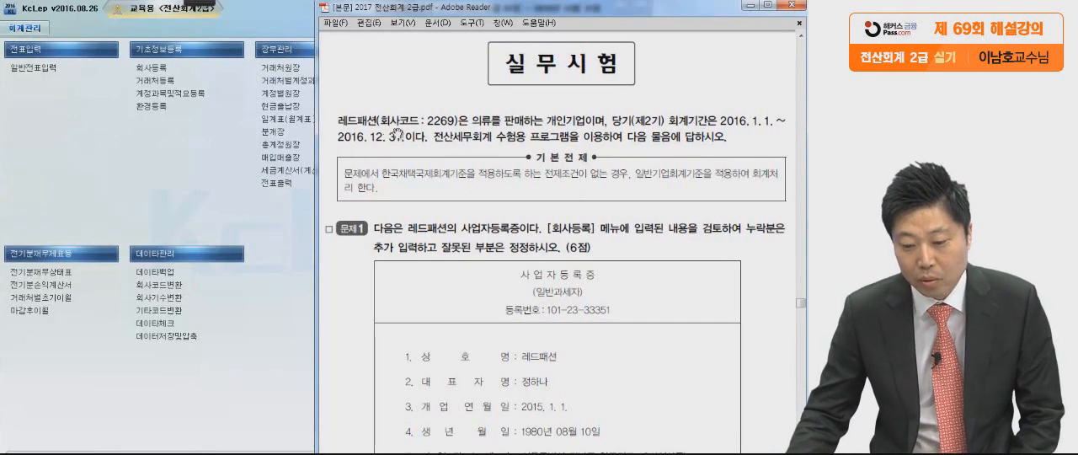
Switch the accounting program to company 2269 레드패션.
left_click(292, 218)
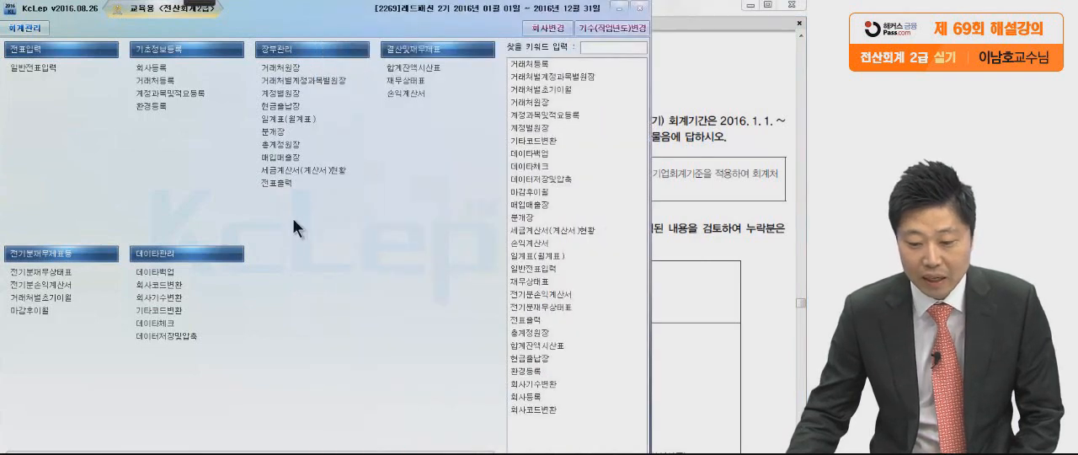
left_click(539, 32)
scroll(309, 218, "down", 5)
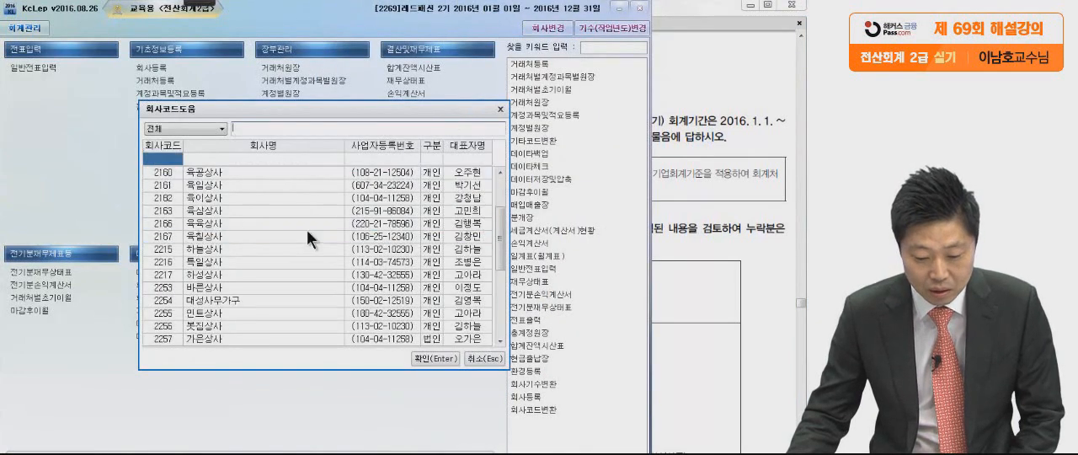
left_click(199, 313)
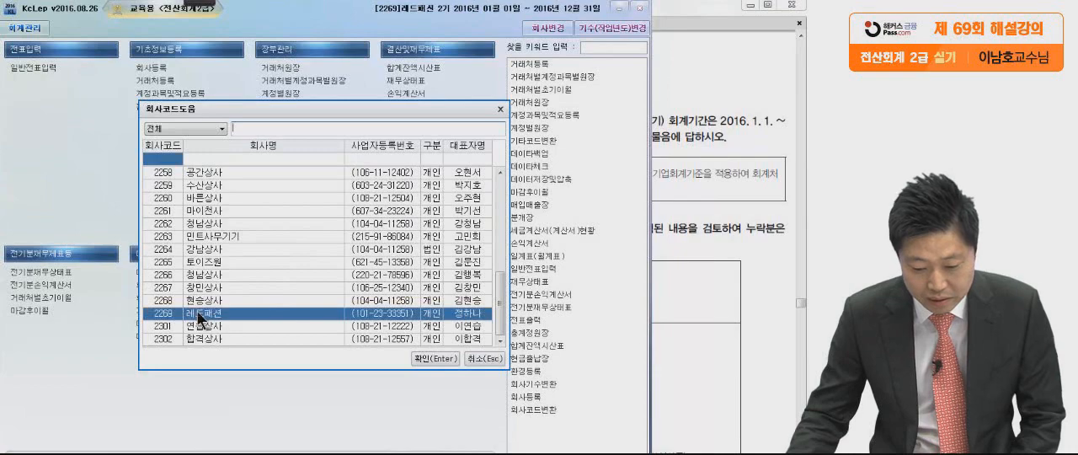
left_click(433, 358)
Switch to the exam PDF in Adobe Reader and view problem 1's full business registration certificate.
left_click(739, 268)
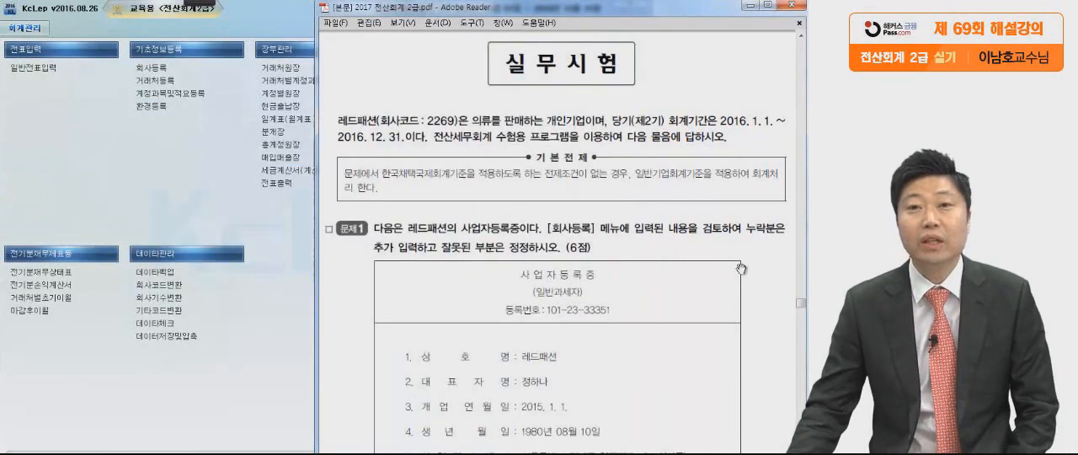
scroll(656, 253, "down", 3)
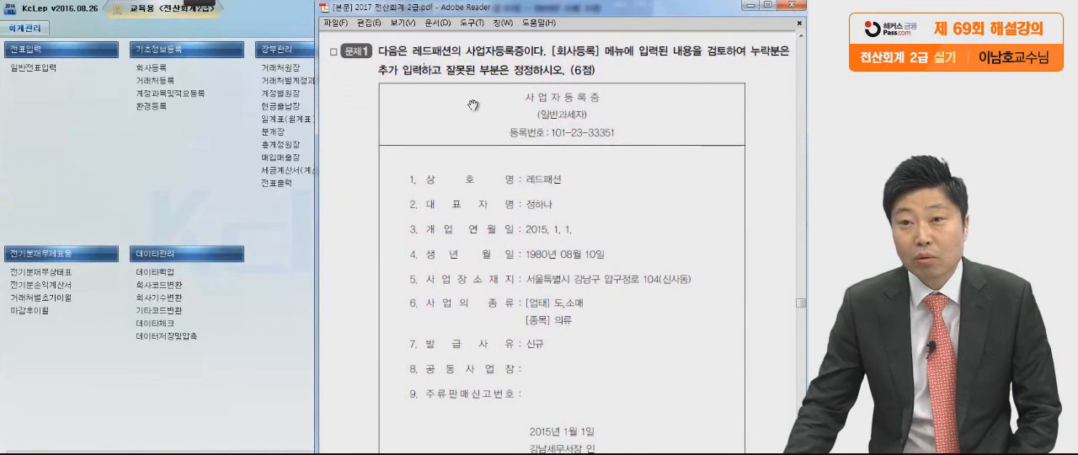
left_click_drag(506, 274, 505, 228)
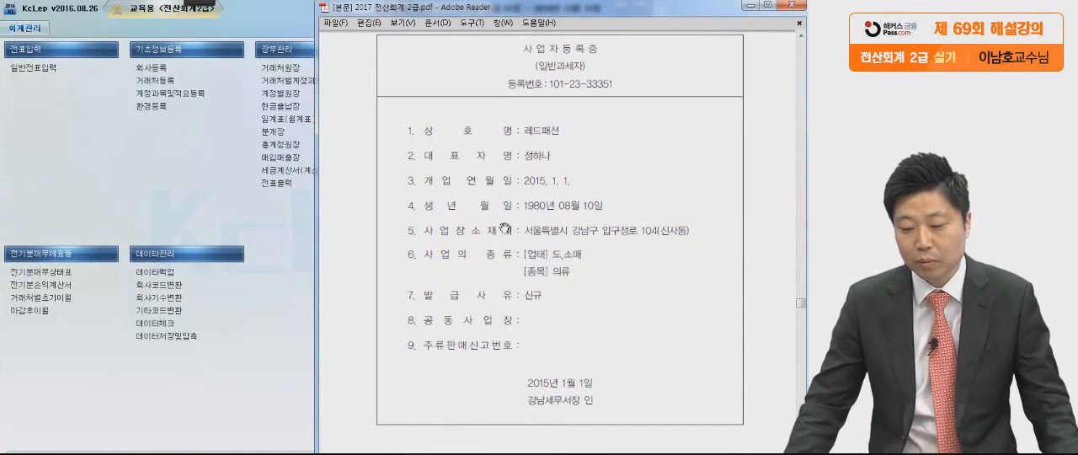
Open 회사등록 in KcLep, check 레드패션's company name and 구분, and arrange the form beside the PDF certificate.
left_click(133, 199)
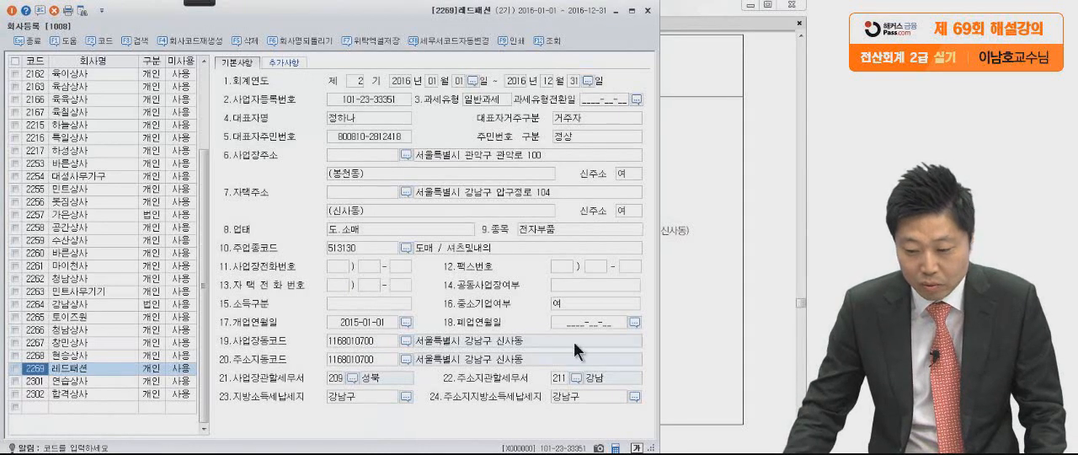
left_click(660, 323)
left_click_drag(471, 10, 563, 15)
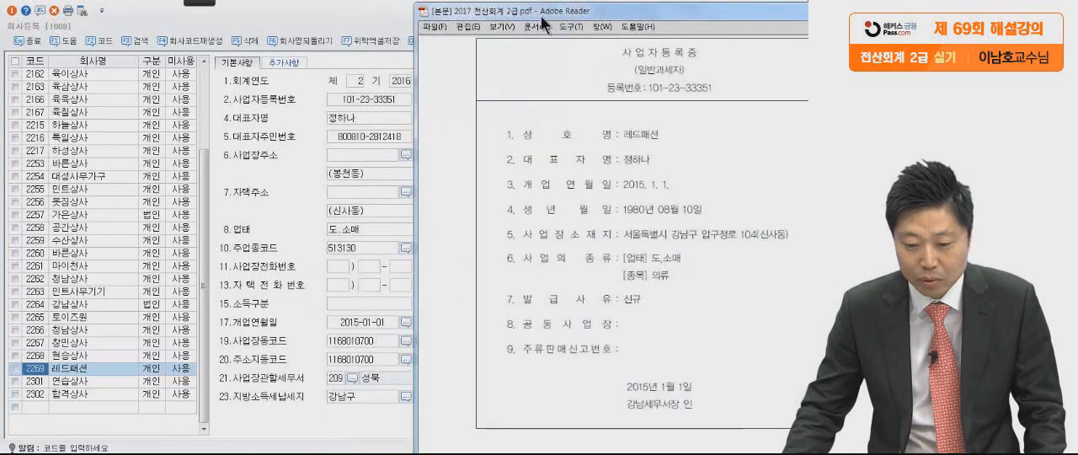
left_click(60, 372)
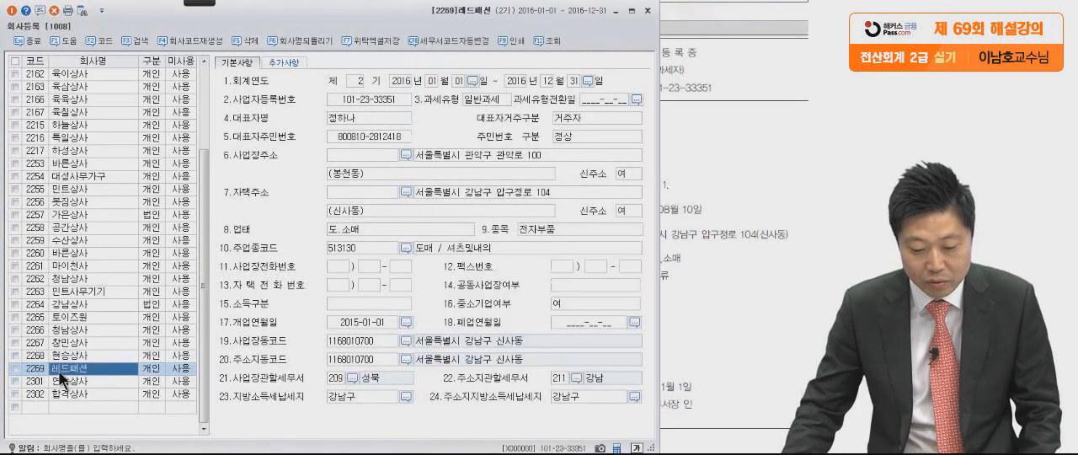
left_click(152, 372)
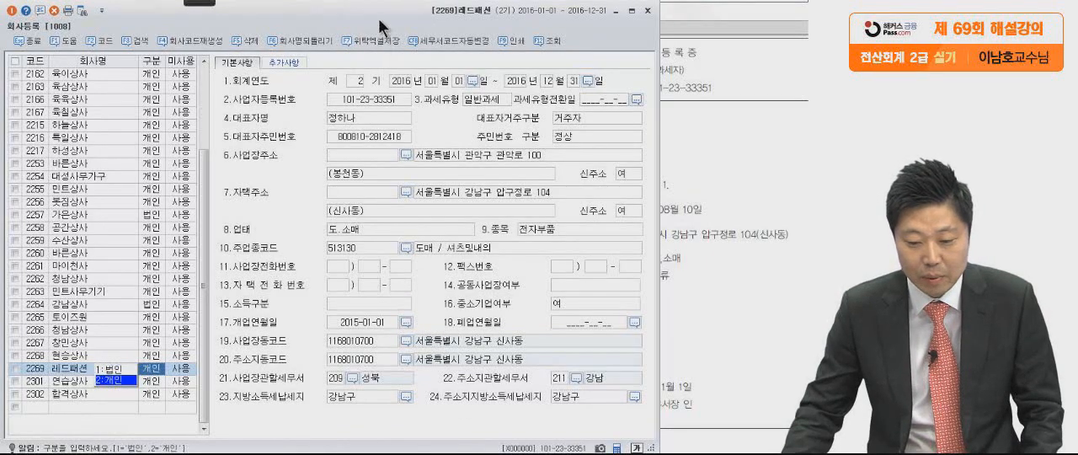
left_click_drag(429, 12, 213, 14)
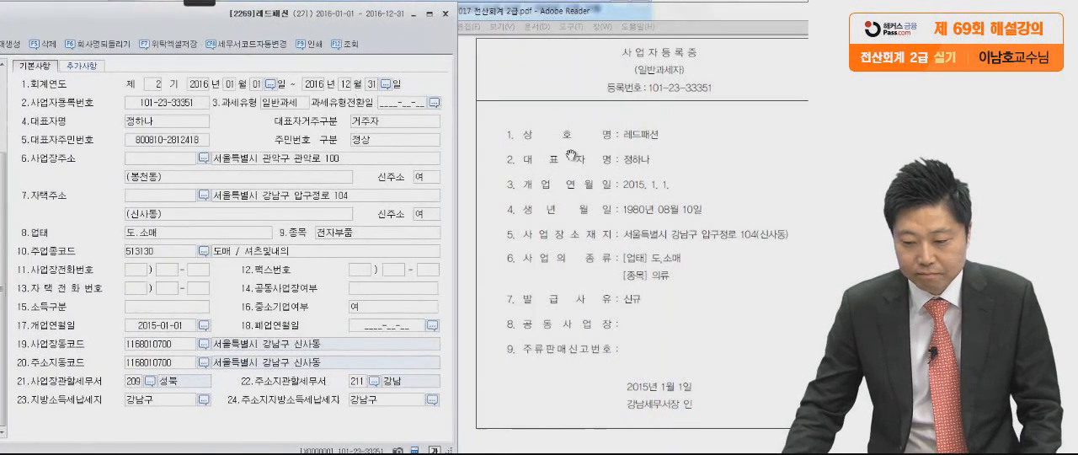
Compare the registration number, representative's name and opening date between certificate and form, marking each with the red pen.
left_click(564, 157)
left_click(200, 3)
left_click(48, 18)
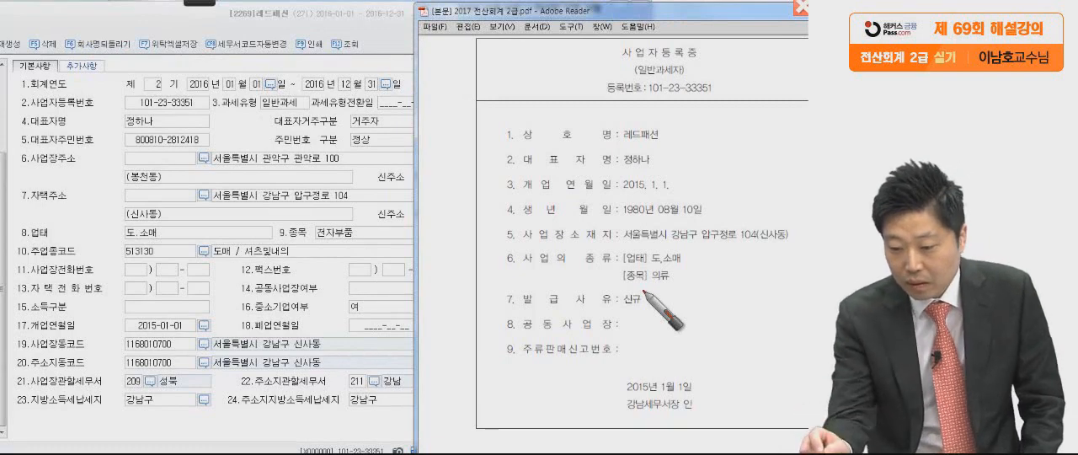
left_click_drag(716, 93, 717, 98)
left_click_drag(188, 105, 195, 107)
left_click_drag(652, 171, 657, 174)
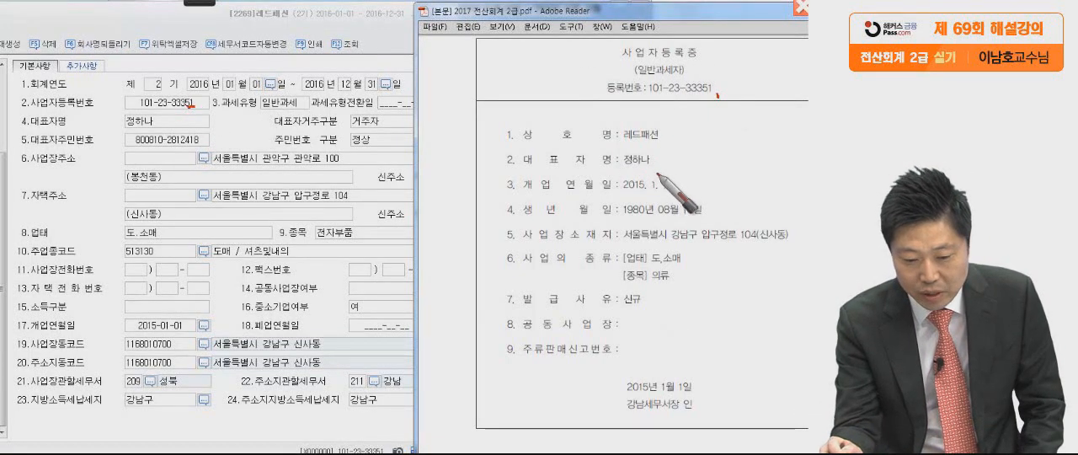
left_click_drag(159, 124, 162, 126)
left_click_drag(676, 193, 683, 197)
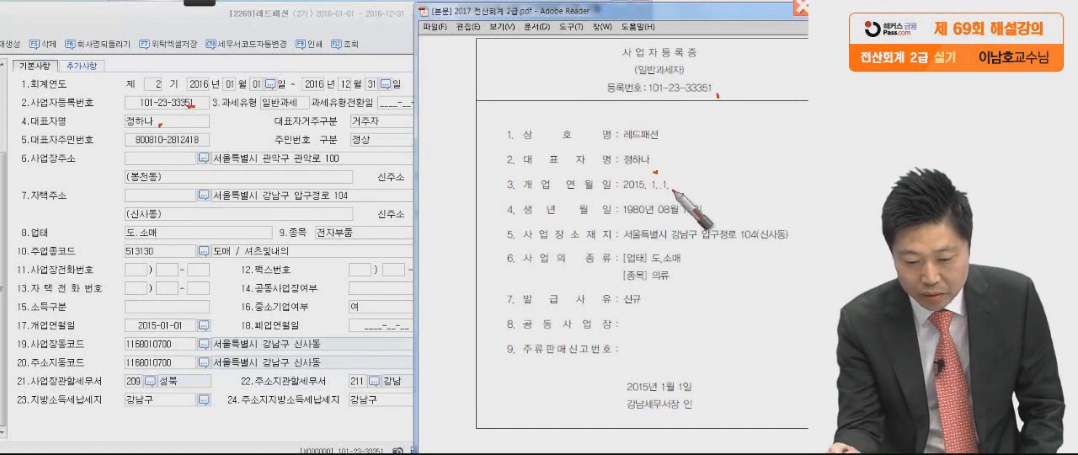
left_click_drag(186, 326, 188, 327)
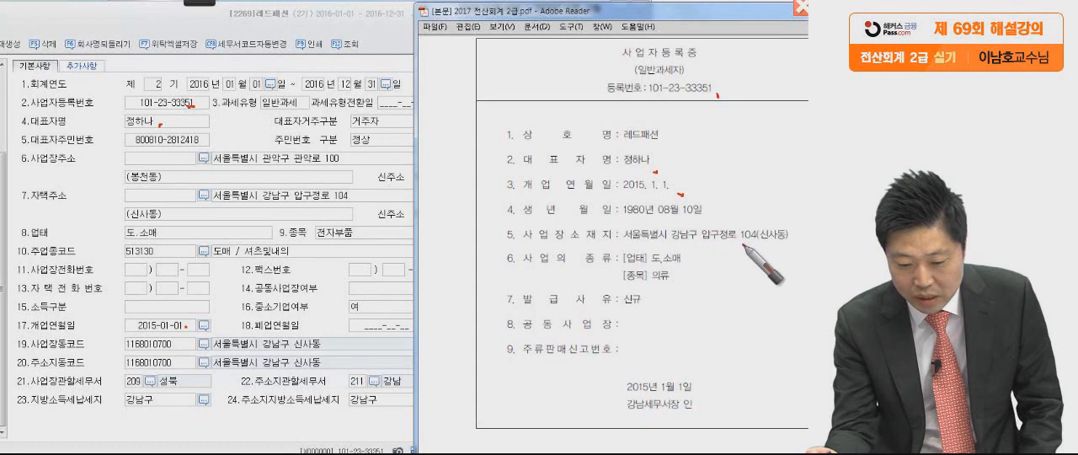
Compare the business address on the certificate with the form, marking its parts and circling the certificate's address line in red.
left_click_drag(735, 239, 744, 245)
left_click_drag(672, 243, 724, 245)
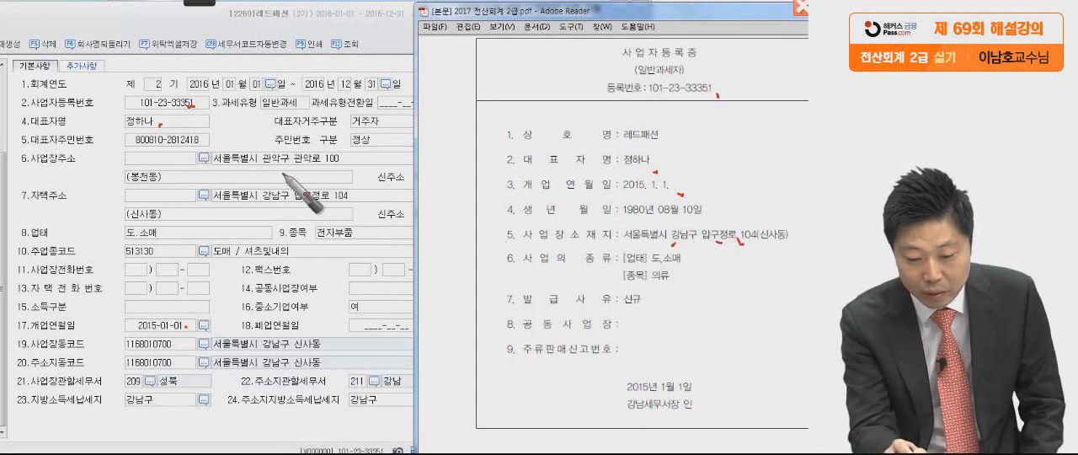
left_click(333, 168)
mouse_move(768, 245)
left_mouse_down()
mouse_move(603, 221)
mouse_move(781, 242)
left_mouse_up()
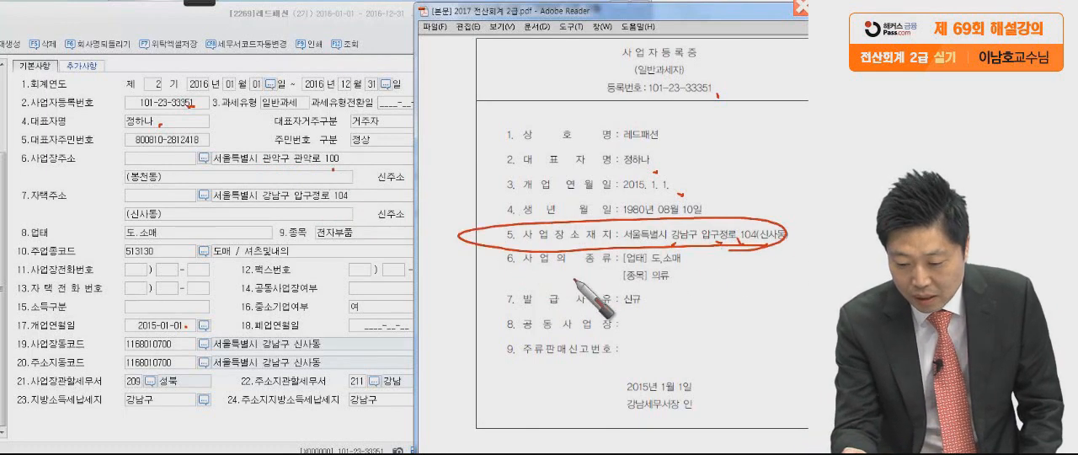
Compare 업태 and 종목 between certificate and form with red marks, and circle the certificate's 종목 entry.
left_click(684, 263)
left_click(163, 238)
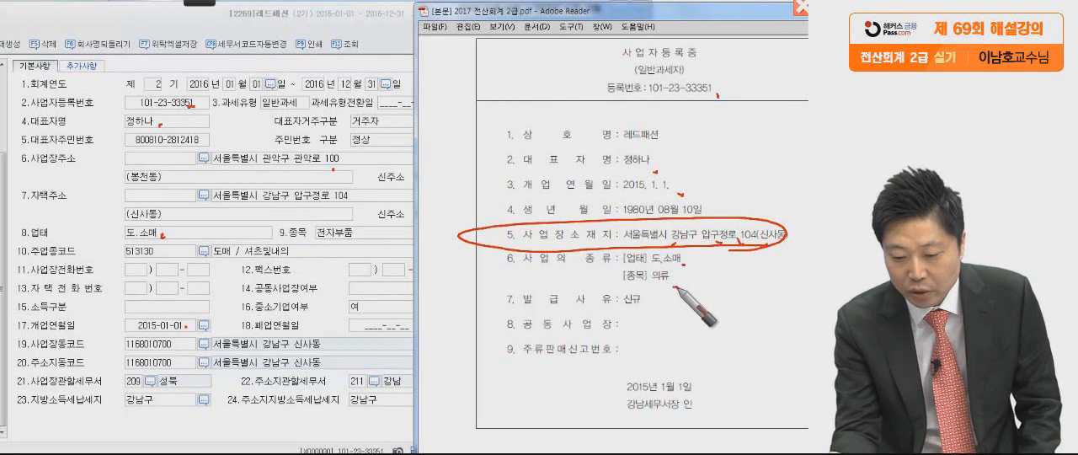
left_click(674, 285)
left_click(355, 245)
mouse_move(689, 285)
left_mouse_down()
mouse_move(639, 269)
mouse_move(591, 288)
left_mouse_up()
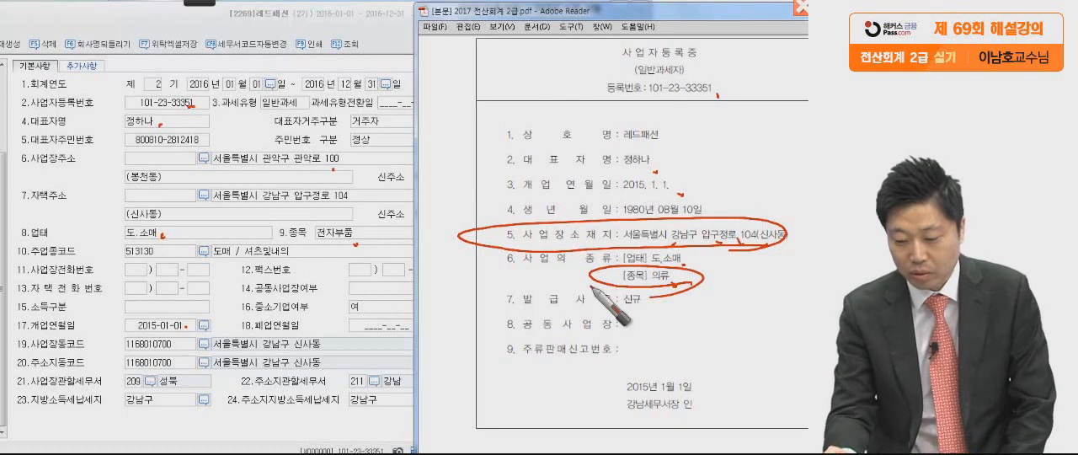
Compare the certificate's issuing tax office with the form's 사업장관할세무서, circle it in red, and clear all pen marks.
left_click(637, 414)
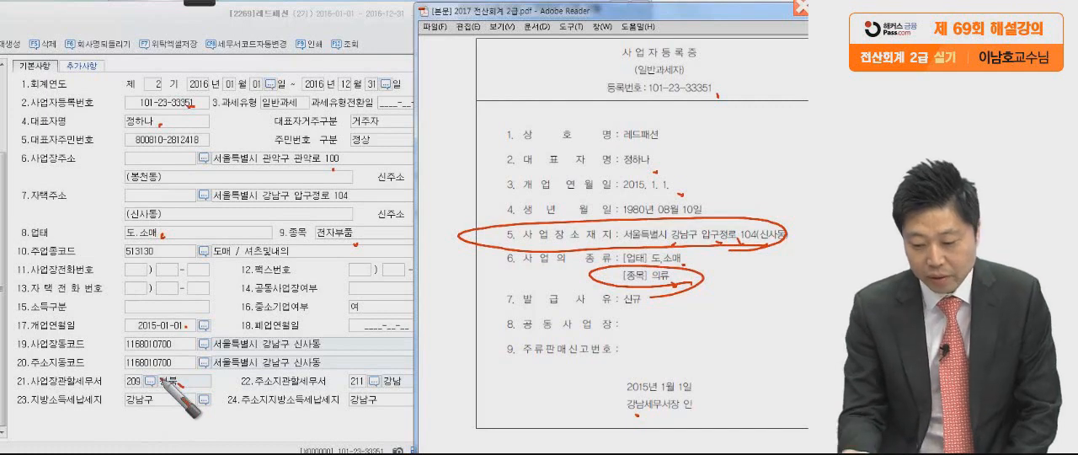
mouse_move(663, 417)
left_mouse_down()
mouse_move(709, 411)
mouse_move(606, 408)
left_mouse_up()
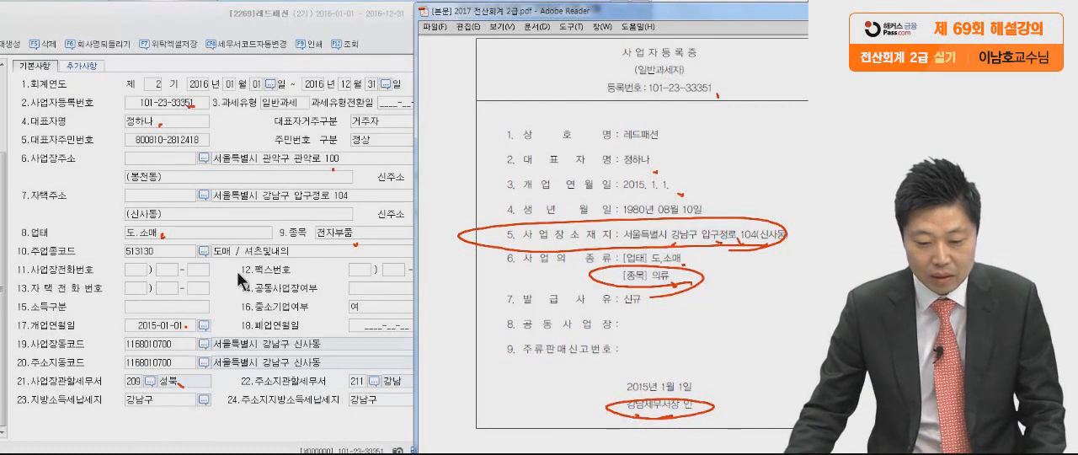
key("Escape")
Correct the street address in 레드패션's 사업장주소 to match the business registration certificate.
left_click(239, 160)
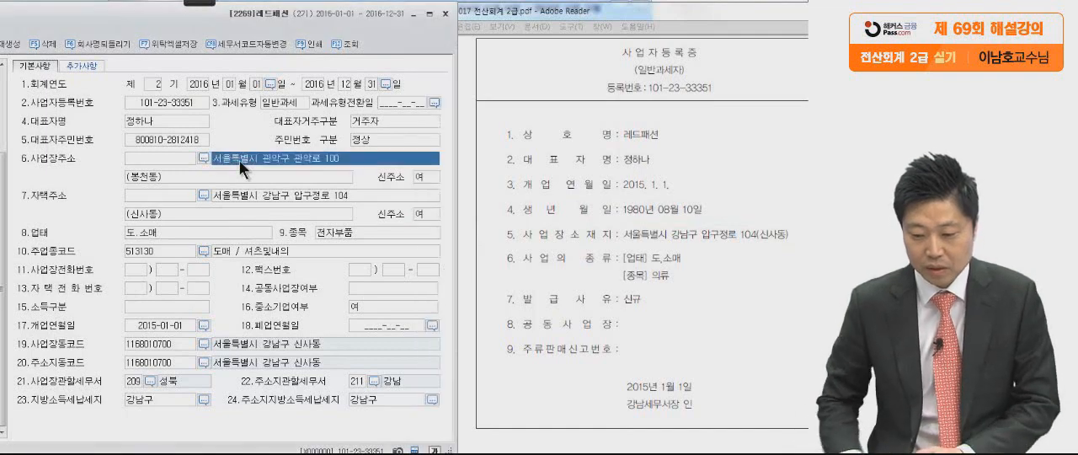
left_click(266, 156)
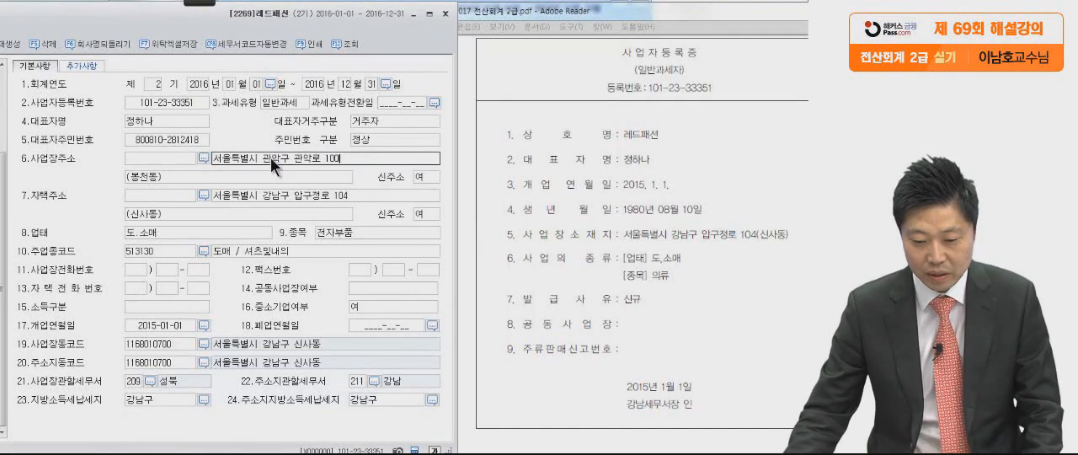
left_click(284, 155)
left_click(287, 158)
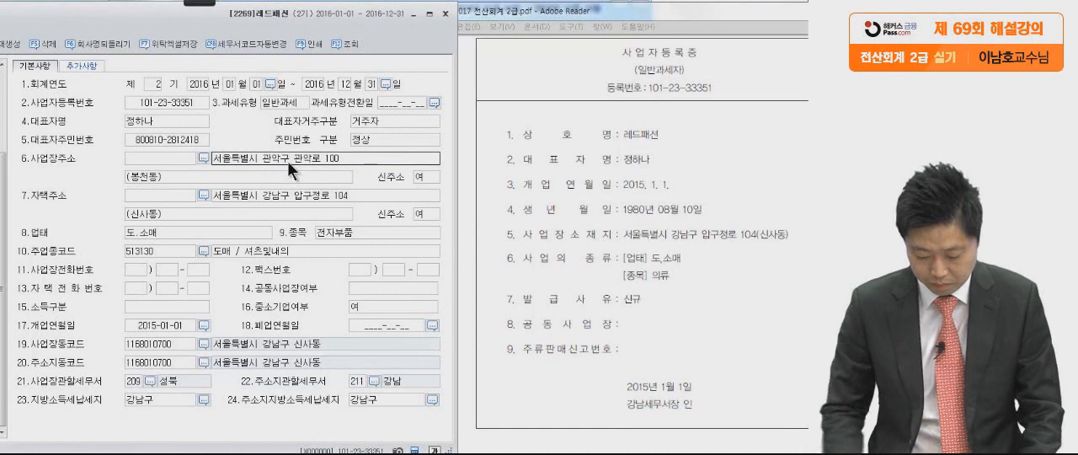
key("BackSpace")
key("BackSpace")
key("BackSpace")
key("BackSpace")
key("BackSpace")
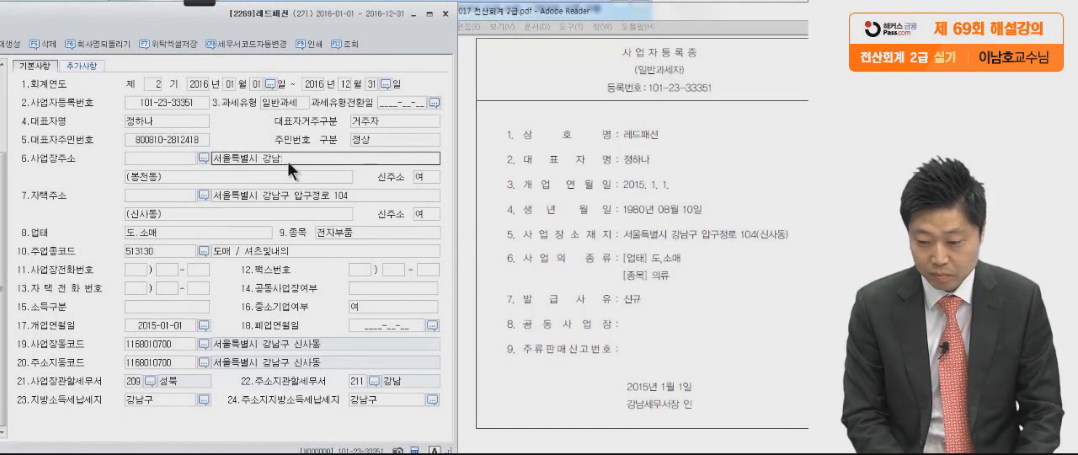
type("구정로 104")
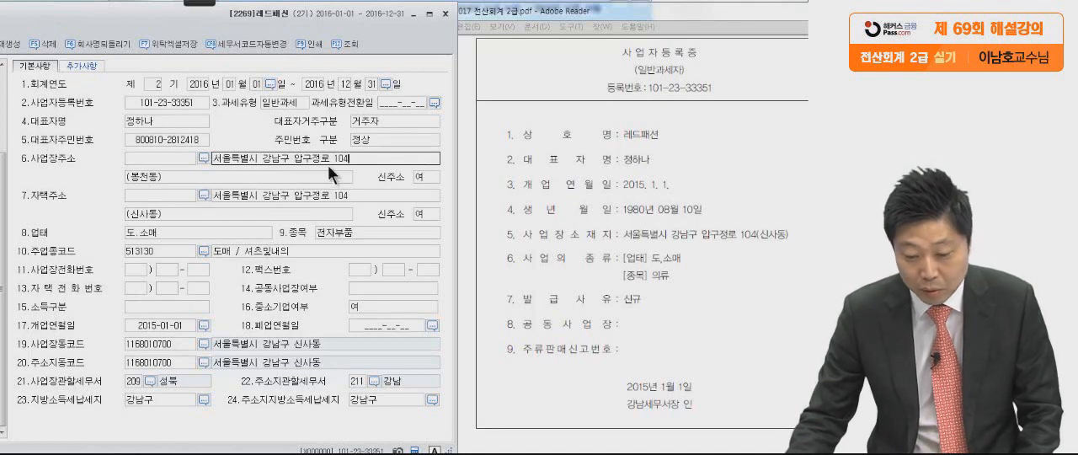
Replace the neighbourhood in the second part of 사업장주소 with the one on the certificate, in parentheses.
left_click(316, 178)
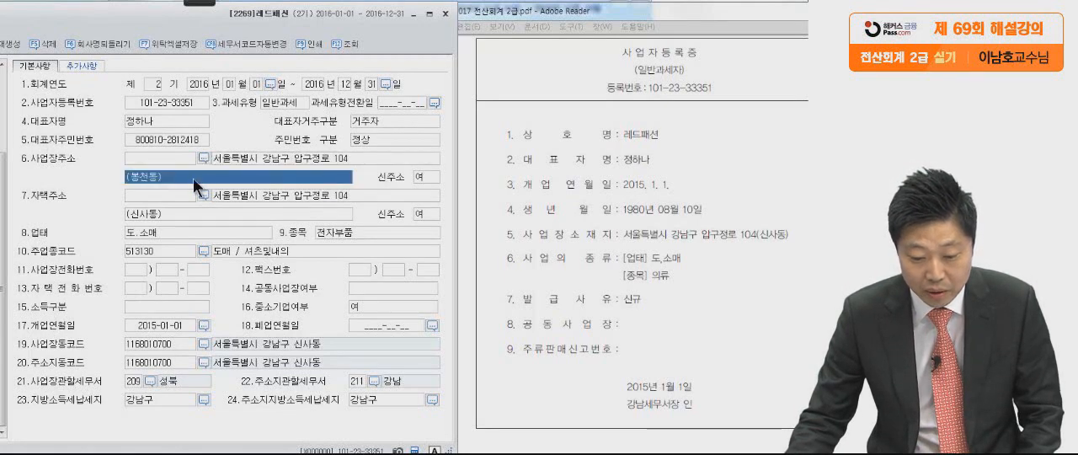
key("Home")
left_click(155, 175)
left_click(158, 177)
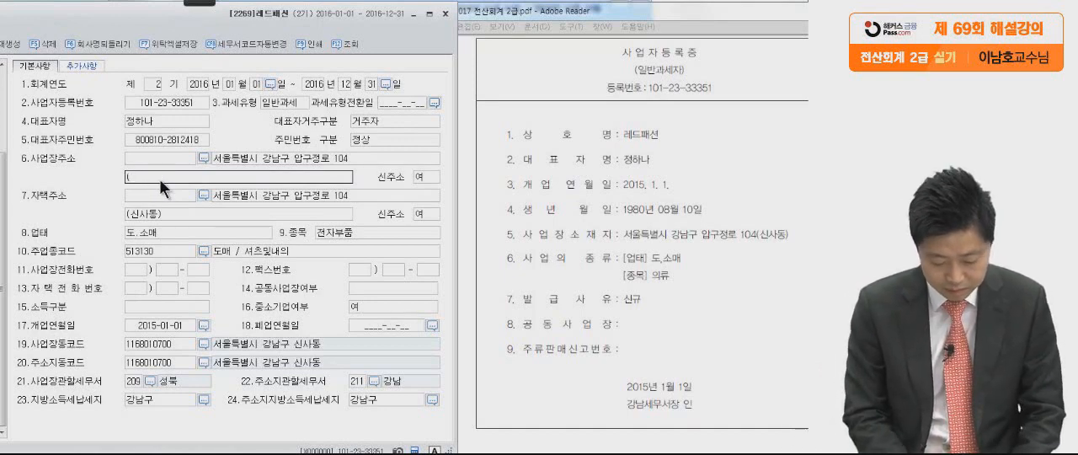
type("(신사동")
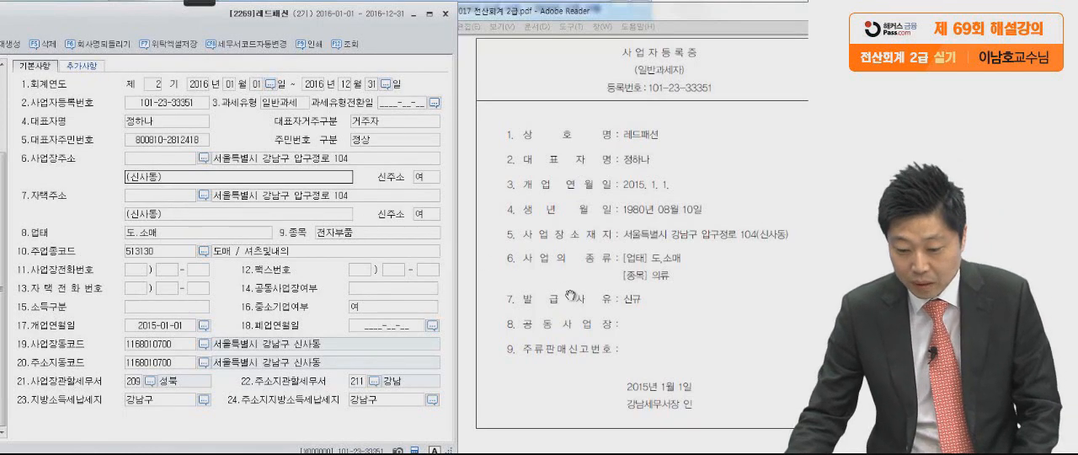
Change 종목 to 의류 and set 사업장관할세무서 to 211 강남.
left_click(334, 230)
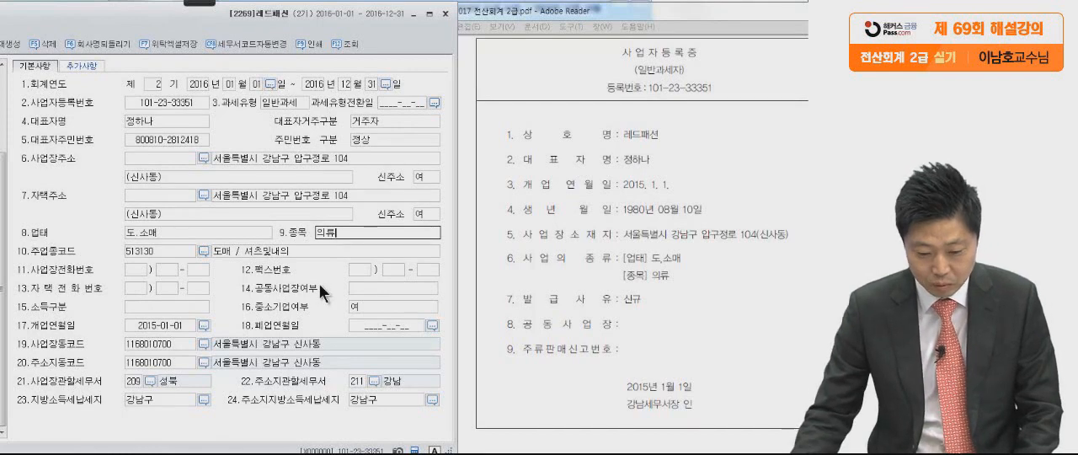
left_click(151, 381)
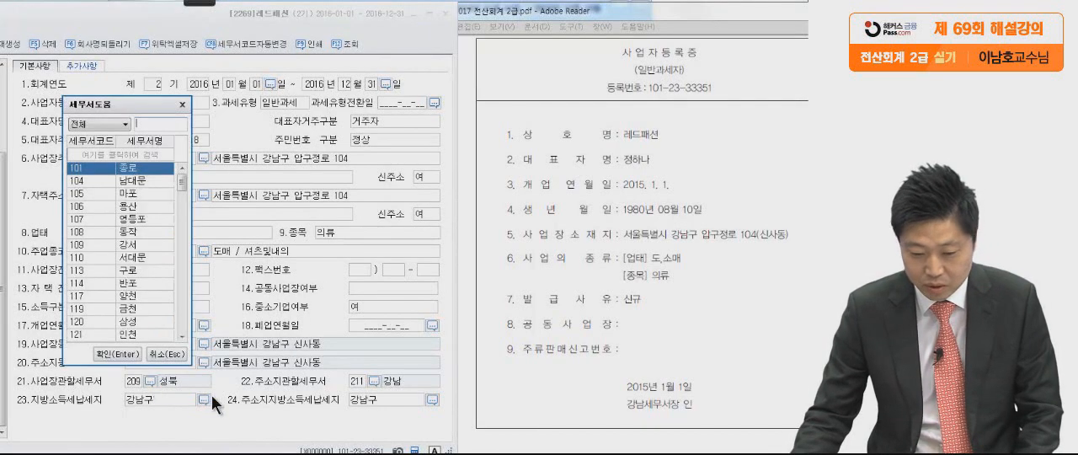
type("강남")
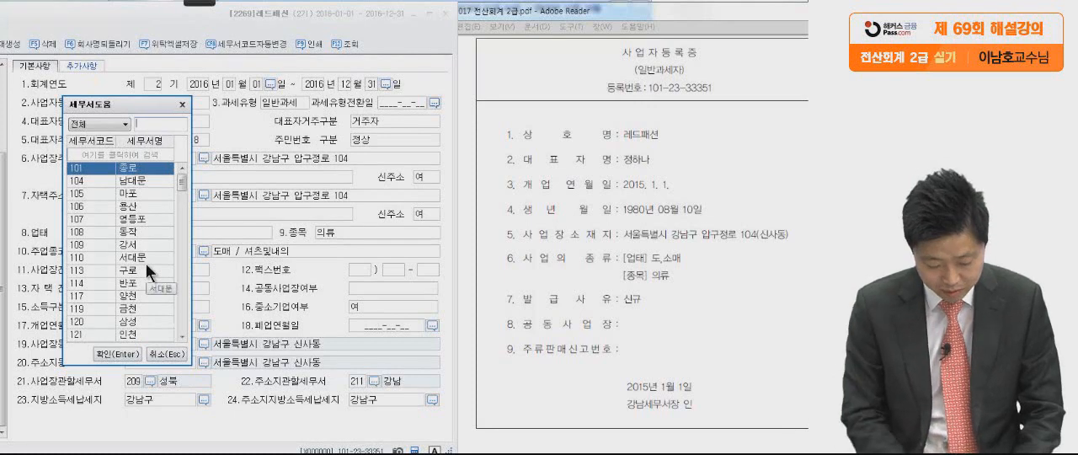
key("Return")
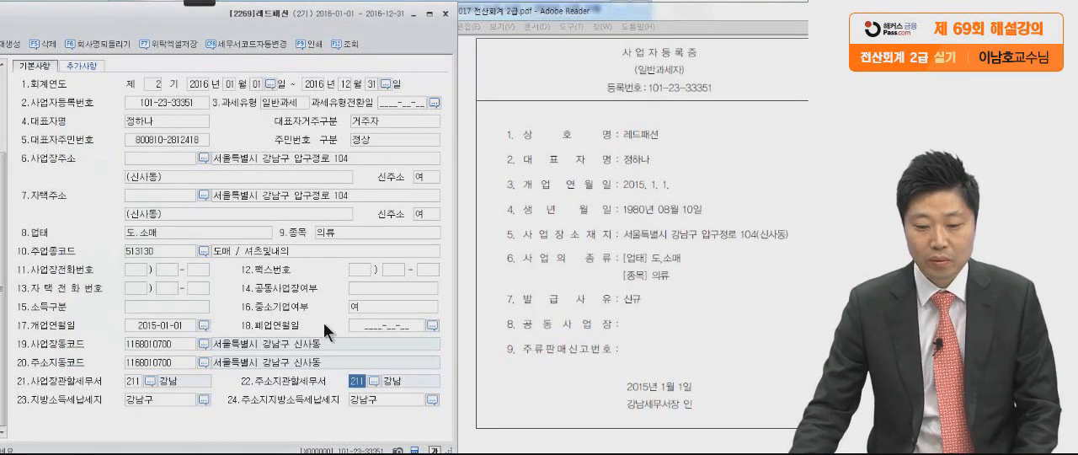
Close the company registration form, move the PDF window back, and bring problem 2's prior-period income statement into view.
left_click_drag(371, 23, 575, 31)
left_click(648, 12)
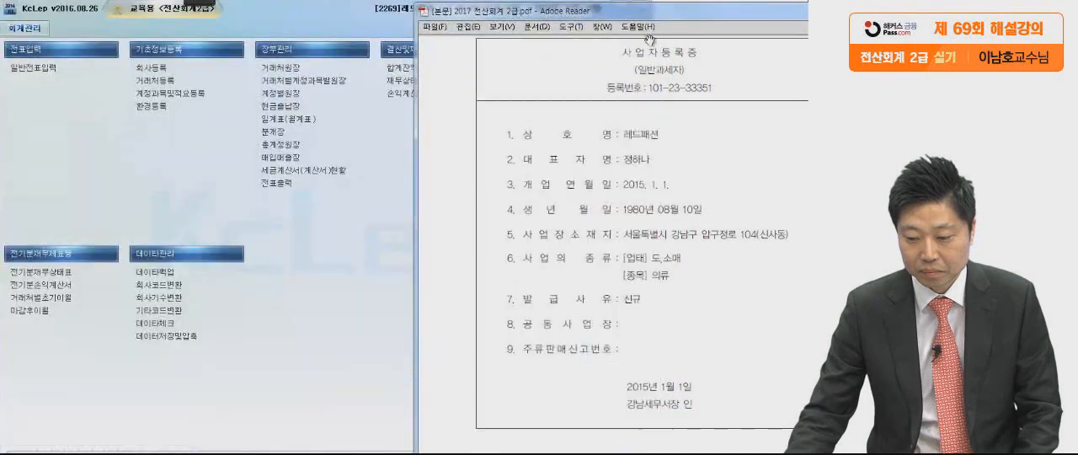
scroll(675, 282, "down", 3)
left_click_drag(664, 11, 559, 11)
scroll(594, 241, "down", 6)
scroll(594, 242, "down", 5)
left_click_drag(587, 264, 581, 202)
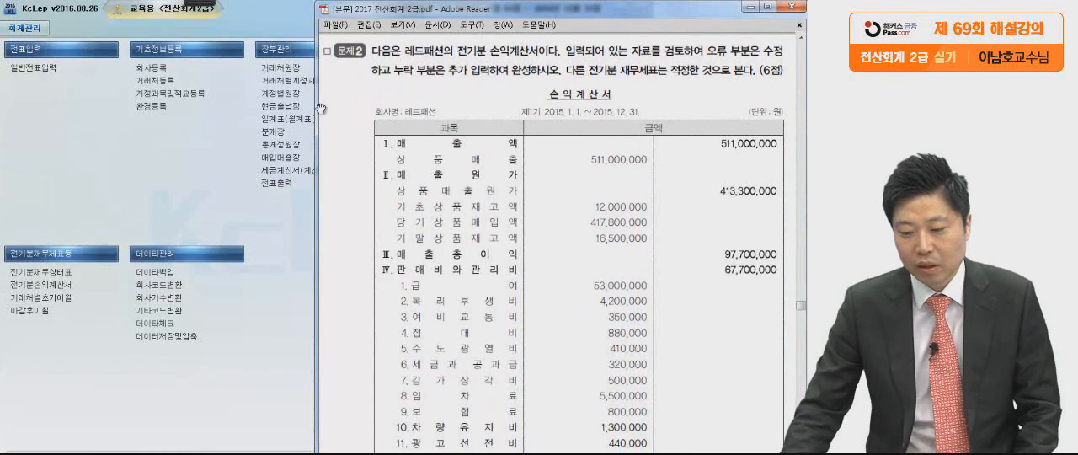
Circle the 손익계산서 title of problem 2 in the PDF with the annotation pen.
mouse_move(198, 3)
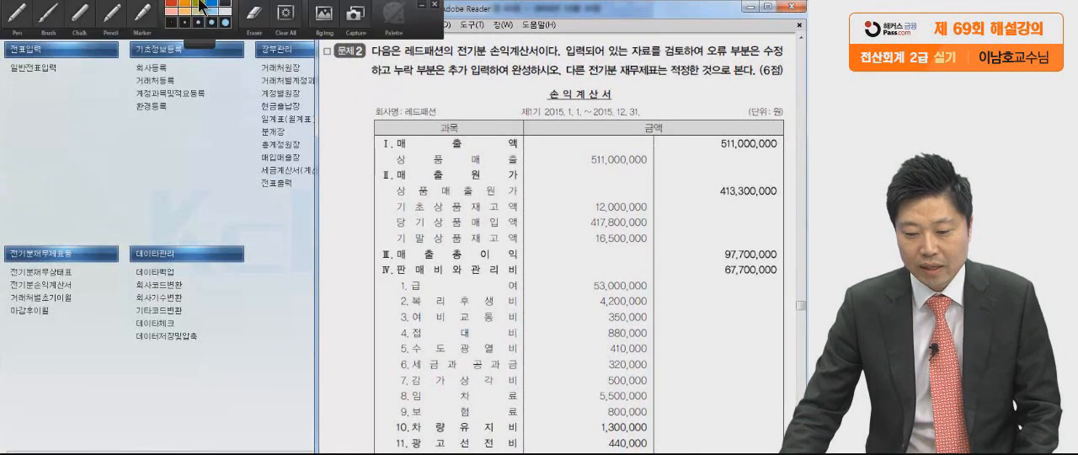
left_click(19, 20)
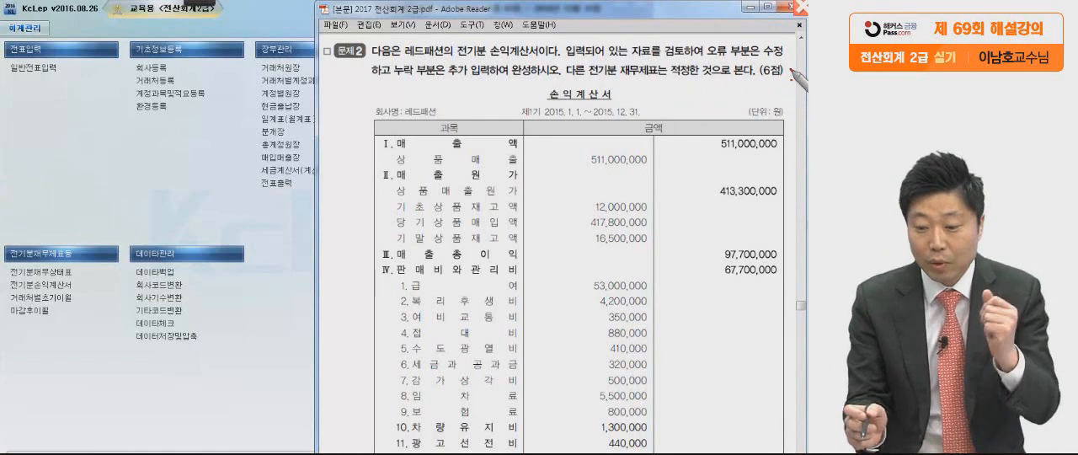
mouse_move(630, 86)
left_mouse_down()
mouse_move(526, 102)
mouse_move(585, 139)
left_mouse_up()
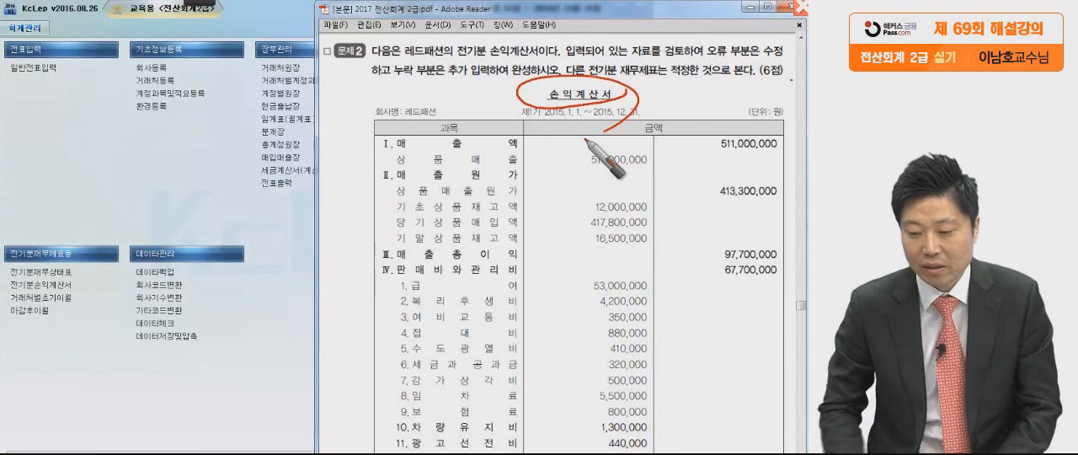
Open 전기분손익계산서 in KcLep and show it side by side with the PDF's income statement.
scroll(612, 327, "down", 3)
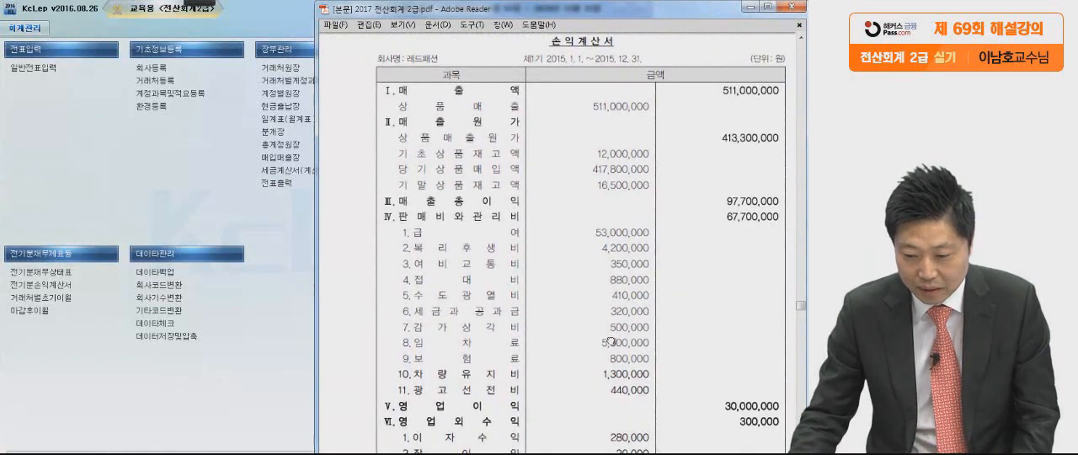
scroll(610, 311, "down", 2)
left_click_drag(609, 307, 609, 311)
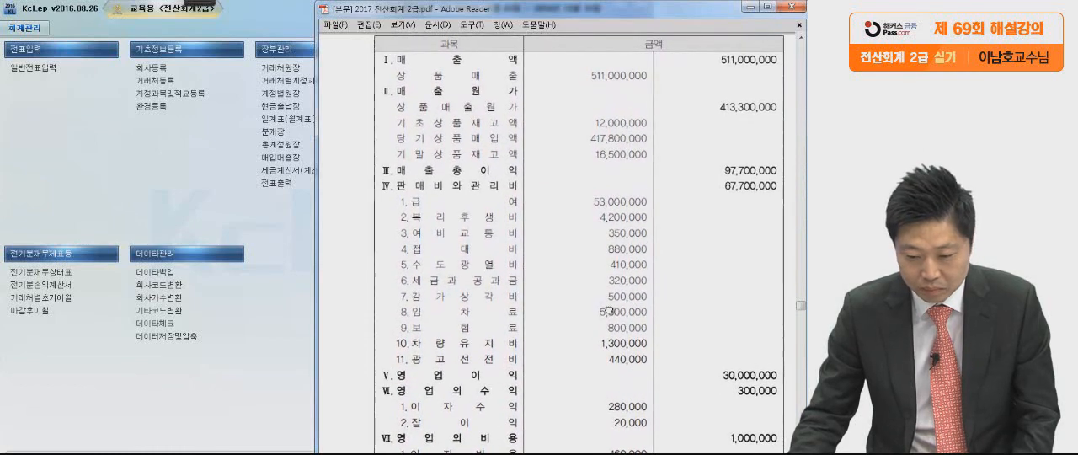
left_click(280, 235)
left_click(57, 287)
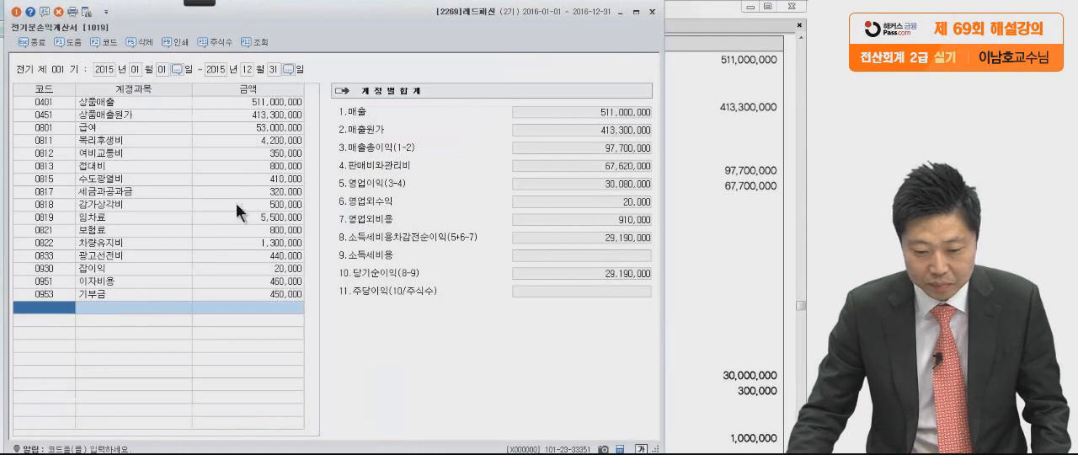
left_click(720, 191)
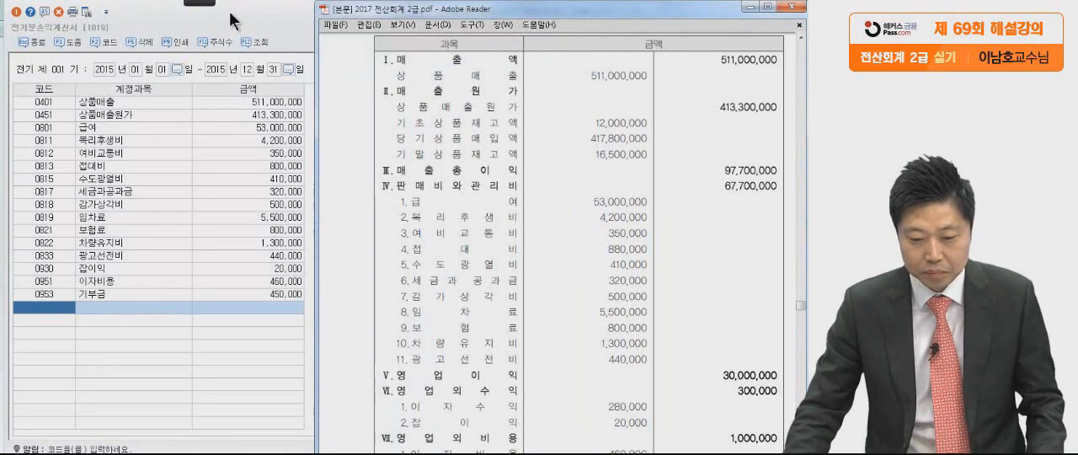
Compare the entered amounts with the PDF statement from 상품매출 through 여비교통비, ticking each checked line with the pen.
mouse_move(200, 5)
left_click(17, 15)
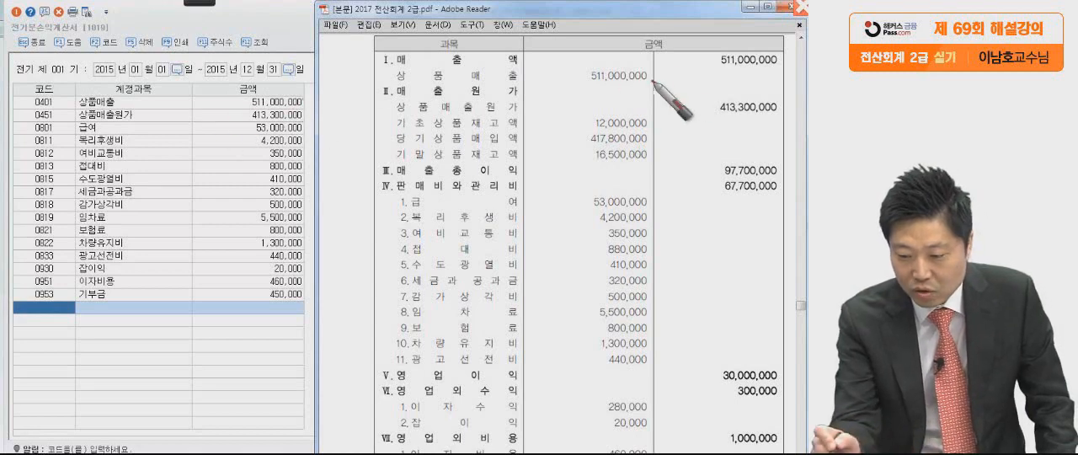
left_click_drag(646, 80, 640, 80)
left_click_drag(520, 101, 514, 99)
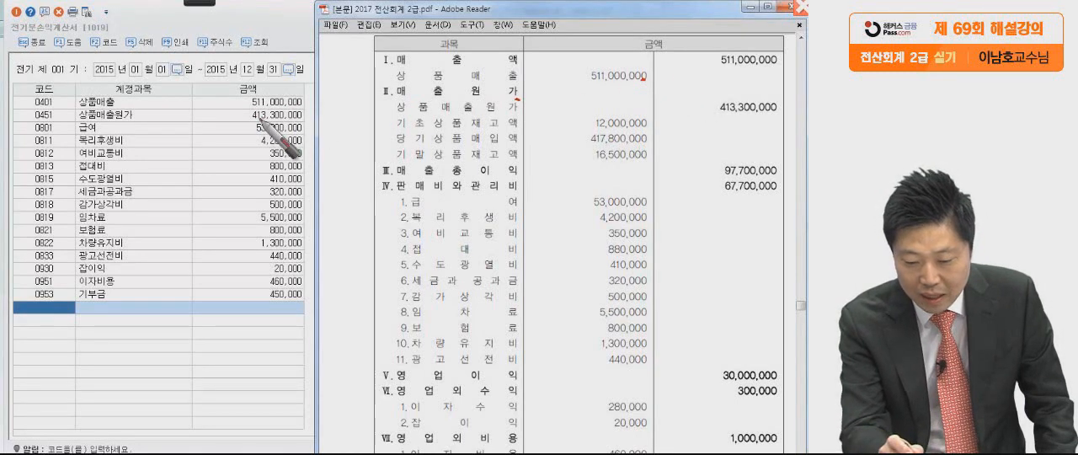
left_click_drag(775, 110, 779, 113)
left_click_drag(645, 203, 649, 207)
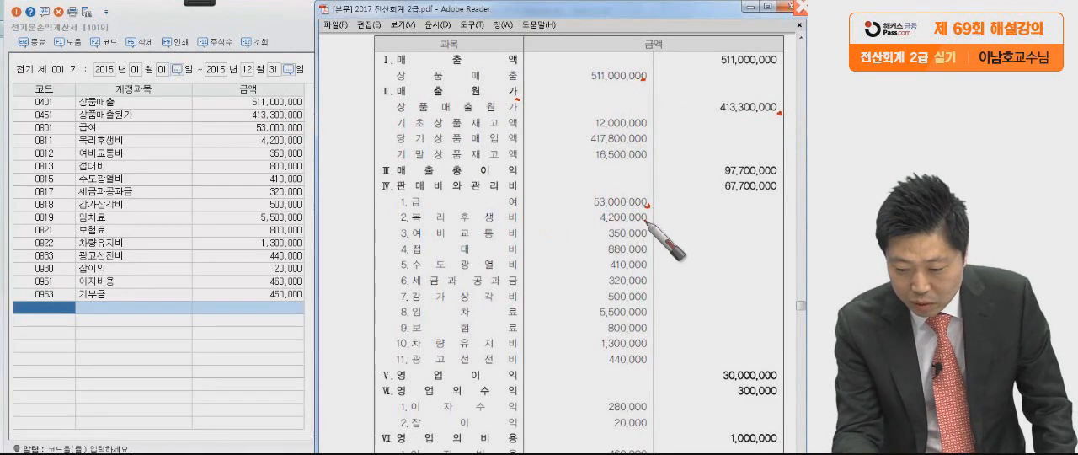
left_click_drag(645, 219, 649, 239)
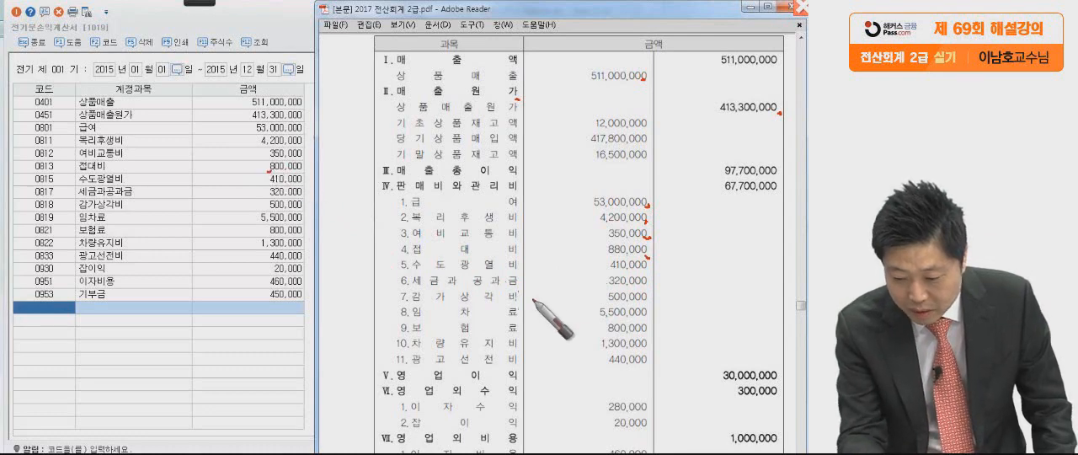
Compare the remaining lines from 접대비 through 잡이익, circling 접대비 and 이자수익 in the PDF, and exit the pen mode.
mouse_move(655, 255)
left_mouse_down()
mouse_move(392, 259)
mouse_move(678, 249)
left_mouse_up()
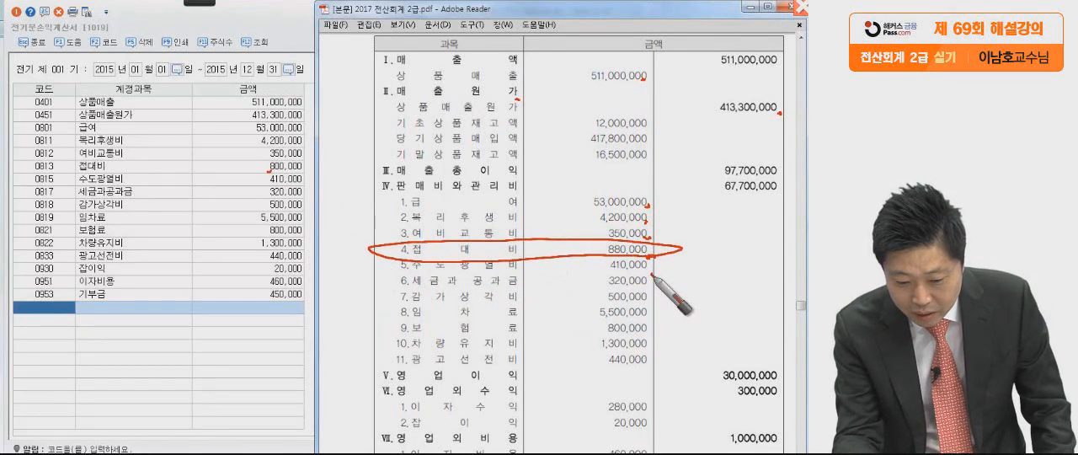
left_click_drag(649, 285, 651, 299)
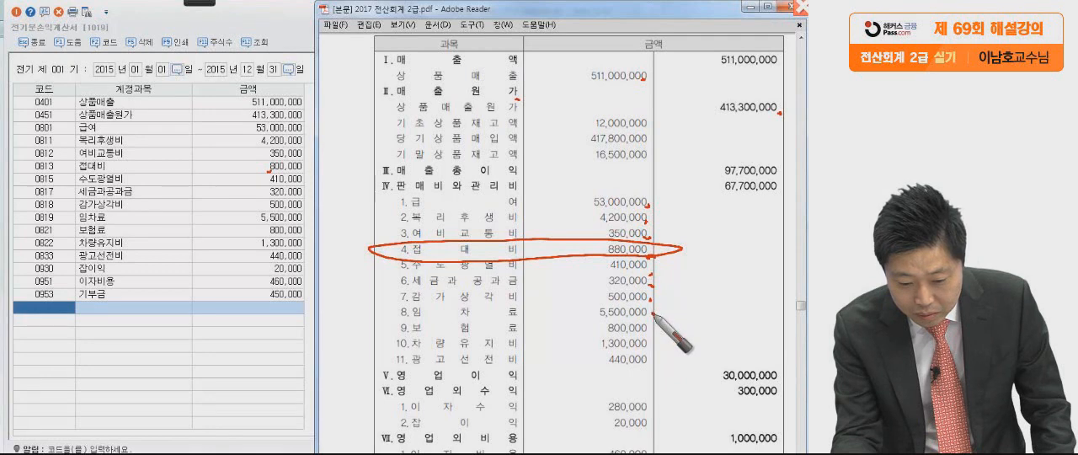
left_click_drag(652, 328, 655, 348)
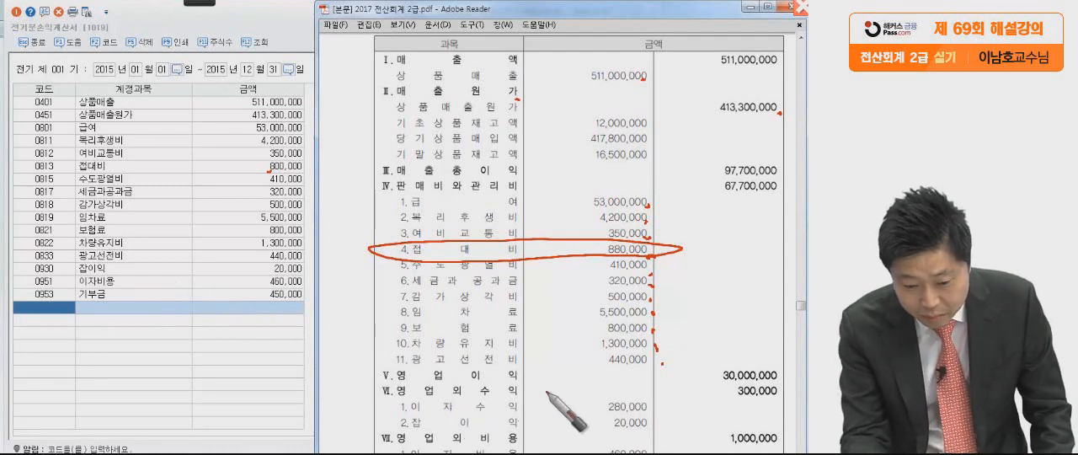
mouse_move(659, 408)
left_mouse_down()
mouse_move(371, 402)
mouse_move(699, 397)
mouse_move(370, 392)
left_mouse_up()
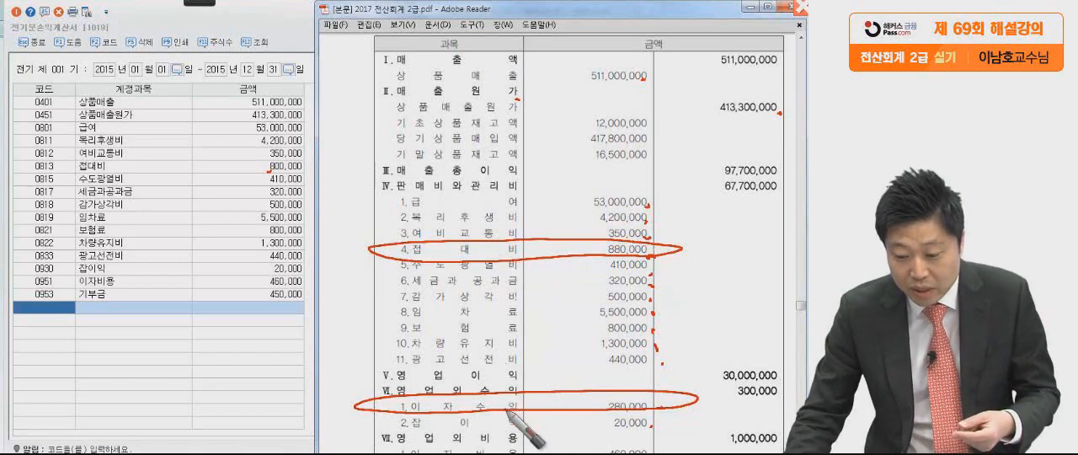
key("Escape")
Correct the 접대비 amount in the prior-period income statement to 880,000.
left_click_drag(596, 366, 599, 268)
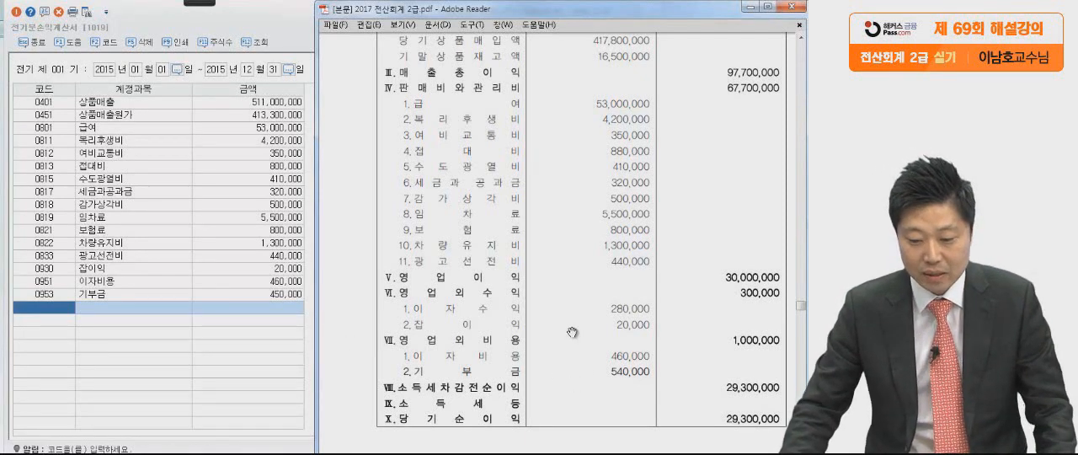
left_click(283, 166)
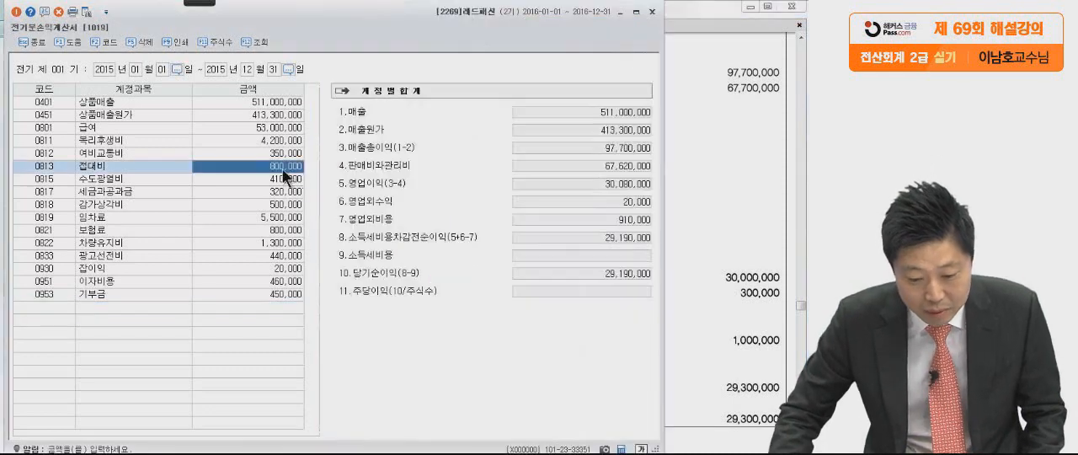
type("85")
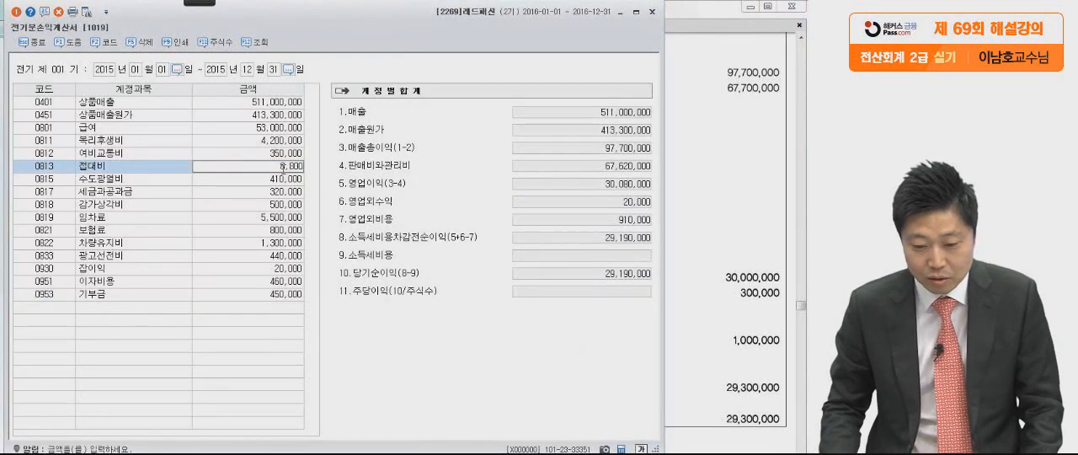
key("Return")
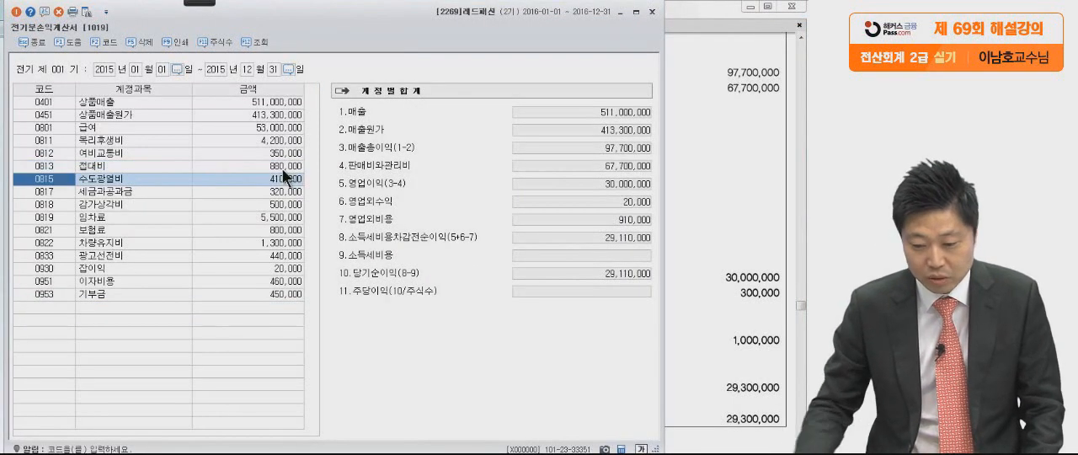
Add the missing account 0901 이자수익 on the first empty row with an amount of 280,000.
left_click(732, 181)
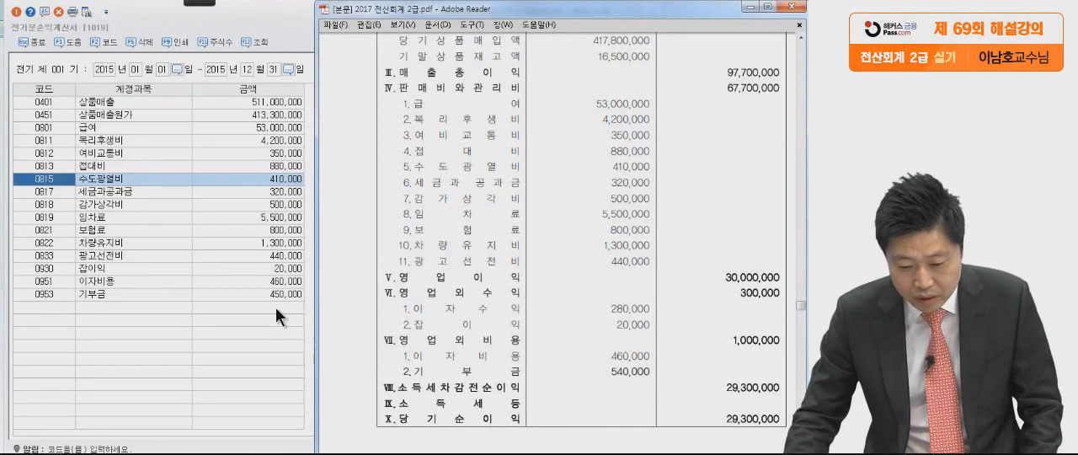
left_click(40, 306)
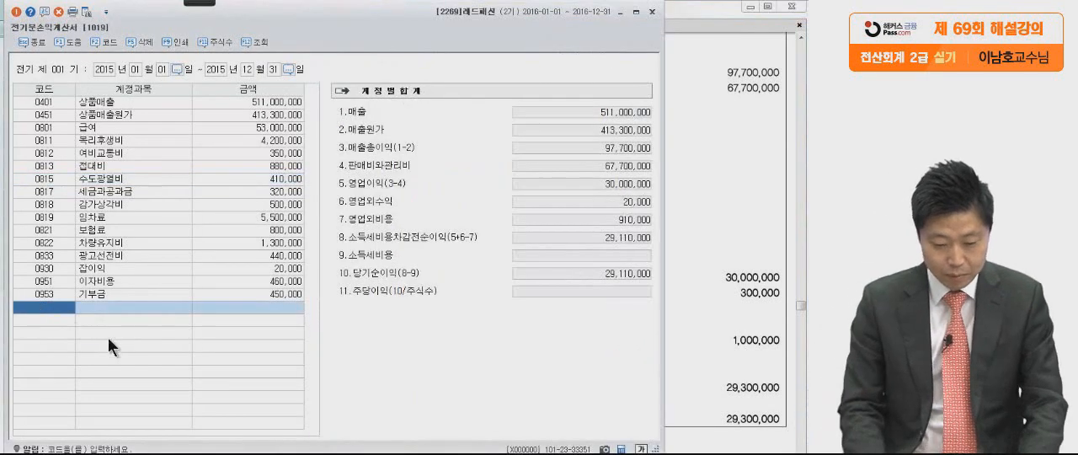
key("F2")
type("이자수")
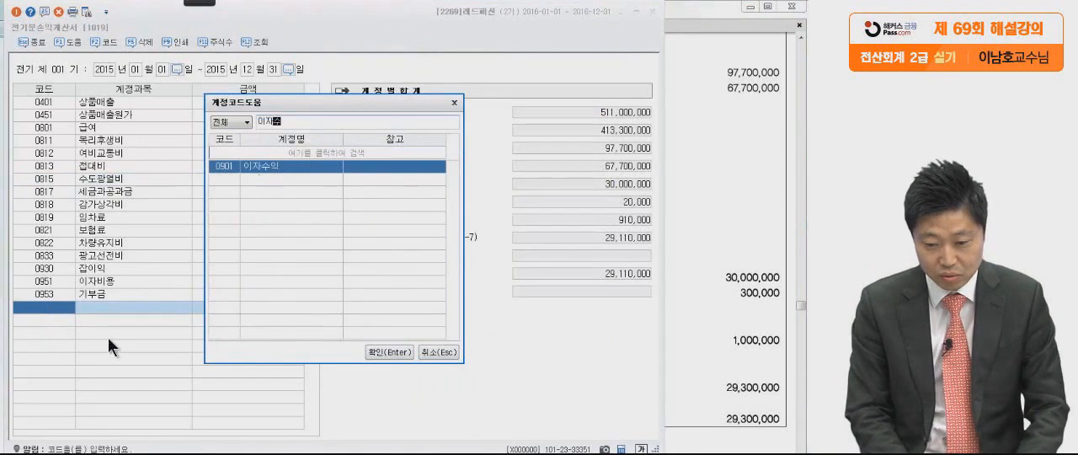
key("Return")
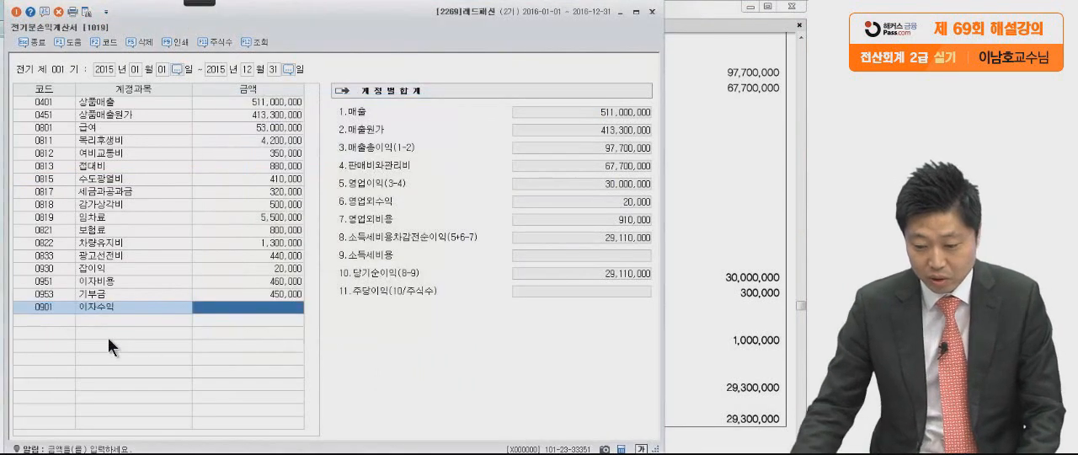
left_click(698, 302)
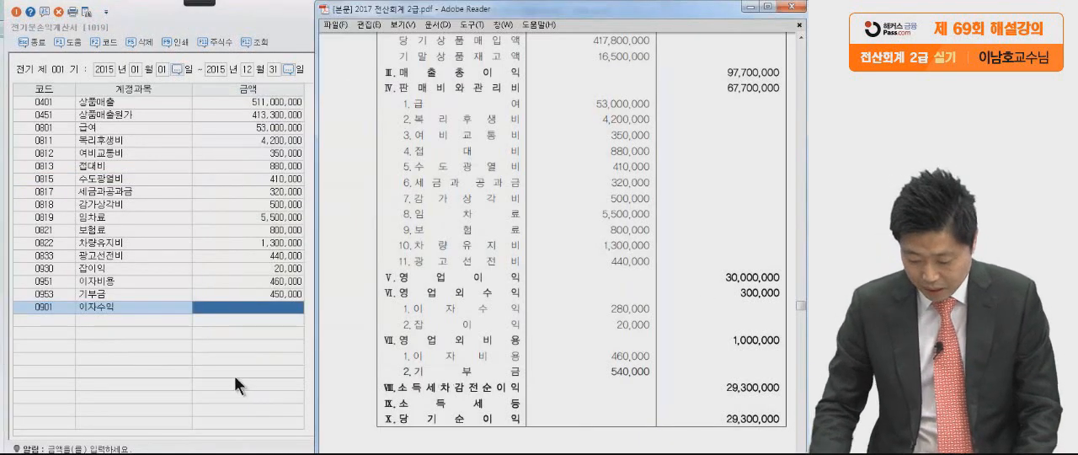
left_click(255, 308)
type("280,000")
key("Return")
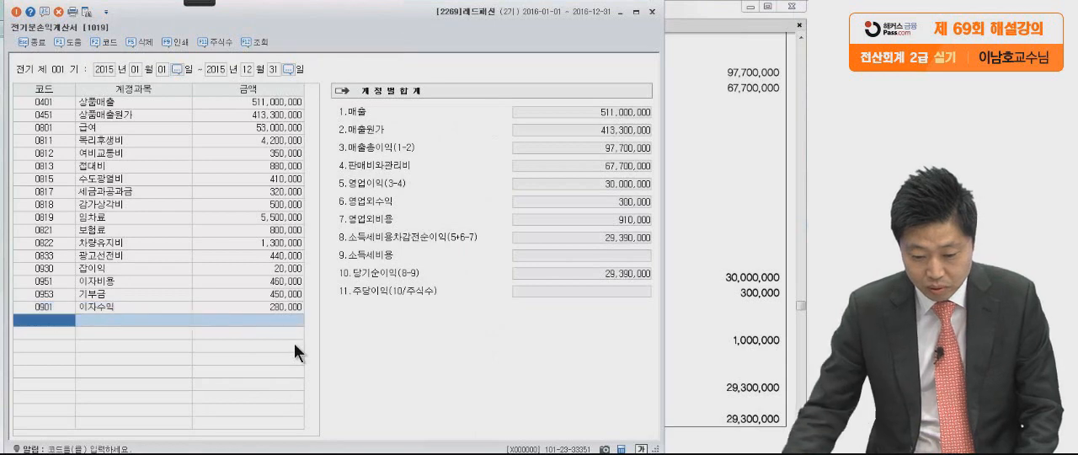
Correct the 기부금 amount to 540,000 as given in the PDF statement.
left_click(709, 258)
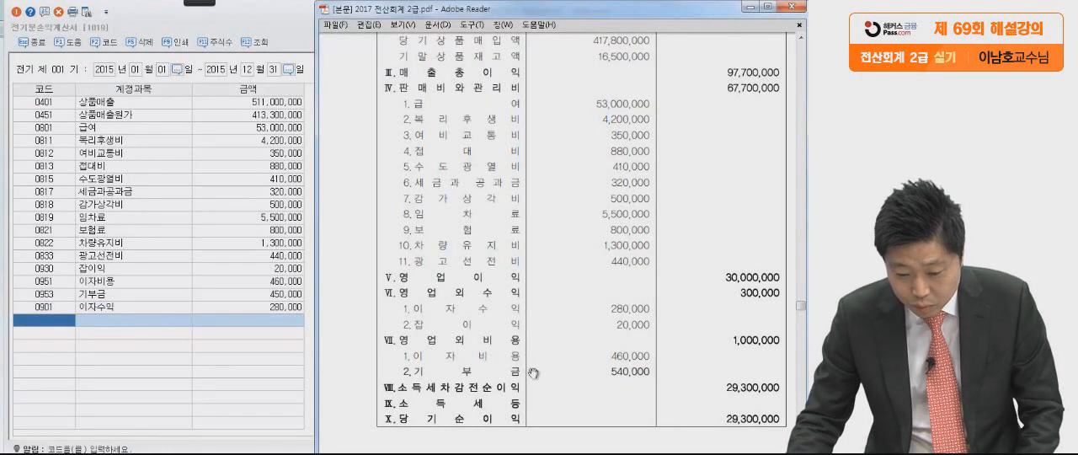
left_click(285, 294)
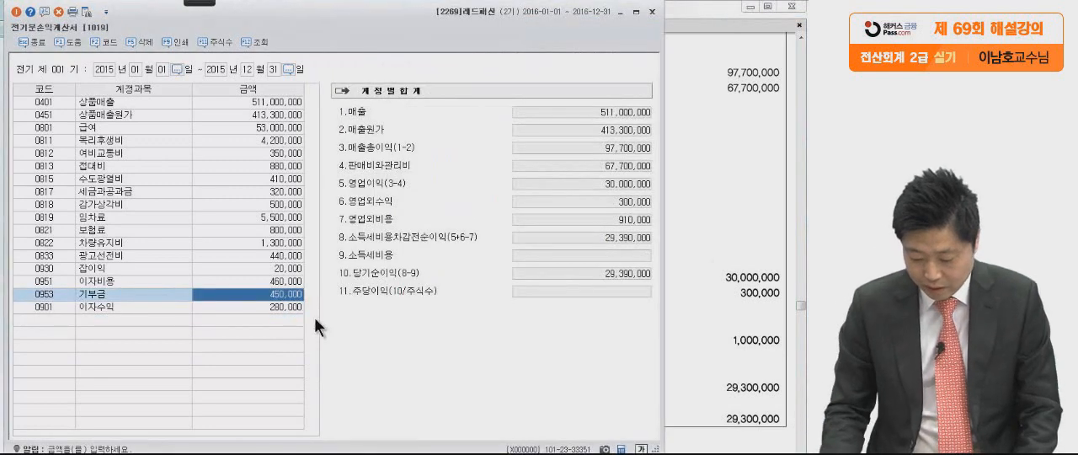
type("540,000")
key("Return")
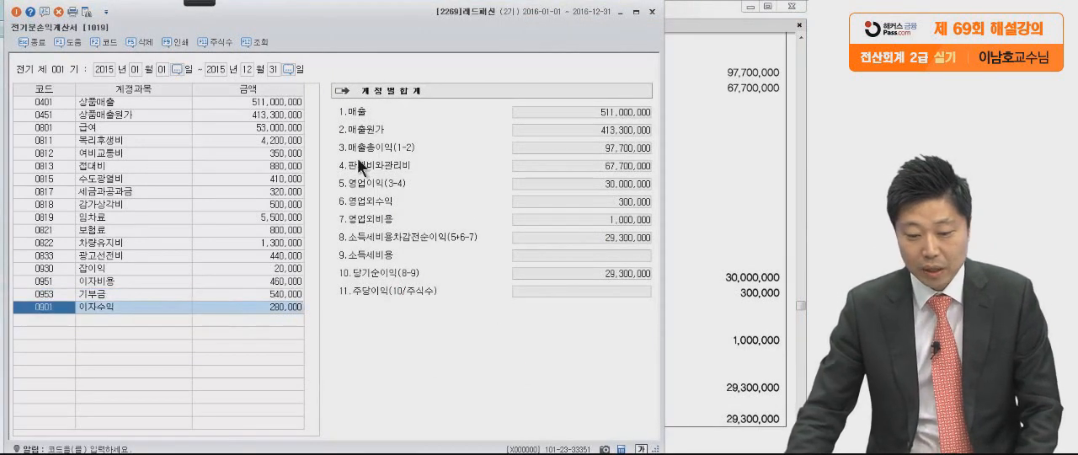
Compare 당기순이익 in the account totals with the PDF's final figure, circling both with the pen.
left_click(198, 2)
left_click(23, 20)
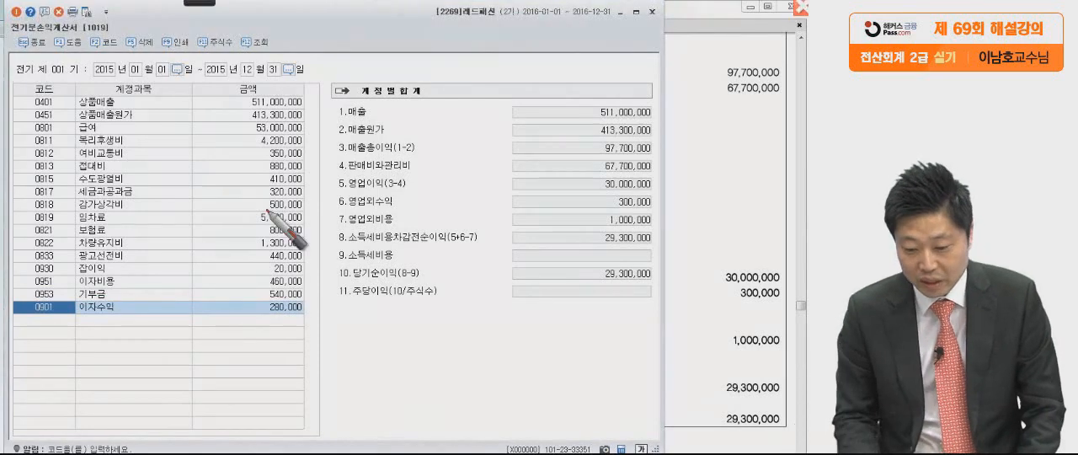
left_click_drag(660, 271, 653, 278)
mouse_move(789, 432)
left_mouse_down()
mouse_move(721, 426)
mouse_move(763, 432)
left_mouse_up()
left_click_drag(653, 276, 650, 288)
left_click_drag(795, 435, 788, 439)
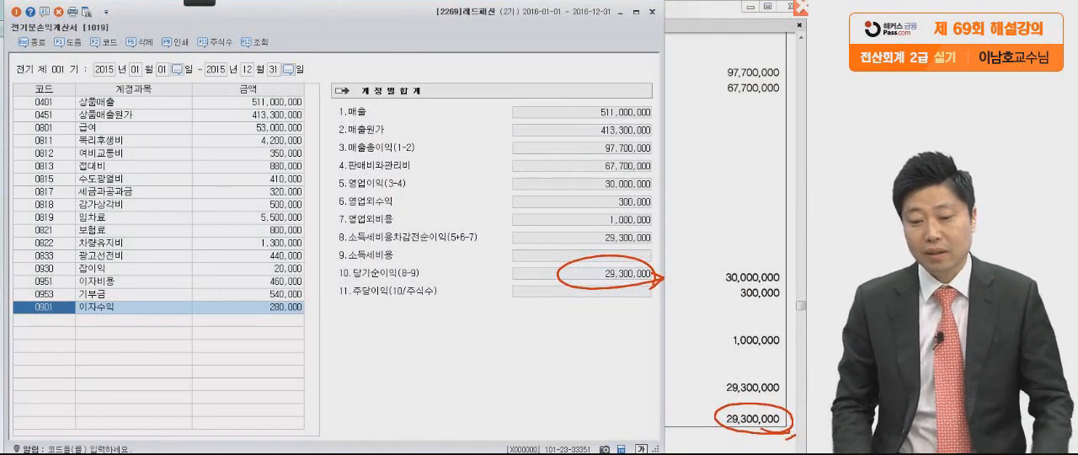
key("Escape")
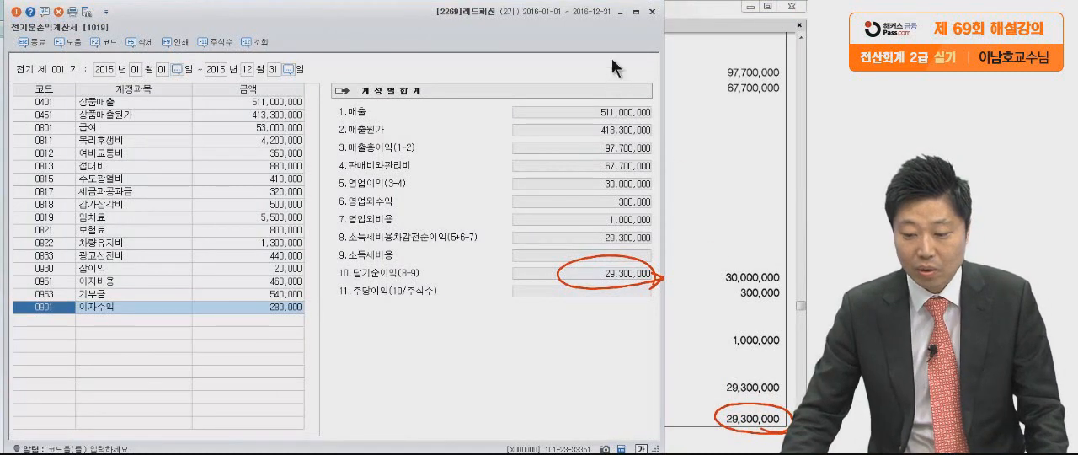
Close the prior-period income statement and bring 문제3 of the exam PDF into view.
left_click(653, 14)
left_click(653, 15)
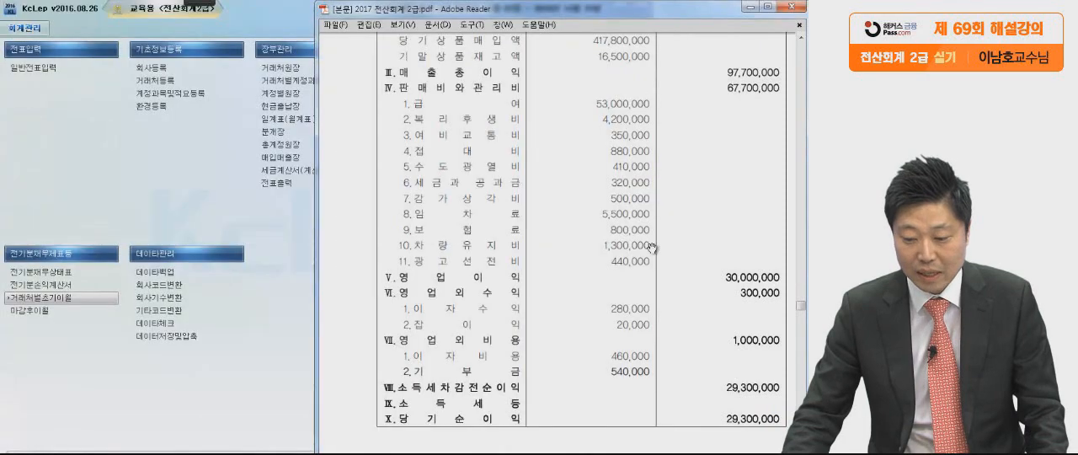
scroll(649, 263, "down", 3)
scroll(649, 263, "down", 10)
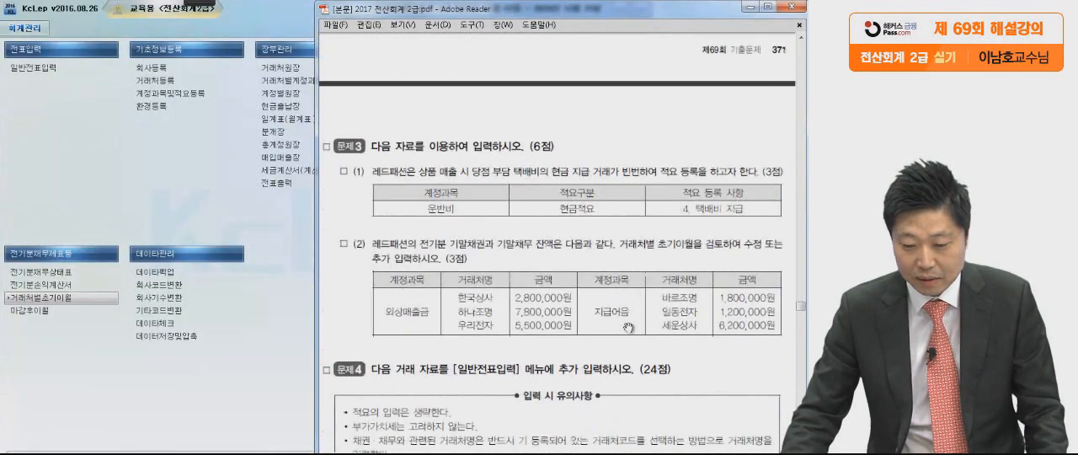
scroll(617, 256, "down", 2)
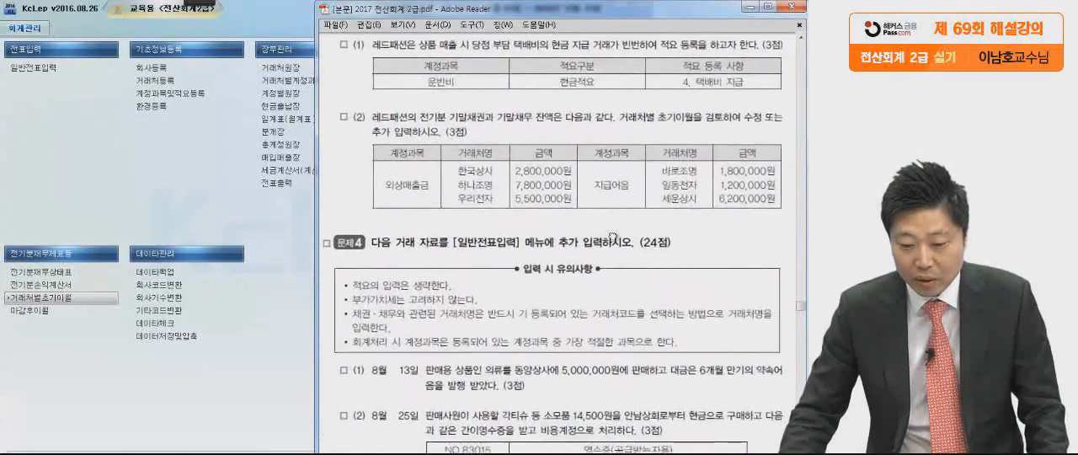
Mark 운반비, 현금적요 and 4. 택배비 지급 in the table of 문제3 (1) with the red pen.
left_click(194, 3)
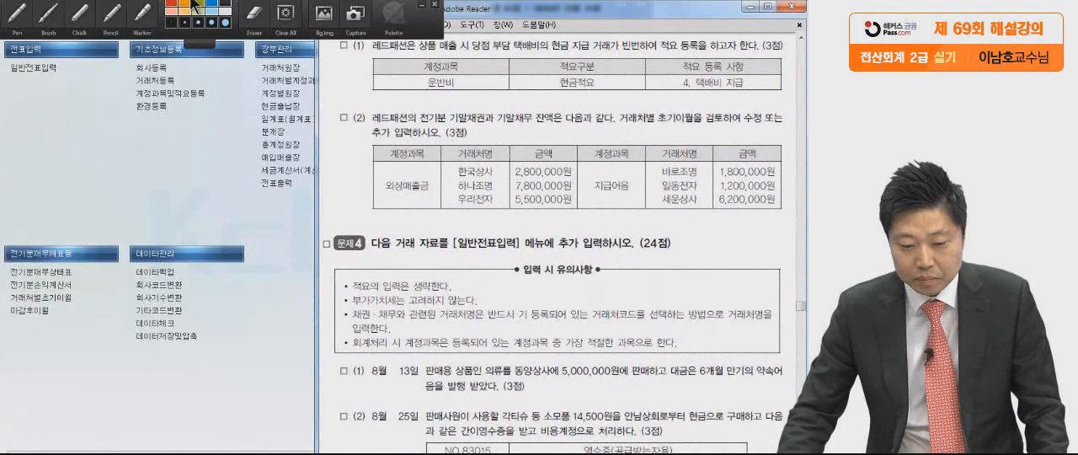
left_click(12, 17)
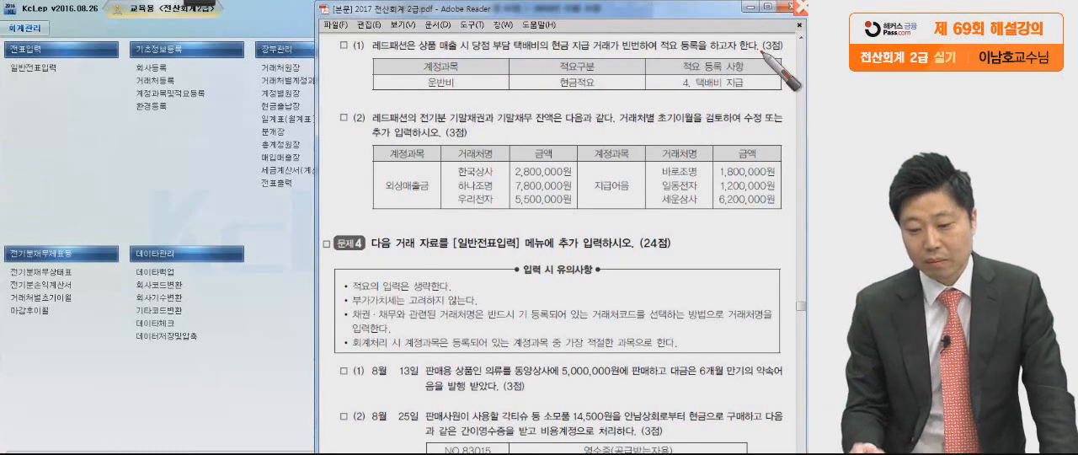
mouse_move(431, 75)
left_mouse_down()
mouse_move(407, 84)
mouse_move(479, 76)
left_mouse_up()
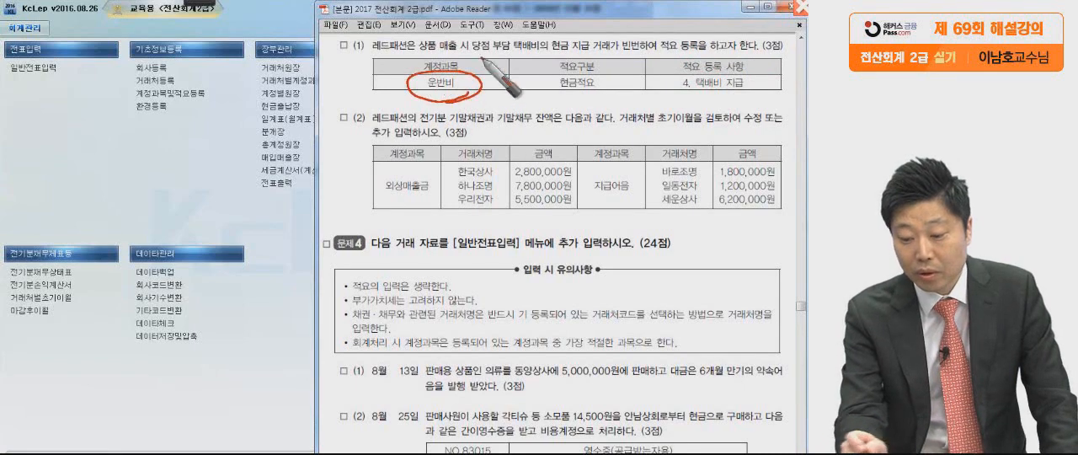
left_click_drag(539, 94, 765, 99)
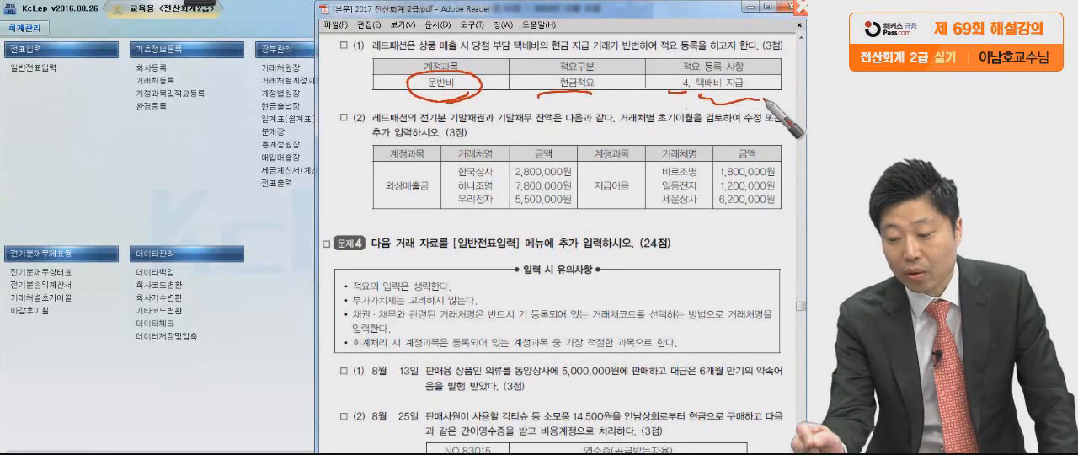
key("Escape")
Open 계정과목및적요등록 in KcLep and check it against the requirement of 문제3 (1) in the PDF.
left_click(190, 94)
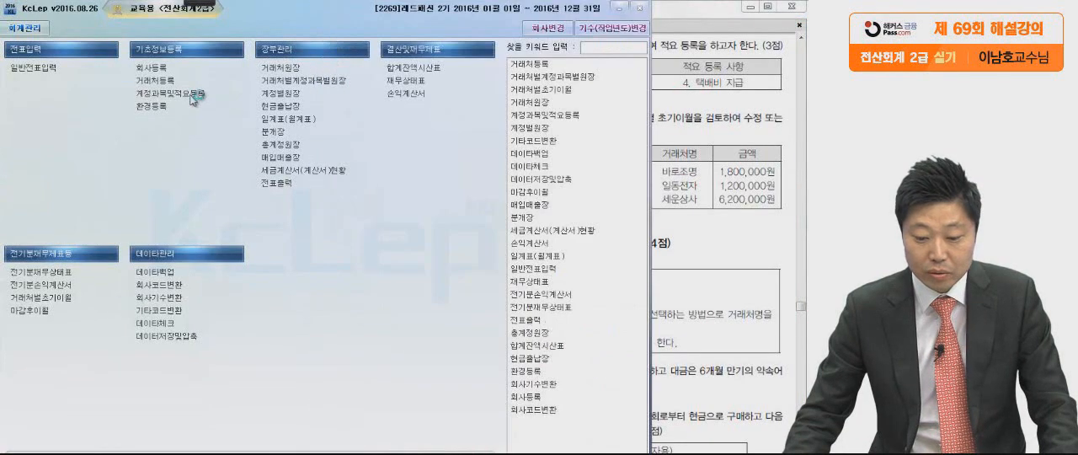
left_click(190, 96)
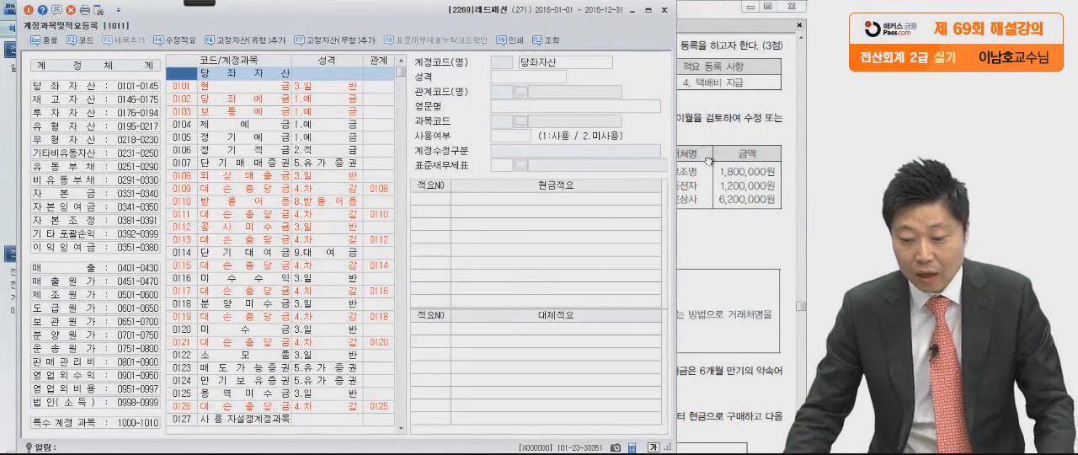
left_click(707, 160)
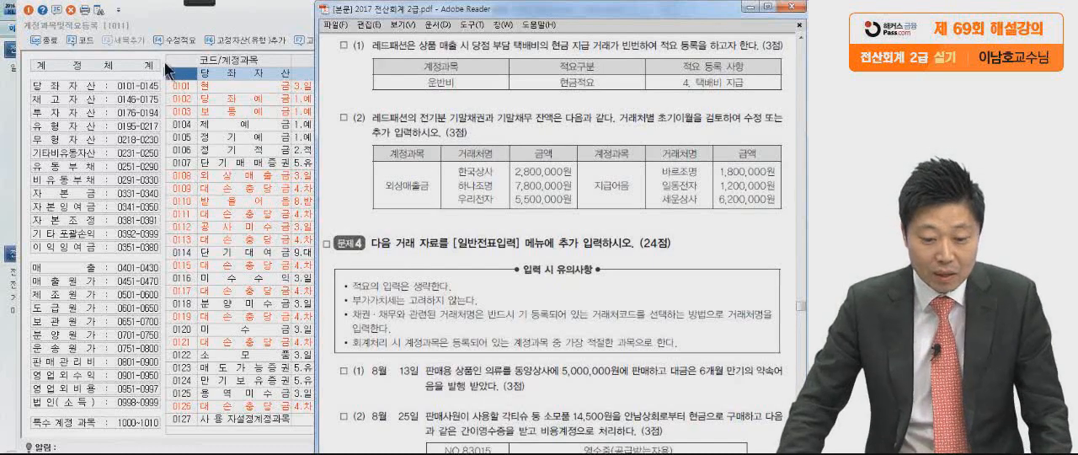
left_click(137, 57)
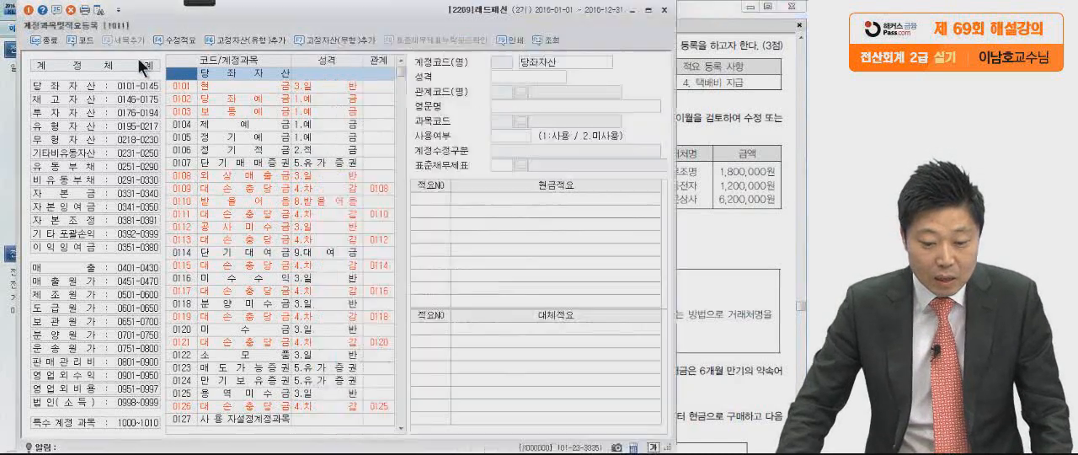
Go to the 판매관리비 account group and find the account 운반비 by name.
left_click(69, 359)
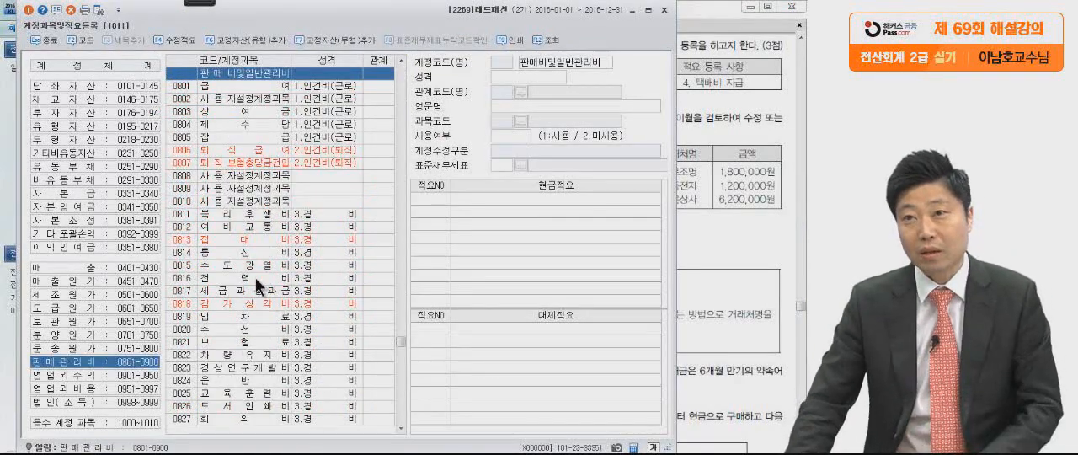
left_click(225, 185)
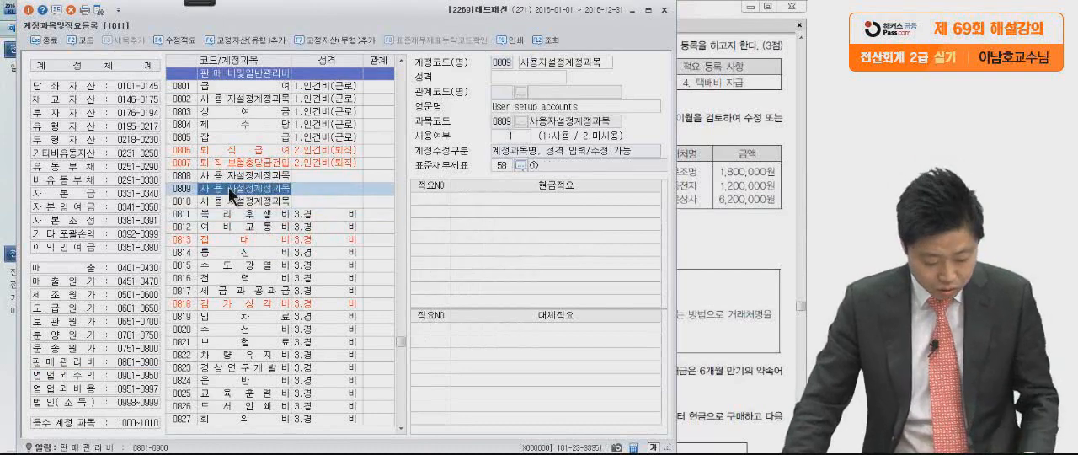
key("ctrl+f")
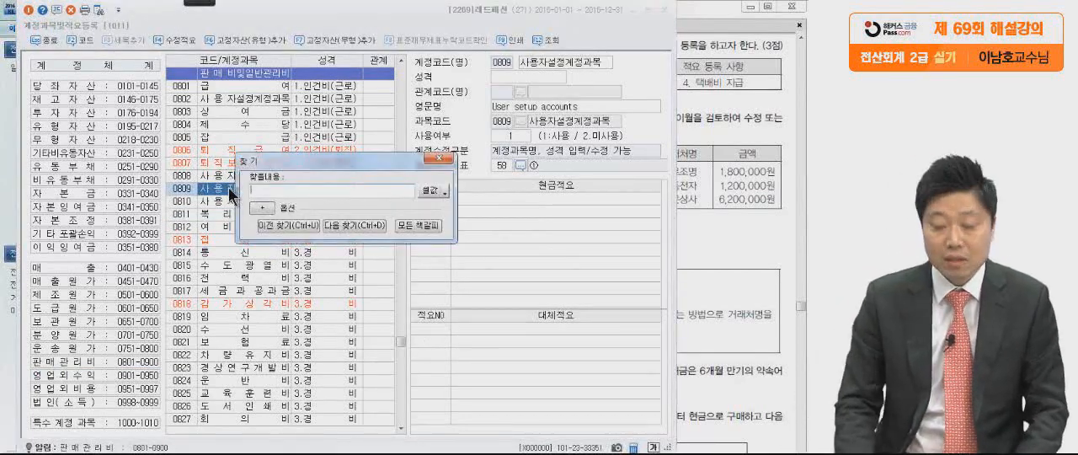
type("운반비")
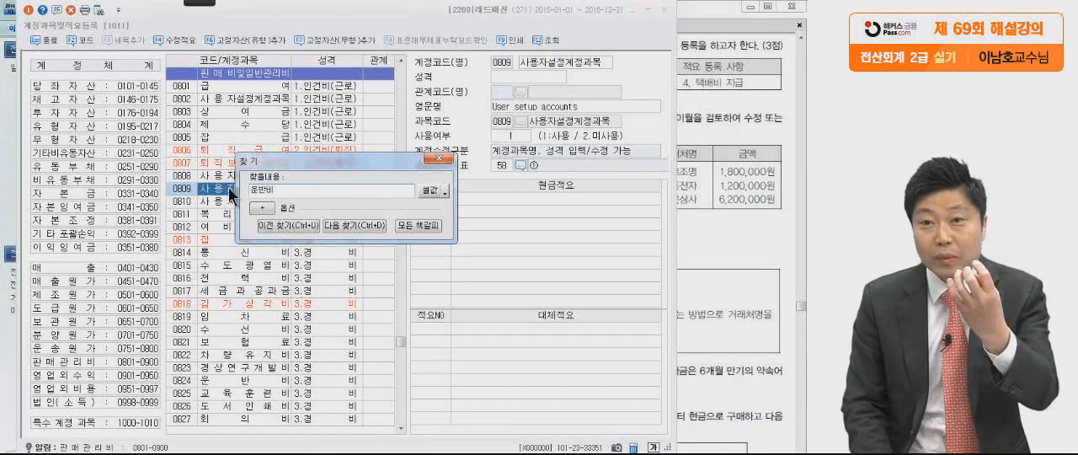
key("Return")
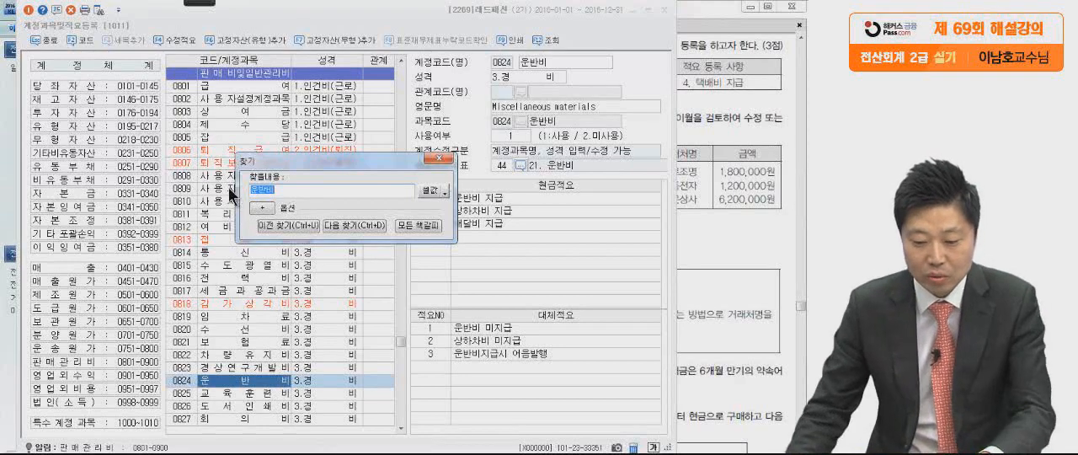
left_click(441, 159)
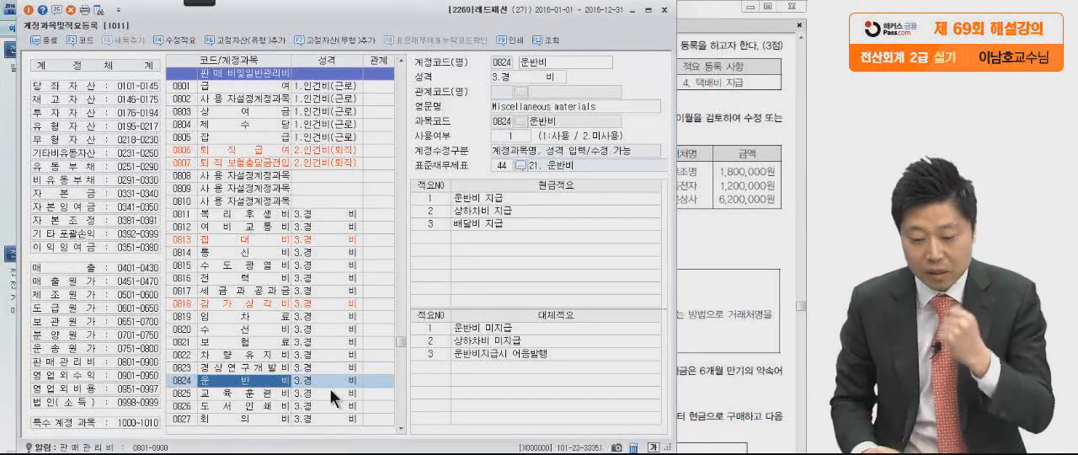
Register cash memo (현금적요) number 4 as 택배비 지급 for account 0824 운반비, as the PDF requires.
left_click(709, 310)
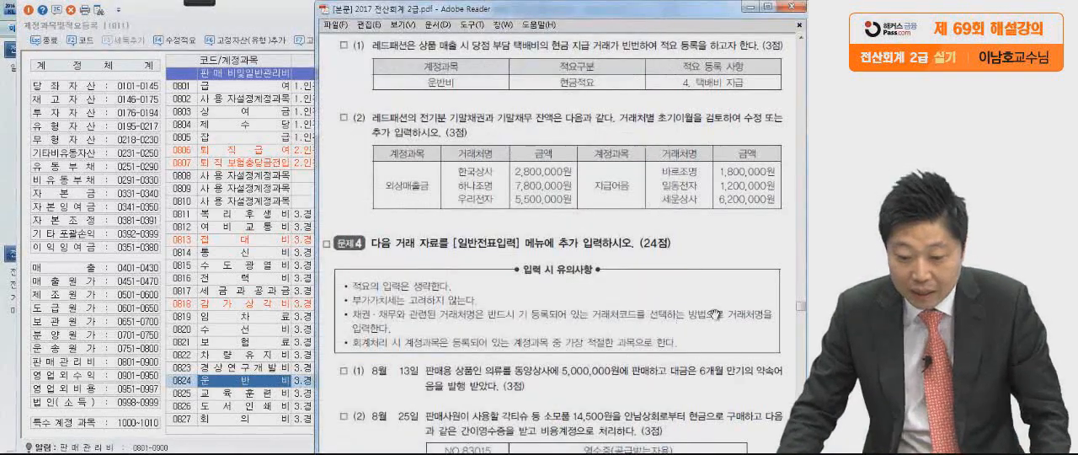
left_click(262, 380)
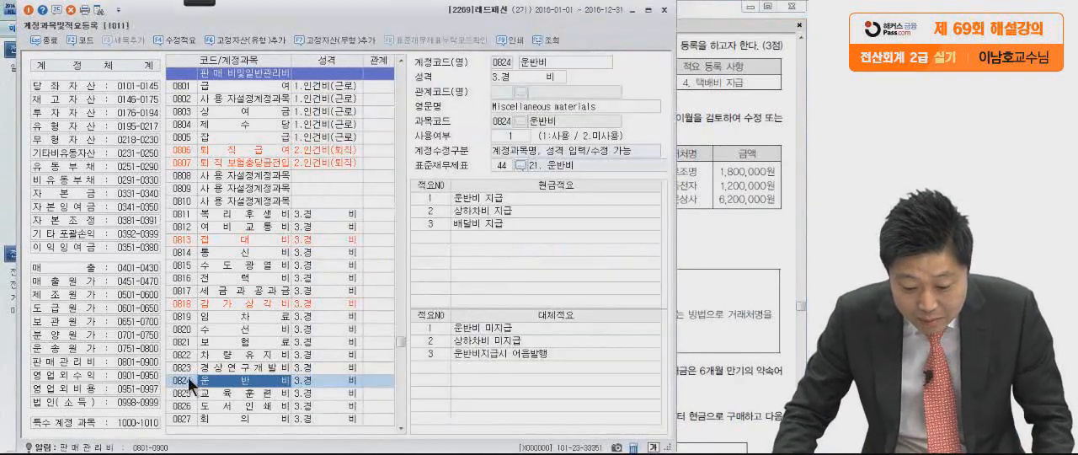
left_click(551, 343)
left_click(743, 251)
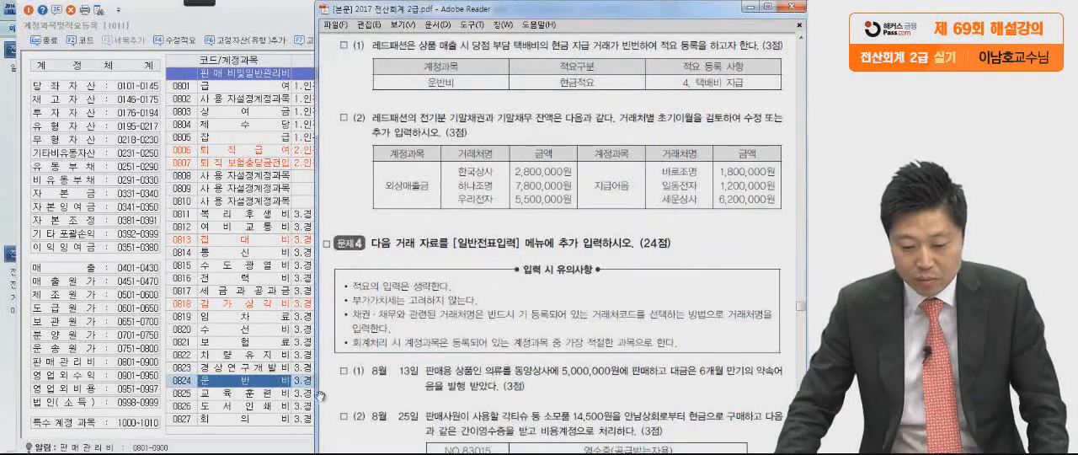
left_click(261, 382)
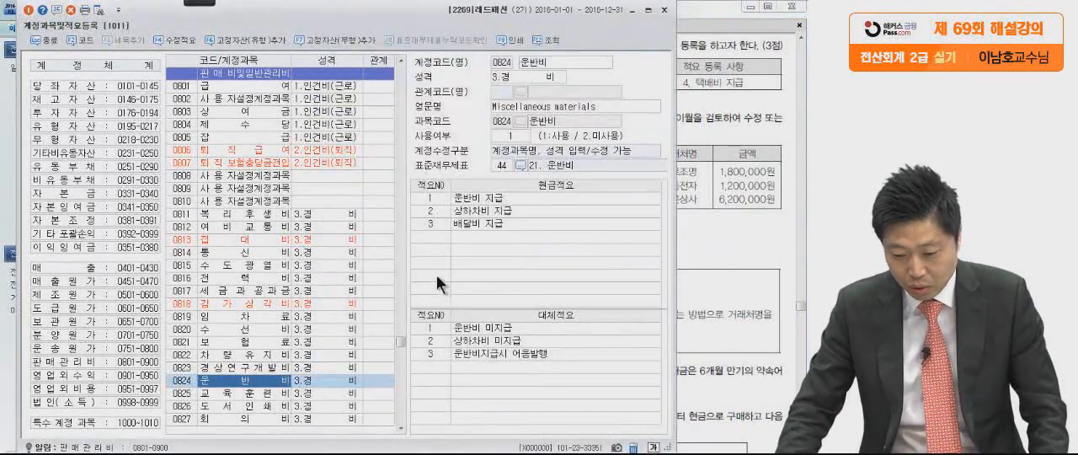
key("Return")
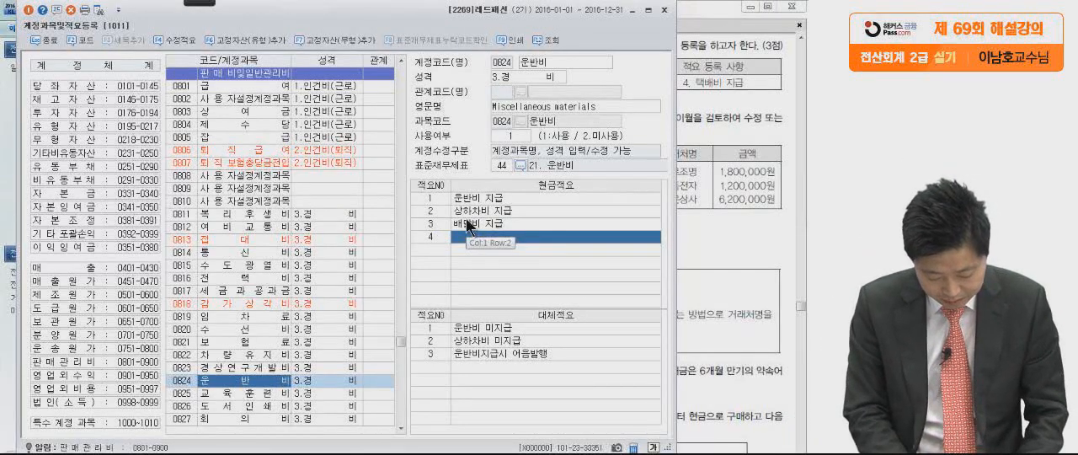
type("운")
type("배비")
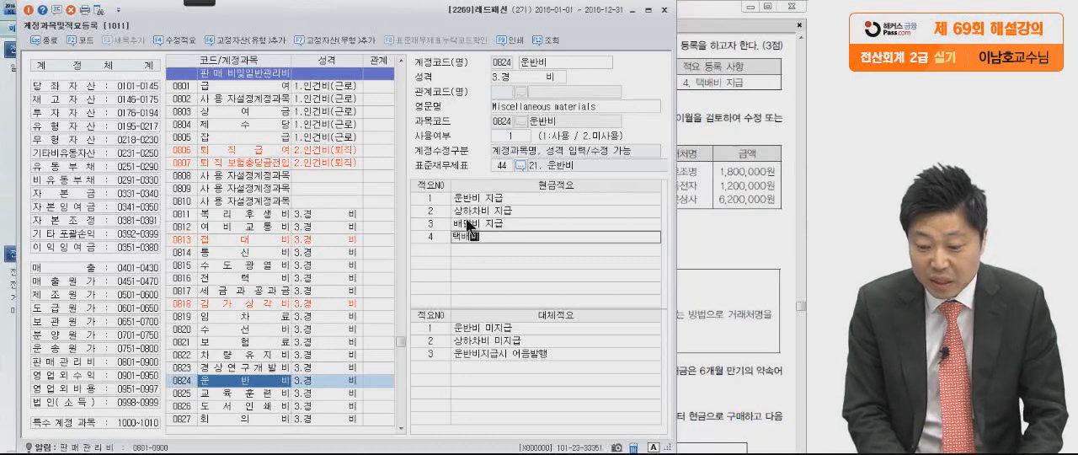
type(" 지급")
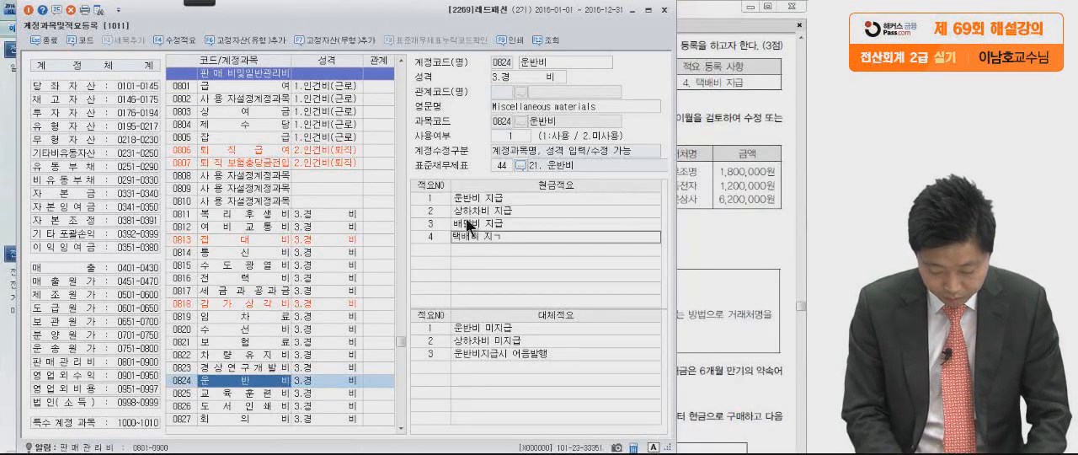
key("Return")
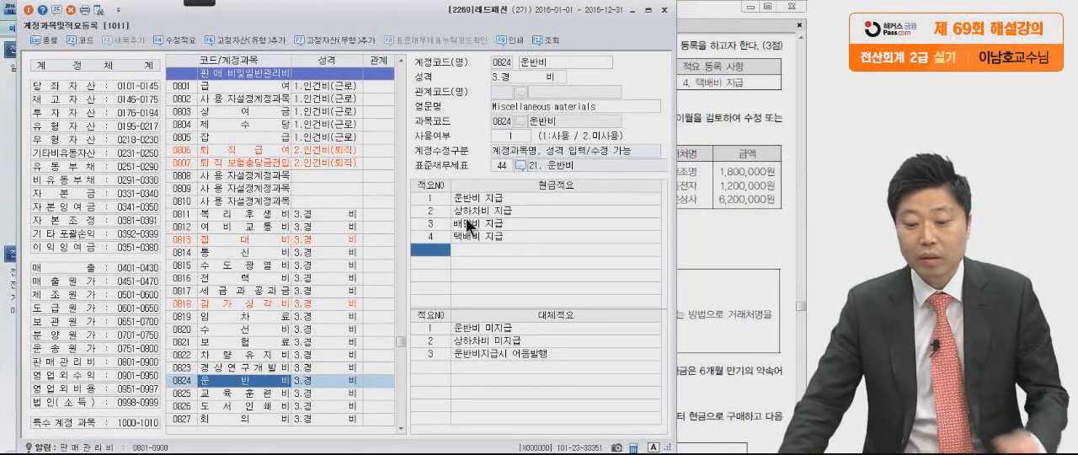
Close 계정과목및적요등록 and read the receivable and payable balances given in 문제3 (2) of the PDF.
left_click(663, 10)
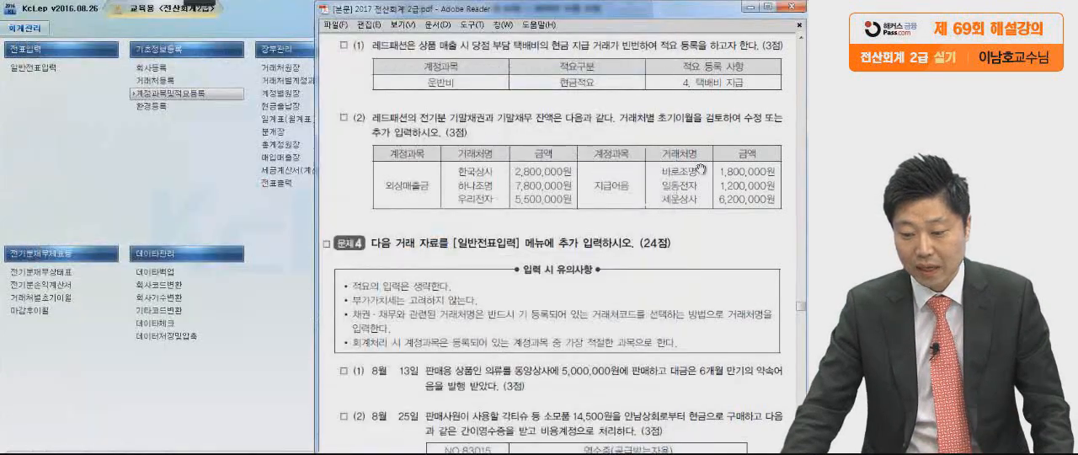
scroll(698, 278, "down", 2)
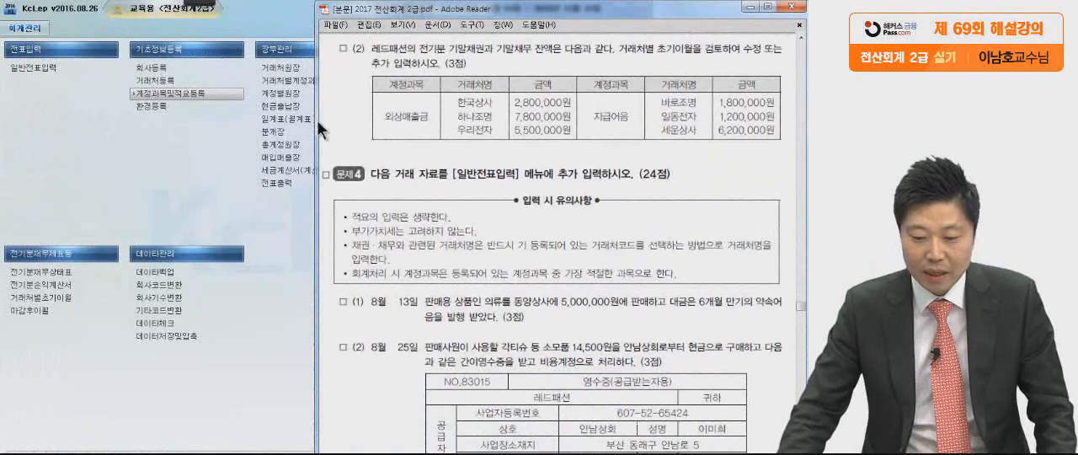
left_click(199, 4)
left_click(19, 17)
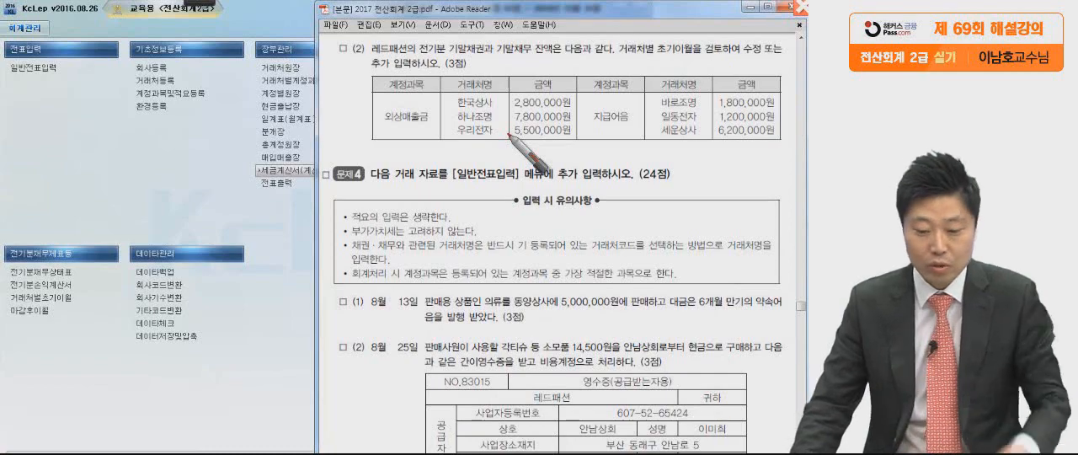
key("Escape")
Open 거래처별초기이월 and select 0108 외상매출금 to list its customer balances.
left_click(255, 234)
left_click(71, 297)
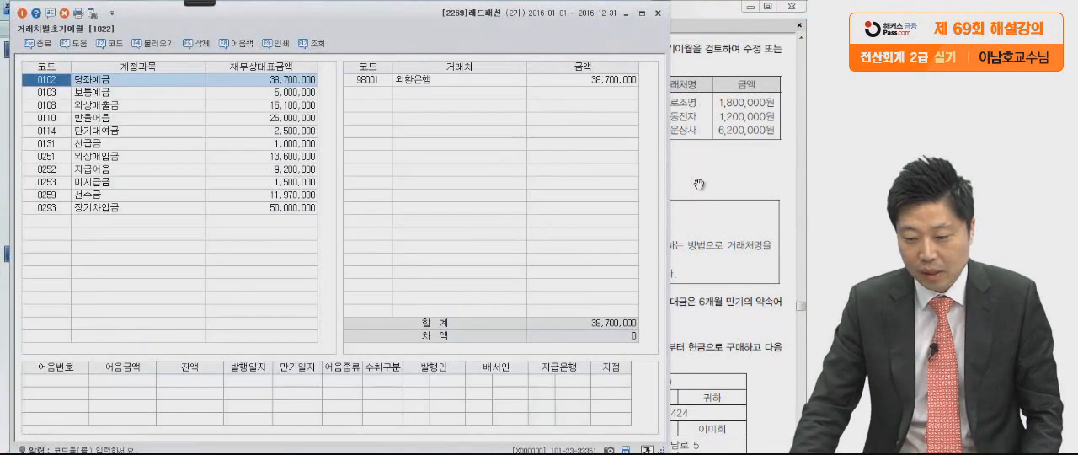
left_click(697, 185)
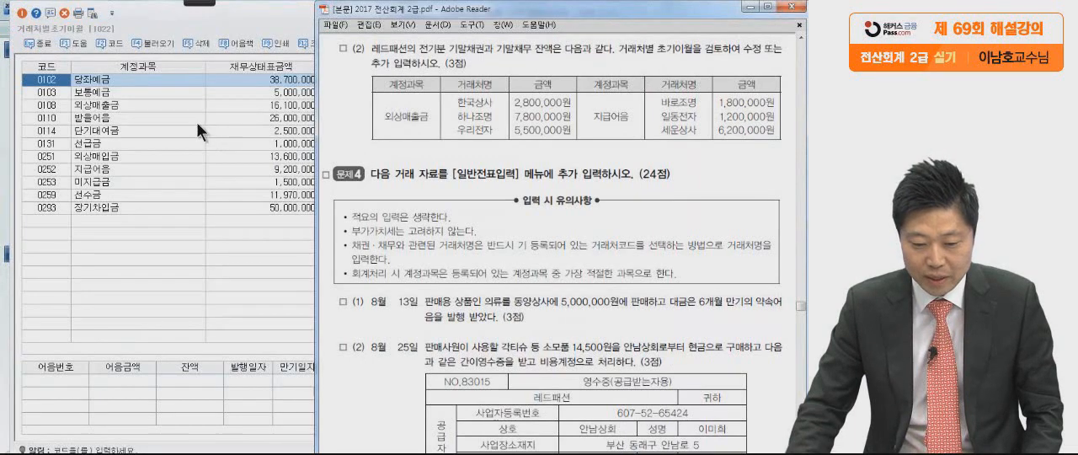
left_click(176, 105)
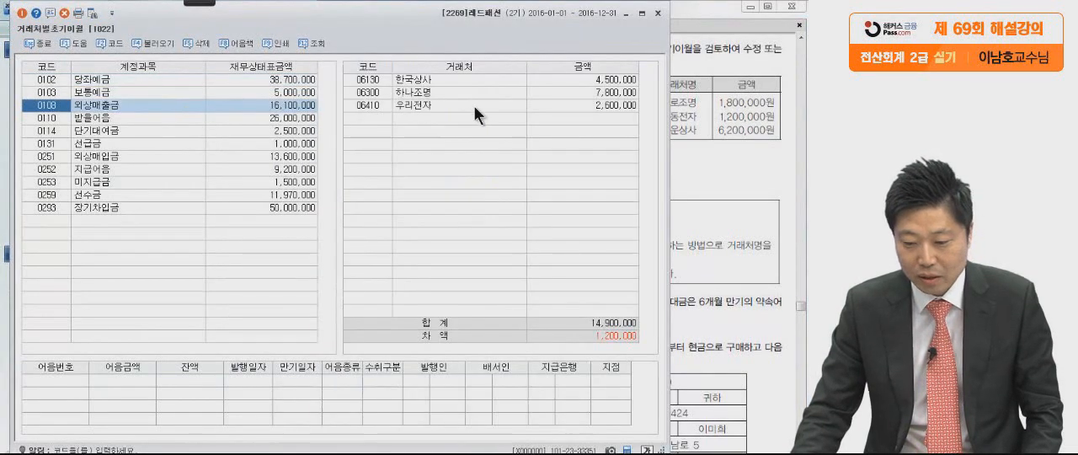
Set the 외상매출금 opening balance of 한국상사 to 2,800,000, as given in the PDF's table.
left_click_drag(383, 20, 159, 29)
left_click(384, 108)
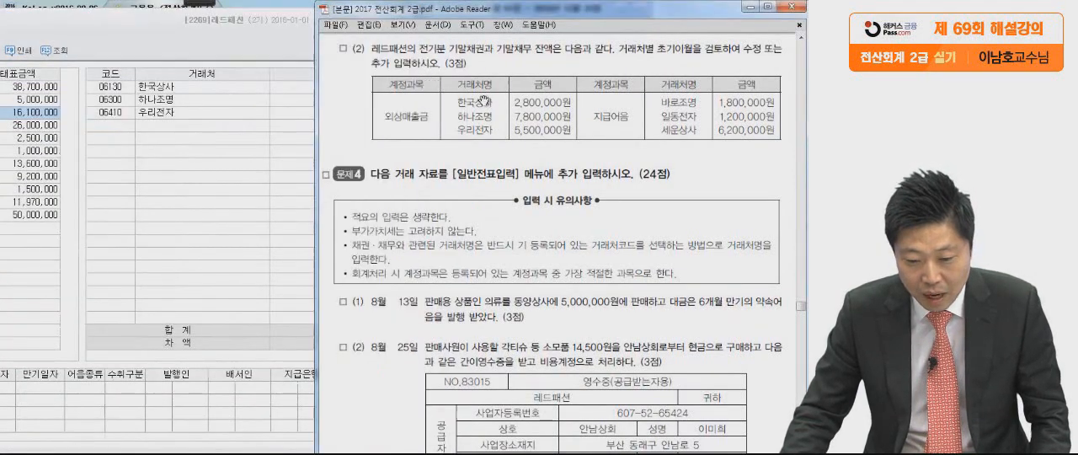
left_click(258, 44)
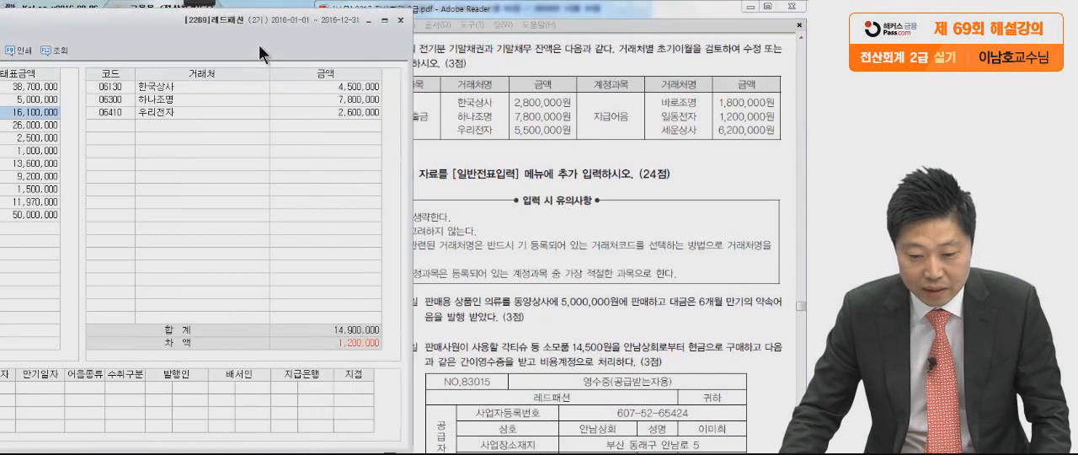
left_click_drag(266, 42, 186, 44)
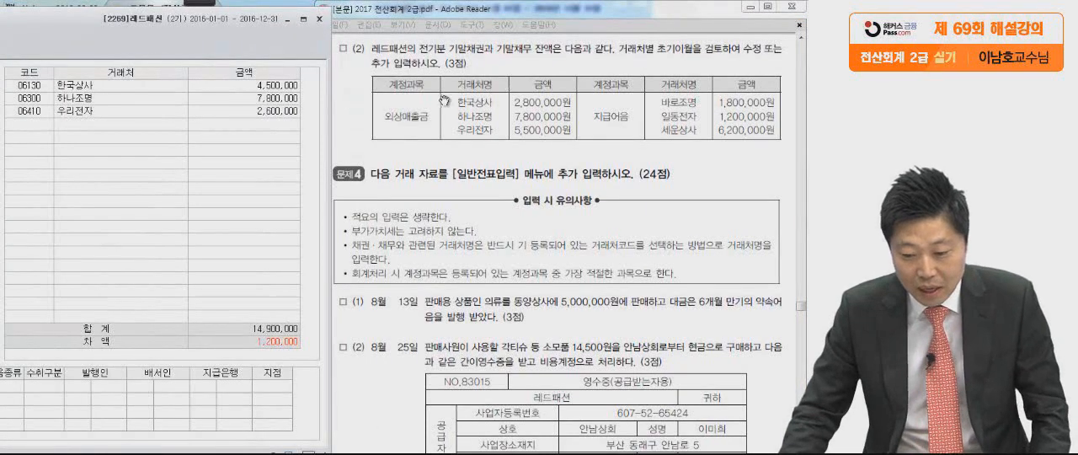
left_click(250, 84)
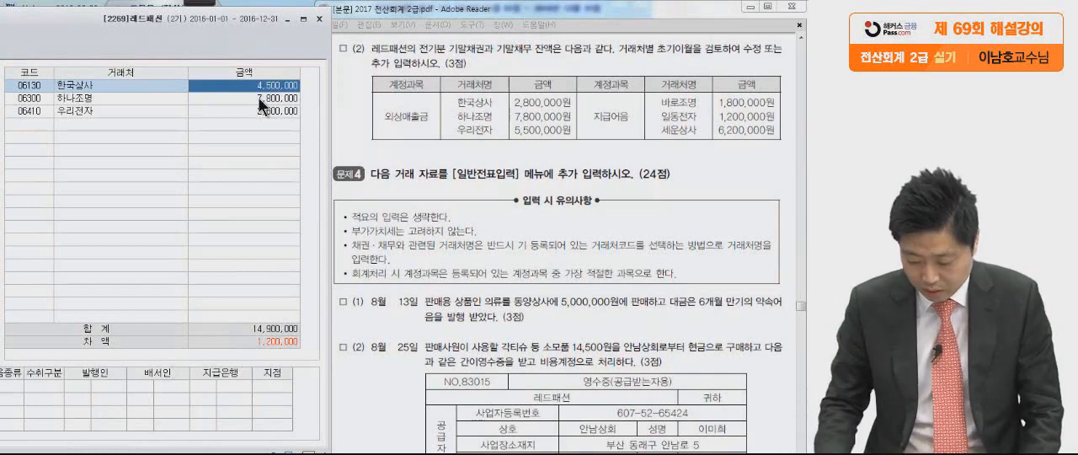
type("2,80")
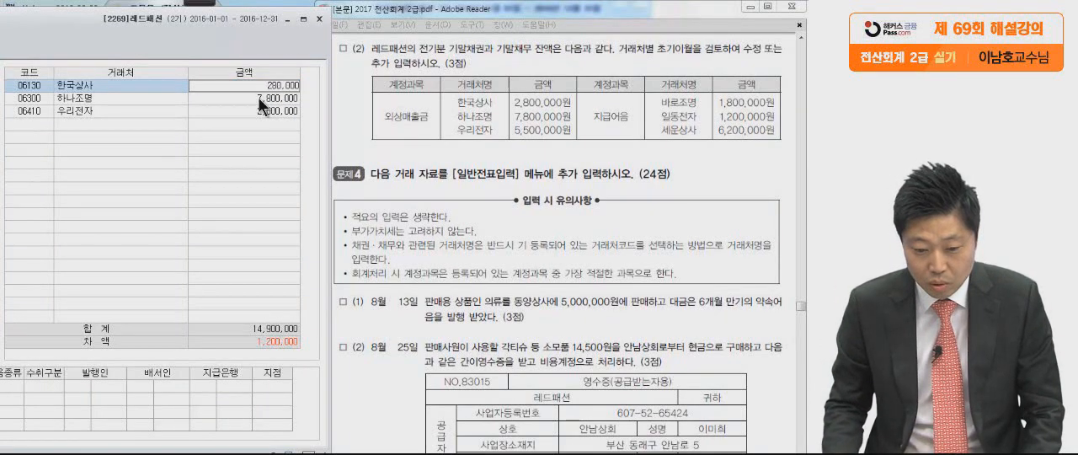
type("0")
key("Return")
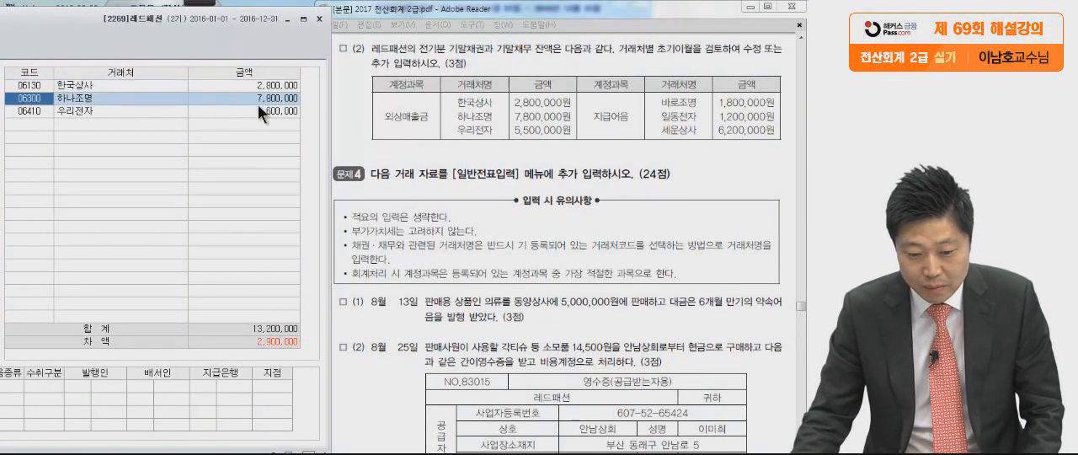
Check the 하나조명 balance against the PDF and set the 외상매출금 opening balance of 우리전자 to 5,500,000.
left_click(265, 99)
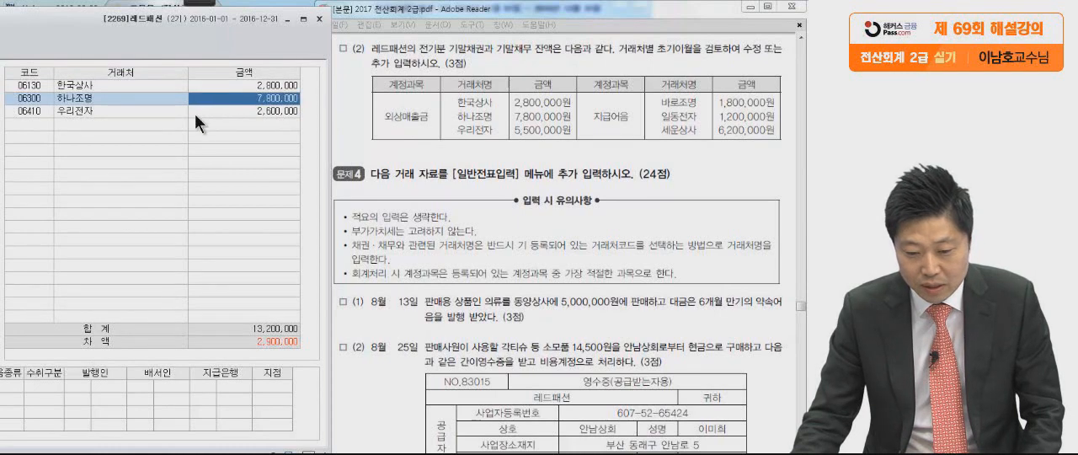
left_click(226, 113)
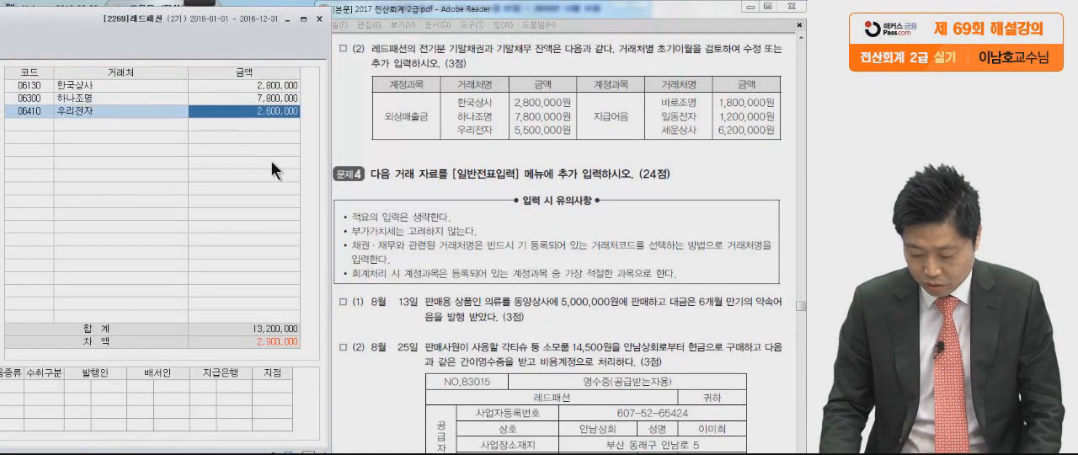
type("5,500,000")
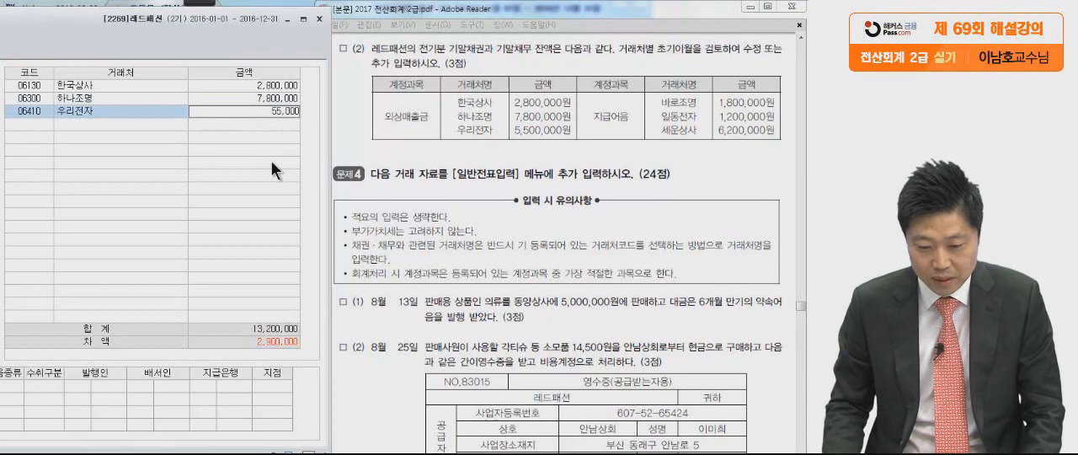
key("Return")
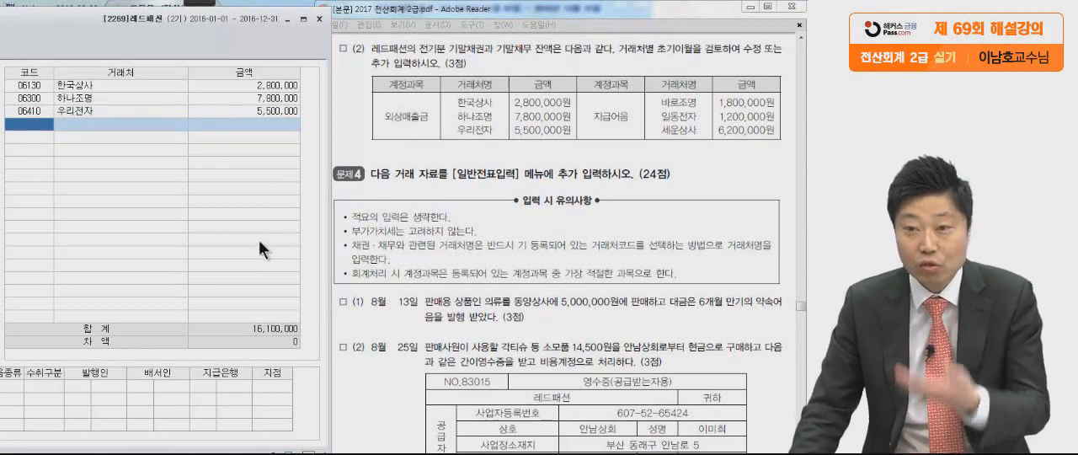
Select account 0252 지급어음 and compare its supplier balances with the 지급어음 rows in the PDF.
left_click_drag(173, 27, 495, 31)
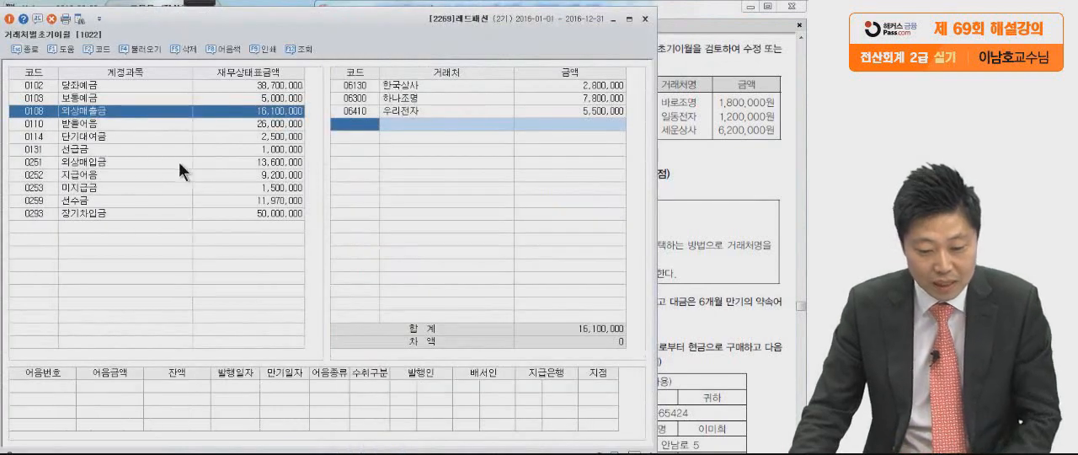
left_click(104, 174)
left_click_drag(439, 37, 157, 41)
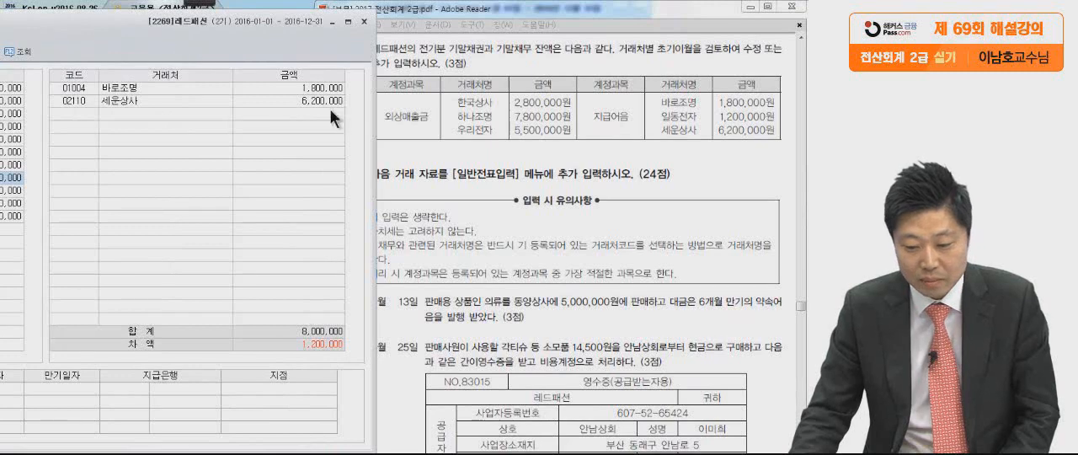
left_click(127, 89)
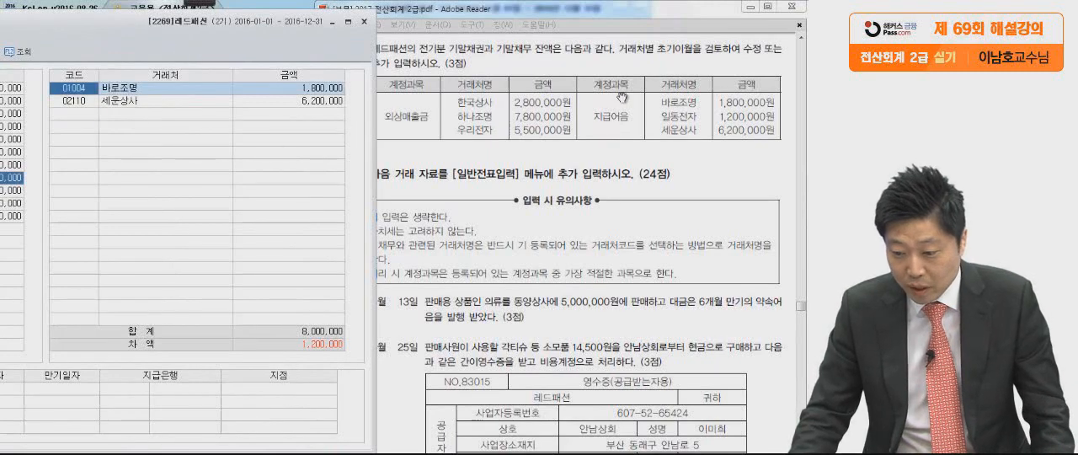
left_click(186, 101)
left_click(646, 116)
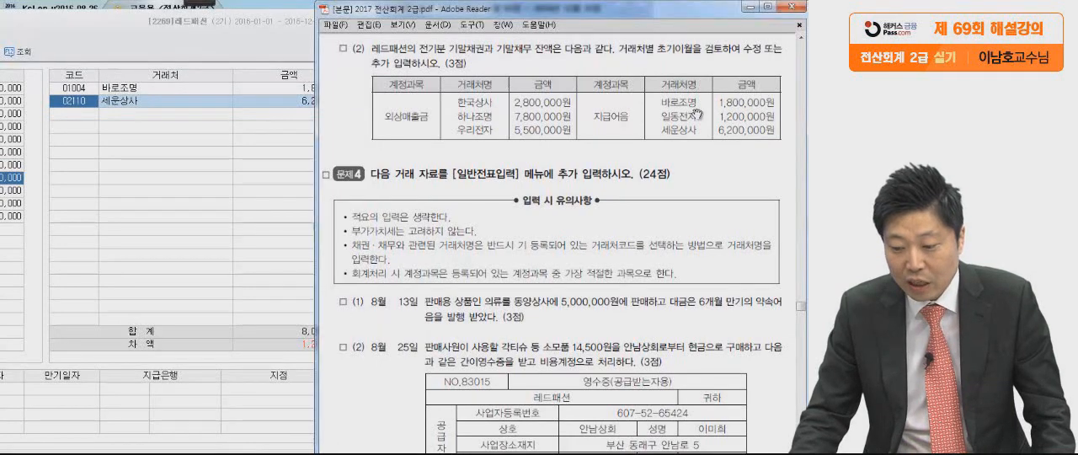
Add supplier 일동전자 (02008) to the 지급어음 opening balances with an amount of 1,200,000.
left_click(93, 118)
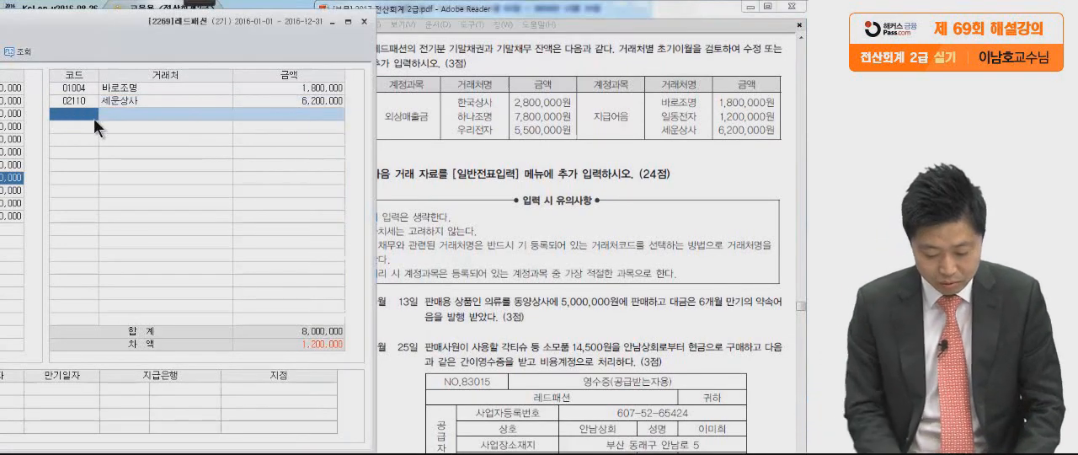
key("F2")
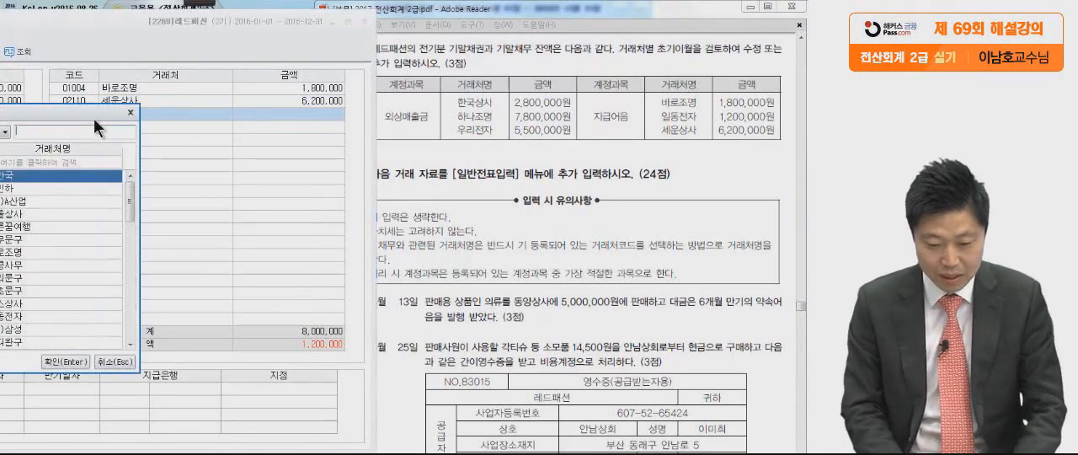
left_click_drag(94, 116, 245, 104)
type("일동전자")
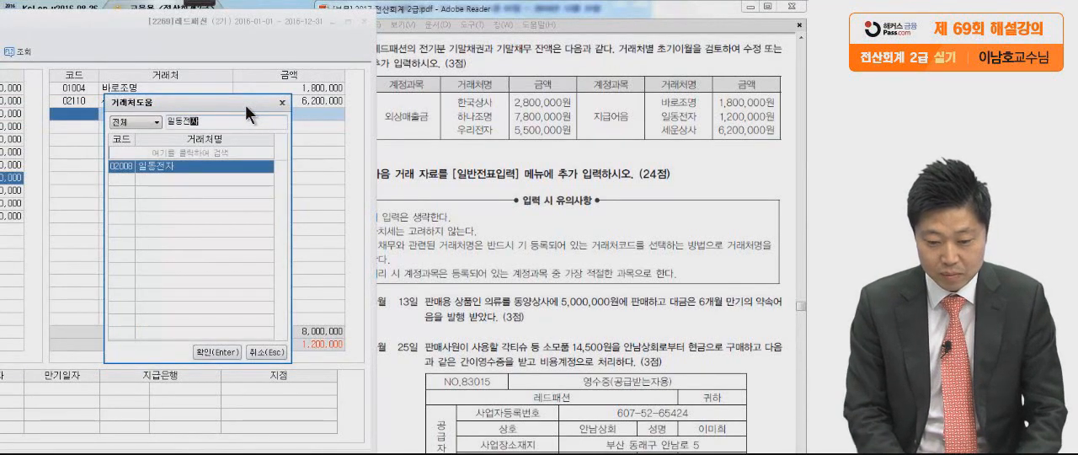
key("Return")
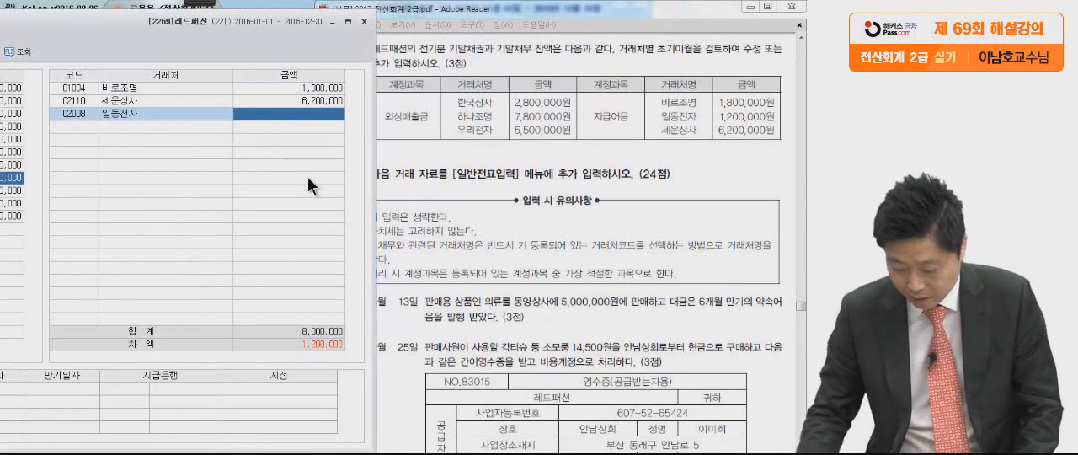
type("1,200,000")
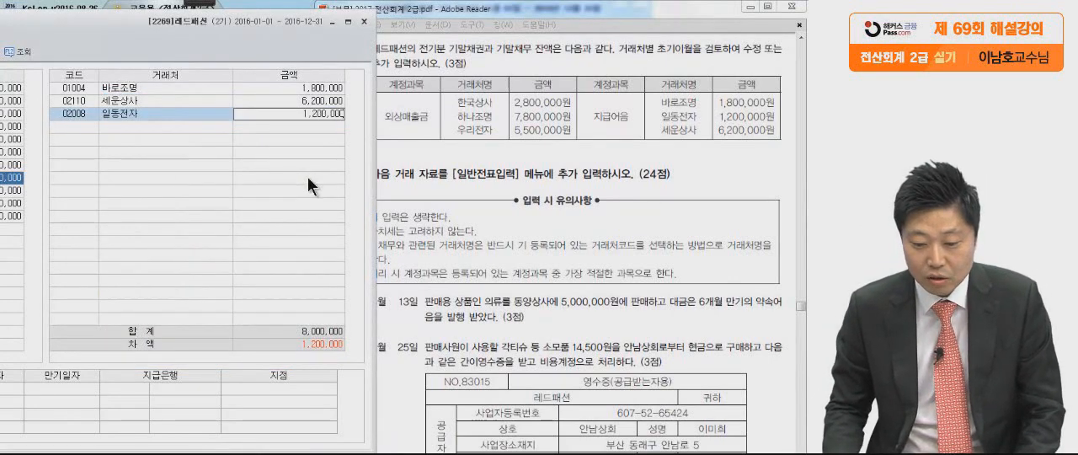
key("Return")
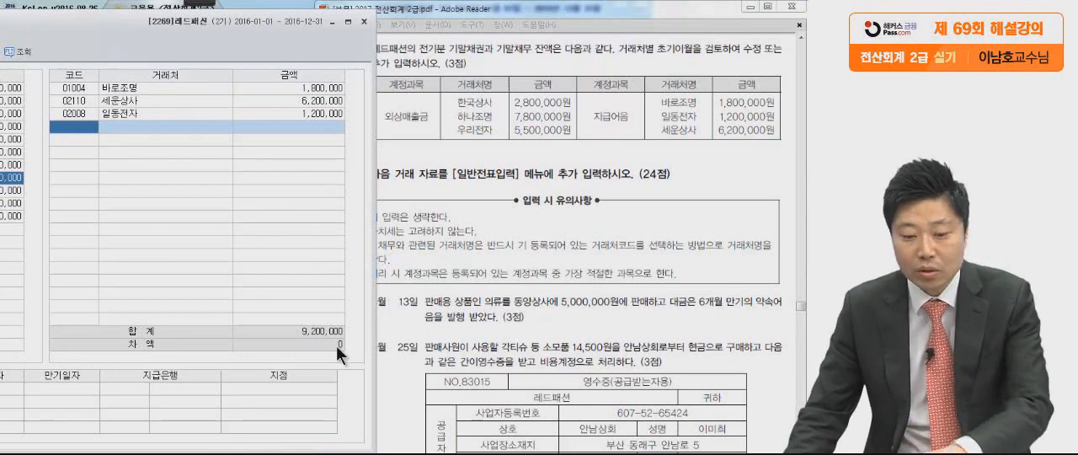
Close 거래처별초기이월 and bring the 문제4 transactions (1) and (2) into view in the PDF.
left_click_drag(205, 43, 484, 31)
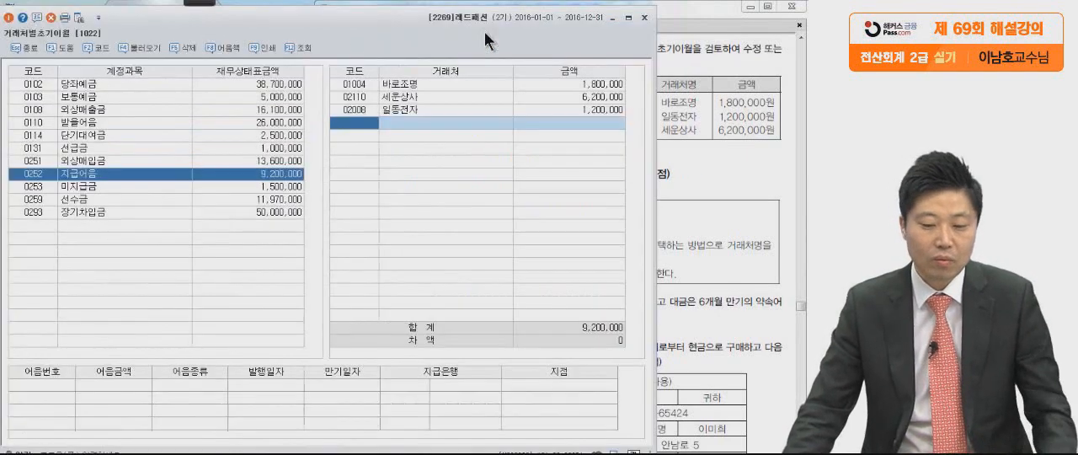
left_click(644, 17)
scroll(648, 345, "down", 3)
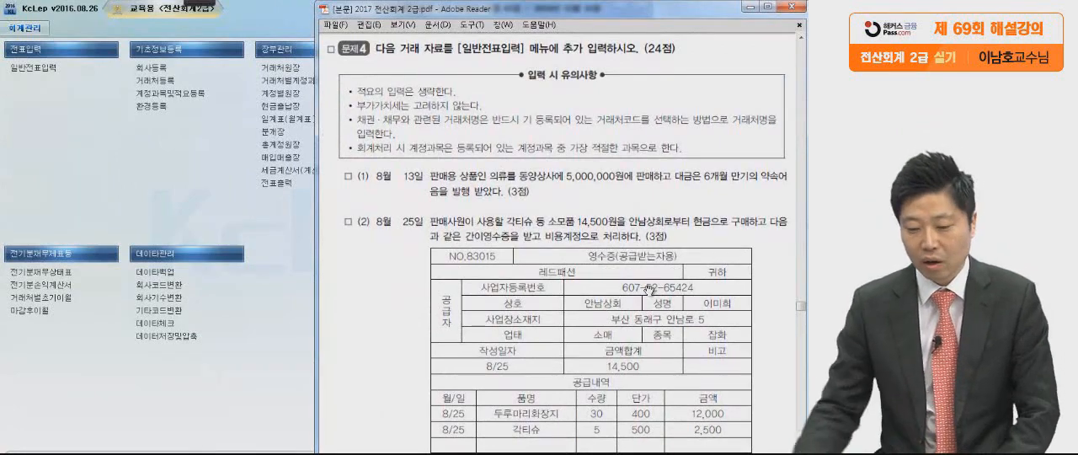
scroll(633, 345, "down", 3)
left_click_drag(631, 238, 624, 232)
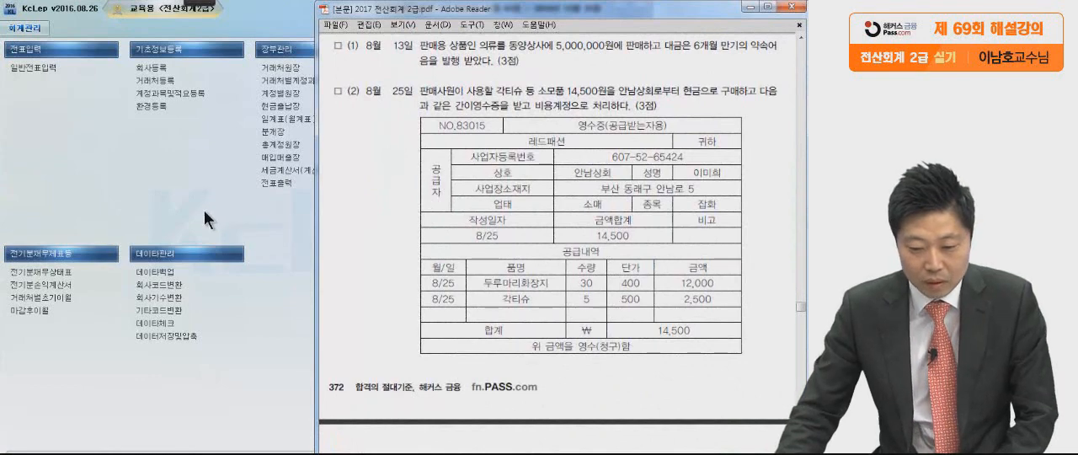
Read the 8월 13일 transaction in the PDF, marking the 약속어음 receipt wording with the pen, and clear the marks.
left_click(199, 3)
left_click(17, 15)
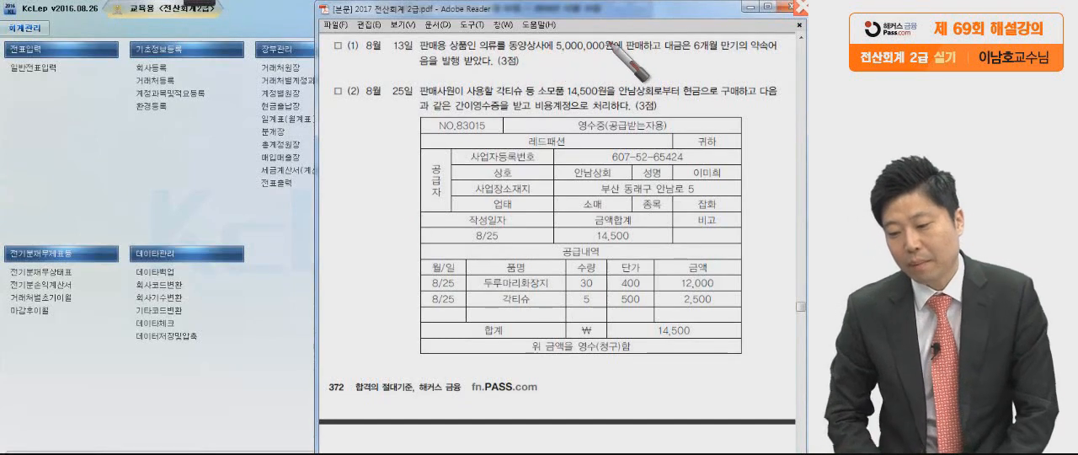
left_click(616, 52)
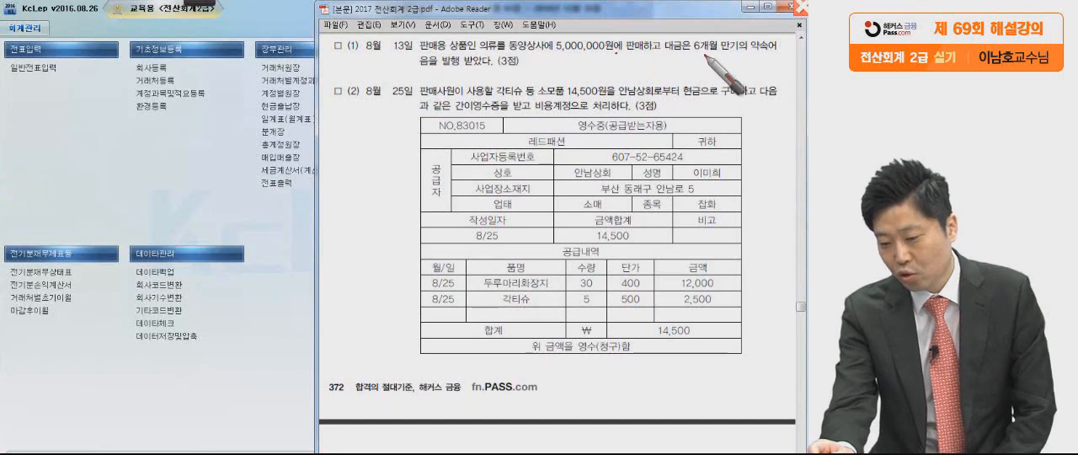
left_click(536, 64)
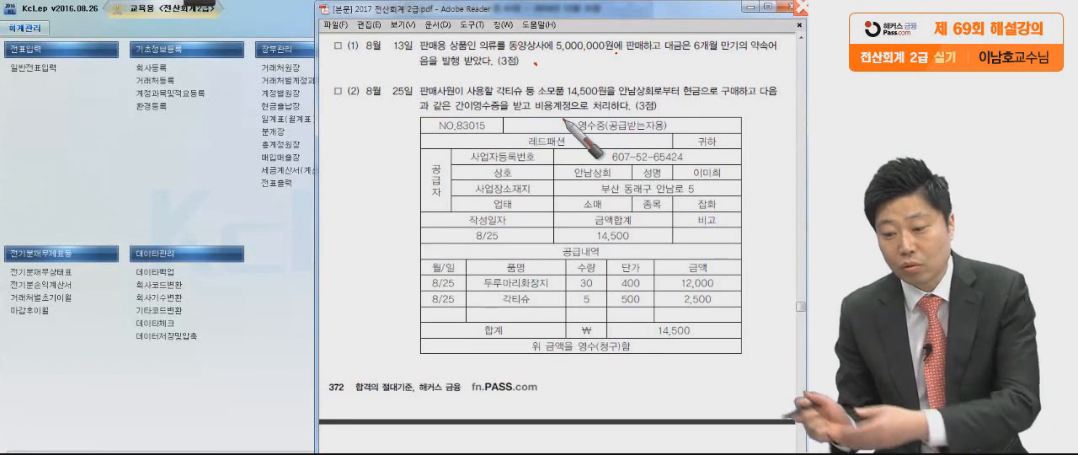
left_click_drag(737, 59, 775, 56)
left_click_drag(497, 75, 419, 78)
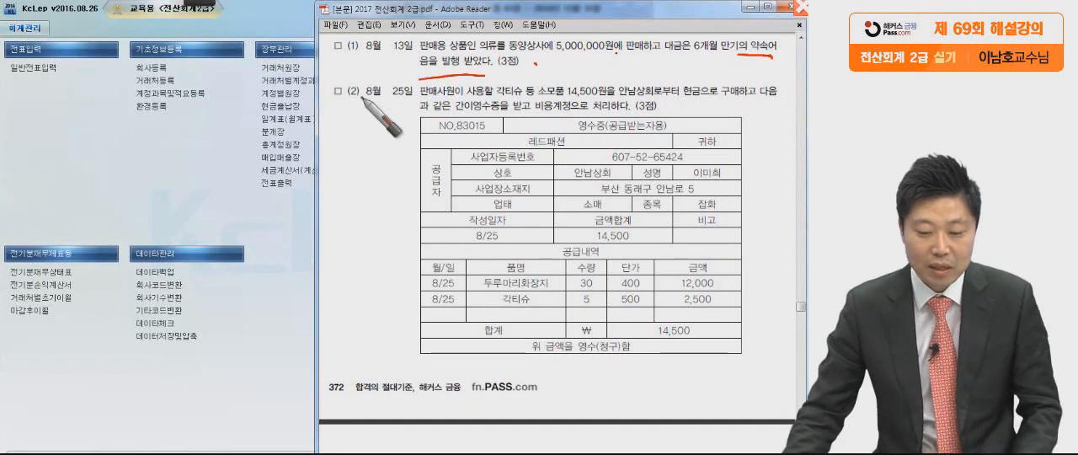
key("Escape")
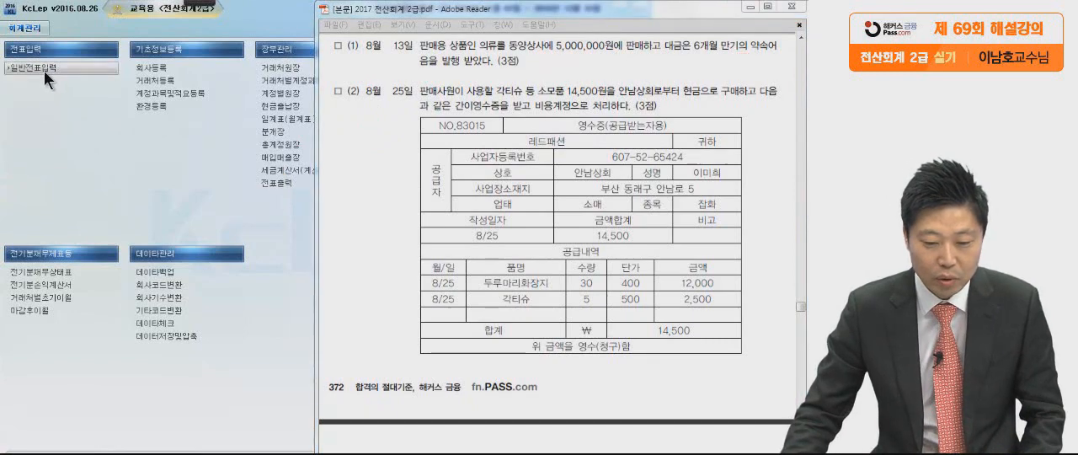
Open 일반전표입력 and set the voucher date to month 08, day 13.
left_click(44, 71)
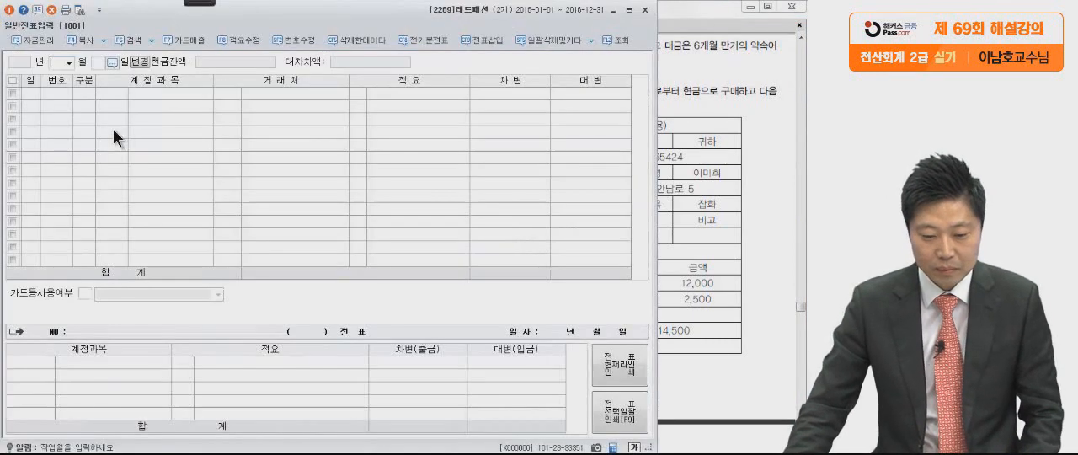
type("08")
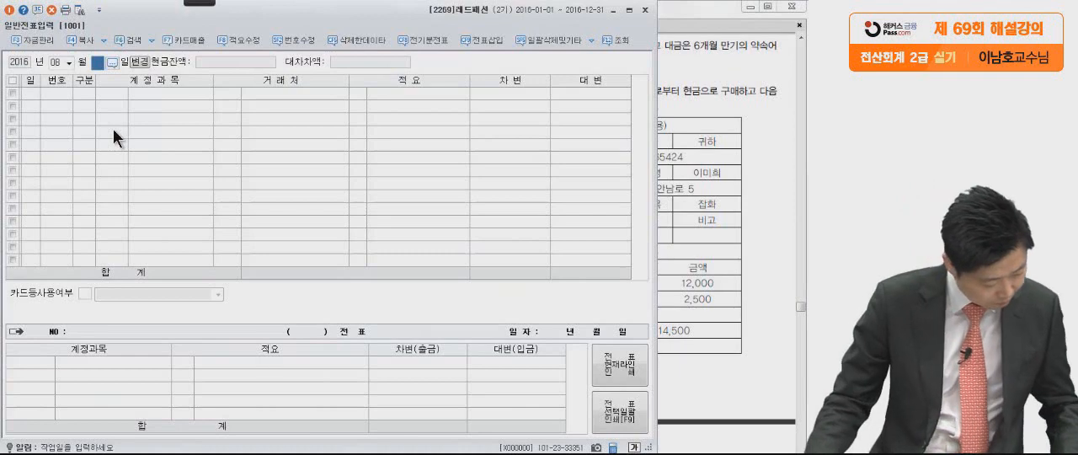
left_click(686, 177)
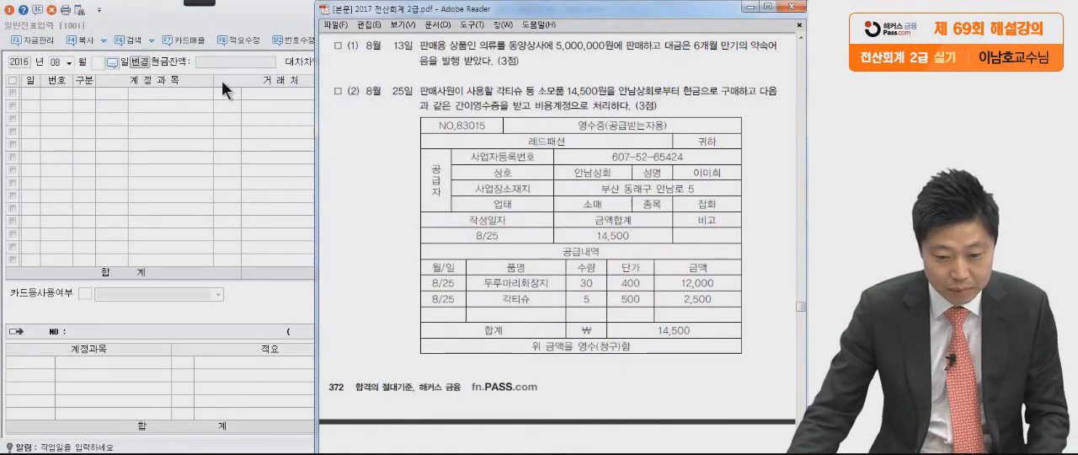
left_click(99, 63)
type("13")
key("Return")
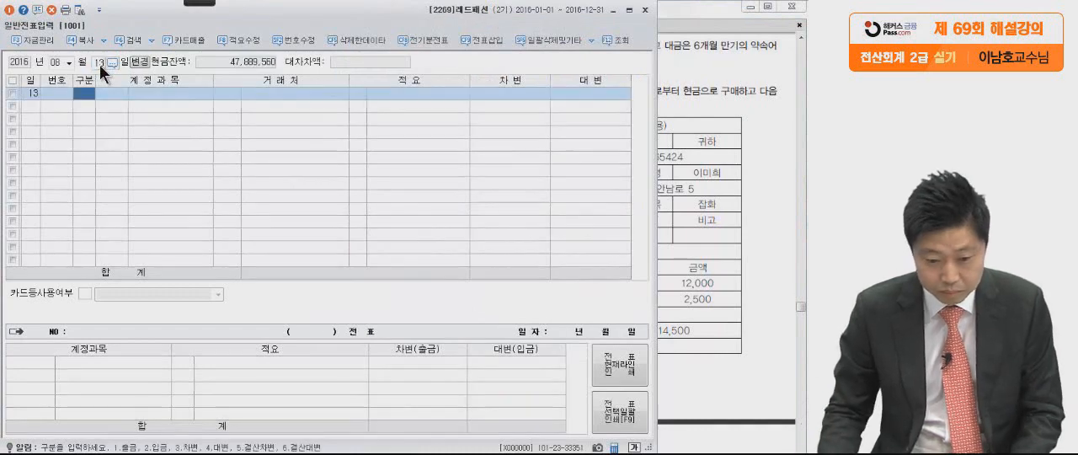
Start the 8월 13일 voucher with a credit (대변) line for account 0401 상품매출 and consult the transaction in the PDF.
type("4")
key("Return")
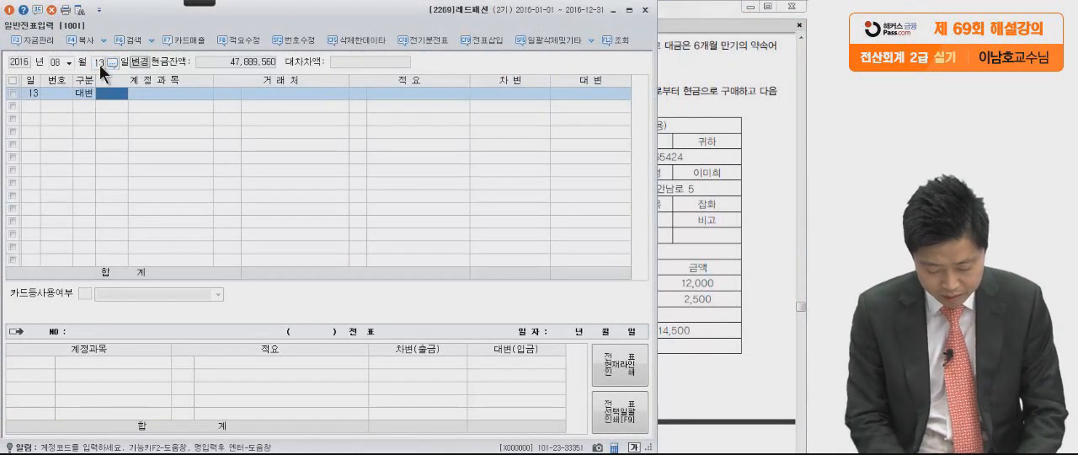
type("상품매")
key("Return")
key("Return")
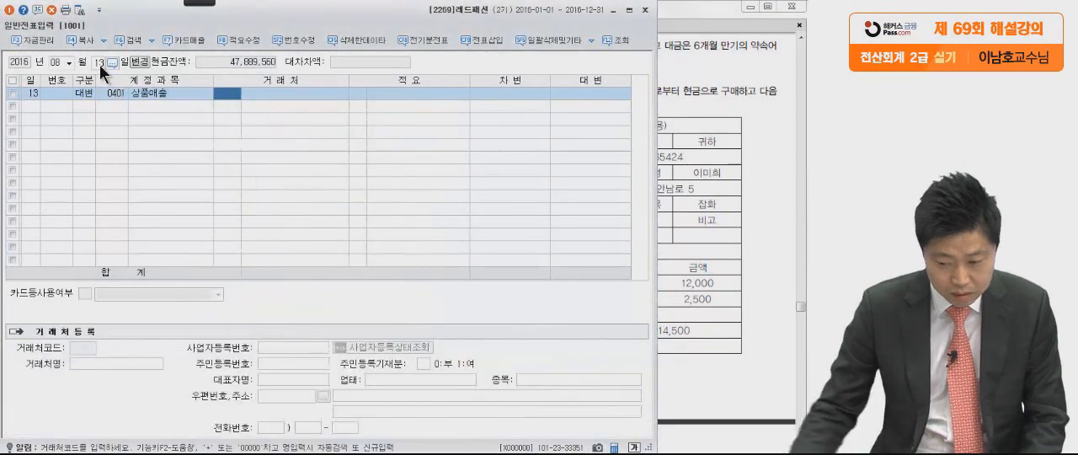
left_click(720, 117)
left_click(256, 185)
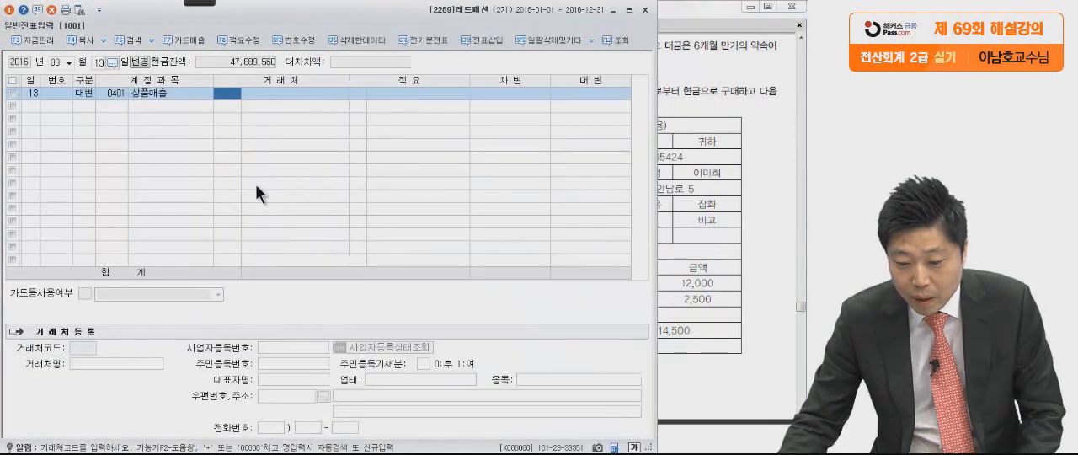
Enter 5,000,000 as the credit amount of the 상품매출 line.
left_click(575, 95)
type("5000000")
key("Return")
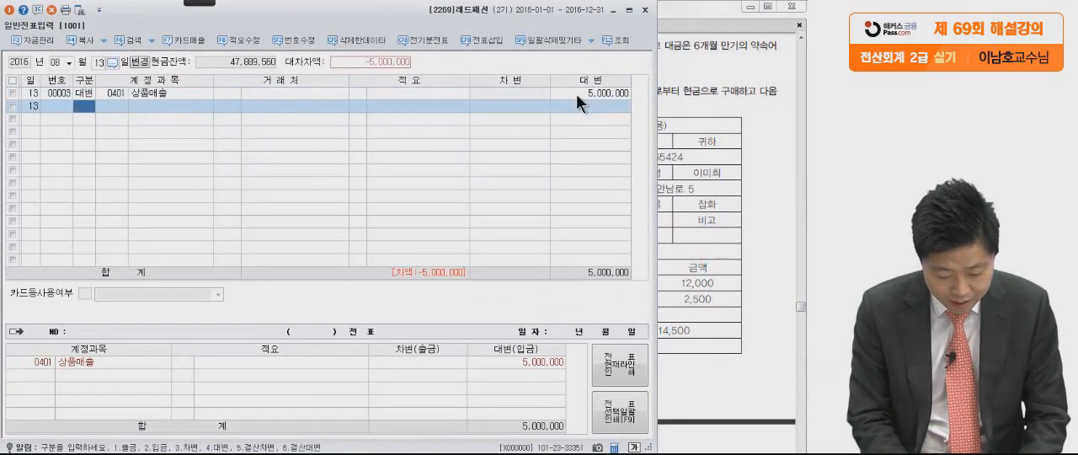
Add a debit (차변) line for account 0110 받을어음 to the 8월 13일 voucher.
type("3")
type("받을어")
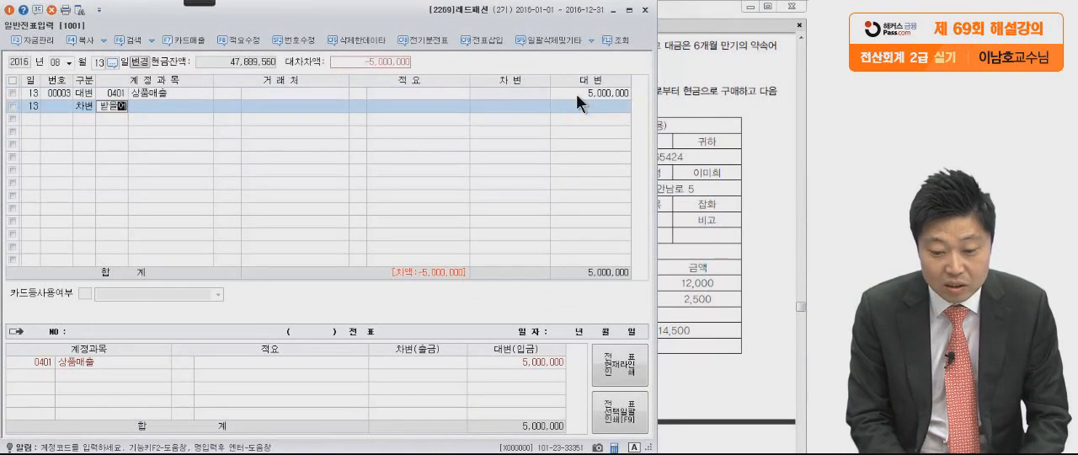
key("Return")
key("Return")
Check the customer in the PDF and assign 동양상사 as the 거래처 of the 받을어음 line.
left_click(714, 116)
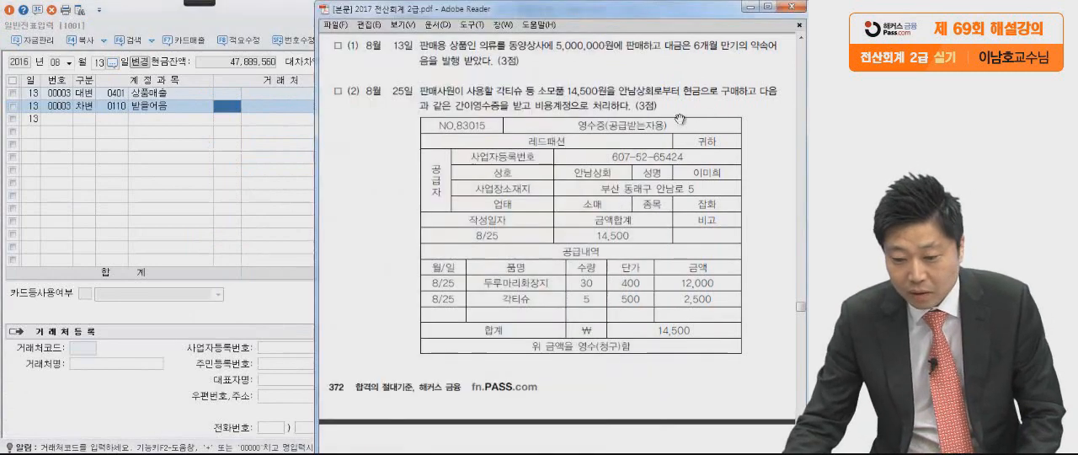
left_click(249, 184)
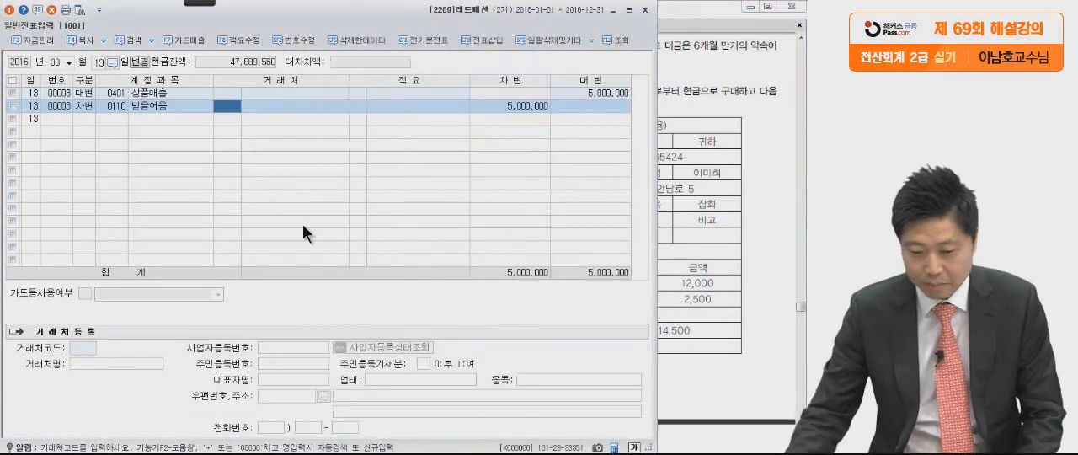
type("동양")
key("Return")
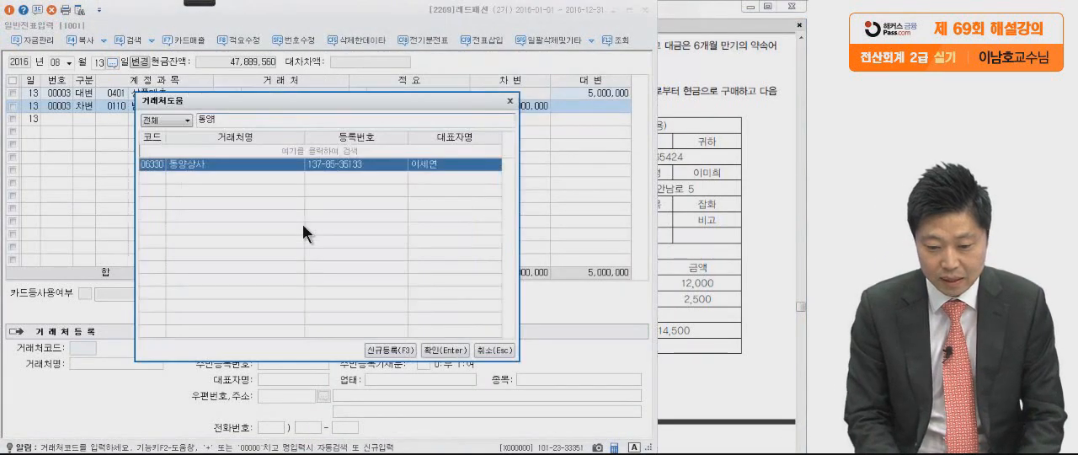
key("Return")
left_click(521, 103)
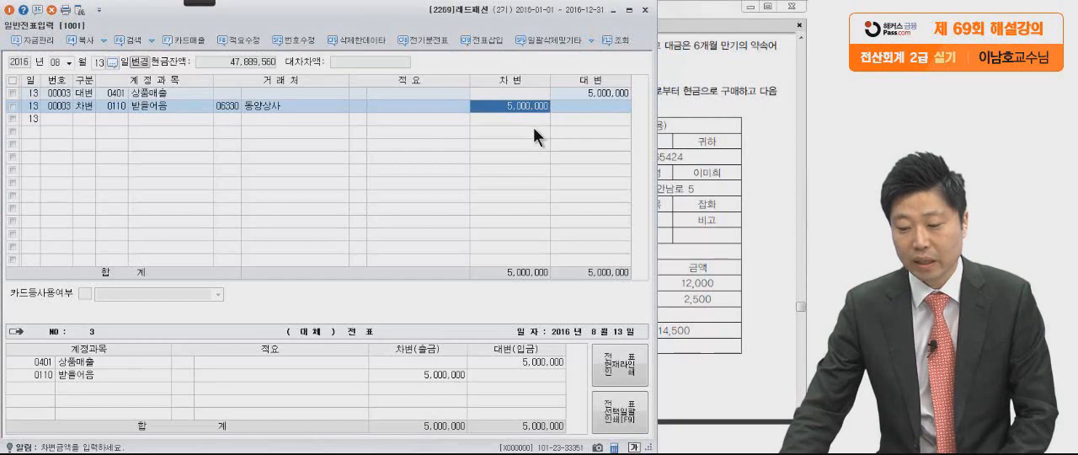
Read the 8월 25일 transaction (2) in the PDF, marking the 소모품 amount, 비용계정, 현금 and the receipt total with the pen.
left_click(734, 224)
scroll(718, 252, "down", 1)
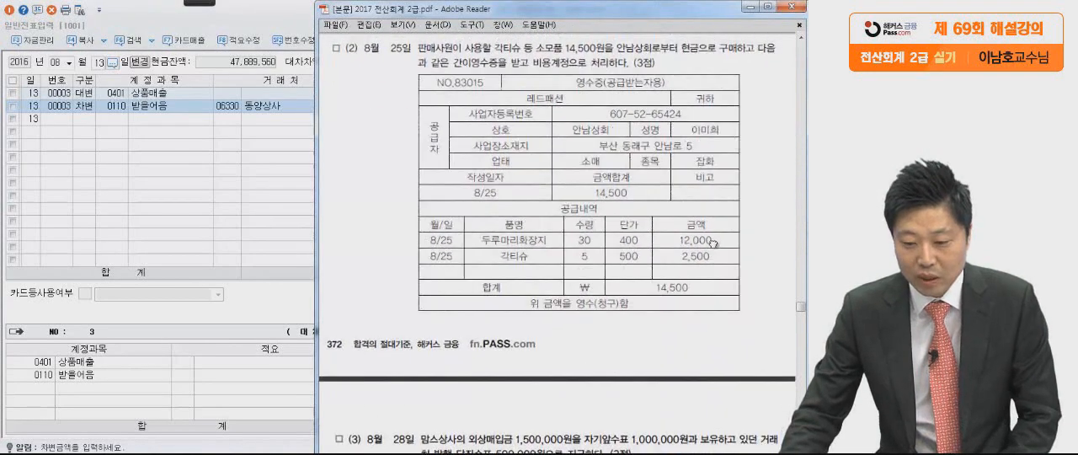
mouse_move(206, 13)
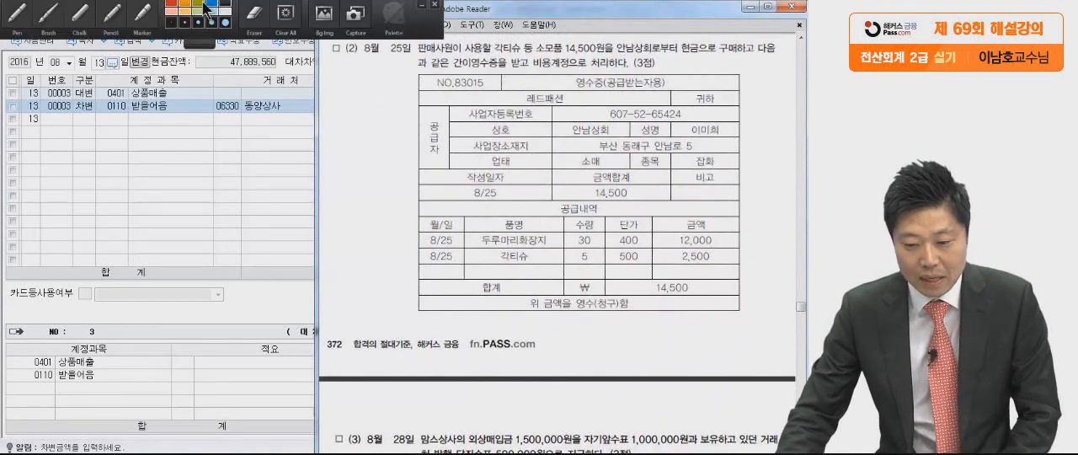
left_click(18, 14)
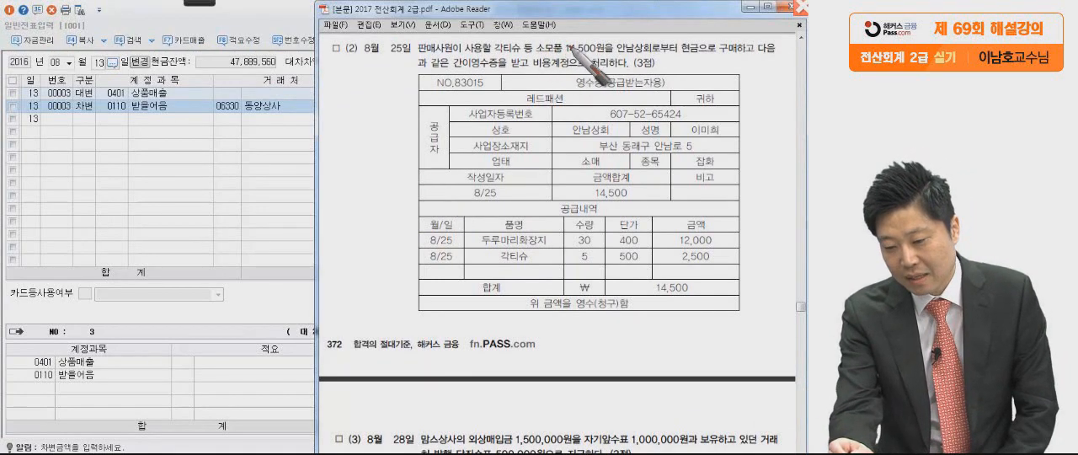
left_click_drag(609, 52, 607, 58)
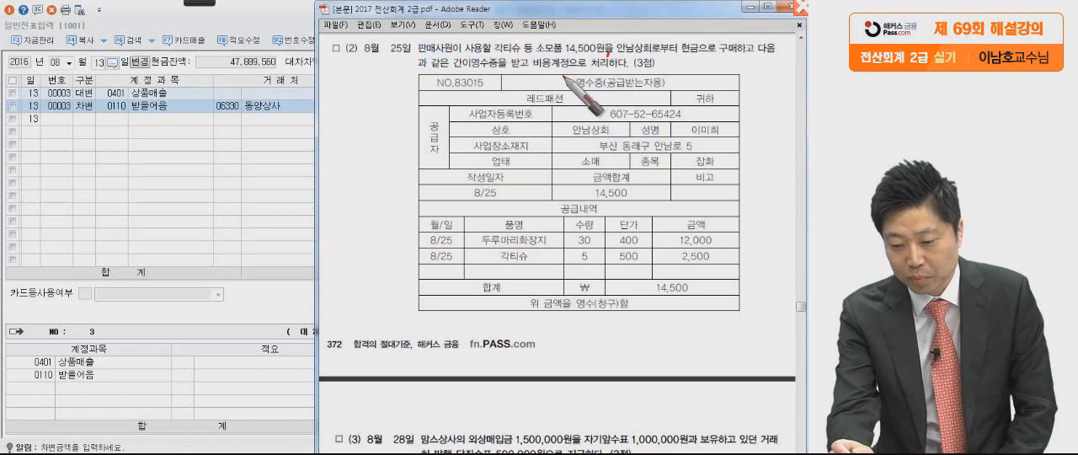
left_click_drag(608, 56, 514, 53)
left_click_drag(587, 71, 492, 67)
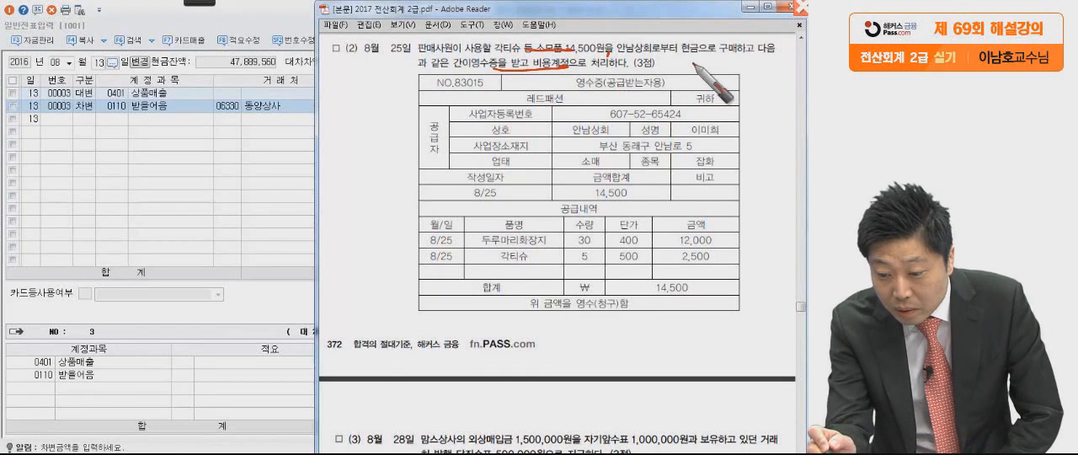
left_click_drag(706, 42, 698, 57)
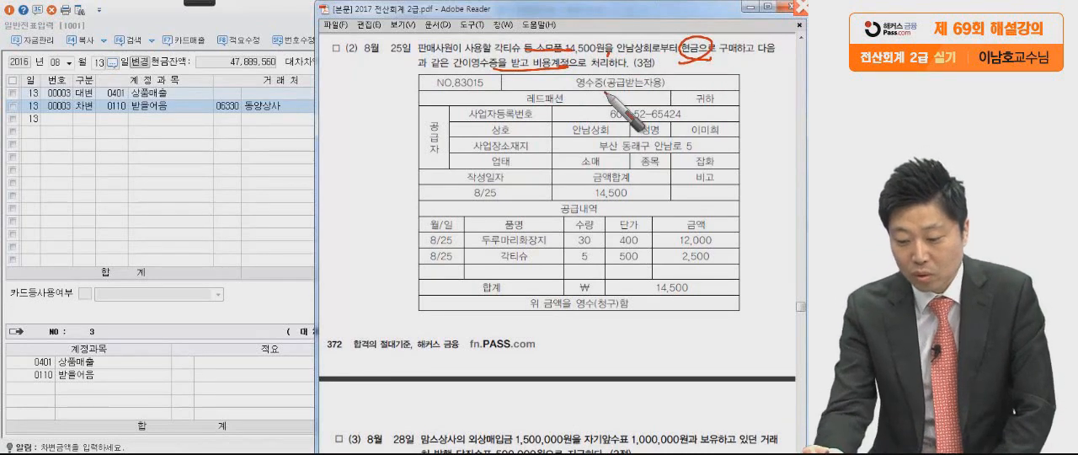
left_click_drag(721, 301, 754, 283)
left_click_drag(411, 55, 374, 99)
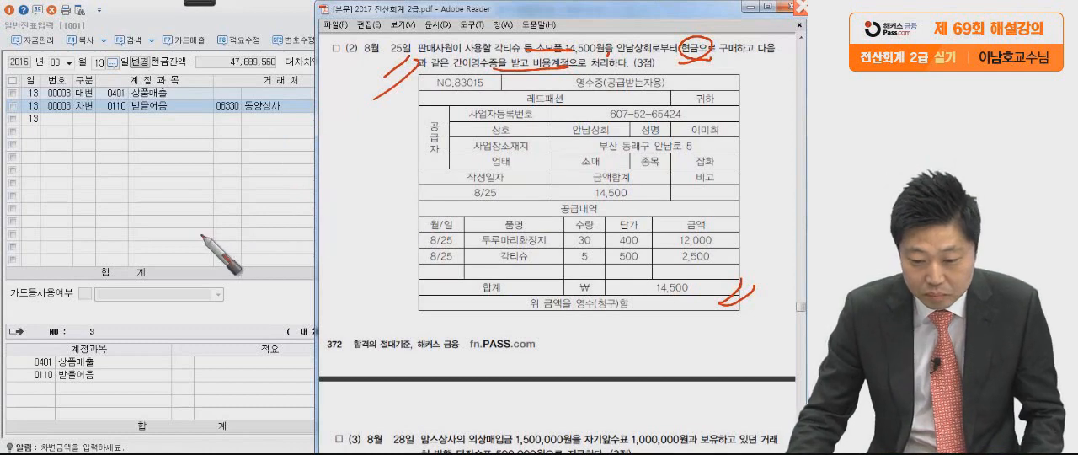
Set the voucher day to 25 and start a debit (차변) line for account 0830 소모품비 under 판매관리비.
left_click(98, 63)
type("25")
key("Return")
type("3")
key("Return")
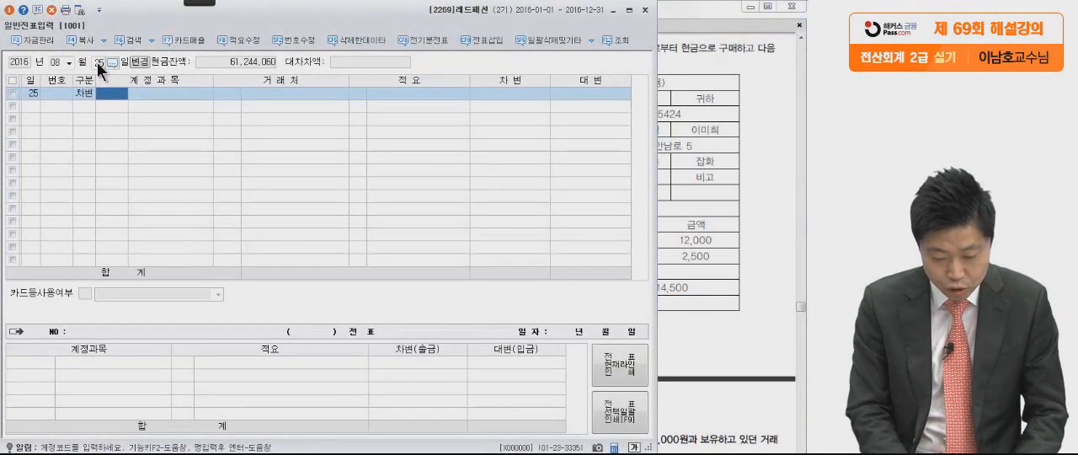
type("소모")
key("Return")
type("품비")
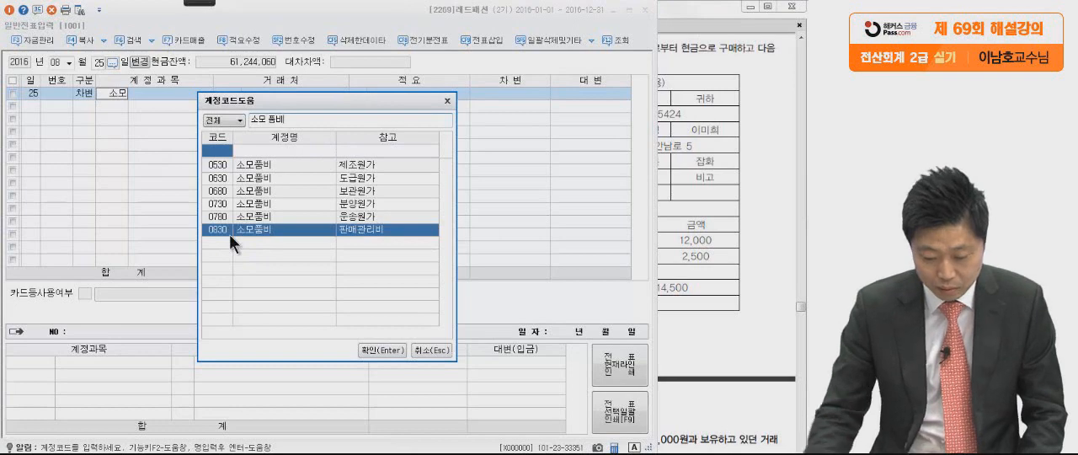
key("Return")
Check the receipt total in the PDF and enter 14,500 as the debit amount of the 소모품비 line.
left_click(696, 187)
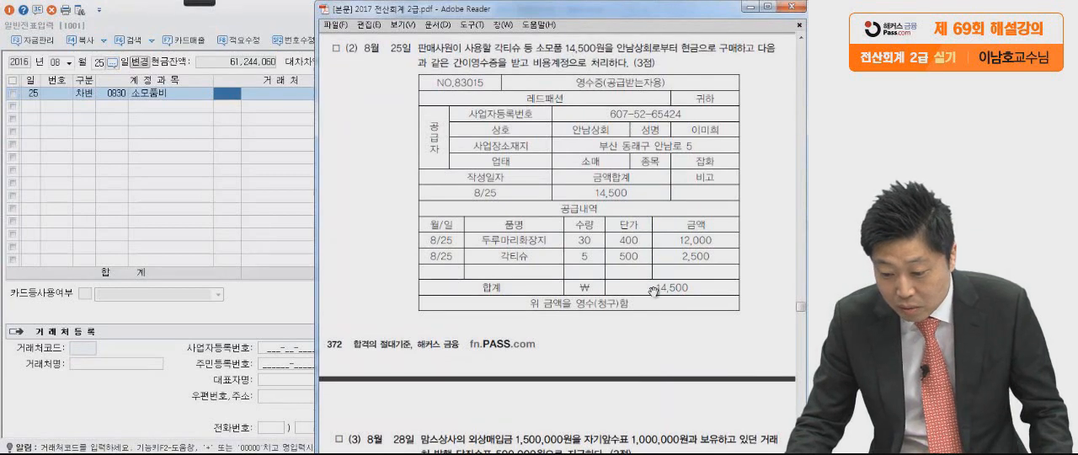
left_click(201, 246)
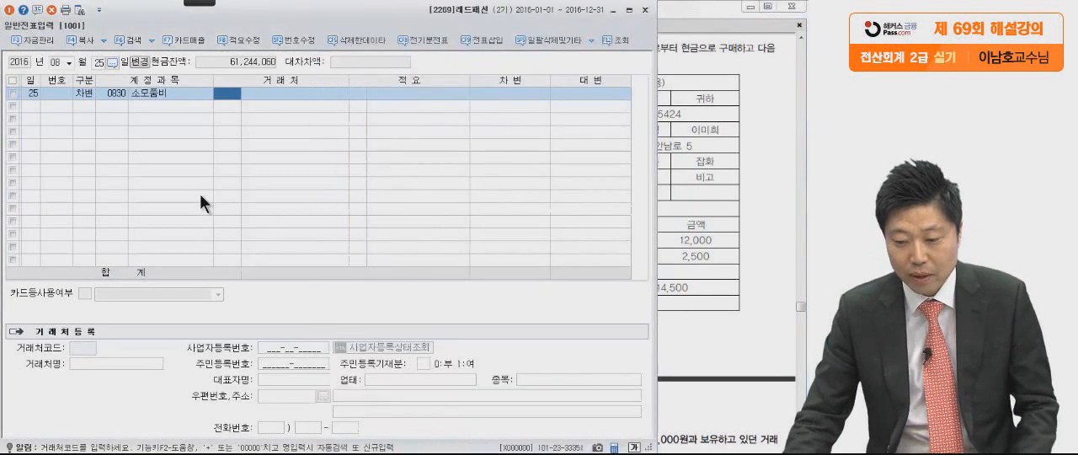
left_click(492, 96)
type("14,500")
key("Return")
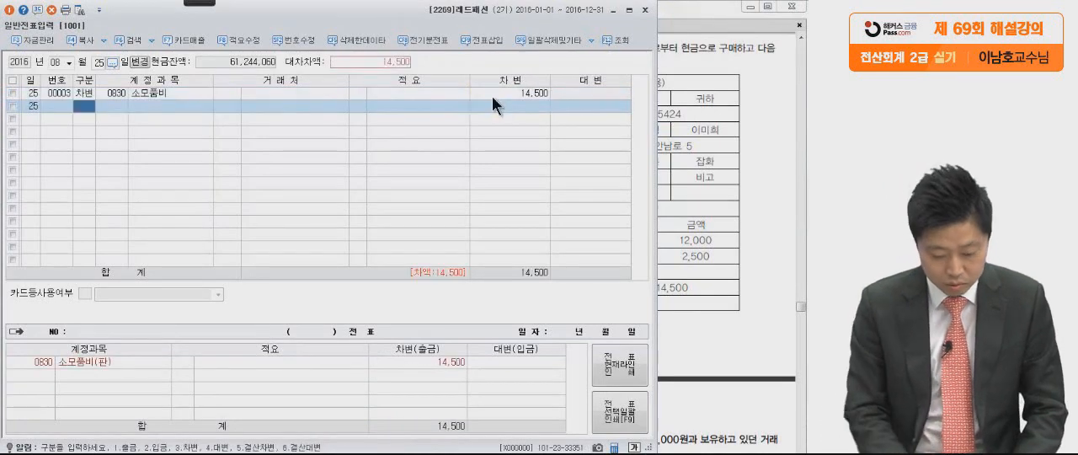
Add the balancing credit (대변) line for account 0101 현금 to the 8월 25일 voucher.
type("4")
key("Return")
type("101")
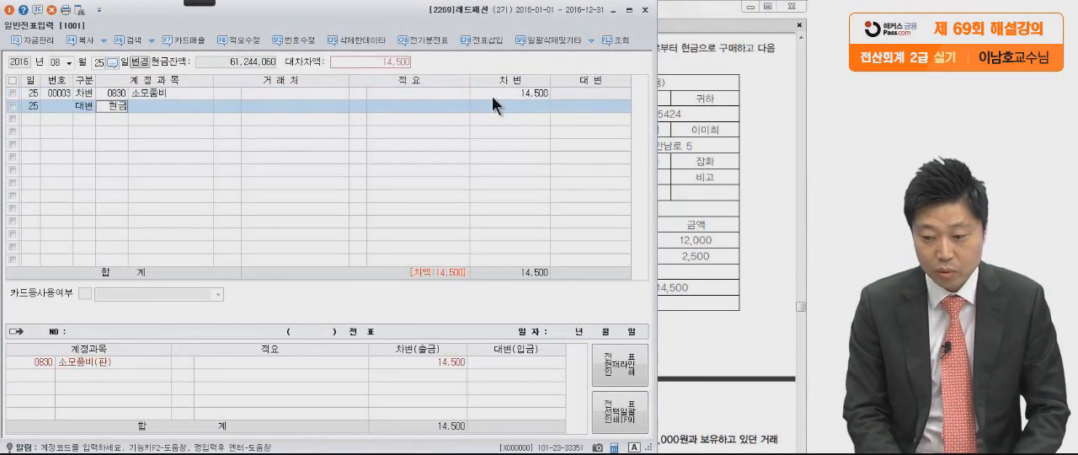
key("Return")
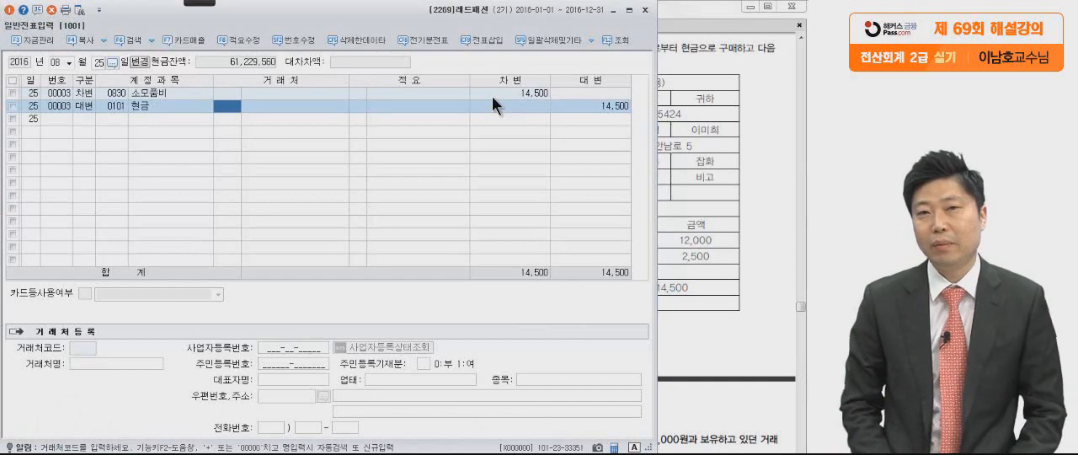
Read the 8월 28일 transaction (3) in the PDF, marking the 외상매입금, 자기앞수표 and 당좌수표 wording with the pen, and clear the marks.
left_click(712, 204)
scroll(699, 308, "down", 10)
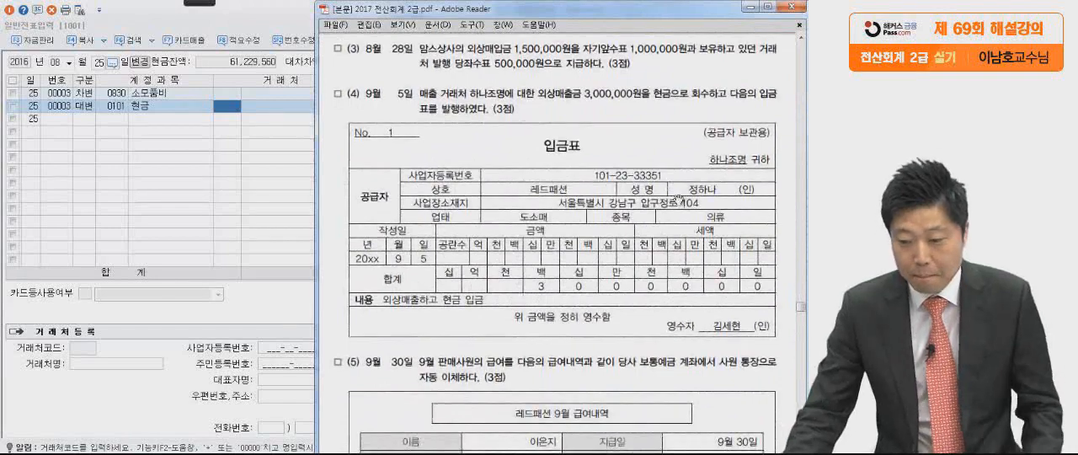
mouse_move(200, 3)
left_click(16, 17)
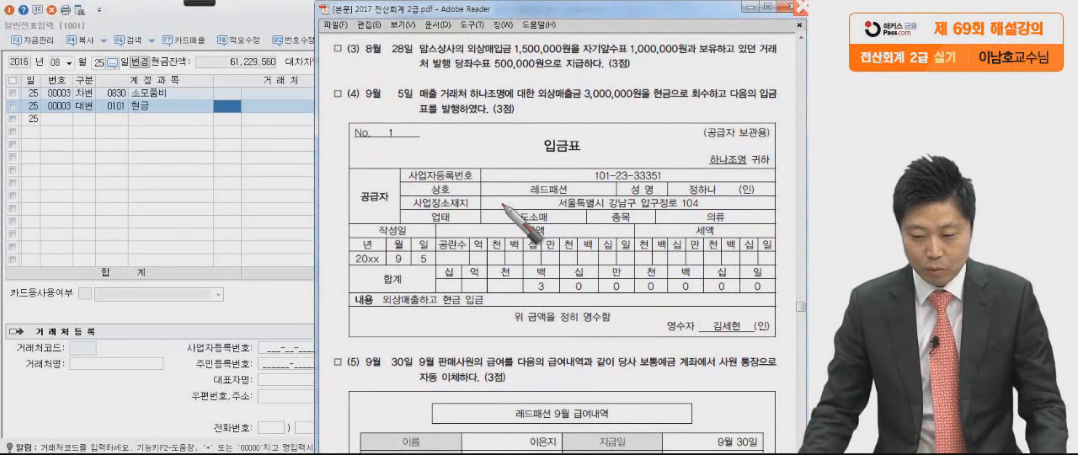
left_click(684, 62)
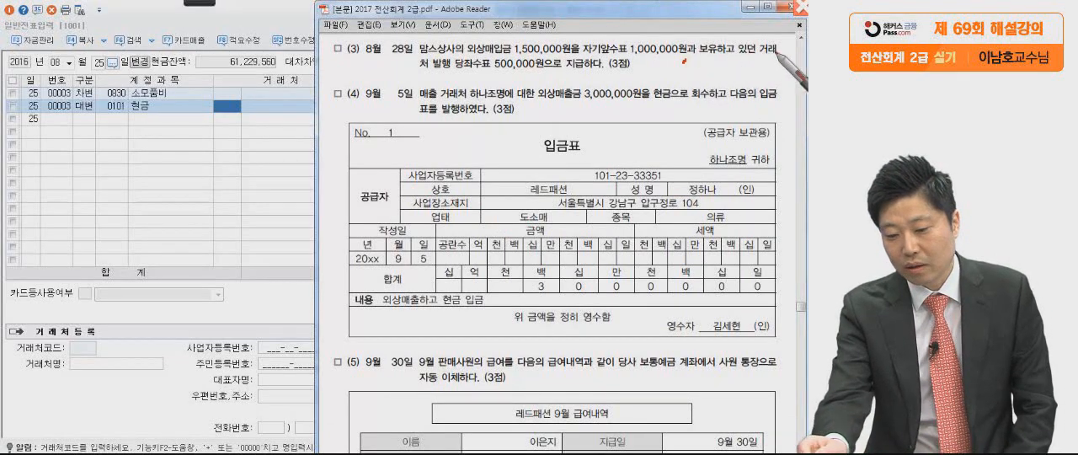
left_click_drag(569, 84, 645, 83)
left_click_drag(461, 59, 586, 59)
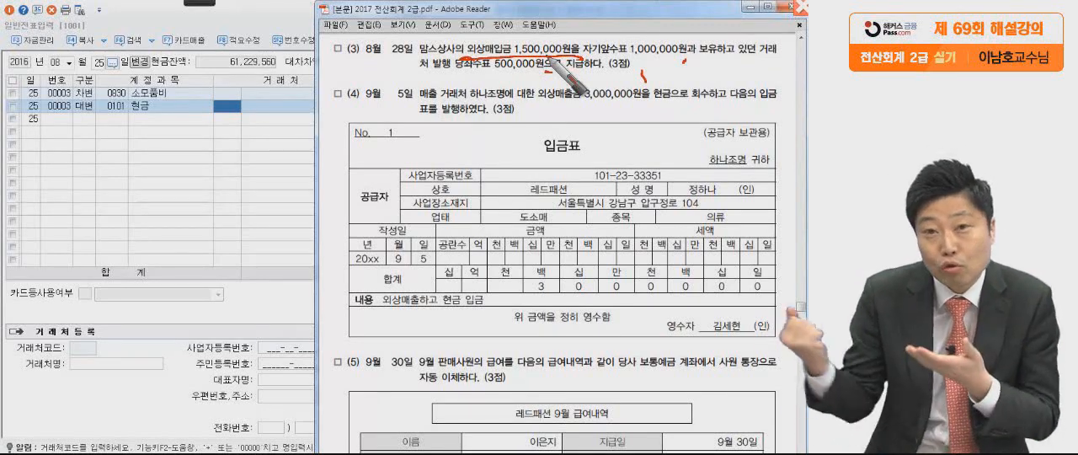
left_click_drag(555, 68, 673, 59)
left_click_drag(768, 48, 773, 61)
left_click_drag(414, 60, 411, 74)
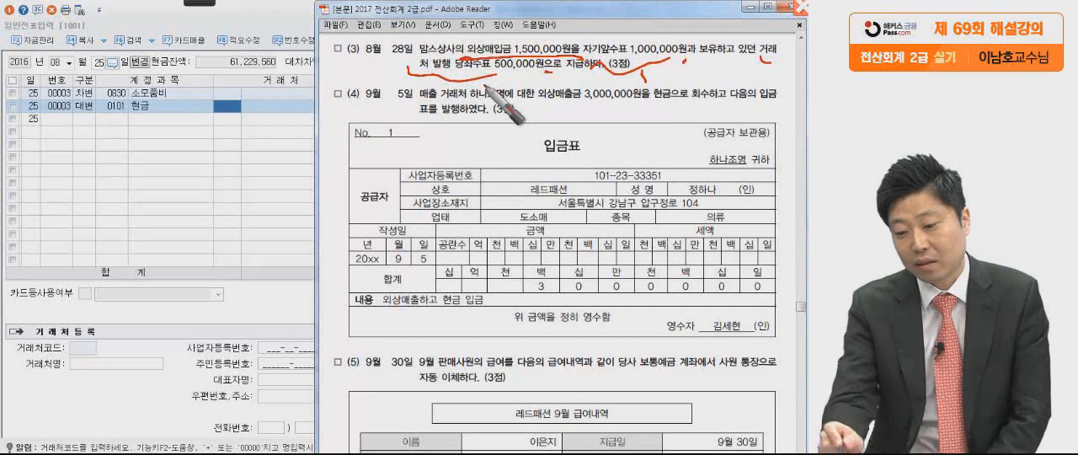
left_click_drag(577, 57, 615, 85)
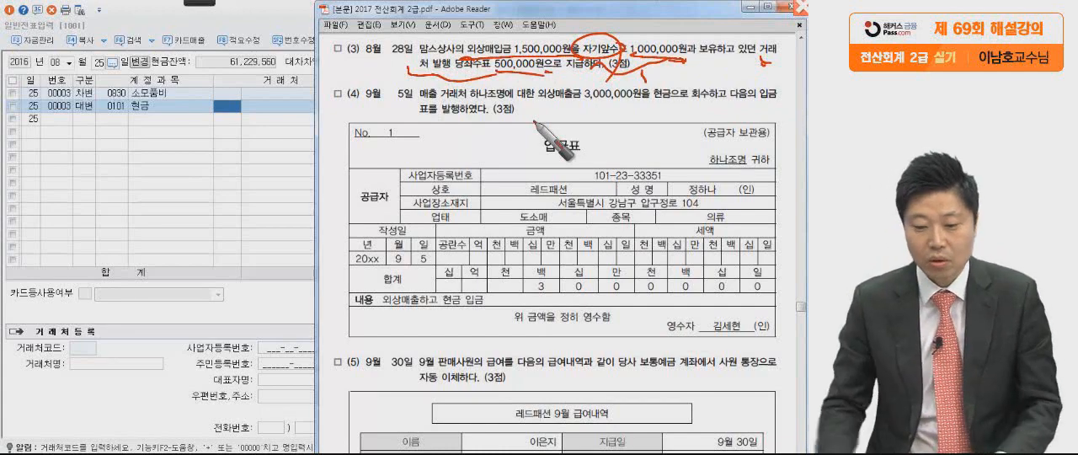
key("Escape")
Set the voucher day to 28 and start a debit (차변) line for account 0251 외상매입금.
left_click(282, 177)
left_click(99, 64)
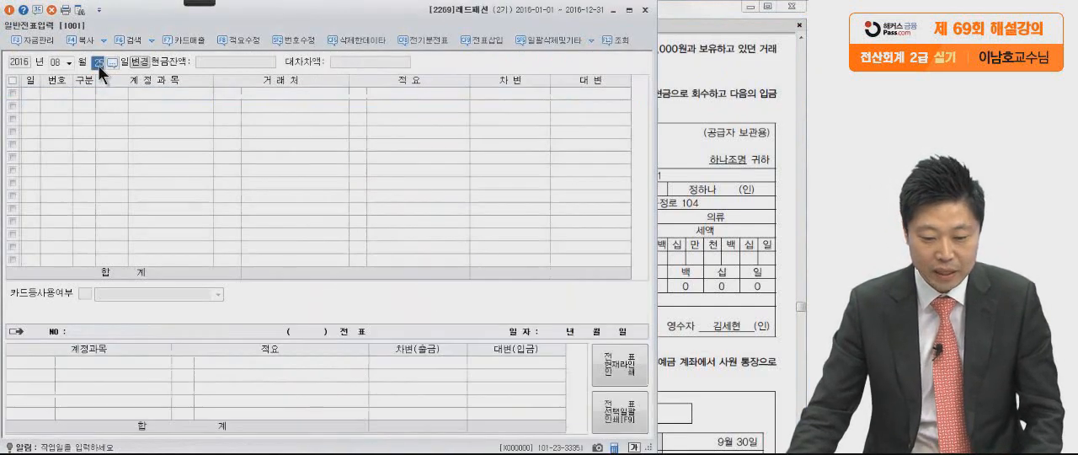
type("28")
key("Return")
type("3")
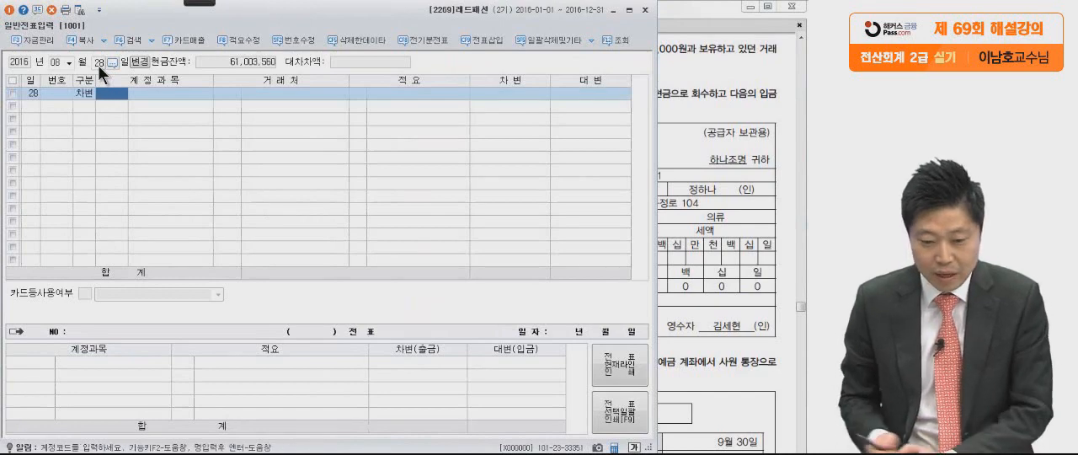
type("외상매")
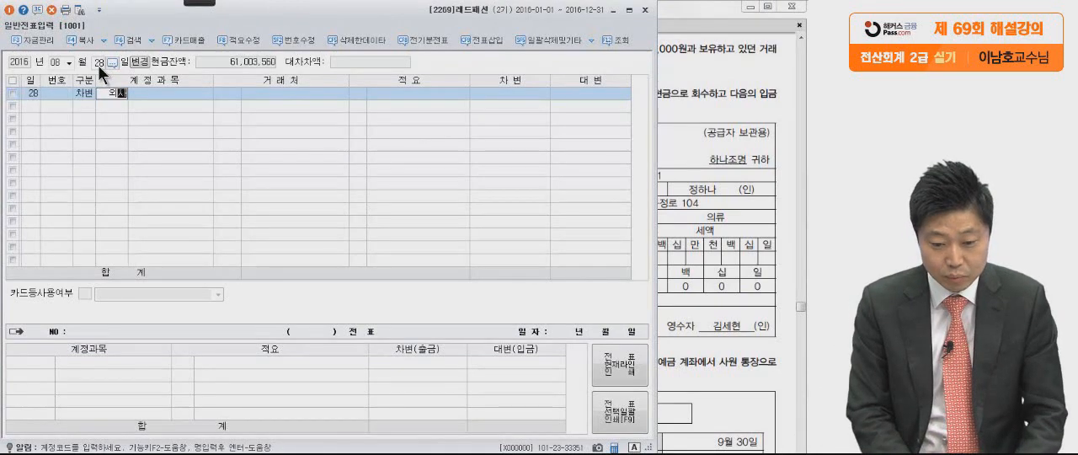
key("Return")
type("입")
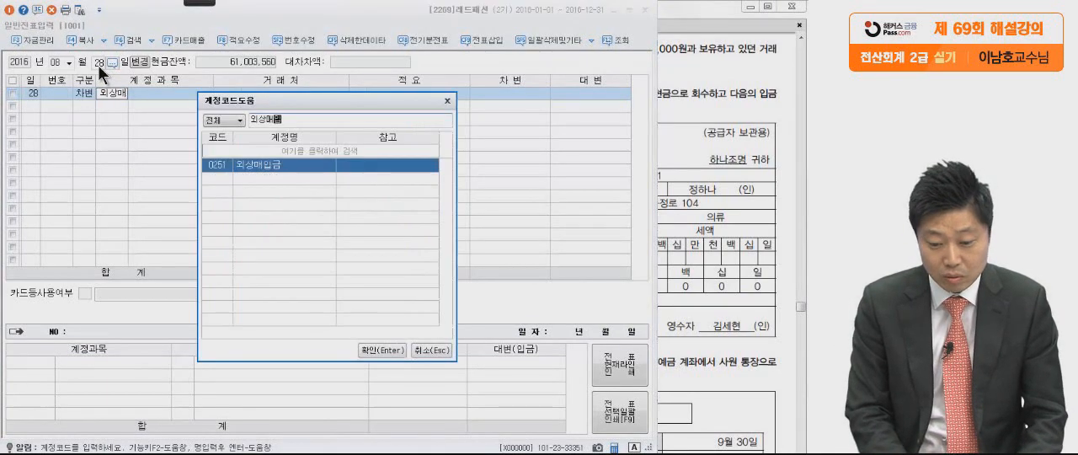
key("Return")
Assign 맘스상사 as the 거래처 of the 외상매입금 line after checking the supplier in the PDF.
left_click(710, 172)
left_click(270, 196)
type("맘식")
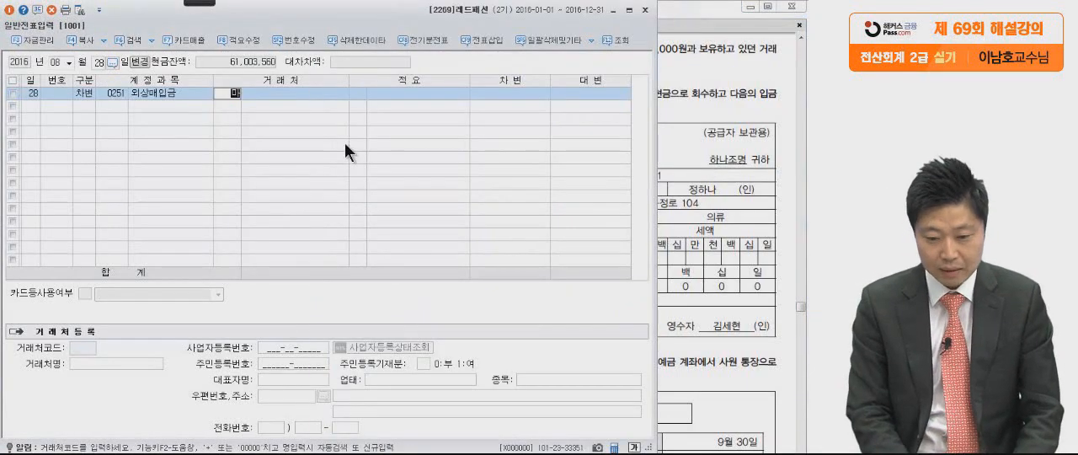
key("Return")
key("Return")
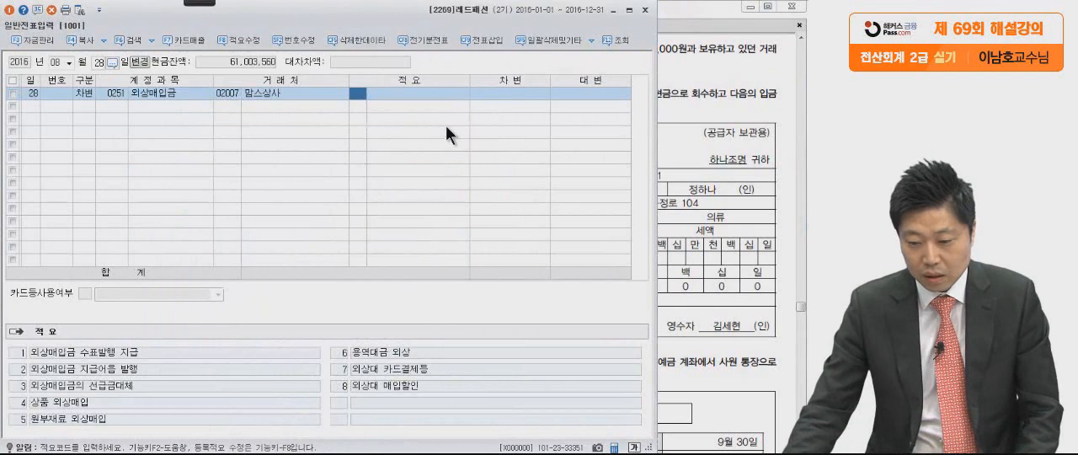
Check the amount in the PDF and enter 1,500,000 as the debit amount of the 외상매입금 line.
left_click(699, 104)
left_click(271, 121)
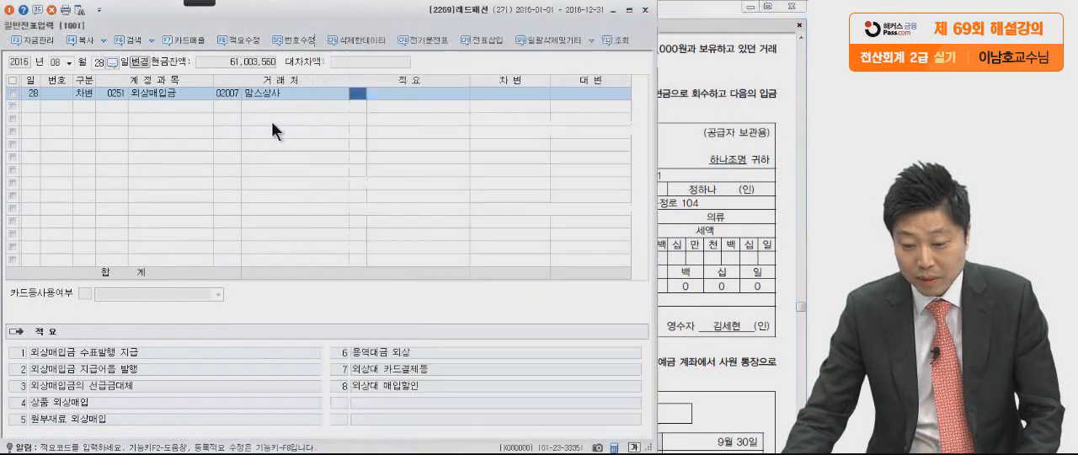
left_click(542, 89)
type("15,000,200")
key("BackSpace")
key("BackSpace")
key("BackSpace")
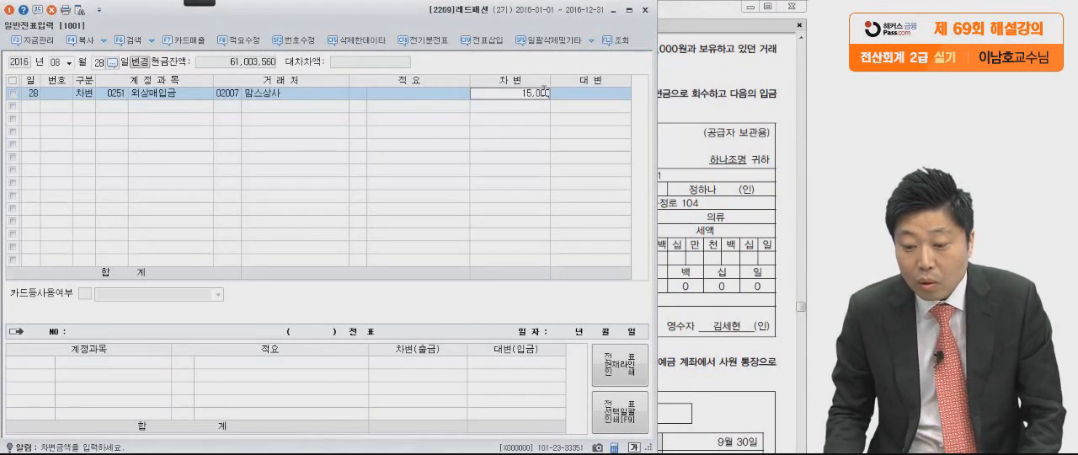
type("00")
key("Return")
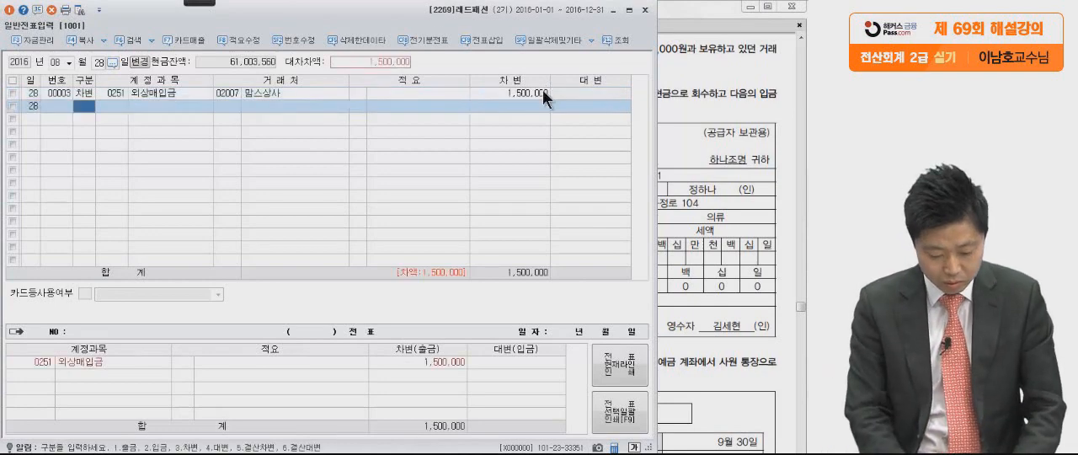
Add a balancing credit (대변) line for account 0101 현금 to the 8월 28일 voucher for 1,500,000.
type("4")
key("Return")
type("101")
key("Return")
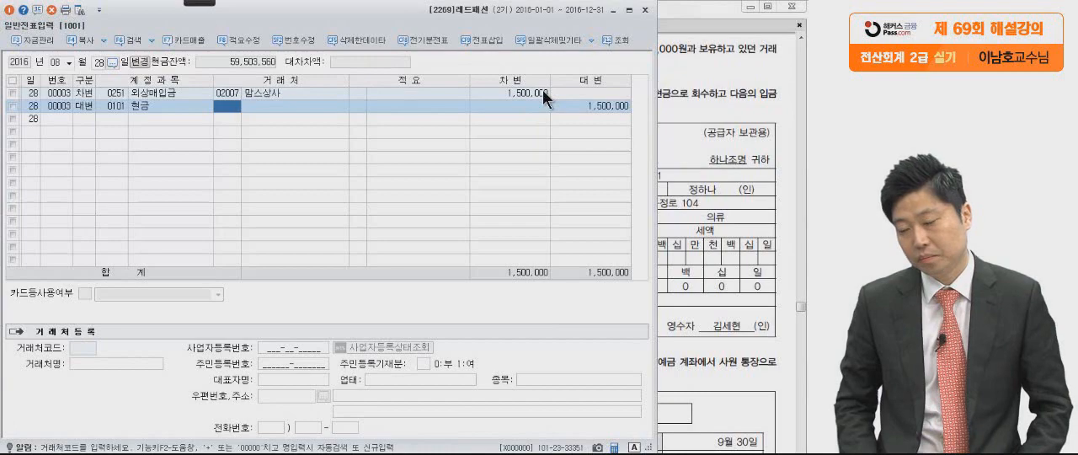
Read the 9월 5일 transaction (4) in the PDF, marking the 외상매출금 and 현금 wording and the 입금표 total with the pen, and clear the marks.
left_click(678, 113)
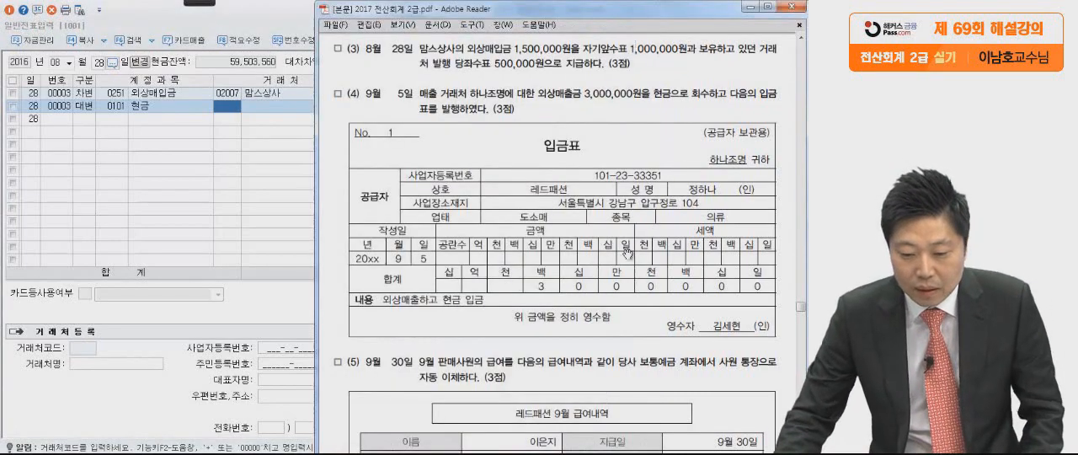
scroll(627, 239, "down", 1)
scroll(627, 239, "down", 1)
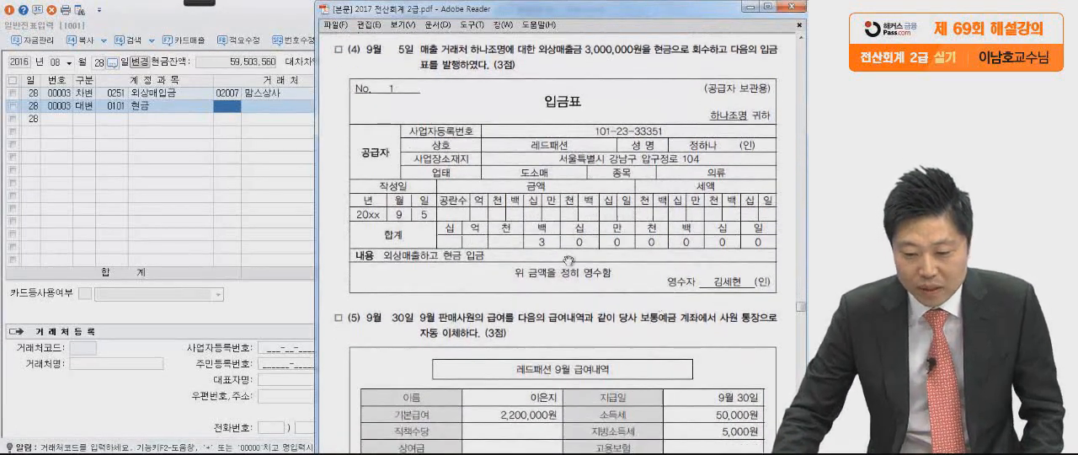
mouse_move(198, 4)
left_click(19, 15)
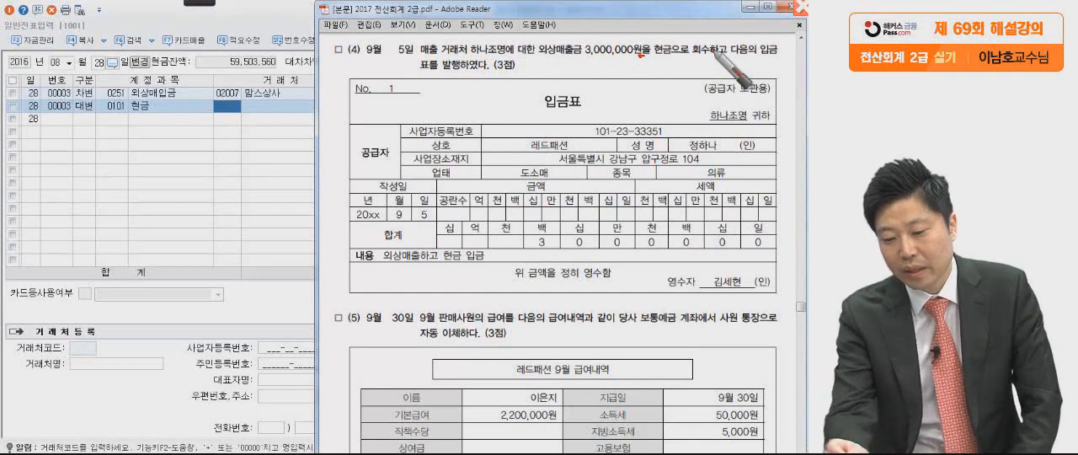
left_click_drag(542, 50, 653, 59)
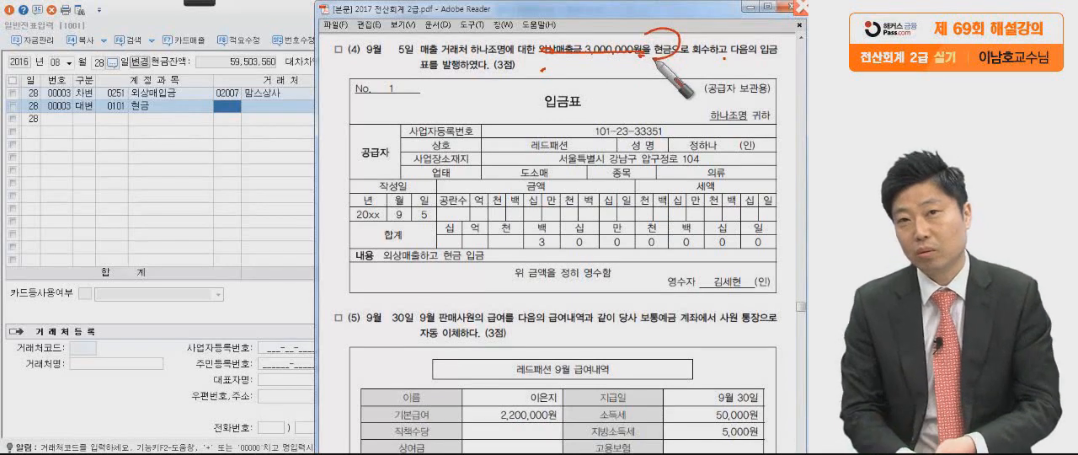
left_click_drag(772, 296, 795, 285)
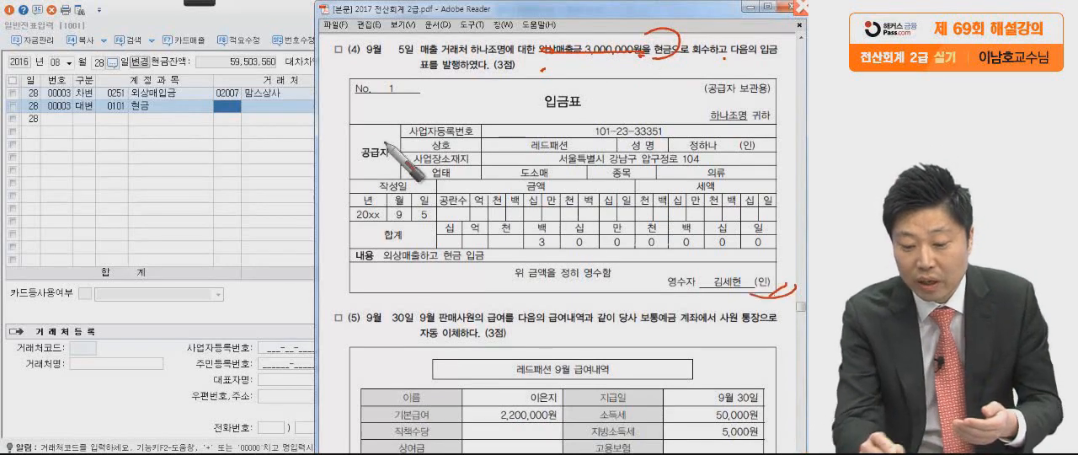
left_click_drag(330, 76, 303, 109)
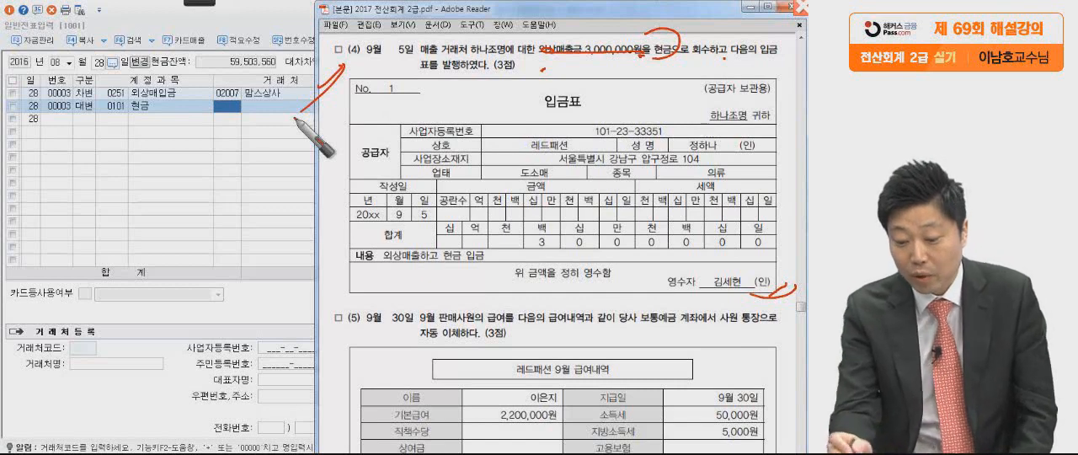
mouse_move(787, 270)
left_mouse_down()
mouse_move(669, 240)
mouse_move(795, 251)
left_mouse_up()
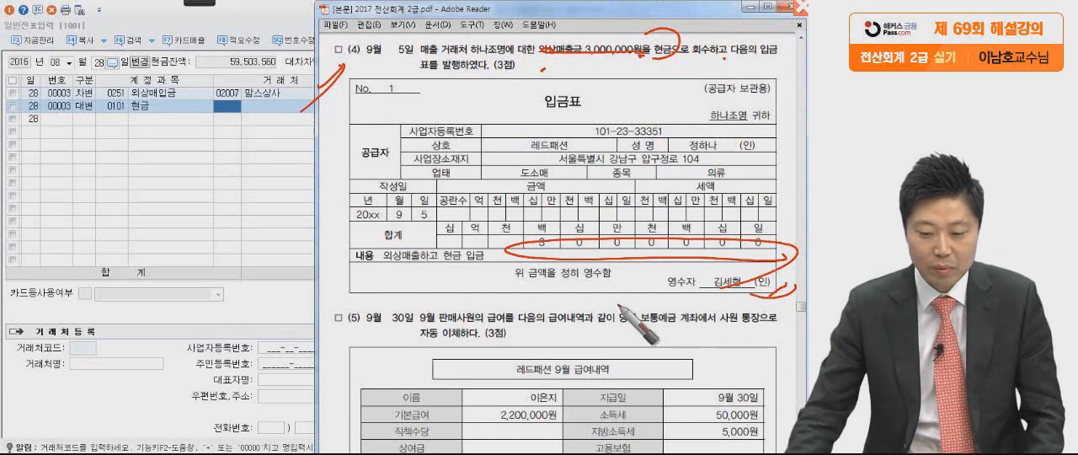
key("Escape")
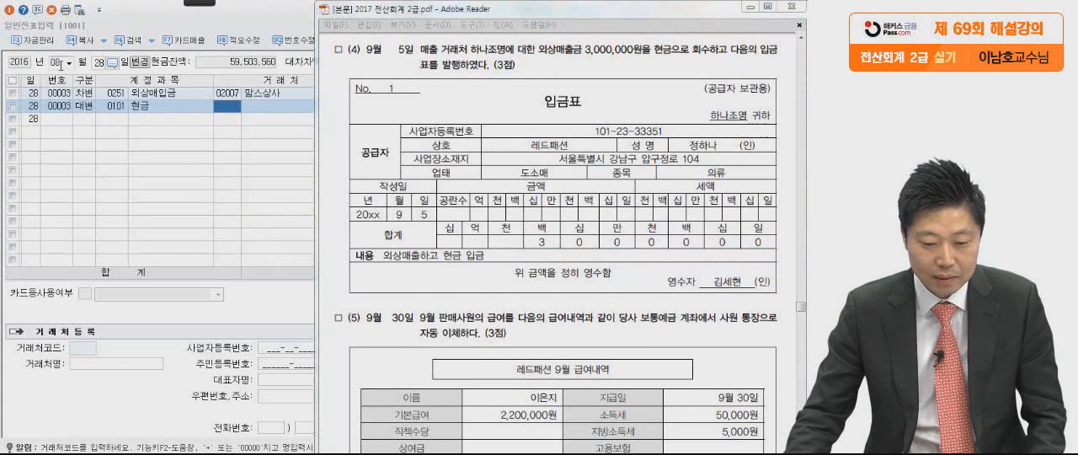
Set the voucher date to month 9, day 5.
left_click(60, 65)
type("9")
key("Return")
type("5")
key("Return")
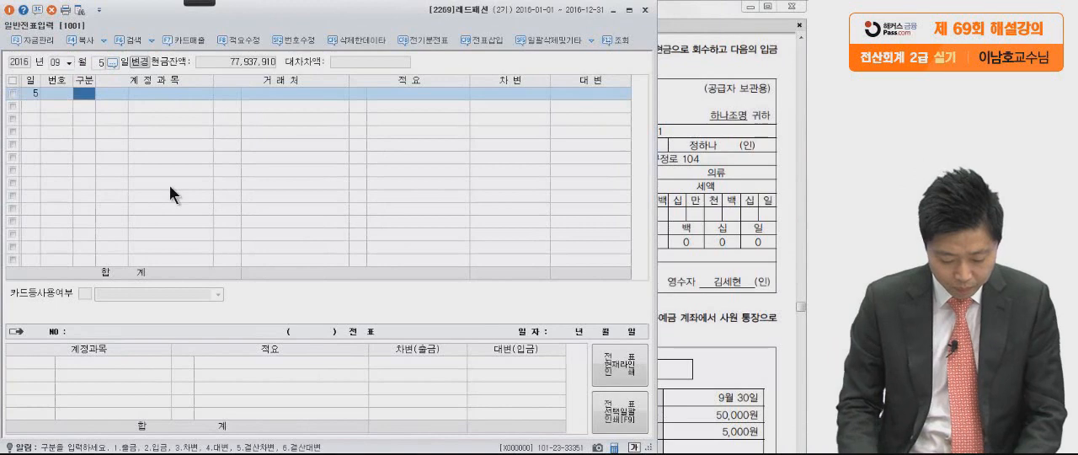
Start a credit (대변) line for account 0108 외상매출금 on the 9월 5일 voucher.
type("4")
key("Return")
type("외상매")
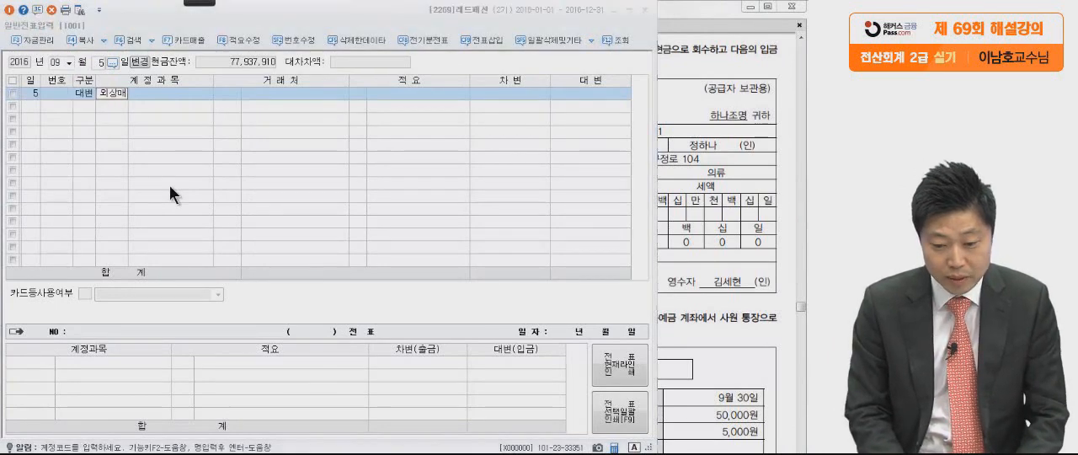
key("Return")
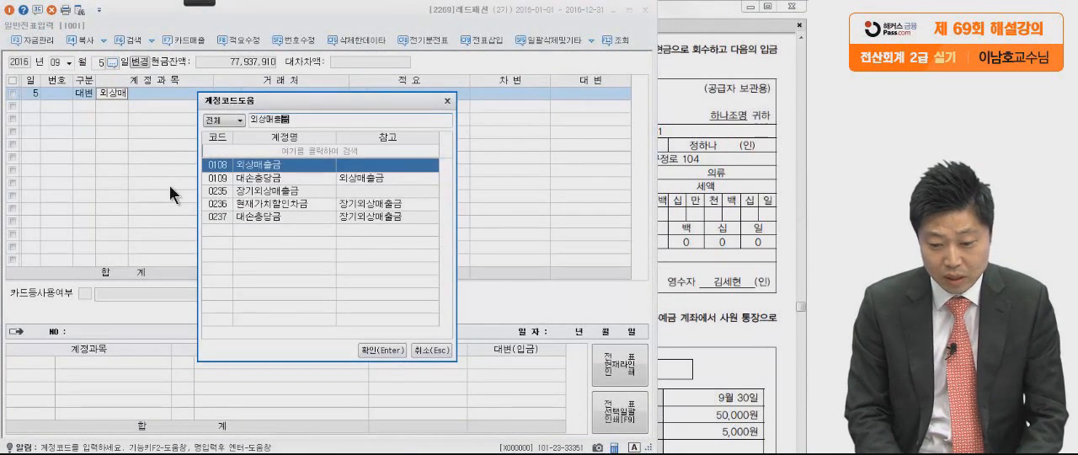
key("Return")
Check the customer in the PDF and assign 하나조명 as the 거래처 of the 외상매출금 line.
left_click(705, 149)
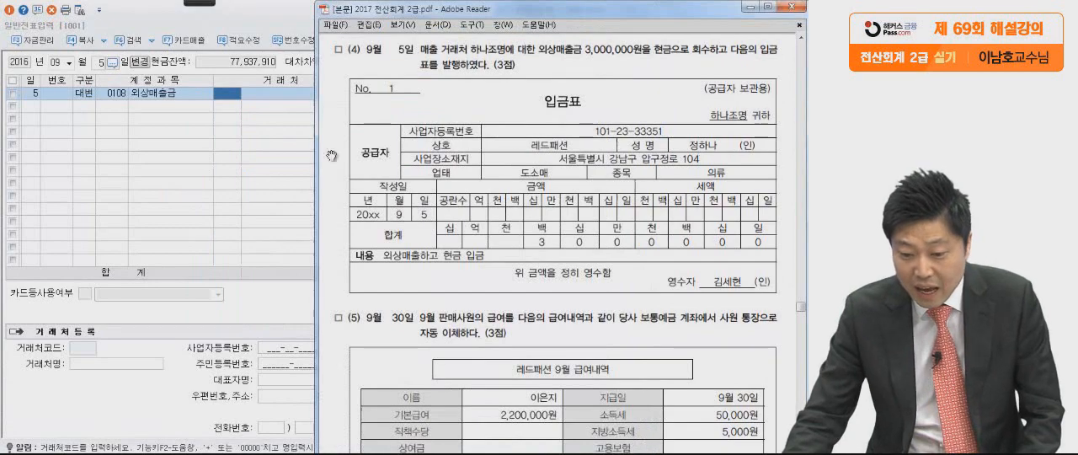
left_click(180, 170)
type("하나조")
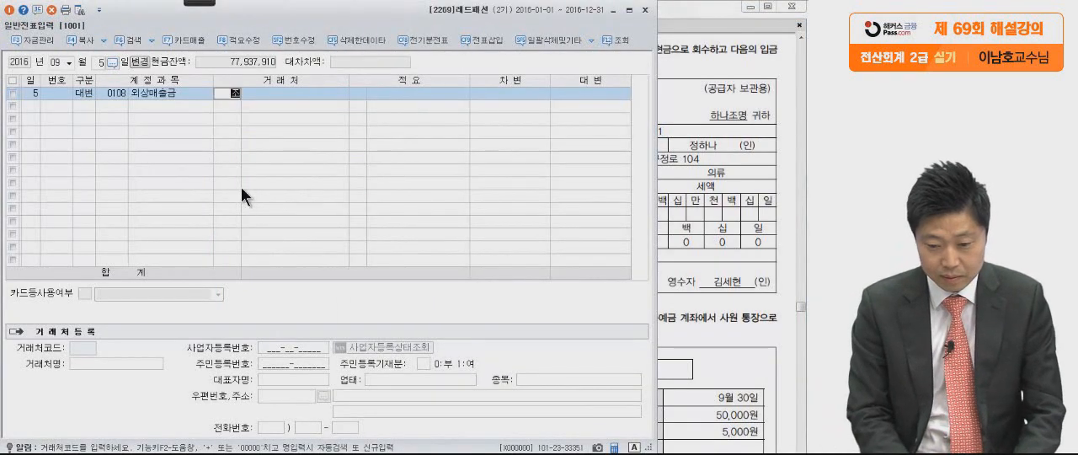
key("Return")
key("Return")
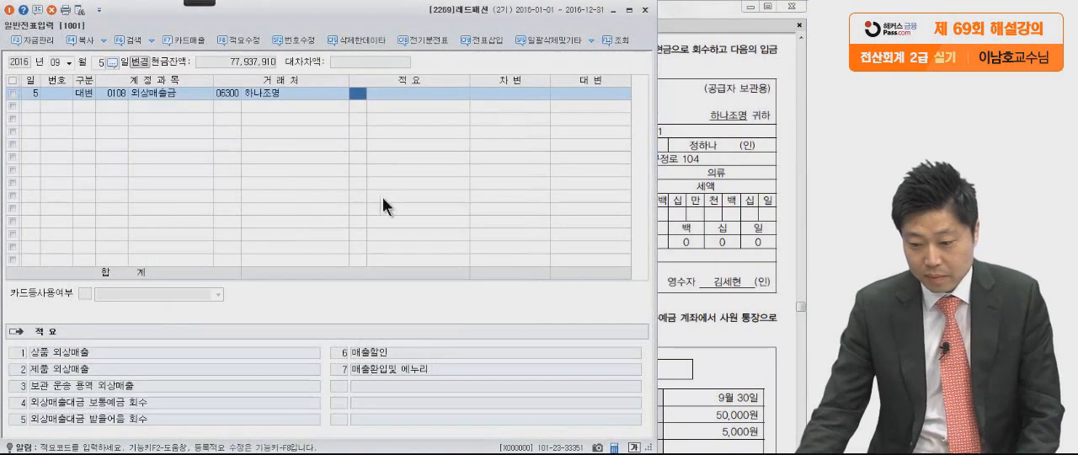
Check the amount in the PDF and enter 3,000,000 as the credit amount of the 외상매출금 line.
left_click(688, 229)
left_click(241, 217)
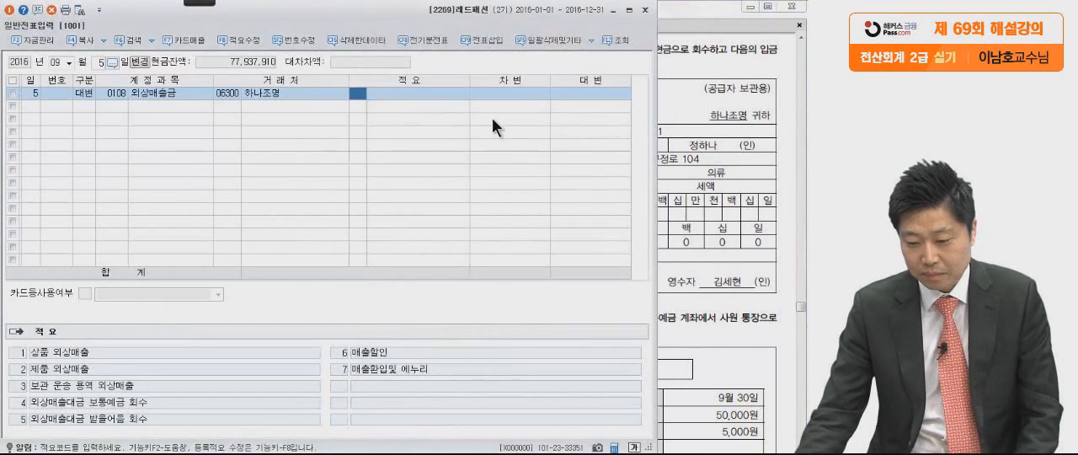
key("Return")
type("3,000,000")
key("Return")
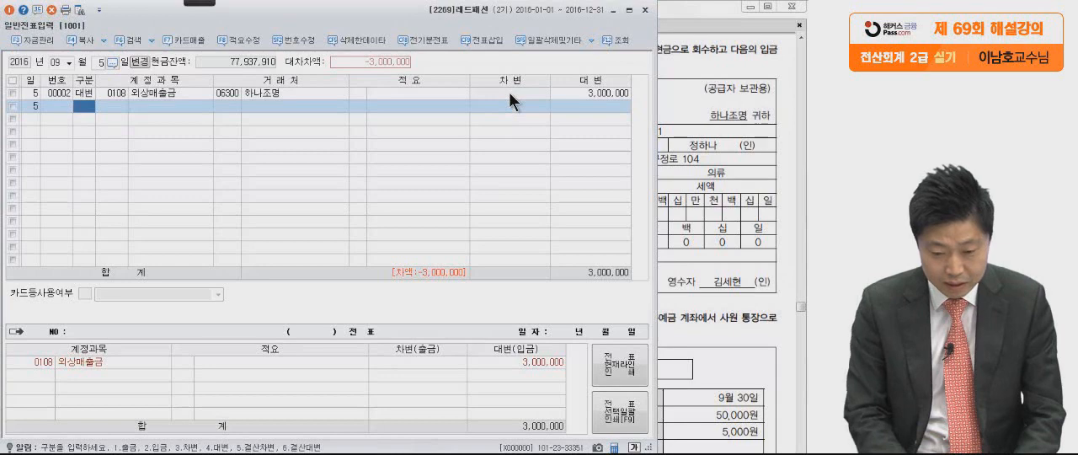
Check the payment method in the PDF and add a balancing debit (차변) line for account 0101 현금 of 3,000,000.
type("3")
left_click(748, 169)
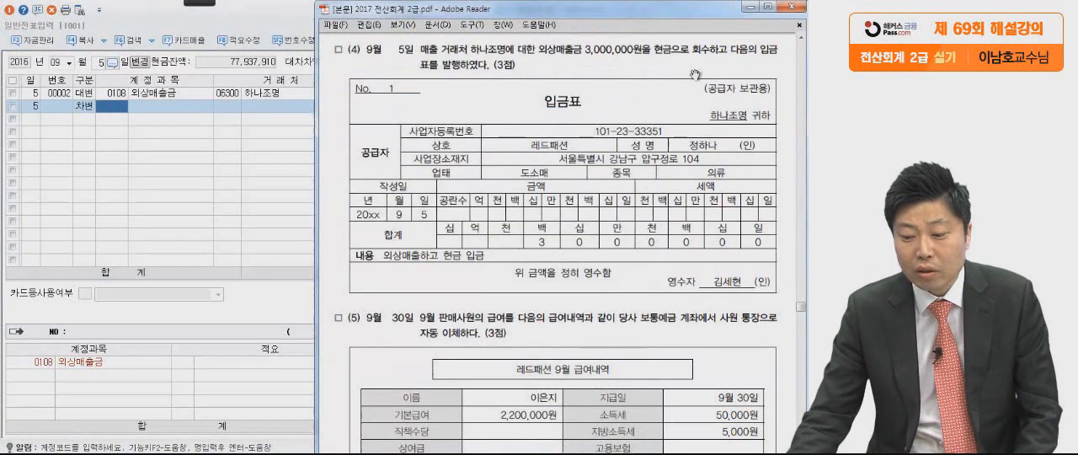
left_click(163, 217)
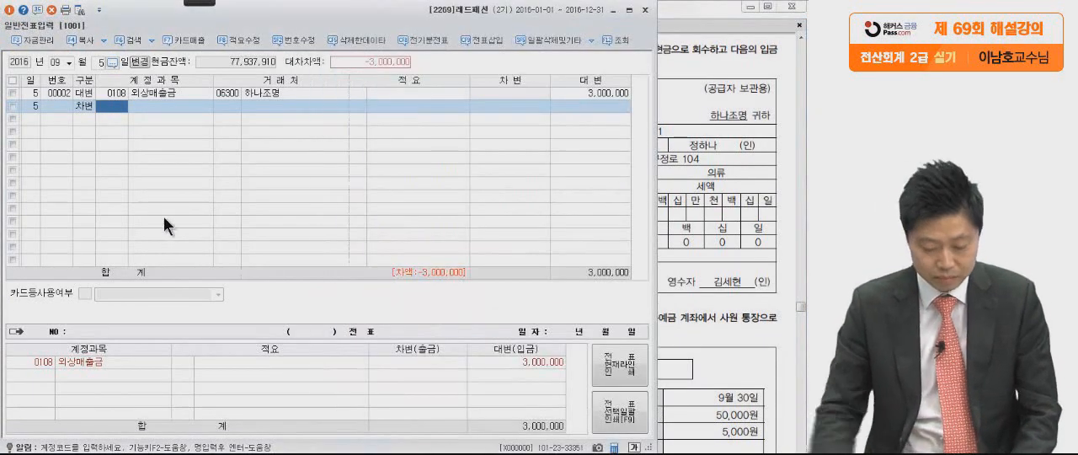
type("101")
key("Return")
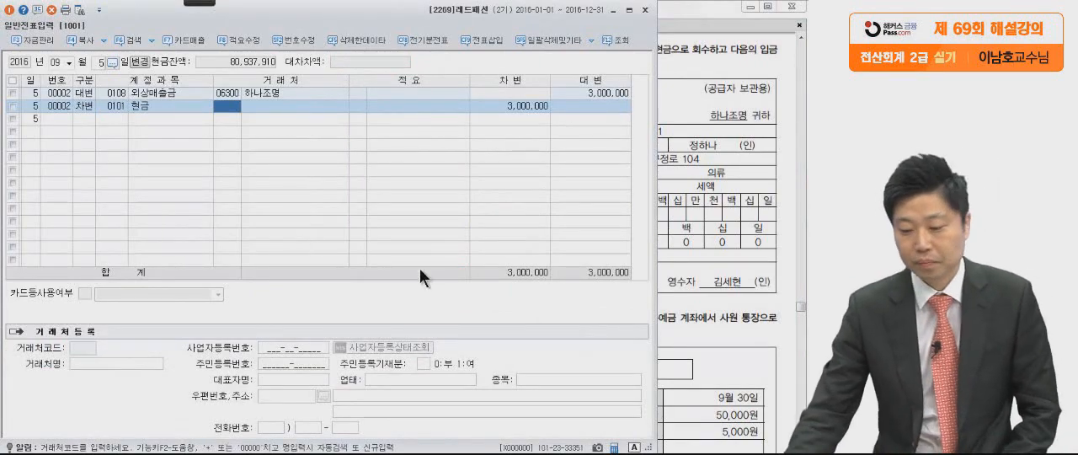
Read the 9월 30일 salary transaction (5) in the PDF, marking 보통예금, 급여 계, 공제합계 and 지급총액 with the pen, and clear the marks.
left_click(680, 254)
scroll(680, 254, "down", 6)
scroll(680, 254, "down", 1)
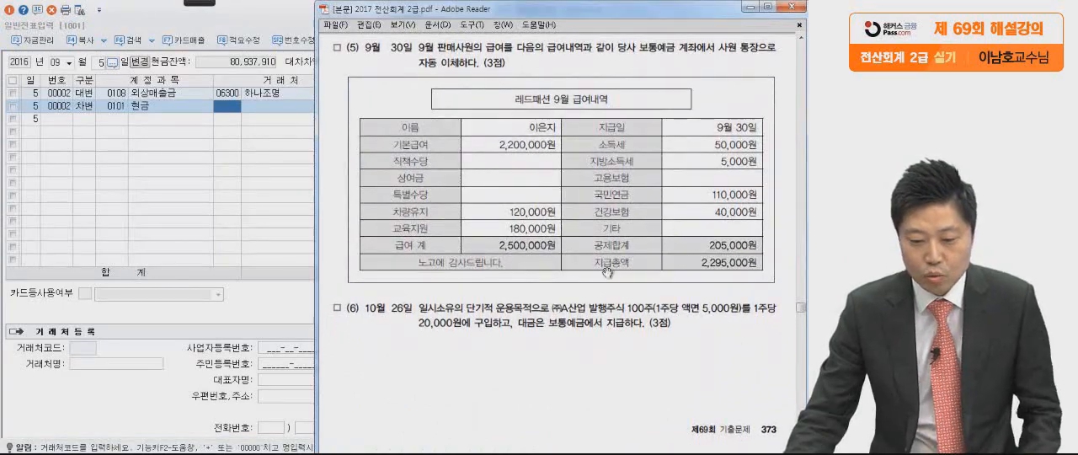
left_click(203, 3)
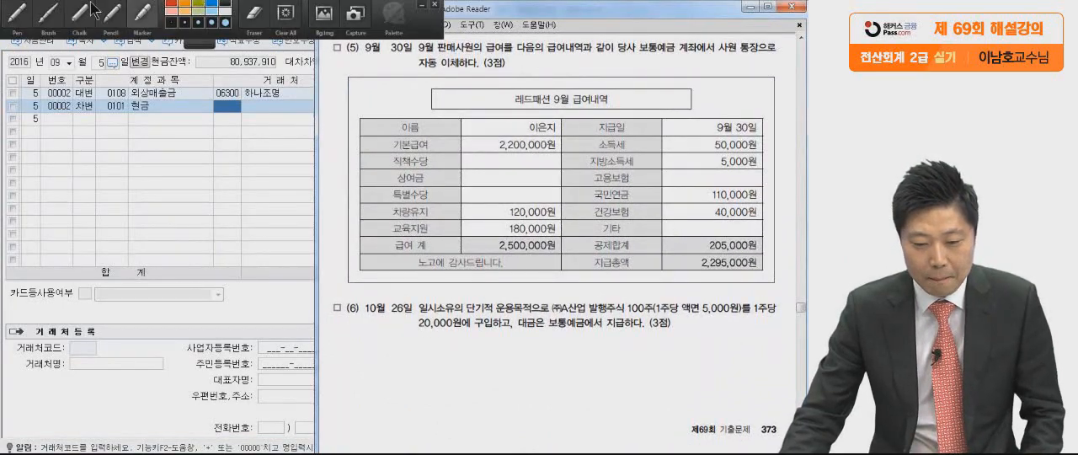
left_click(19, 17)
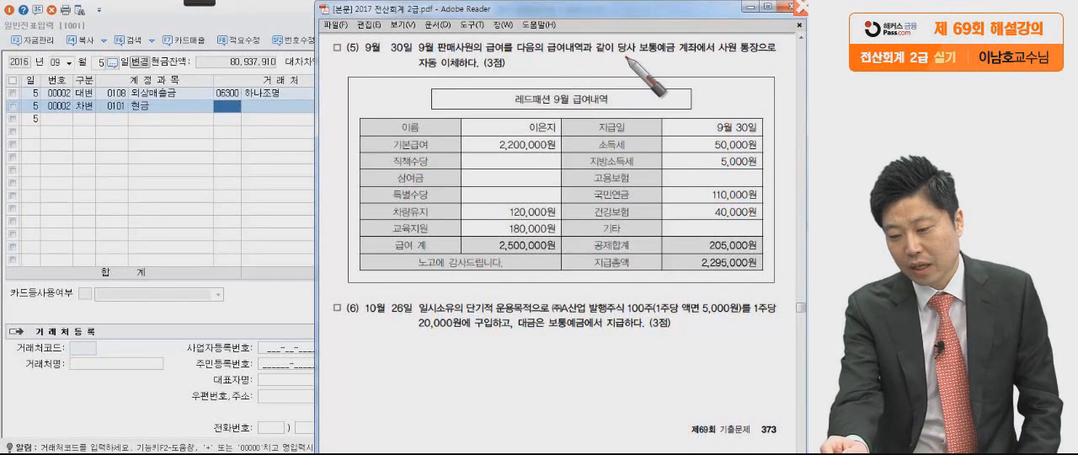
left_click_drag(672, 52, 674, 56)
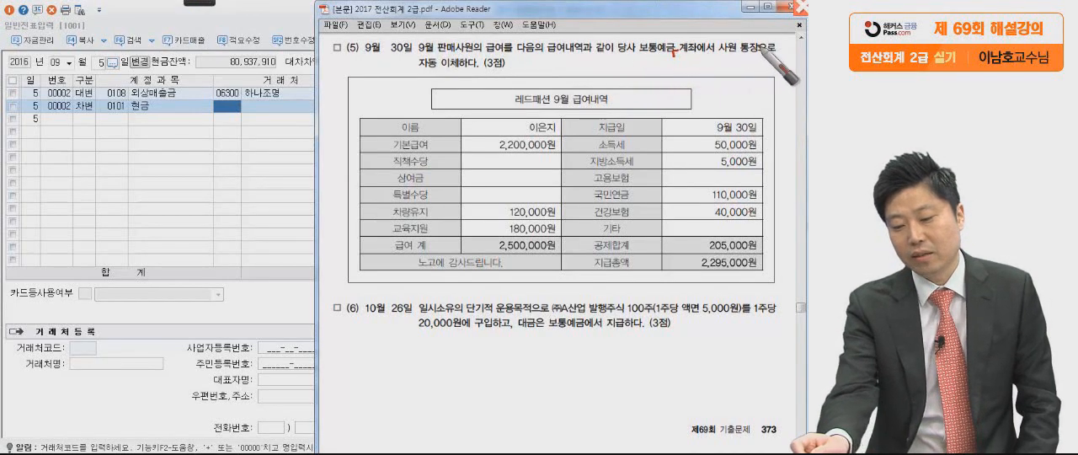
left_click(501, 74)
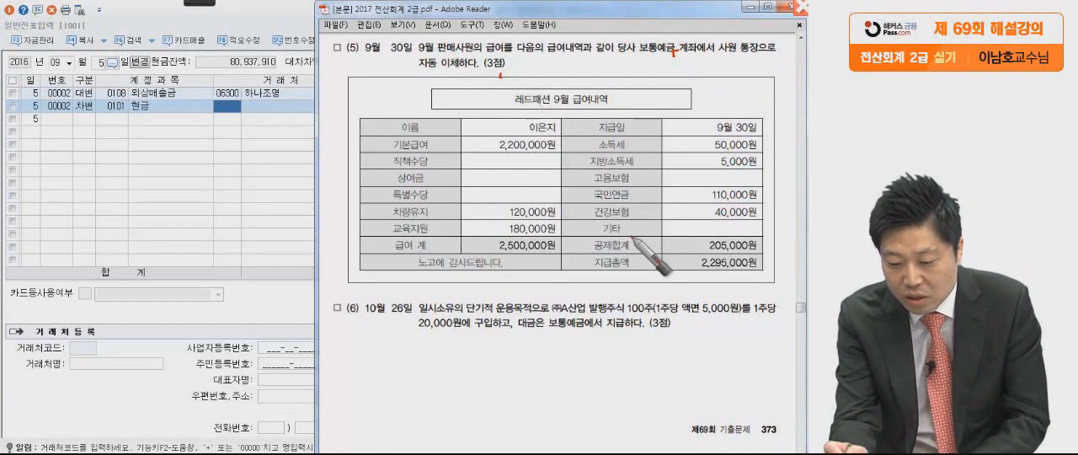
mouse_move(779, 244)
left_mouse_down()
mouse_move(692, 248)
mouse_move(783, 247)
left_mouse_up()
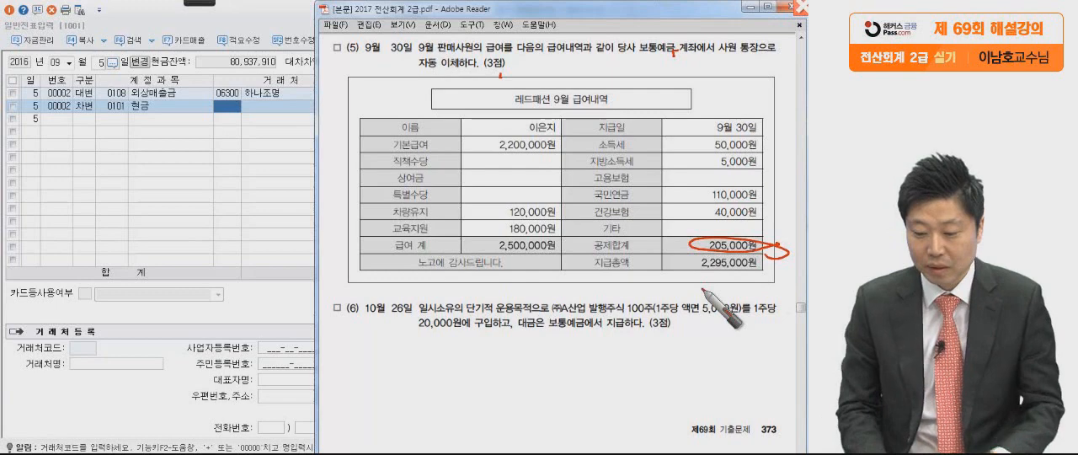
left_click_drag(474, 231, 425, 267)
mouse_move(773, 246)
left_mouse_down()
mouse_move(783, 239)
mouse_move(776, 250)
left_mouse_up()
left_click_drag(673, 263, 775, 261)
left_click_drag(661, 274, 783, 271)
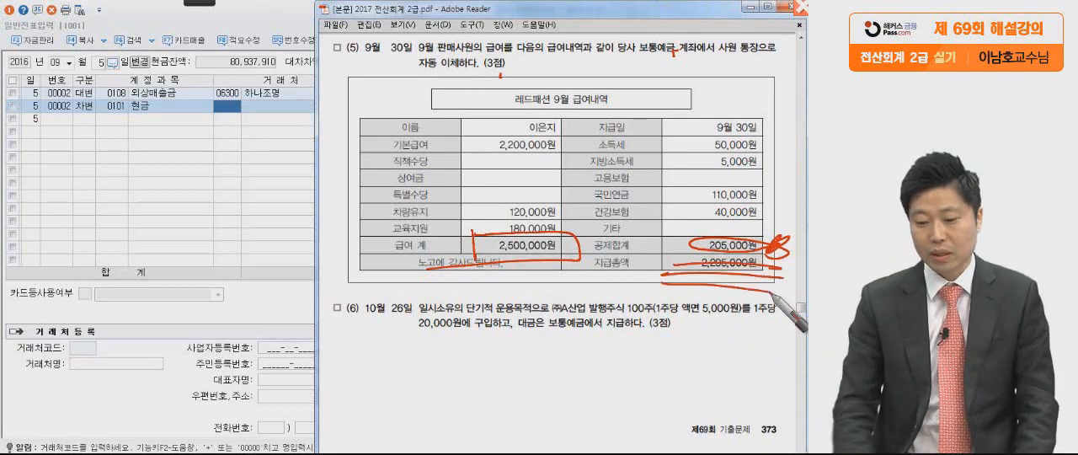
key("Escape")
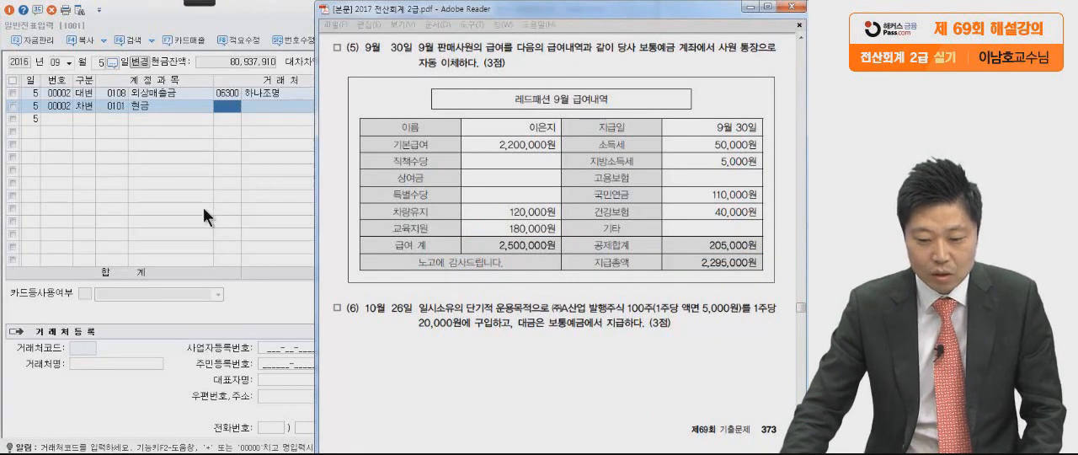
Set the voucher day to 30 and start a debit (차변) line for the September salary.
left_click(203, 207)
left_click(97, 62)
key("BackSpace")
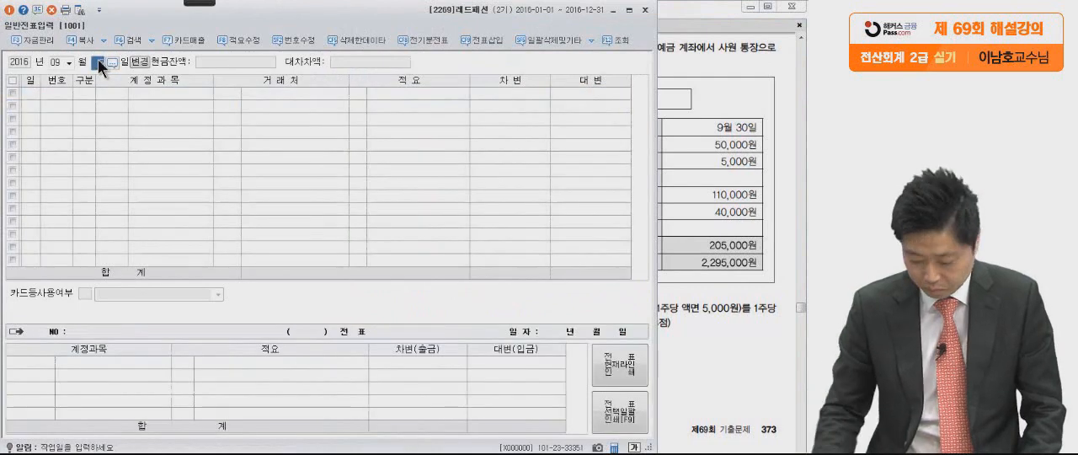
type("30")
key("Return")
type("3")
key("Return")
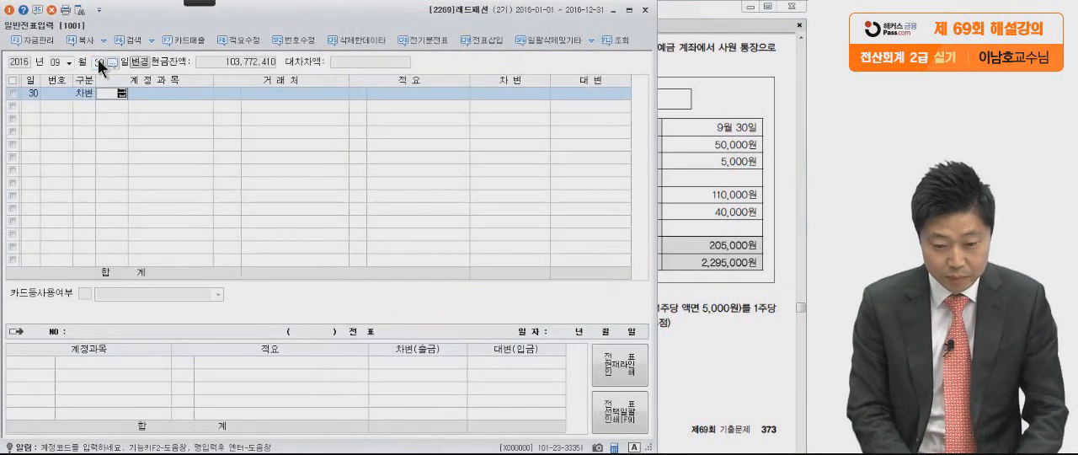
Look up 급여 in the account codes and assign 0801 급여 (판매관리비) to the debit line.
type("급여")
key("Return")
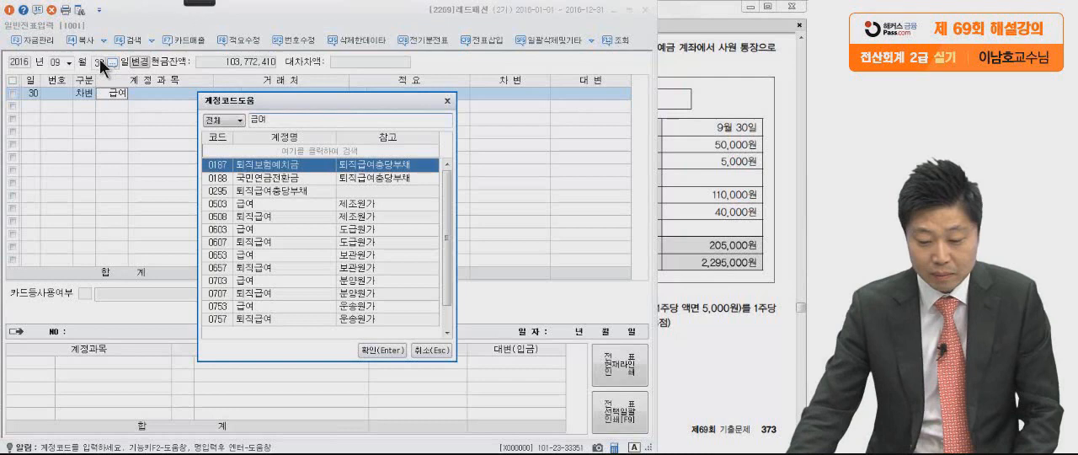
left_click(261, 244)
scroll(269, 253, "down", 1)
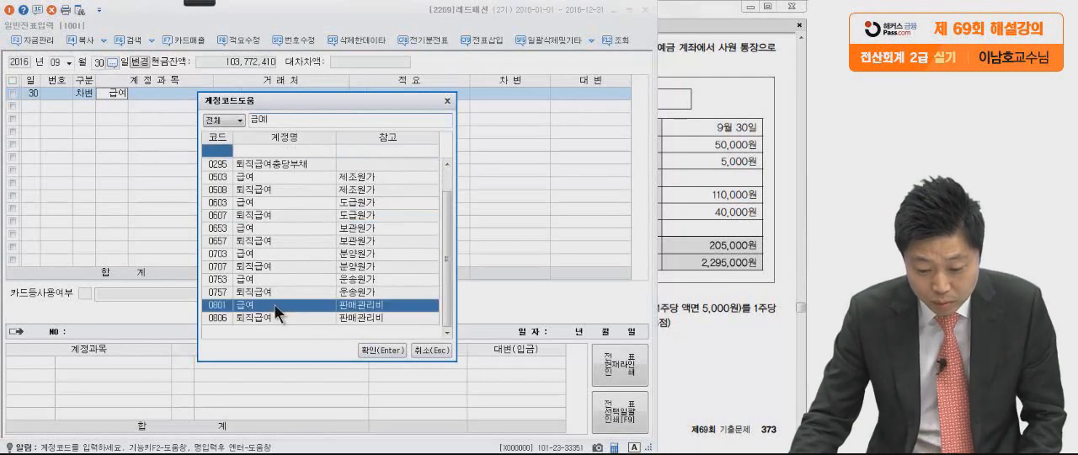
left_click(278, 305)
key("Return")
Check the 급여 계 in the PDF and enter 2,500,000 as the debit (차변) amount of the 급여 line.
key("alt+Tab")
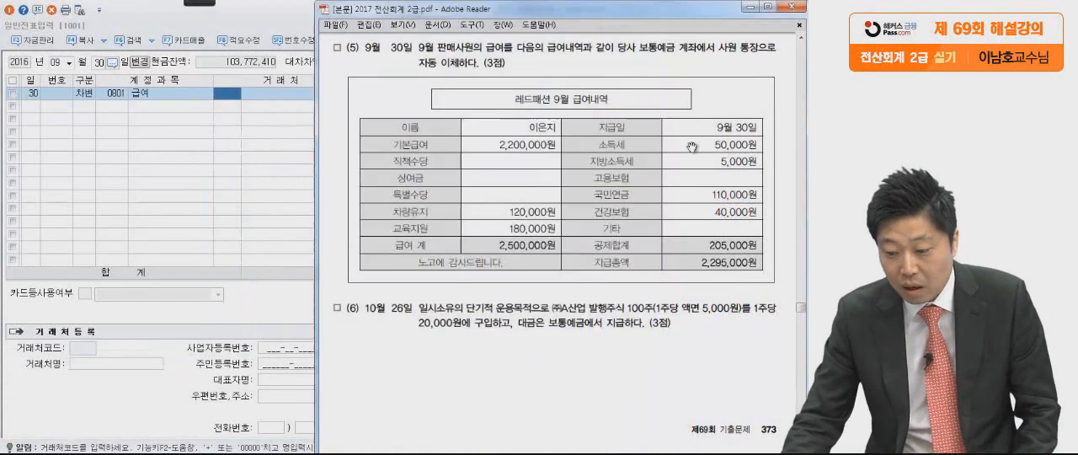
left_click(246, 200)
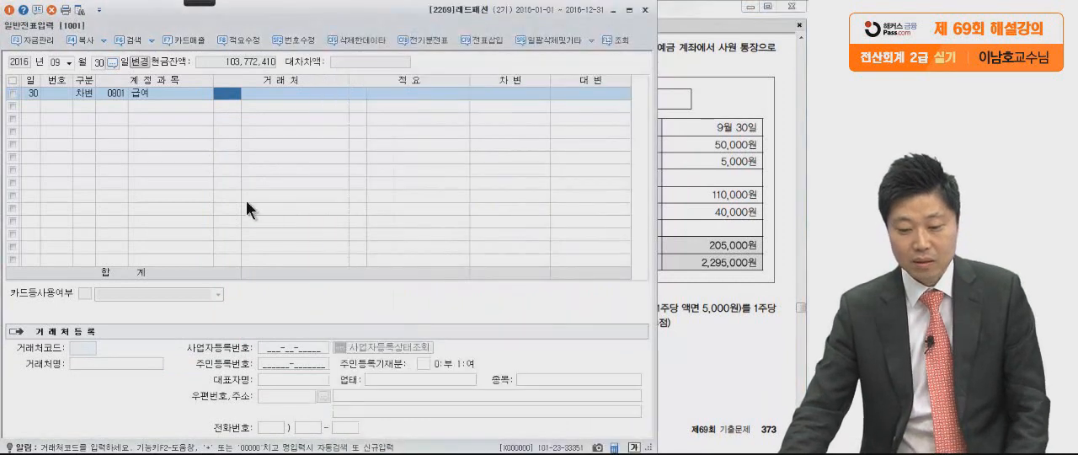
left_click(528, 95)
type("500000")
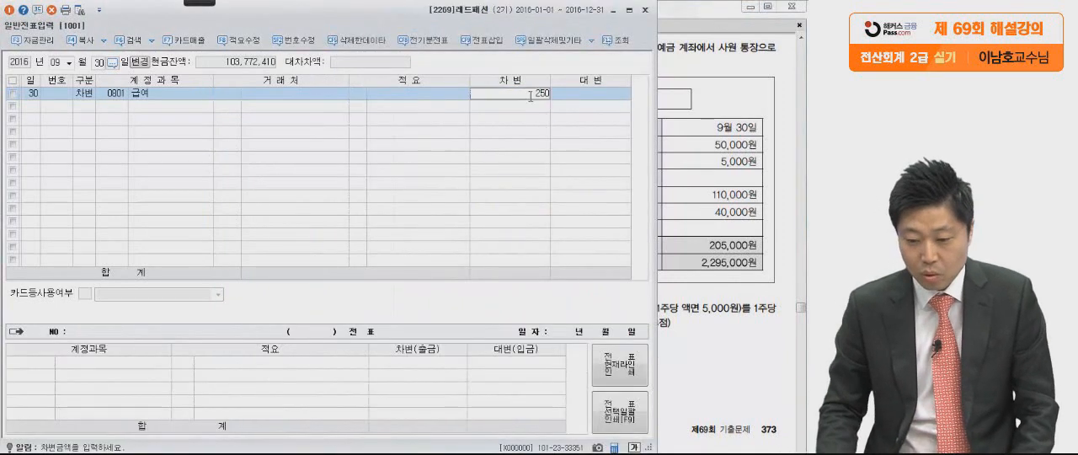
key("Return")
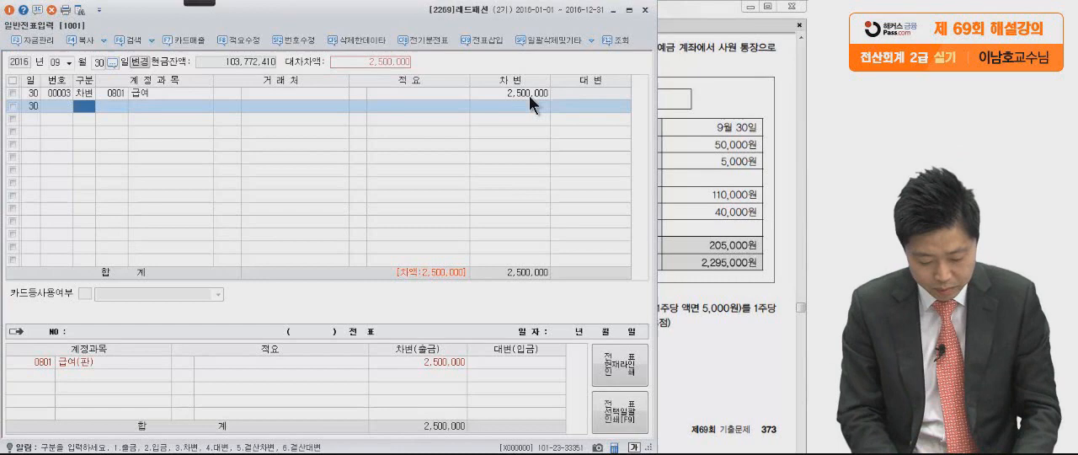
Add a credit (대변) line for account 0254 예수금 and set it to 205,000, the 공제합계 in the PDF.
key("4")
key("Return")
type("예수금")
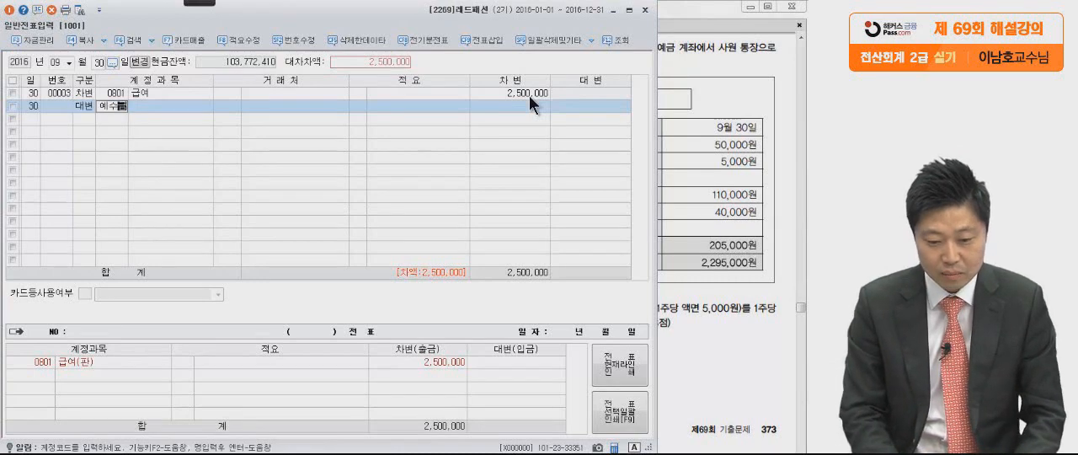
key("Return")
left_click(711, 187)
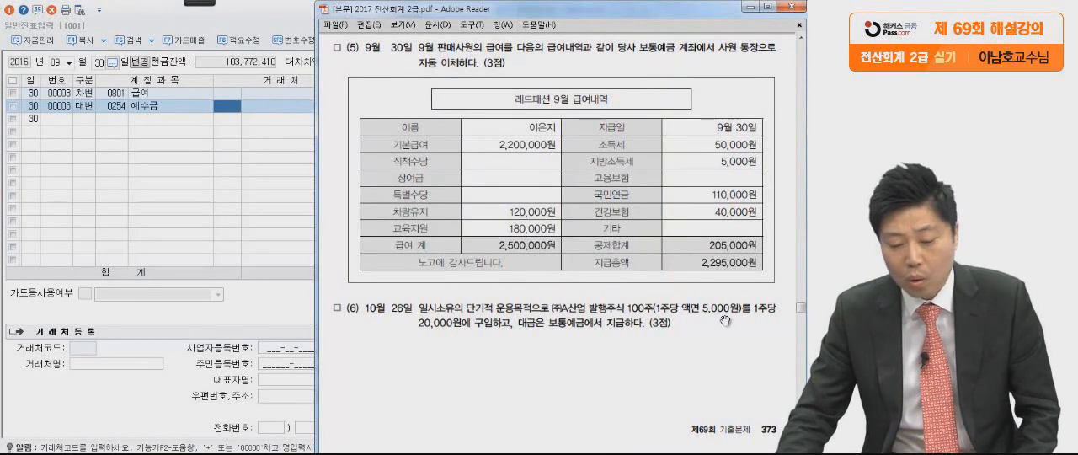
left_click(212, 220)
left_click(567, 106)
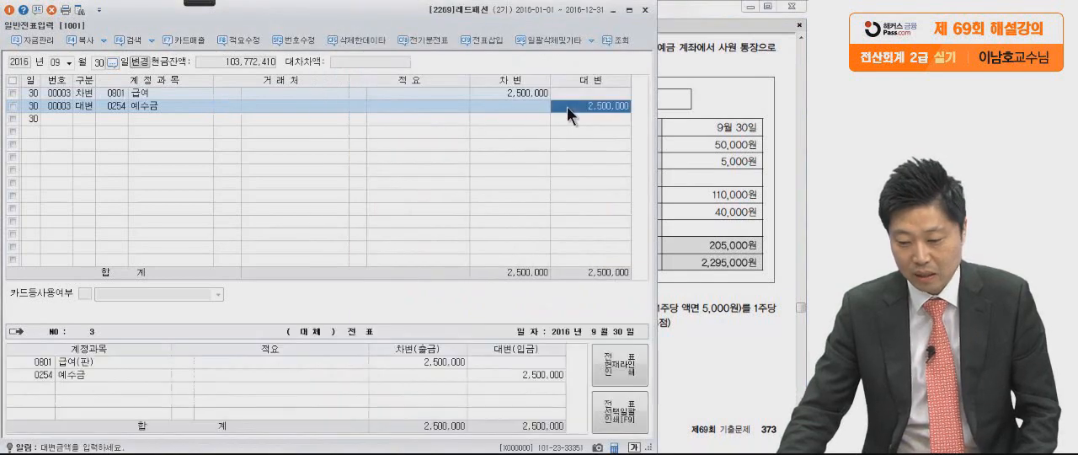
type("205,000")
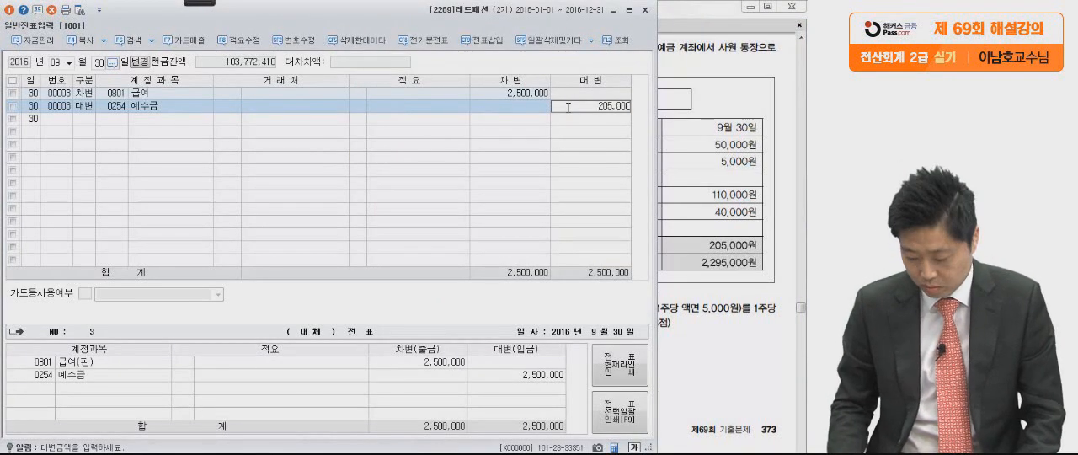
key("Return")
Add a credit (대변) line for 0103 보통예금 of 2,295,000 and compare it with the 지급총액 in the PDF.
type("4보통")
key("Return")
key("Return")
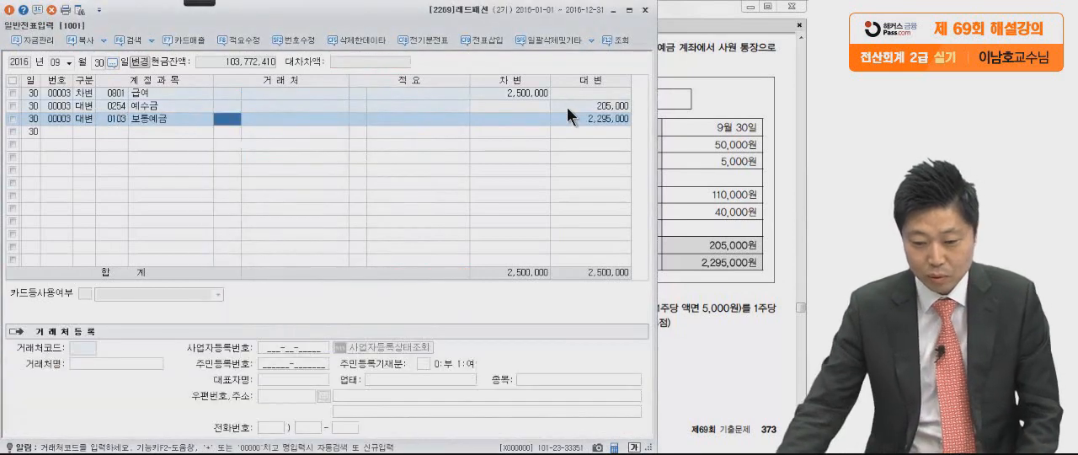
left_click(603, 119)
left_click(688, 276)
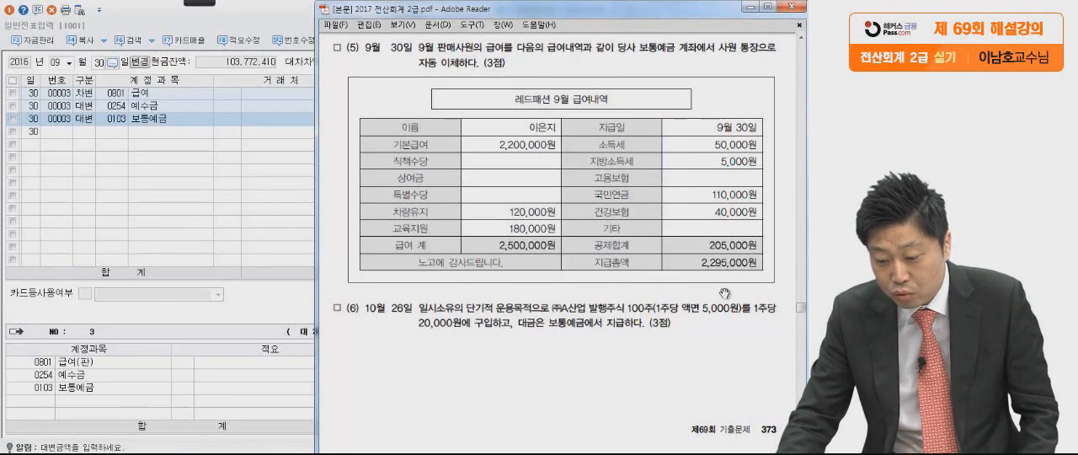
left_click(261, 252)
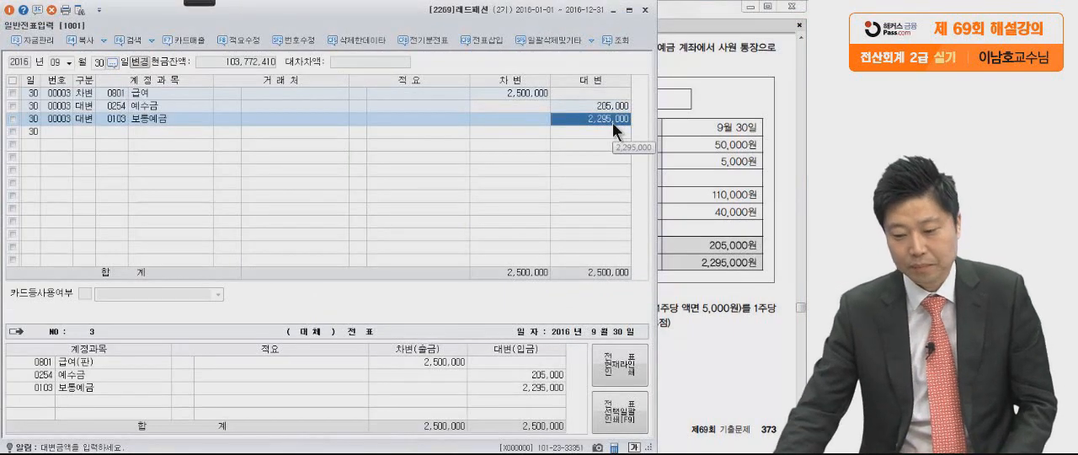
Go to the 10월 26일 share purchase (6) in the PDF and underline 액면 5,000원 and 단기적 운용목적 with the pen.
left_click(721, 300)
scroll(698, 335, "down", 5)
scroll(698, 336, "down", 3)
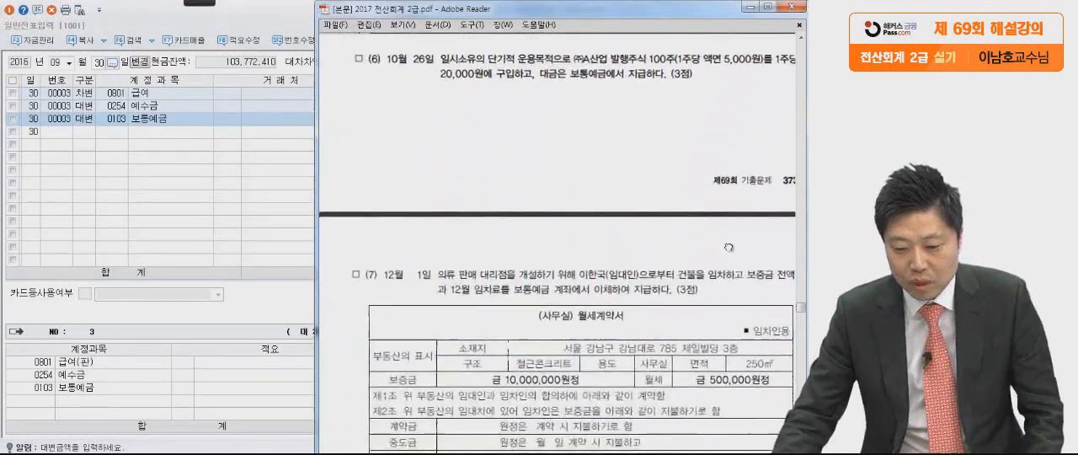
left_click(200, 4)
left_click(48, 13)
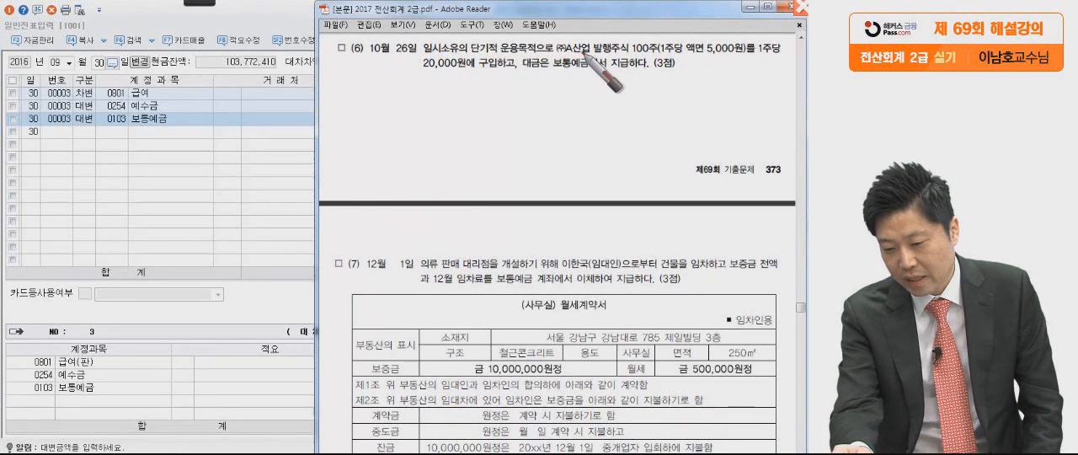
left_click(653, 57)
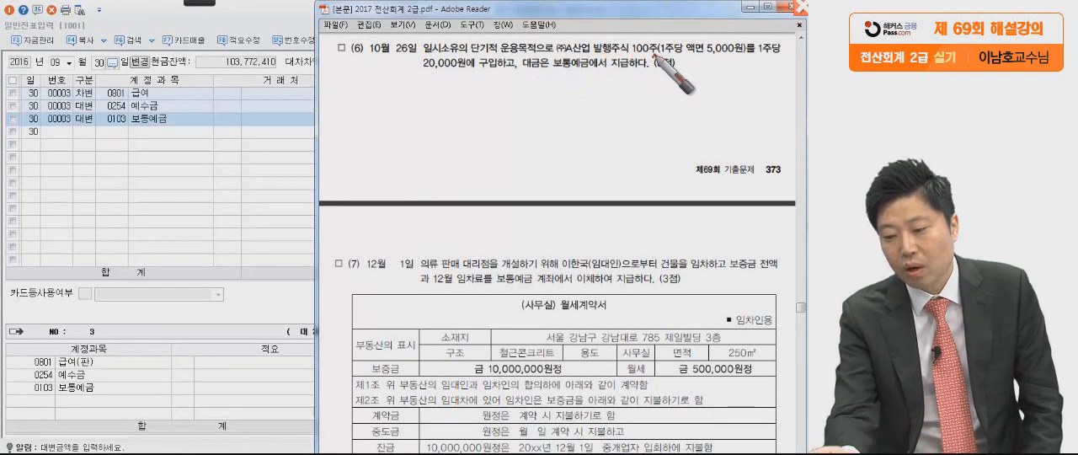
left_click_drag(698, 61, 752, 61)
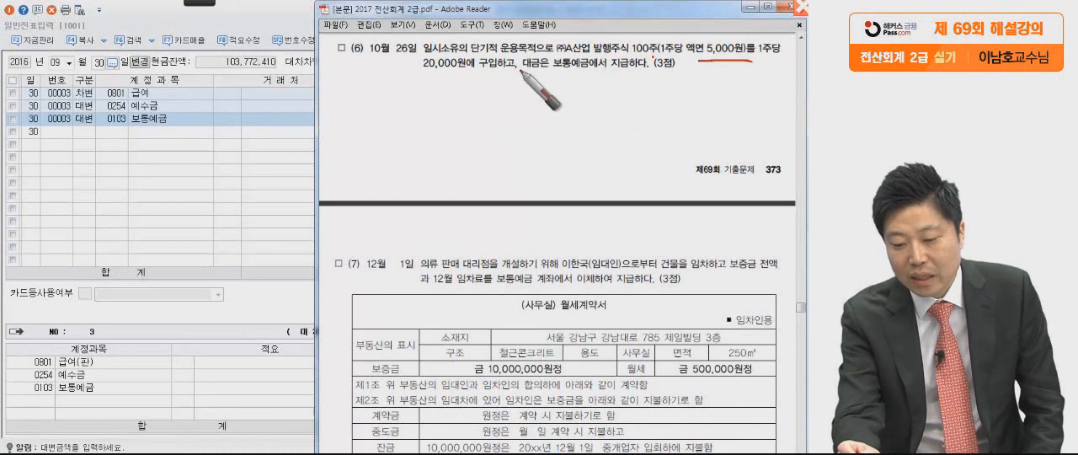
left_click_drag(519, 70, 521, 82)
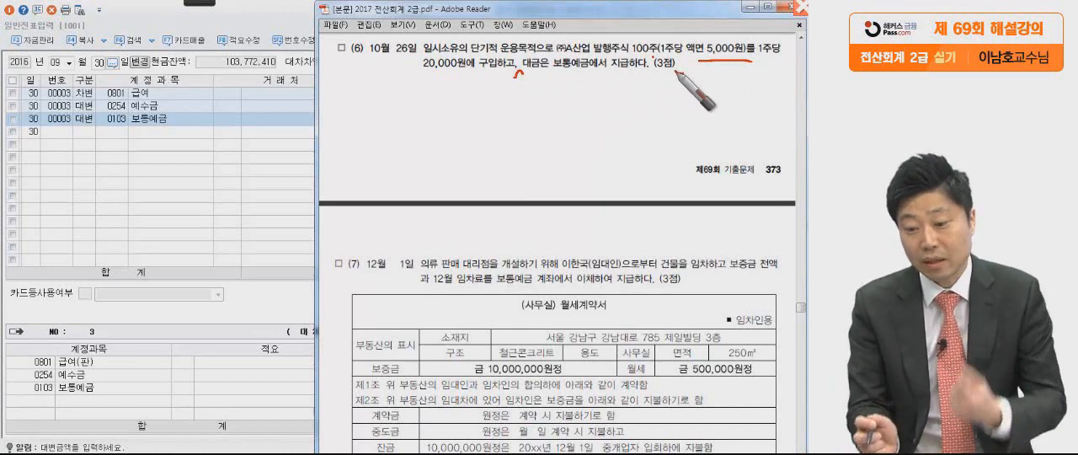
left_click_drag(465, 61, 540, 55)
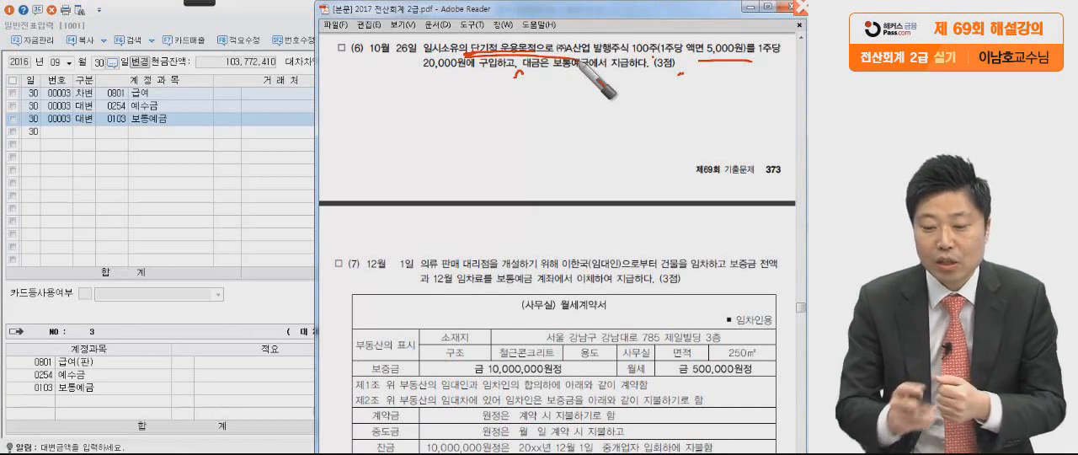
Mark the 보통예금 payment, the 20,000원 purchase price and the par value in transaction (6), sketch the debit and credit sides, and clear the marks.
mouse_move(504, 110)
left_mouse_down()
mouse_move(482, 166)
mouse_move(455, 187)
left_mouse_up()
left_click_drag(556, 77, 637, 86)
mouse_move(708, 141)
left_mouse_down()
mouse_move(647, 100)
mouse_move(625, 170)
left_mouse_up()
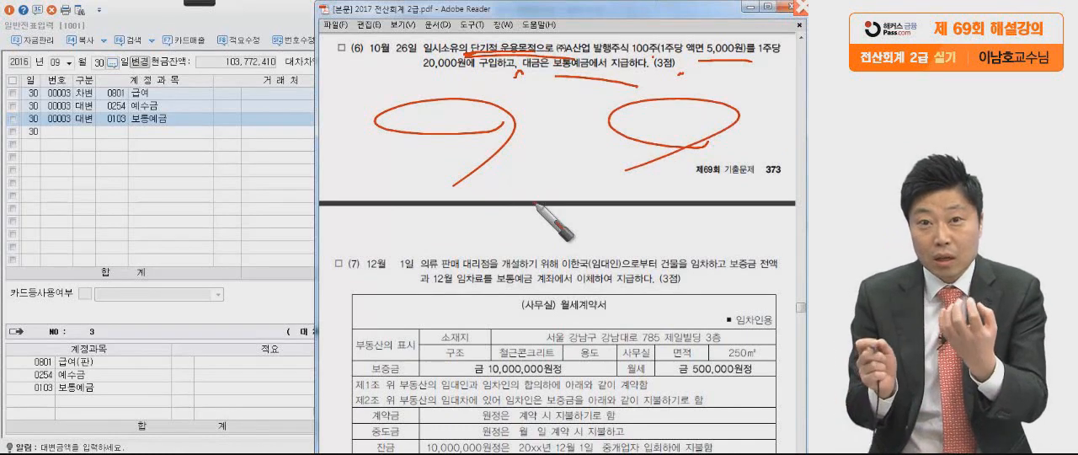
left_click_drag(410, 80, 483, 82)
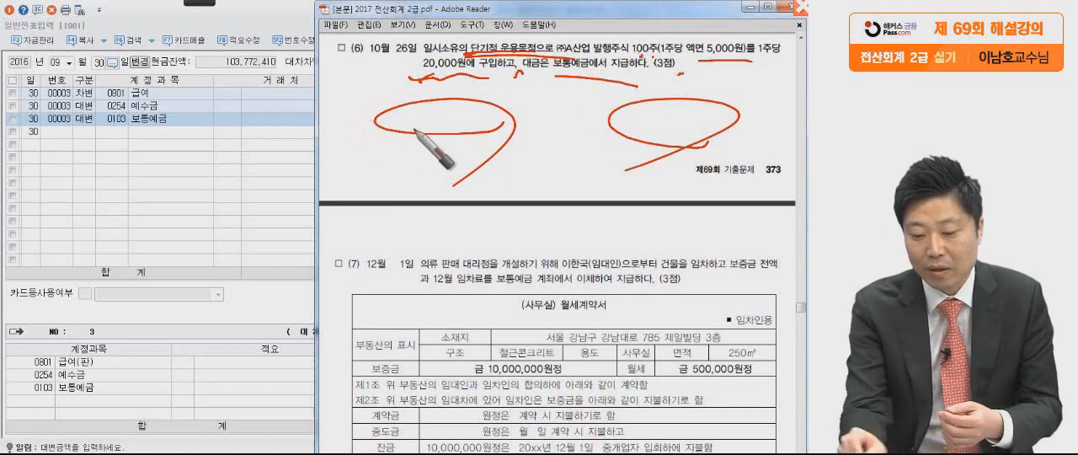
left_click_drag(361, 135, 509, 124)
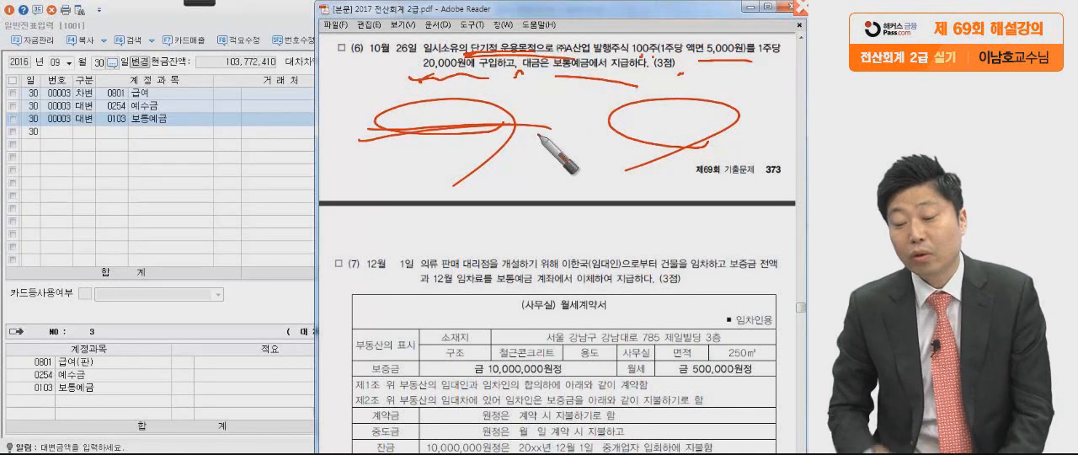
left_click_drag(612, 133, 728, 148)
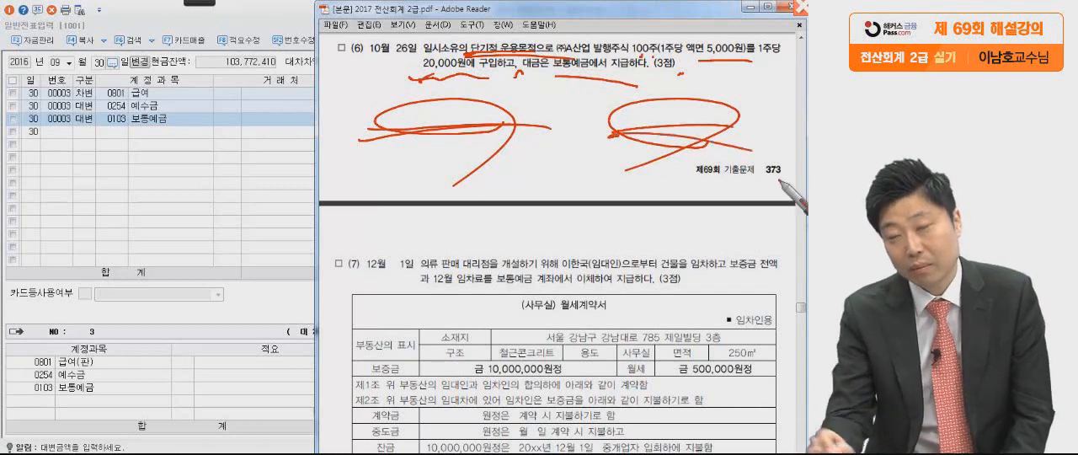
mouse_move(695, 71)
left_mouse_down()
mouse_move(764, 70)
mouse_move(716, 68)
mouse_move(744, 69)
left_mouse_up()
mouse_move(650, 39)
left_mouse_down()
mouse_move(719, 34)
mouse_move(623, 69)
left_mouse_up()
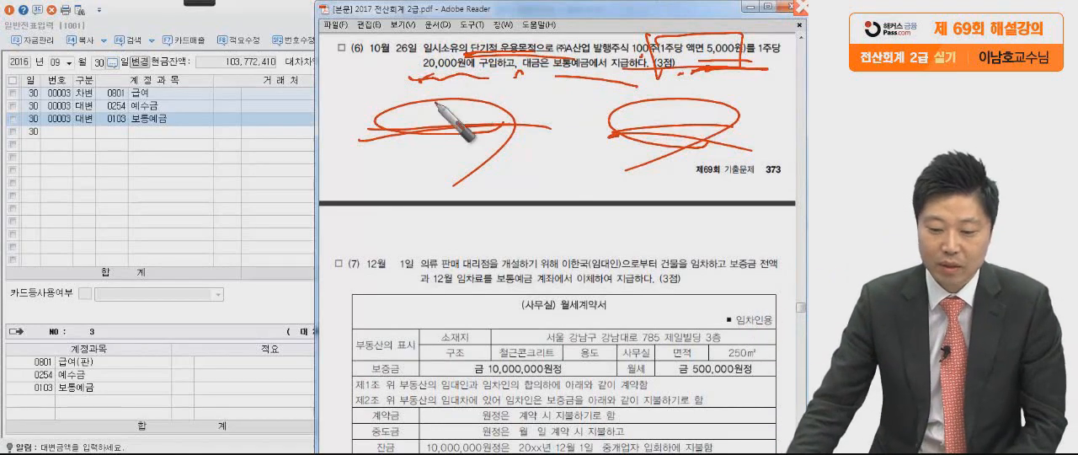
key("Escape")
Set the voucher date to month 10, day 26.
left_click(205, 187)
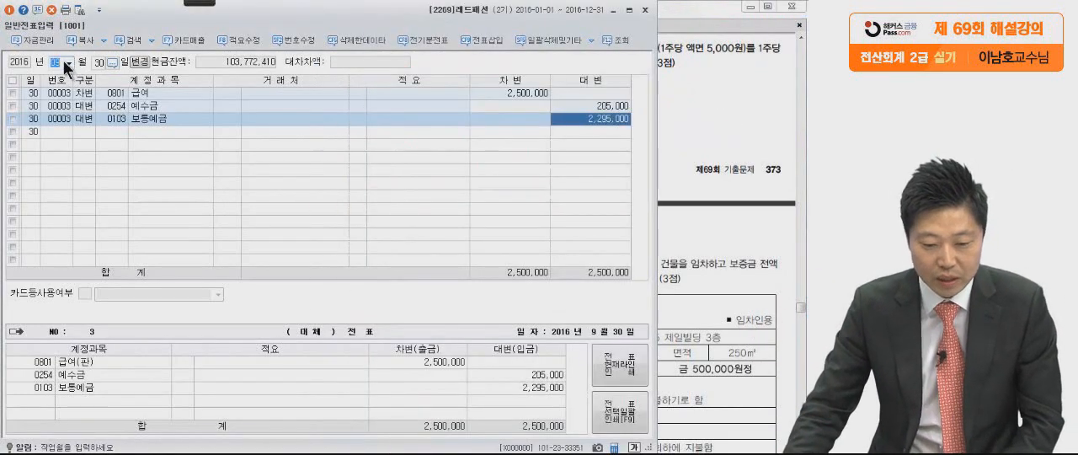
type("10")
key("Return")
type("26")
key("Return")
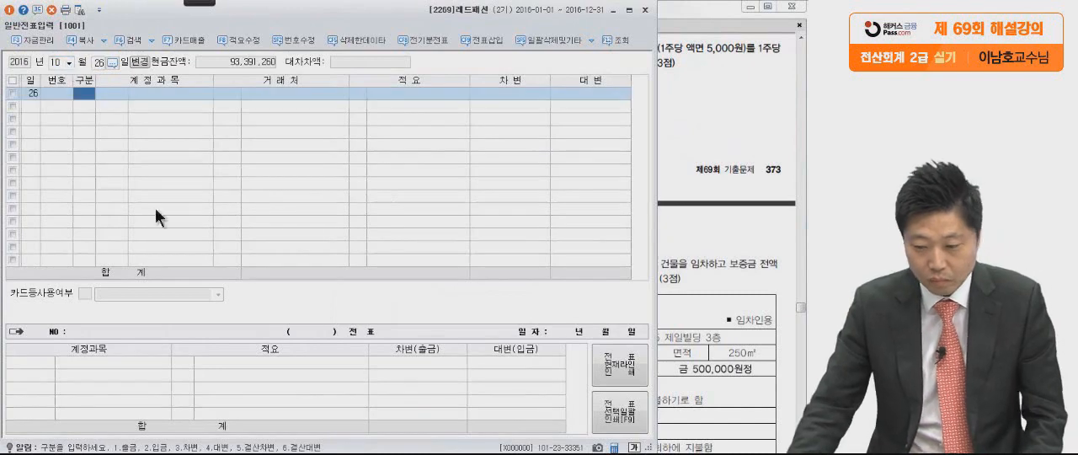
Check transaction (6) in the PDF and start a debit (차변) line for account 0107 단기매매증권.
left_click(718, 157)
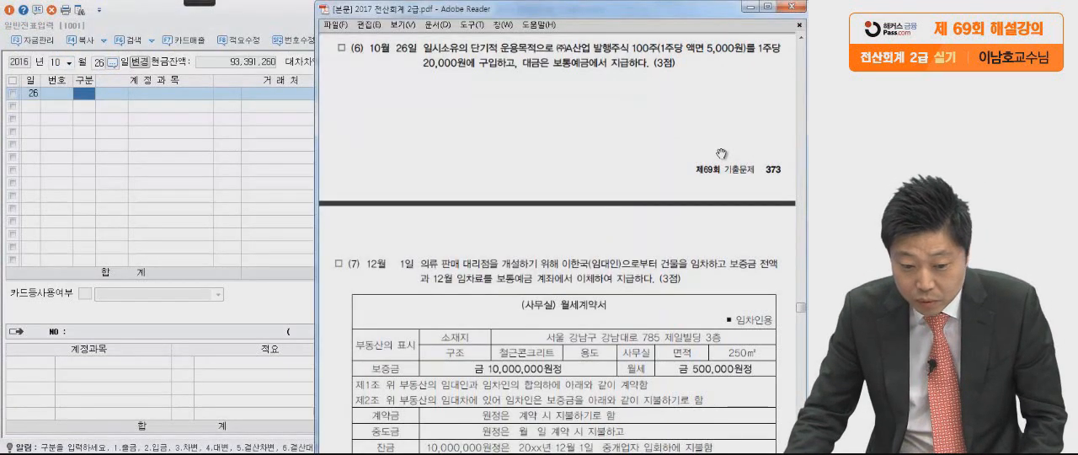
left_click(143, 172)
type("3")
key("Return")
type("단기매")
key("Return")
key("Return")
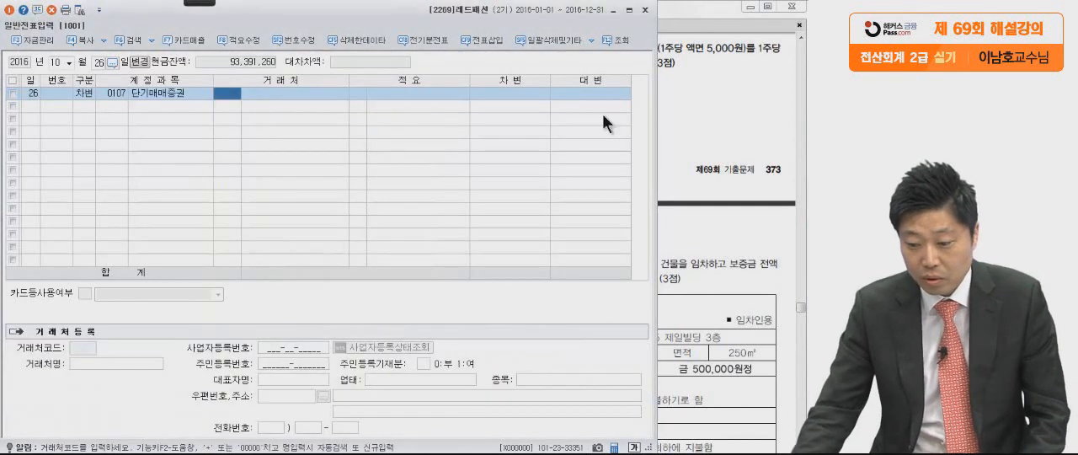
Check the share count and purchase price in the PDF and enter 2,000,000 as the debit amount for 단기매매증권.
left_click(730, 109)
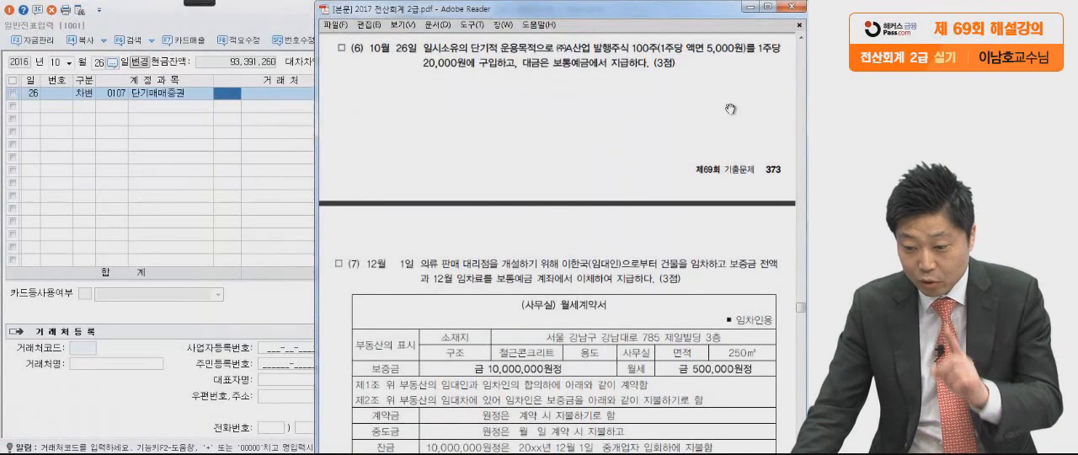
left_click(277, 158)
left_click(501, 94)
type("2,000,000")
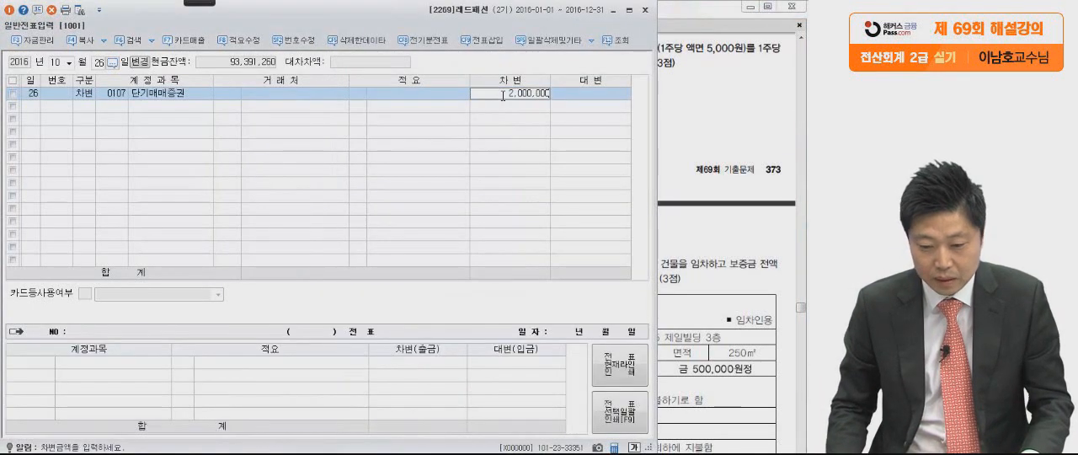
key("Return")
Check the payment method in the PDF and add a balancing credit (대변) line for 0103 보통예금 of 2,000,000.
key("4")
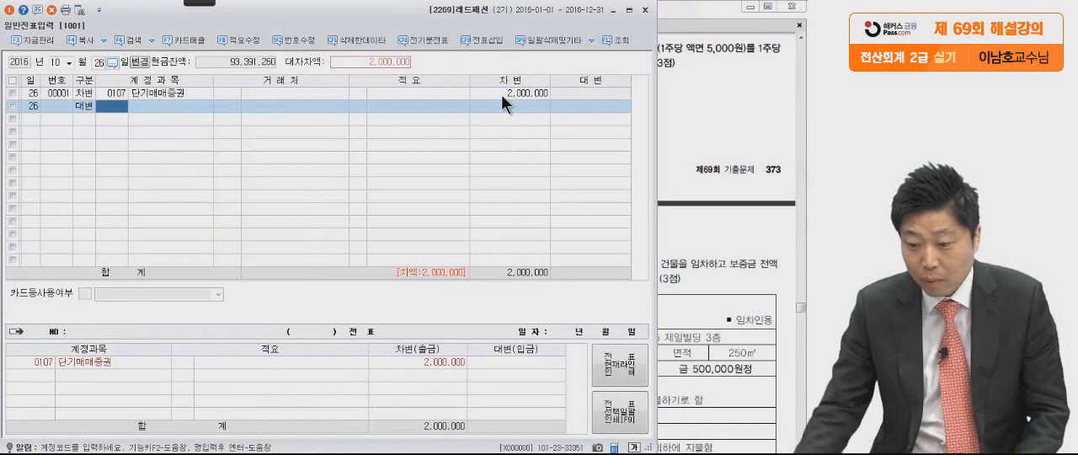
left_click(749, 113)
left_click(143, 173)
type("보통")
key("Return")
key("Return")
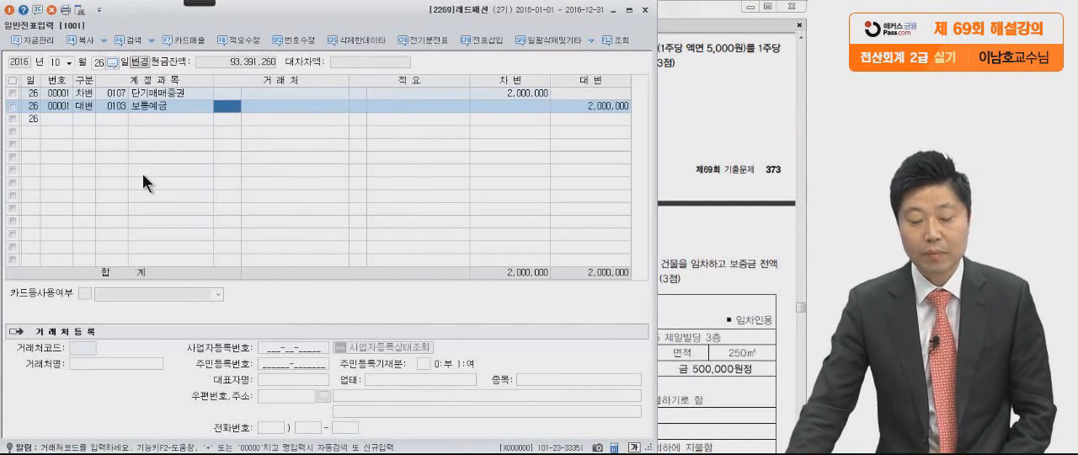
Go to the 12월 1일 lease transaction (7) in the PDF and mark 건물, 보증금 전액, 12월 임차료 and 보통예금 계좌 with the pen.
left_click(713, 107)
scroll(705, 236, "down", 5)
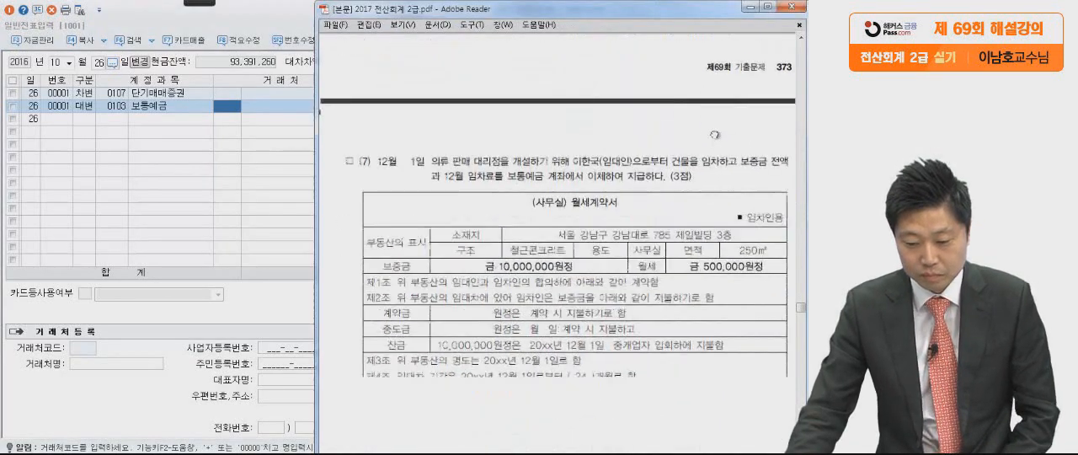
scroll(706, 236, "down", 3)
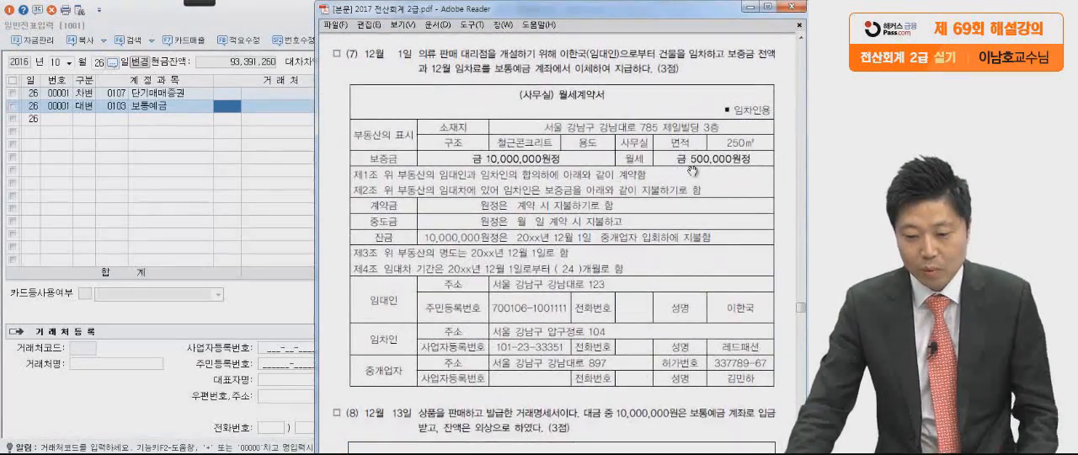
left_click(197, 3)
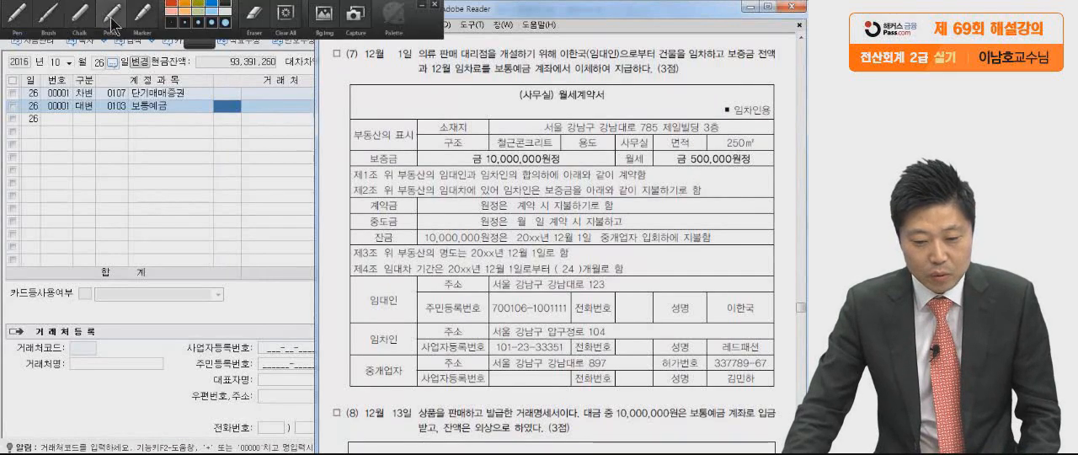
left_click(24, 21)
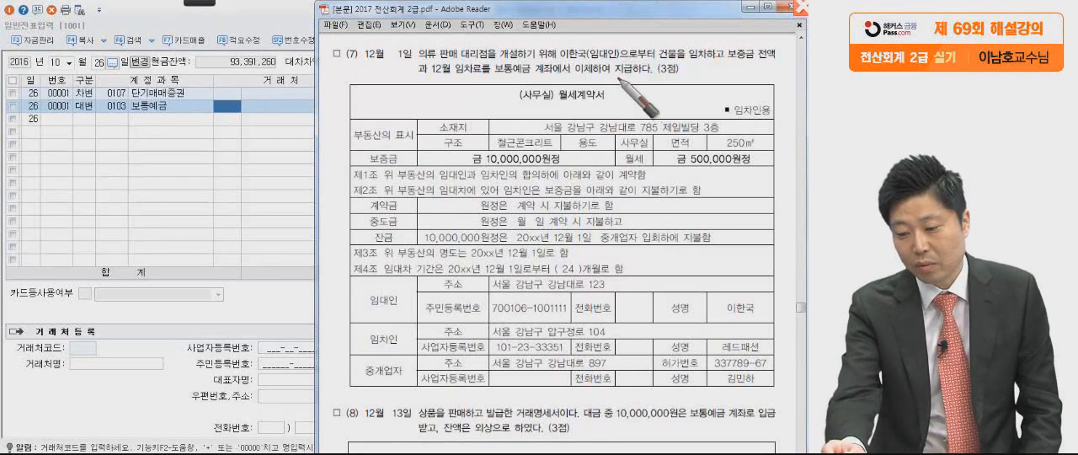
left_click_drag(659, 61, 697, 63)
left_click_drag(783, 58, 726, 62)
mouse_move(431, 81)
left_mouse_down()
mouse_move(554, 79)
mouse_move(516, 61)
left_mouse_up()
left_click_drag(656, 78, 676, 80)
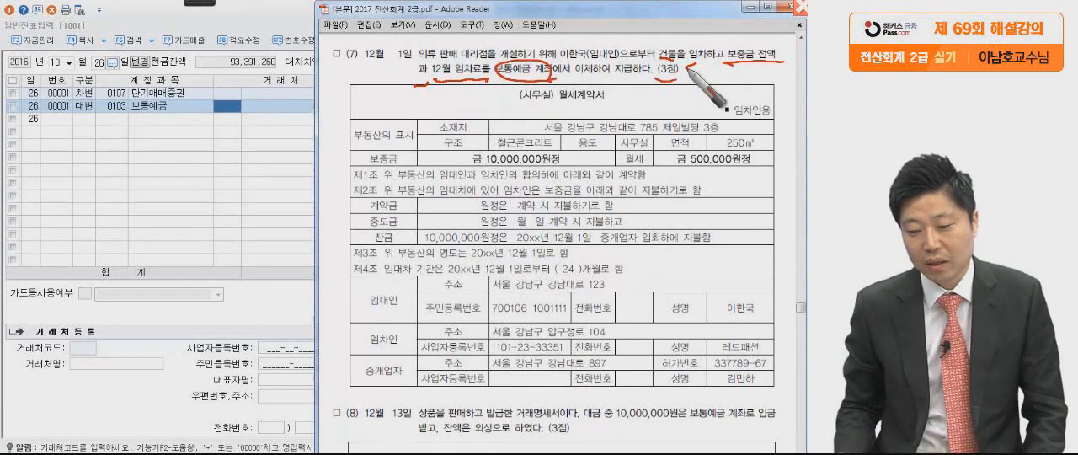
Mark the 월세계약서 title and circle the 보증금 10,000,000원 and 월세 500,000원 amounts in the lease contract.
left_click_drag(502, 109, 635, 106)
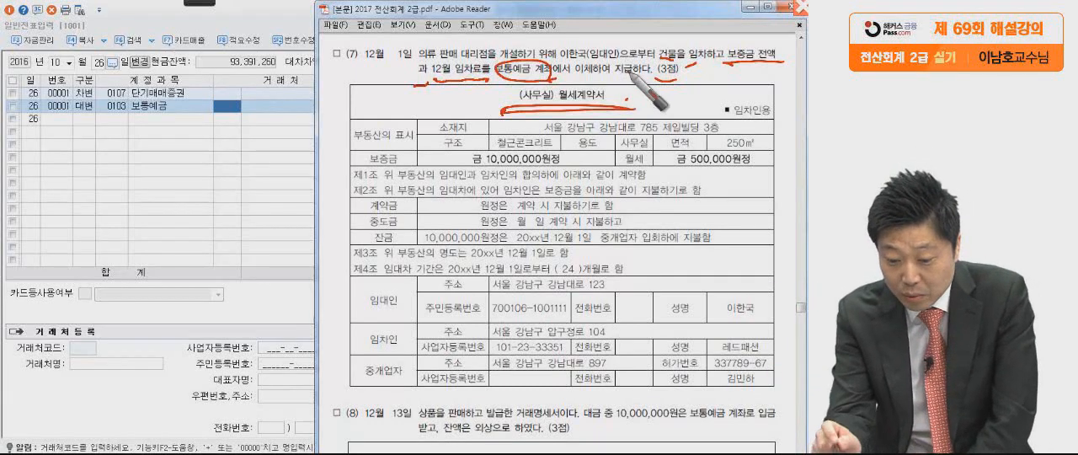
mouse_move(424, 155)
left_mouse_down()
mouse_move(441, 167)
mouse_move(576, 165)
left_mouse_up()
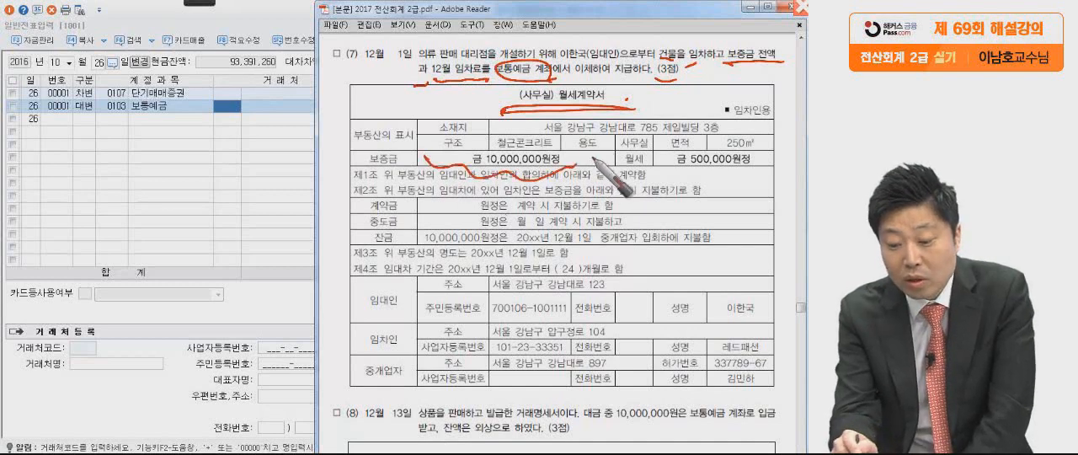
left_click_drag(655, 158, 758, 159)
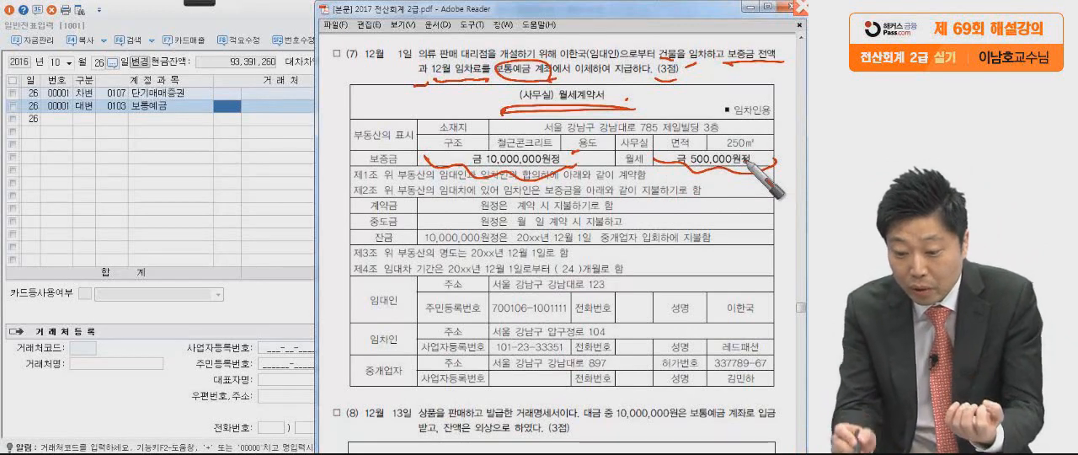
left_click_drag(446, 169, 577, 151)
mouse_move(650, 141)
left_mouse_down()
mouse_move(705, 135)
mouse_move(771, 160)
mouse_move(702, 178)
left_mouse_up()
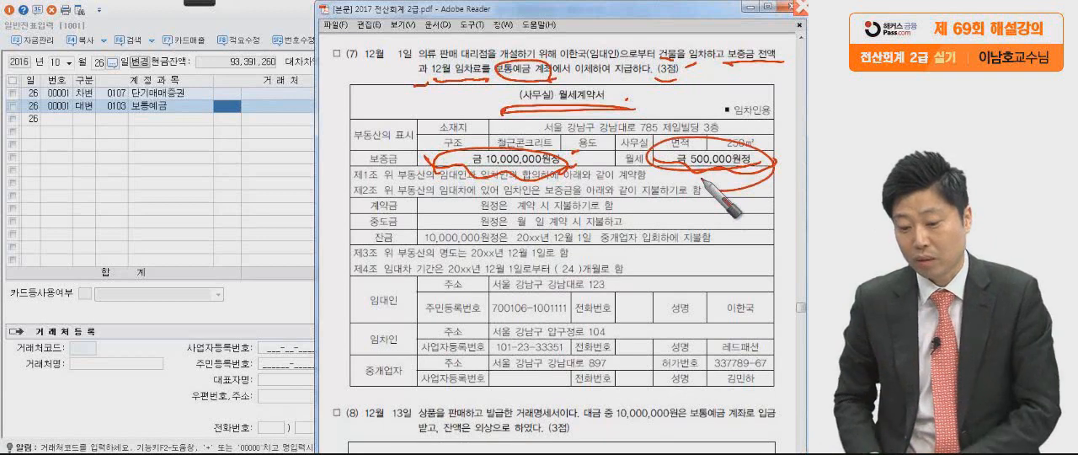
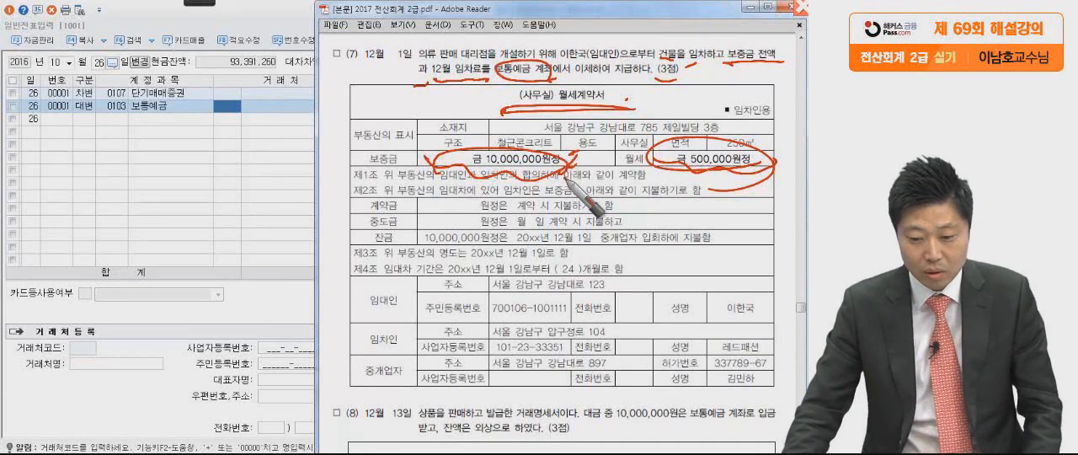
Clear the pen marks from the PDF and set the 일반전표입력 date to 12월 1일.
key("Escape")
left_click(218, 196)
left_click(62, 59)
type("12")
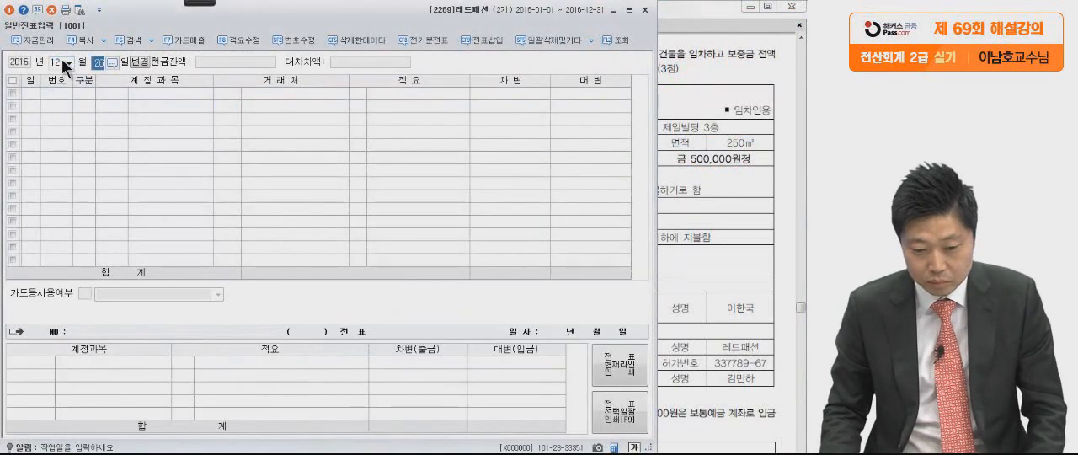
type("1")
key("Return")
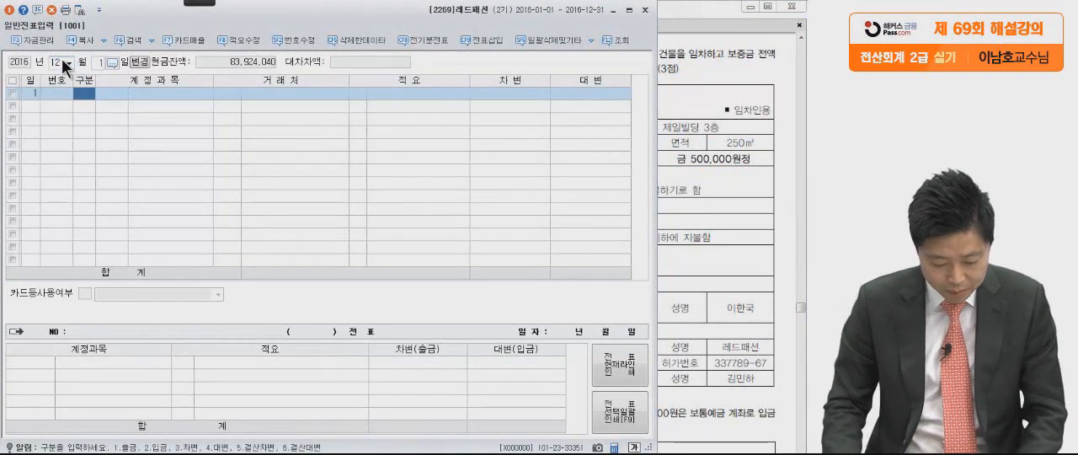
Start a debit (차변) line for account 0232 임차보증금 on 12월 1일.
key("3")
key("Return")
type("임차")
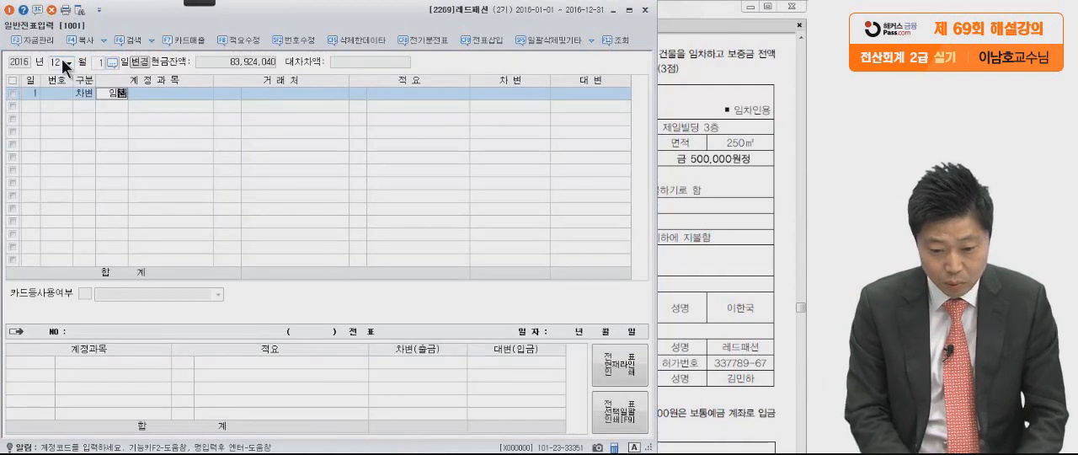
key("Return")
key("Return")
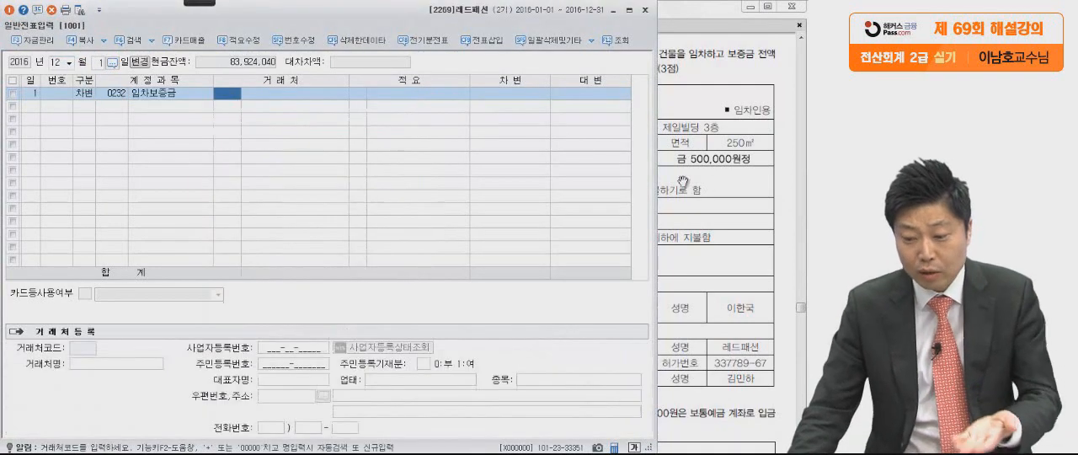
Check the lessor (임대인) in the PDF and assign counterparty (거래처) 00101 to the 임차보증금 line.
left_click(715, 190)
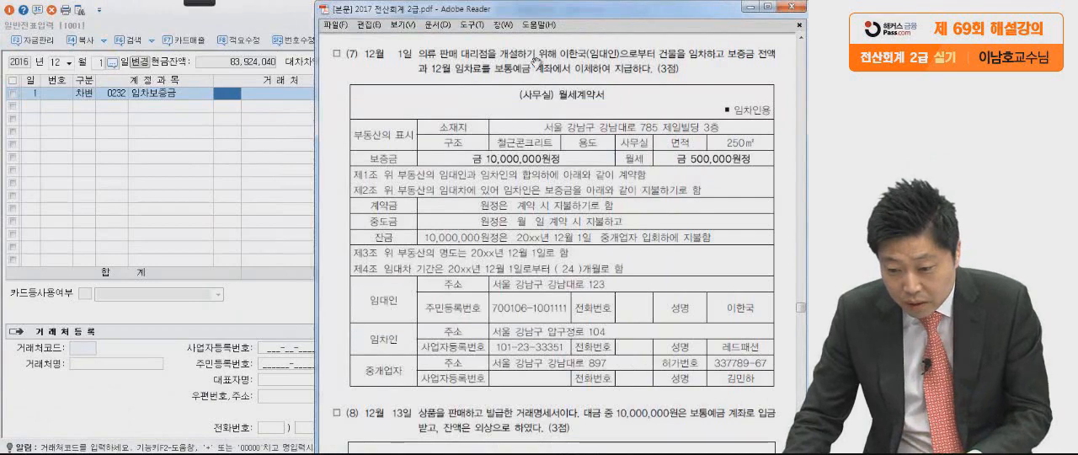
left_click(255, 116)
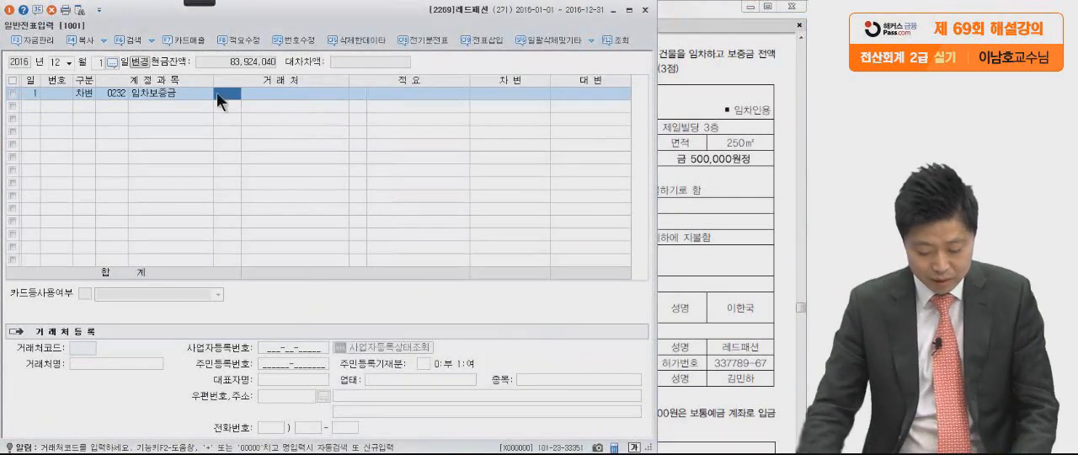
type("이한")
key("Return")
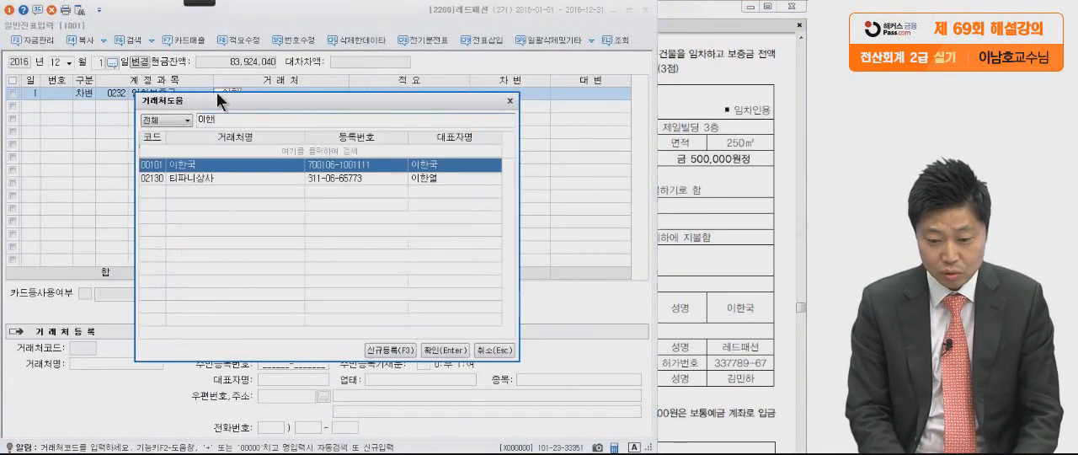
key("Return")
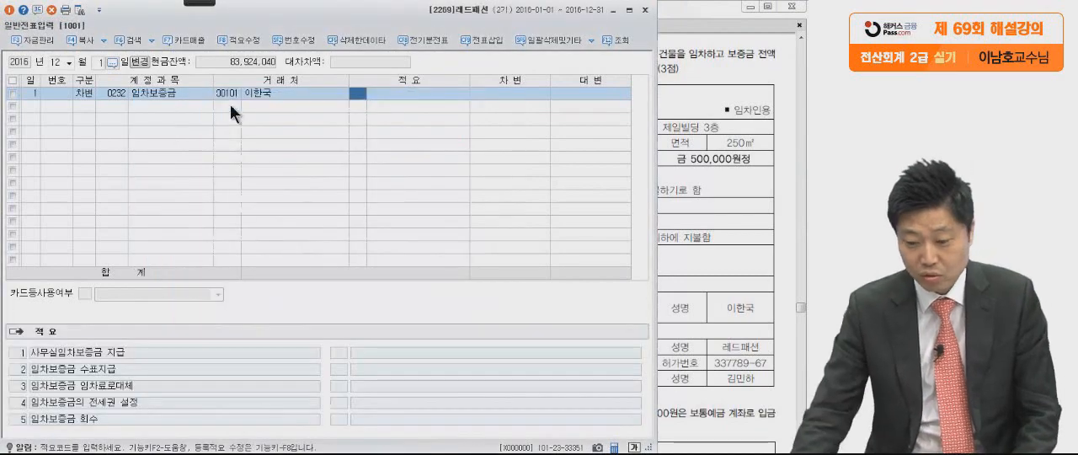
Check the 보증금 in the lease contract and enter 10,000,000 as the debit amount for 임차보증금.
left_click(511, 94)
left_click(707, 109)
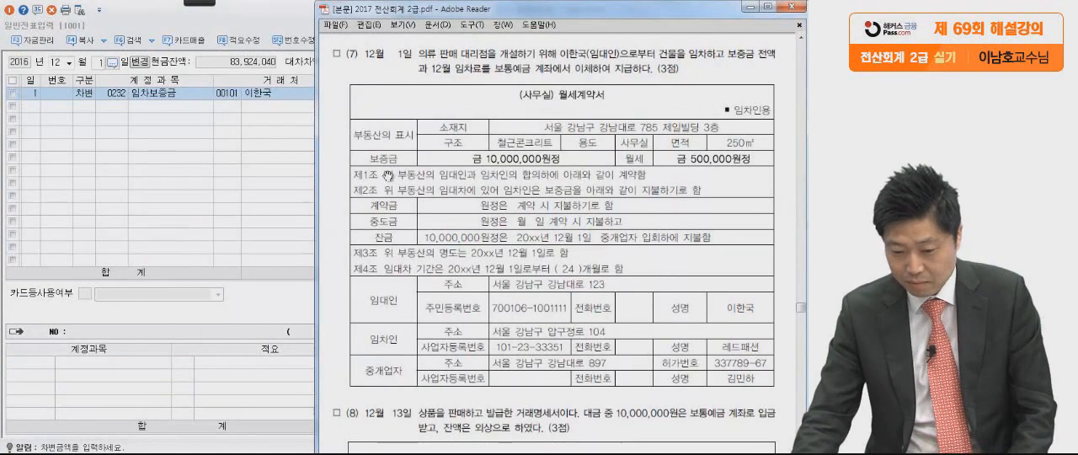
left_click(268, 187)
type("10000000")
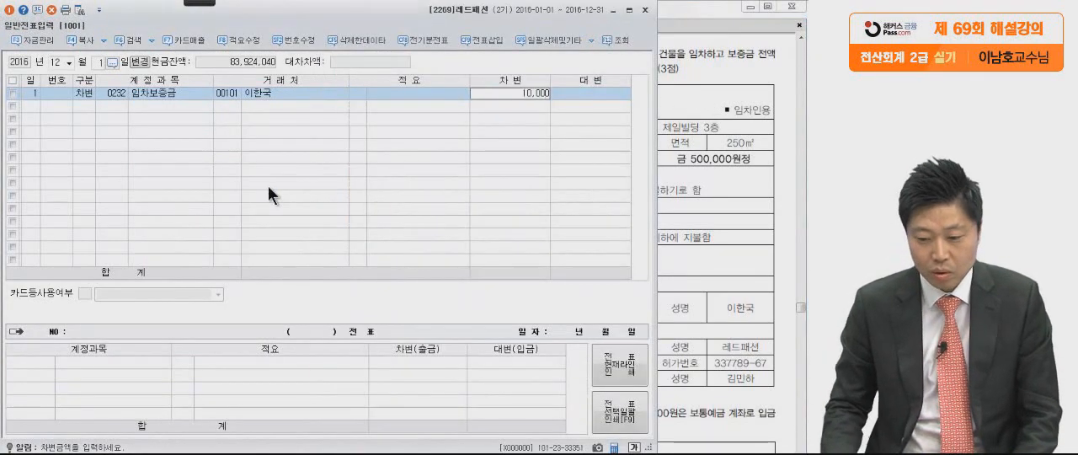
key("Return")
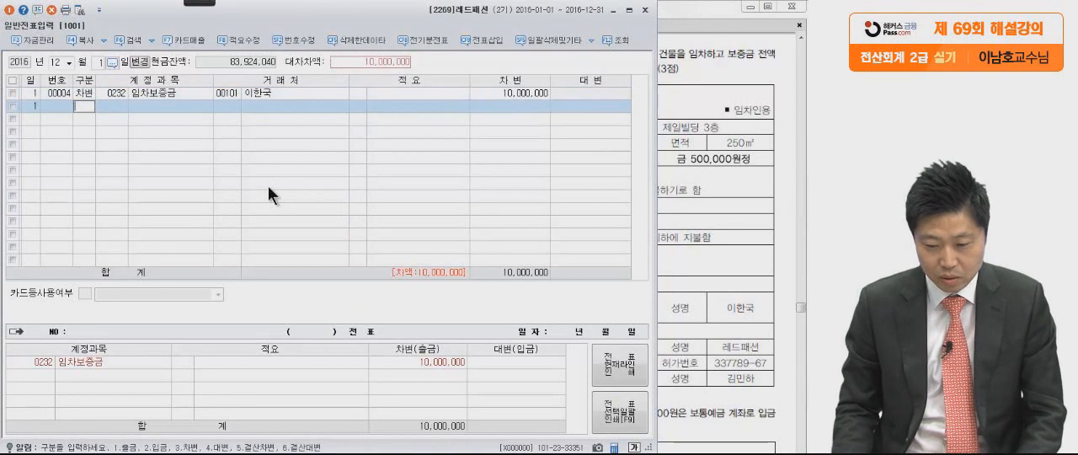
Add a debit (차변) line for 0819 임차료 (판매관리비) of 500,000, without a counterparty.
type("3임")
type("채")
key("Return")
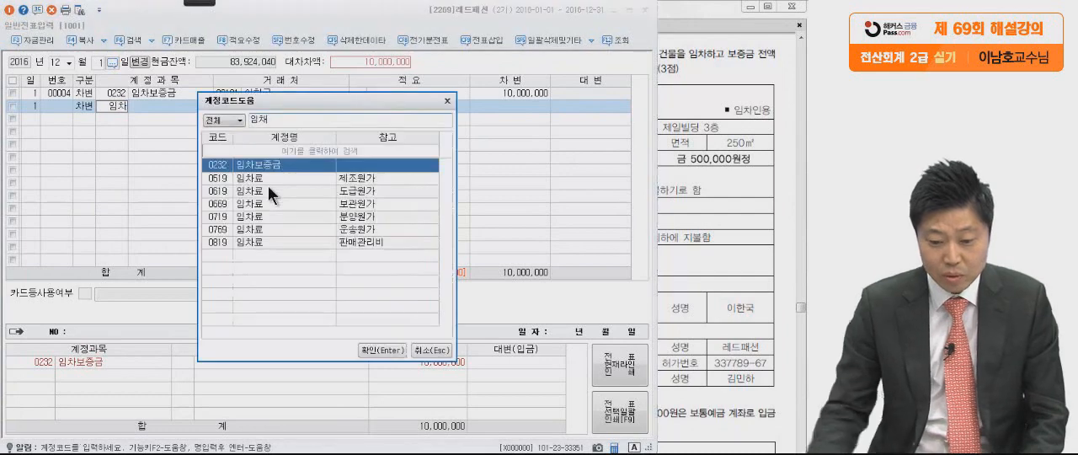
left_click(276, 240)
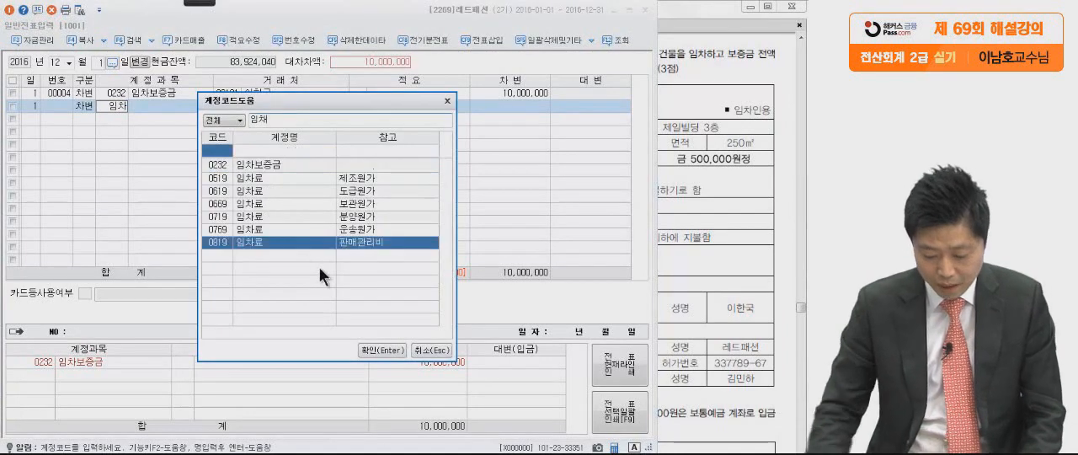
key("Return")
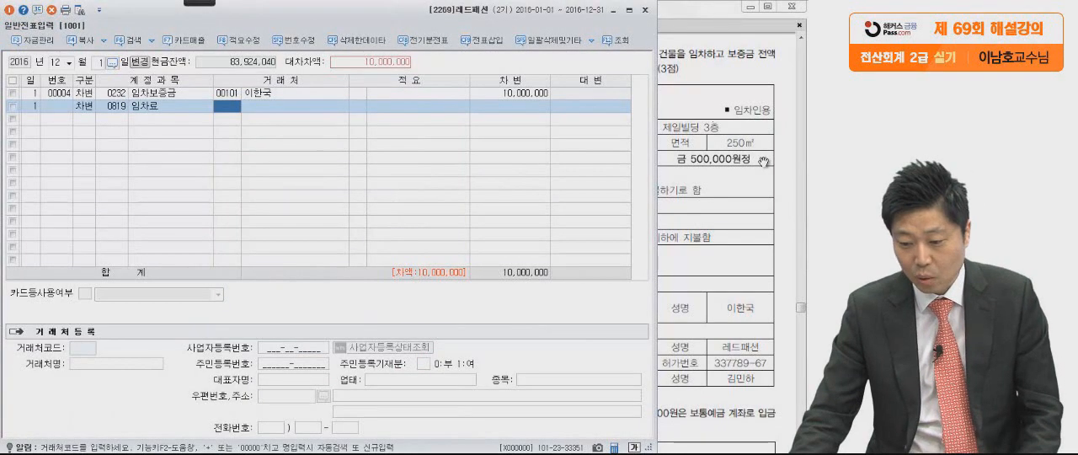
left_click(499, 105)
type("500000")
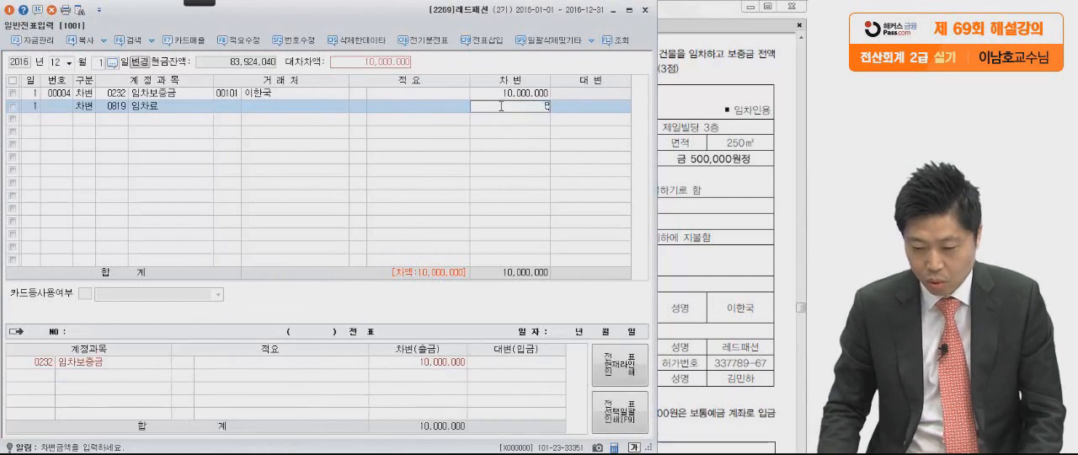
key("Return")
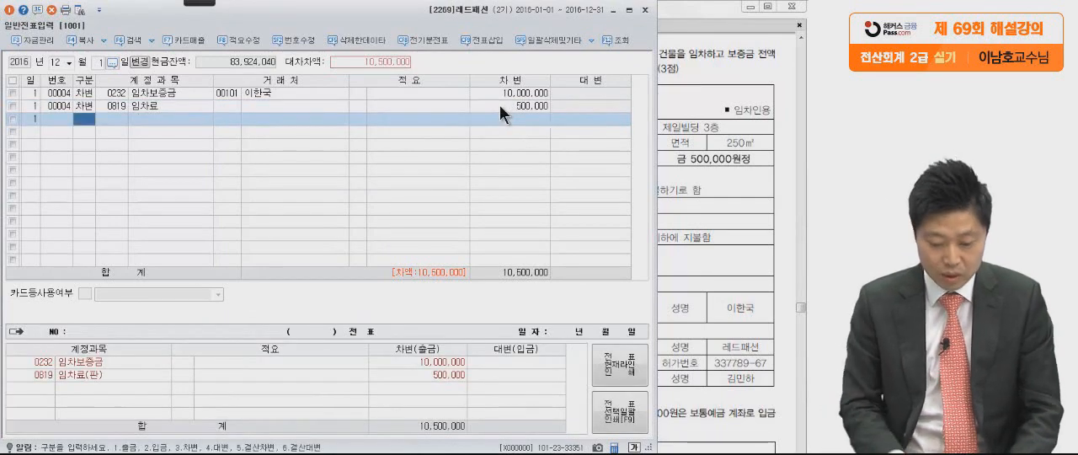
Add a balancing credit (대변) line for 0103 보통예금 of 10,500,000.
type("4")
key("Return")
type("103")
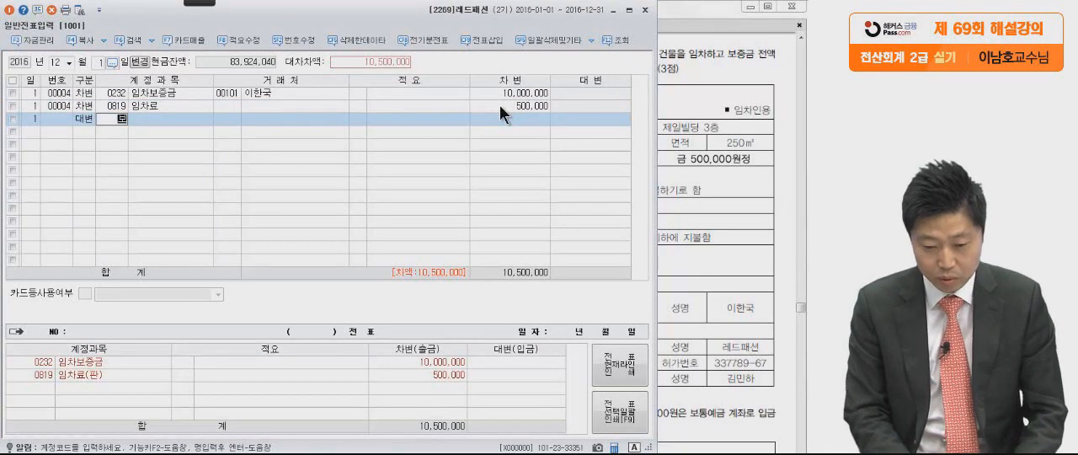
key("Return")
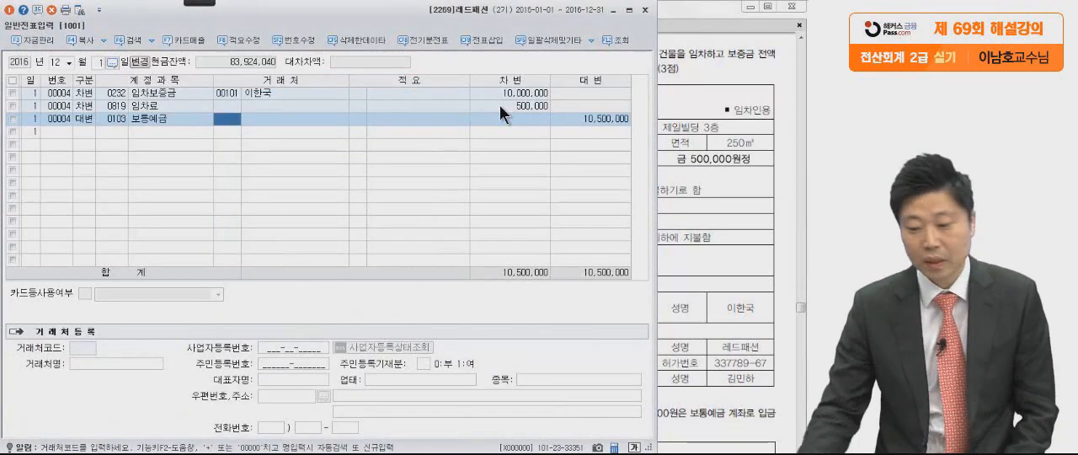
Mark the 보증금 and 잔금 amounts and circle both 12월 1일 dates in the lease transaction, and clear the marks.
left_click(707, 235)
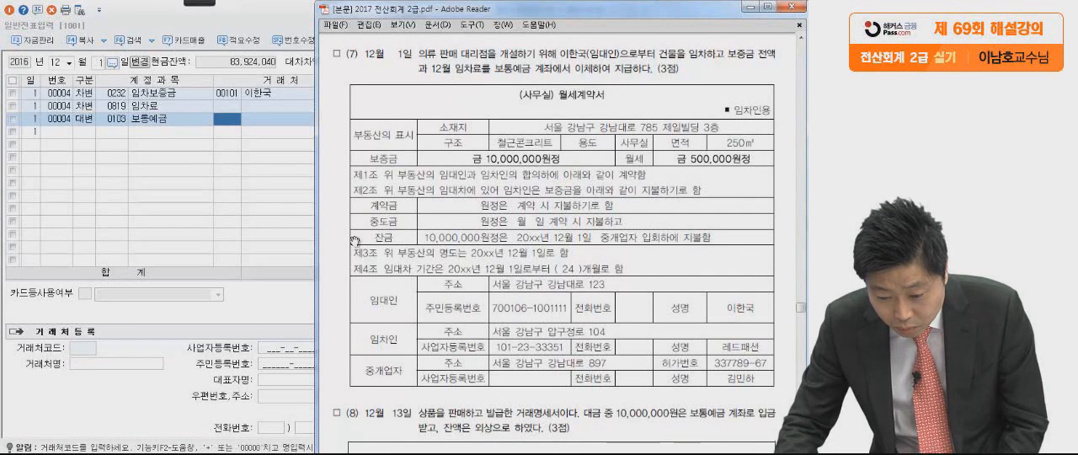
mouse_move(189, 4)
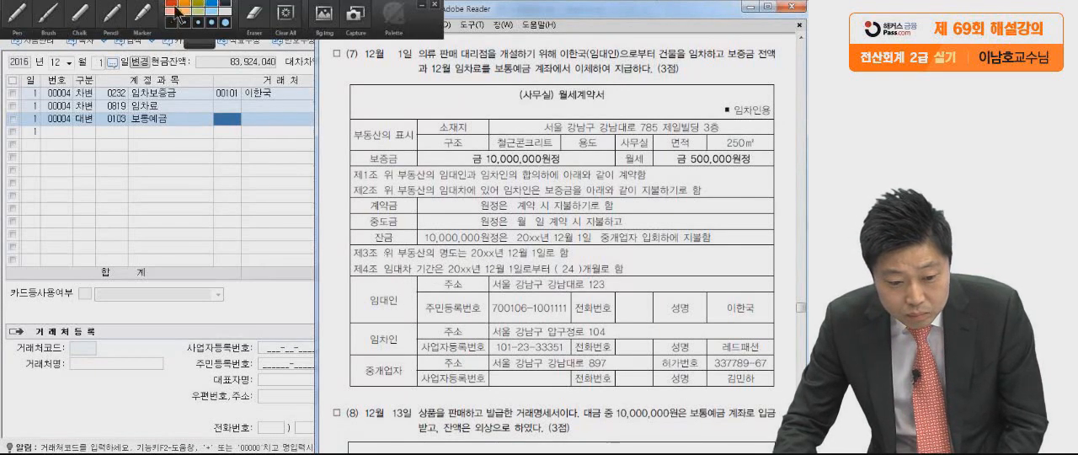
left_click(17, 27)
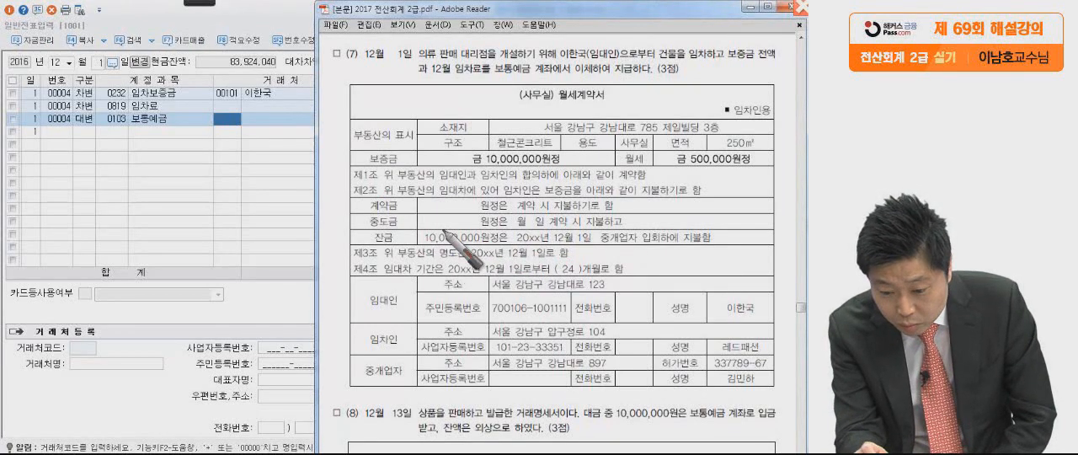
left_click_drag(453, 165, 564, 163)
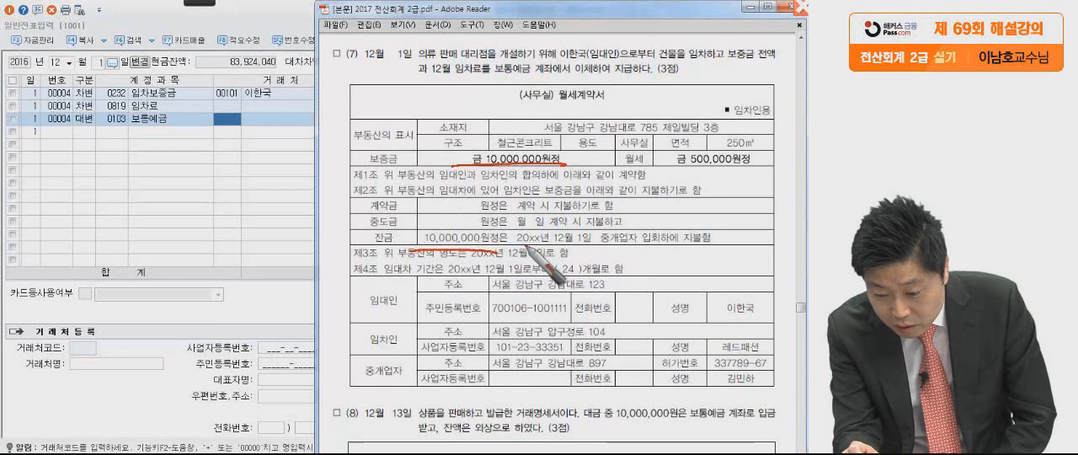
left_click_drag(589, 232, 591, 244)
left_click_drag(727, 242, 737, 246)
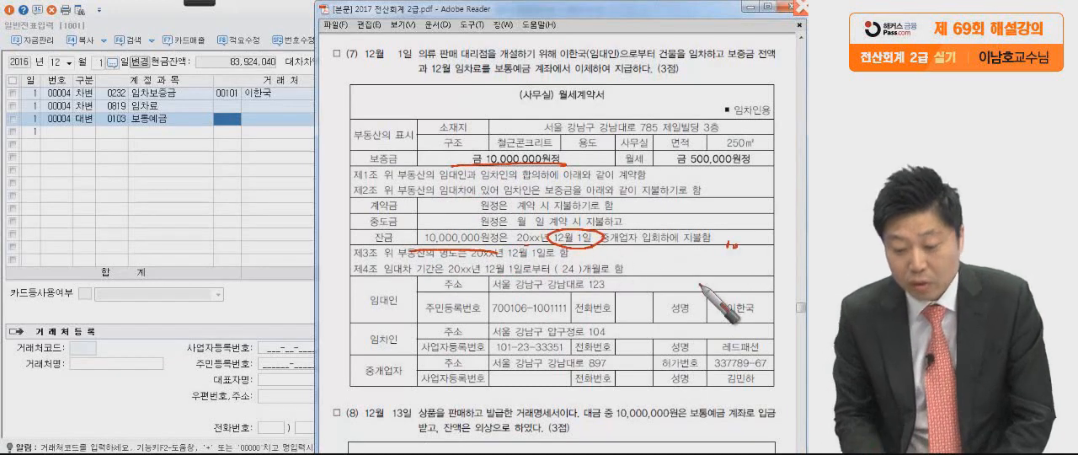
mouse_move(418, 48)
left_mouse_down()
mouse_move(360, 44)
mouse_move(341, 105)
left_mouse_up()
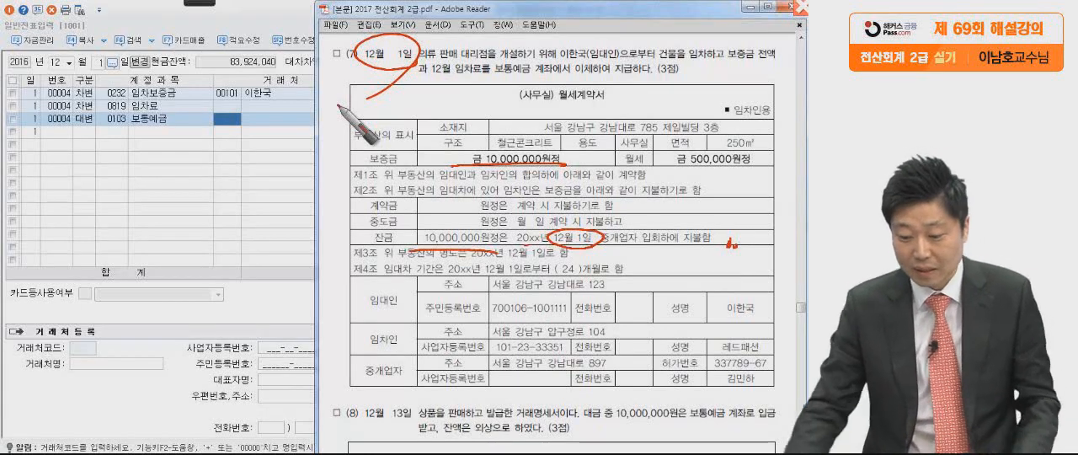
key("Escape")
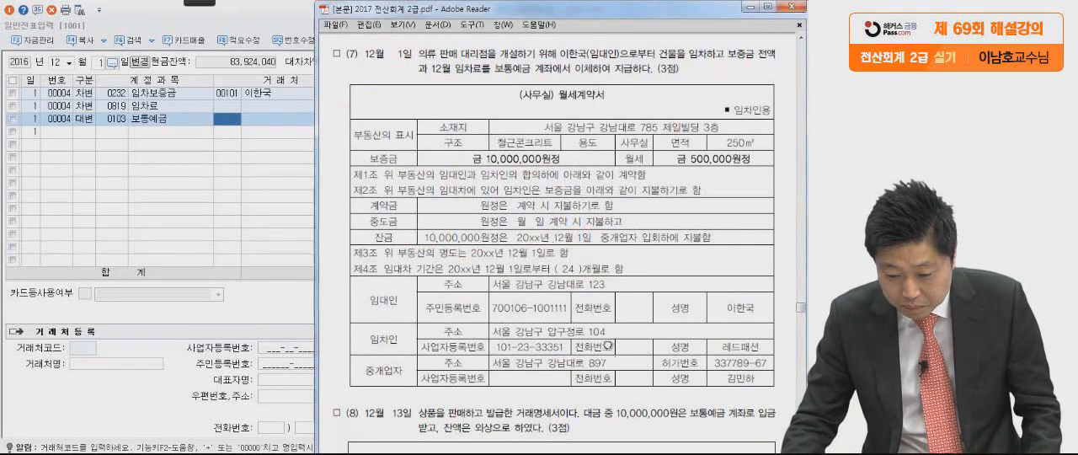
Go to the 12월 13일 sale (8) and mark 대금 중 10,000,000원, 보통예금, 잔액은 외상 and the 19,000,000 공급가액.
scroll(644, 423, "down", 2)
scroll(644, 424, "down", 8)
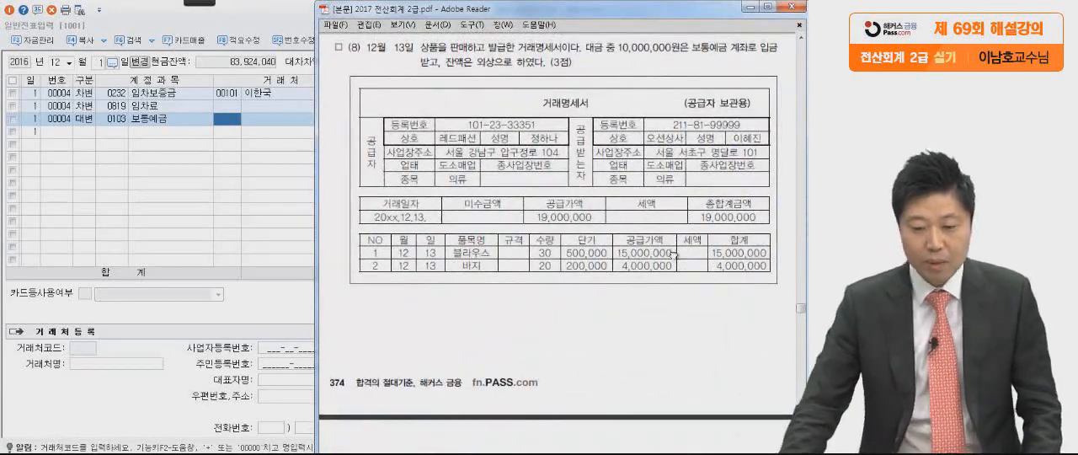
mouse_move(204, 3)
left_click(44, 15)
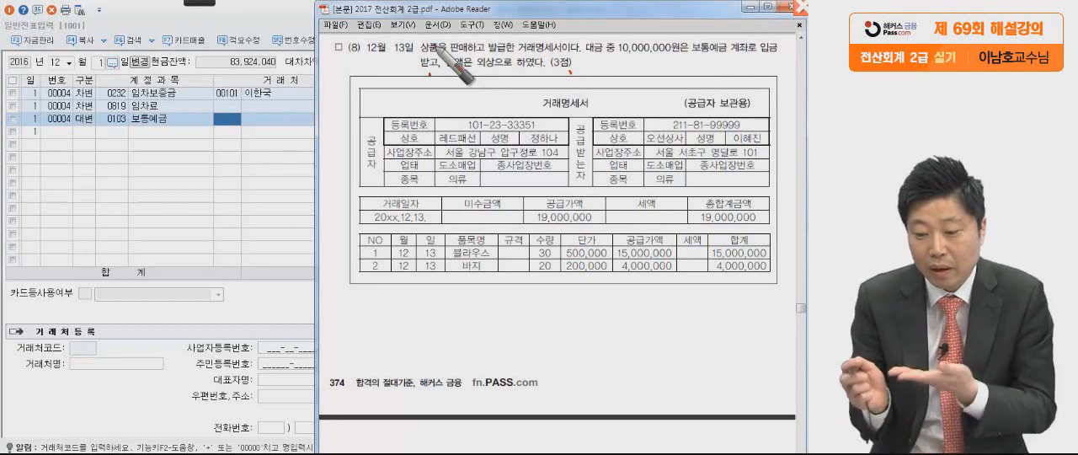
left_click_drag(579, 59, 733, 64)
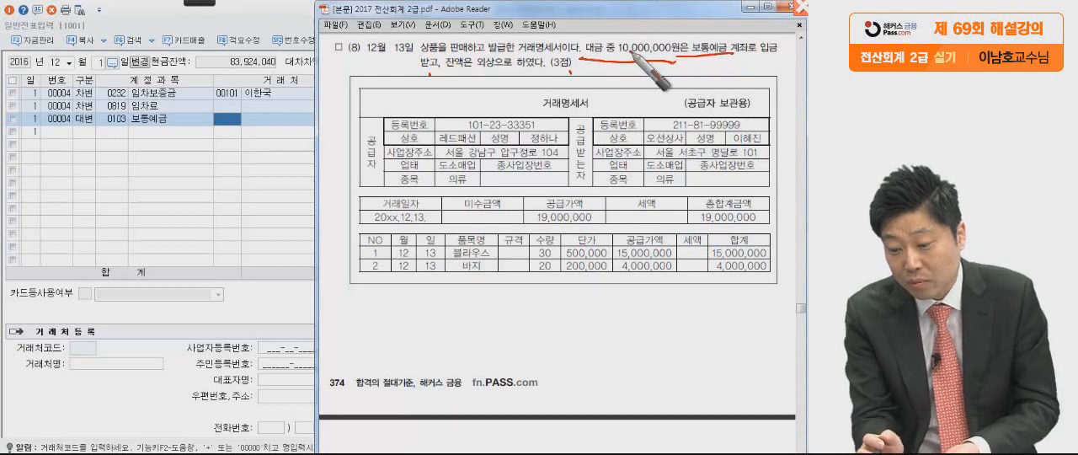
left_click(771, 47)
left_click_drag(440, 79, 518, 76)
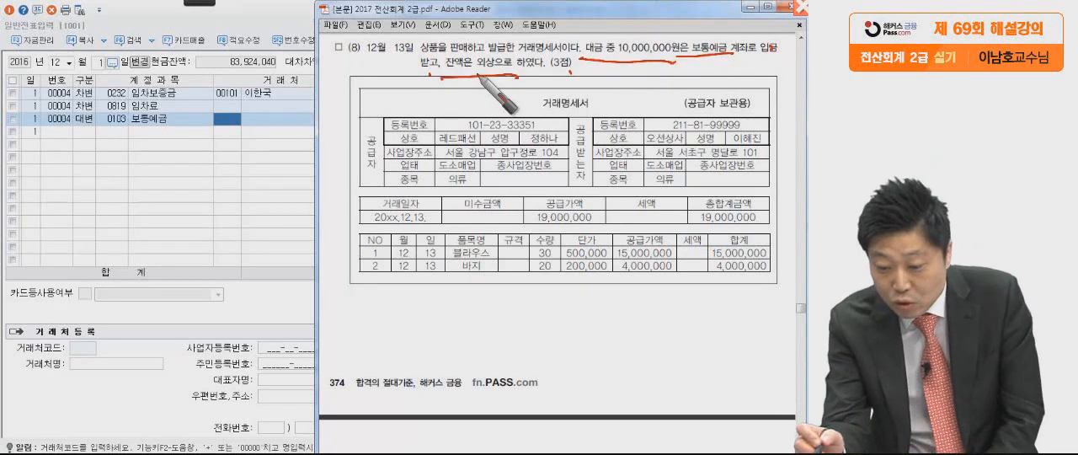
mouse_move(606, 209)
left_mouse_down()
mouse_move(541, 224)
mouse_move(602, 220)
mouse_move(563, 263)
left_mouse_up()
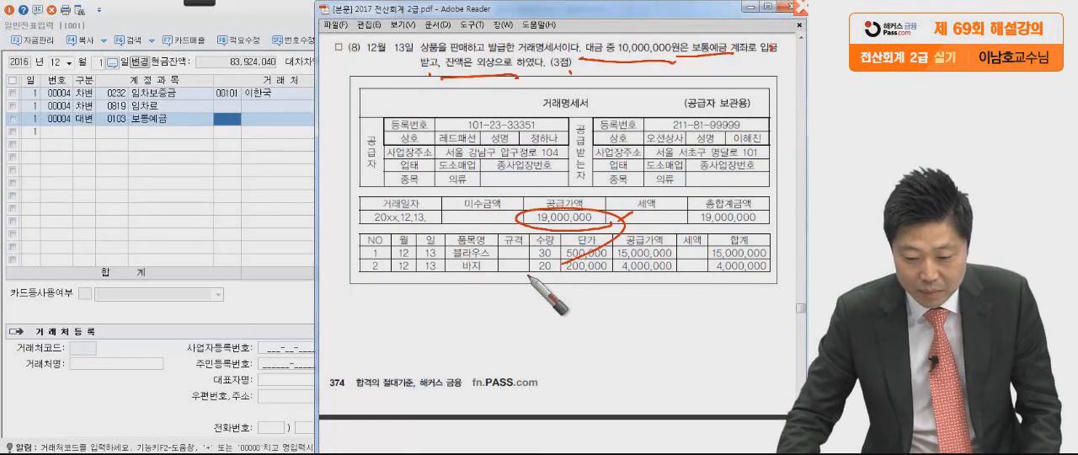
Clear the pen marks and set the 일반전표입력 date to 12월 13일.
key("Escape")
left_click(97, 61)
type("13")
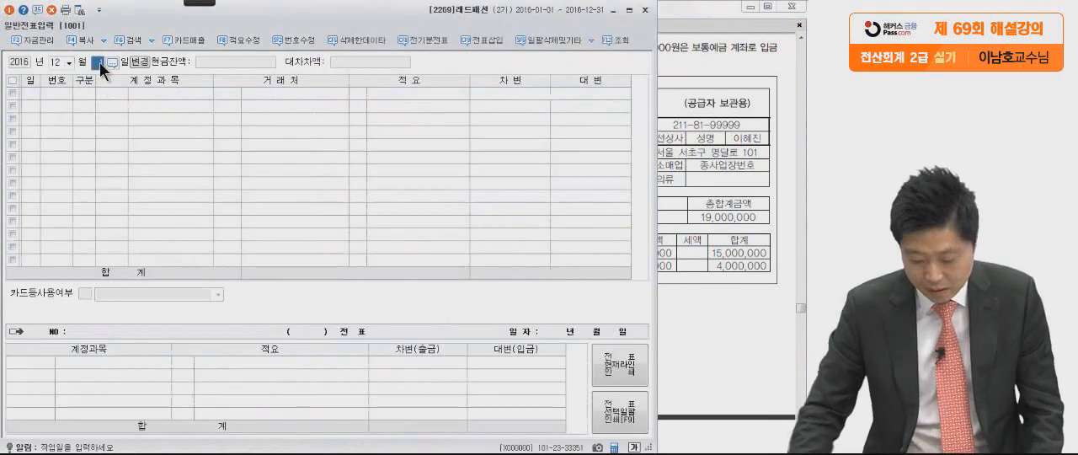
key("Return")
Start a credit (대변) line for account 0401 상품매출 on 12월 13일.
type("4")
key("Return")
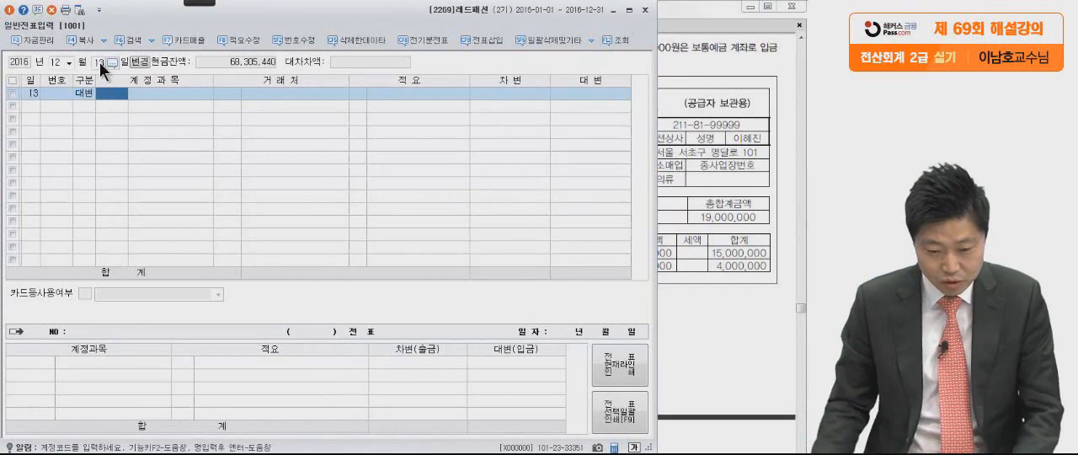
type("상품")
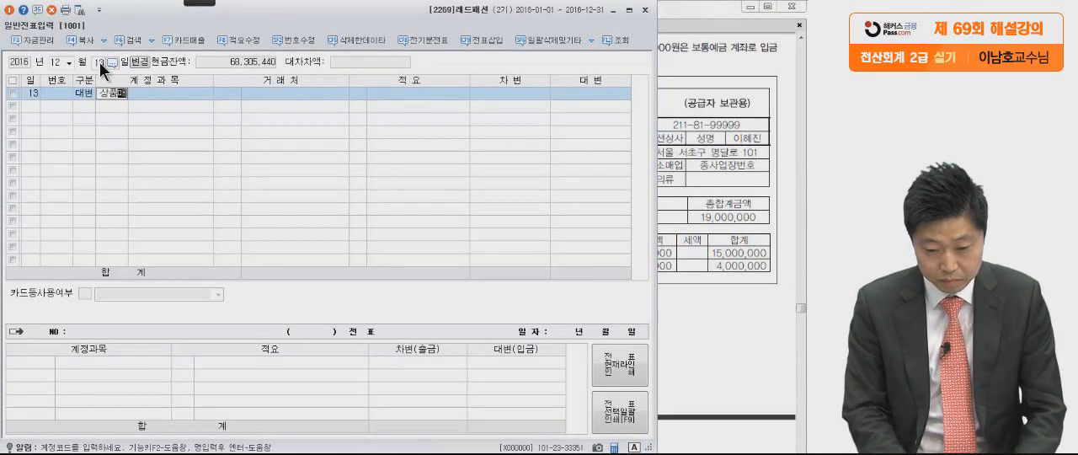
type("매")
key("Return")
key("Return")
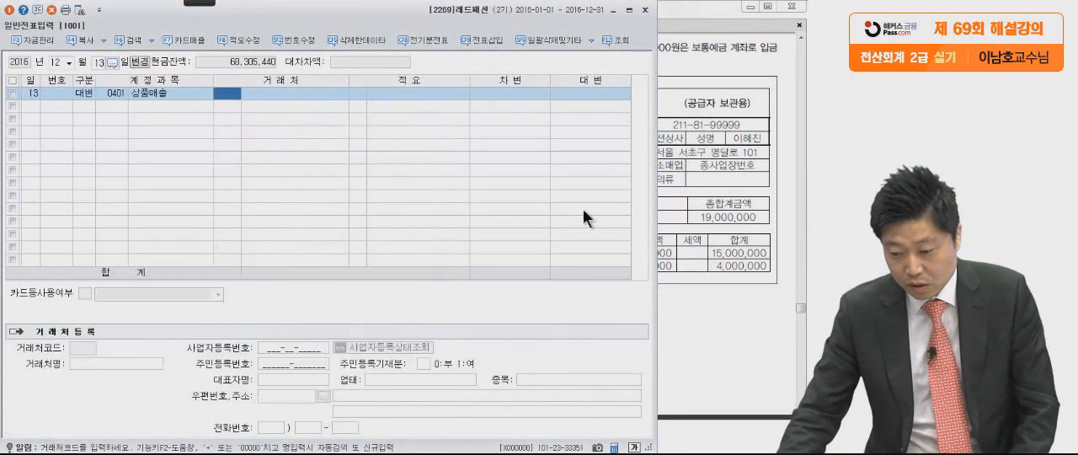
Enter 19,000,000 as the credit amount of the 상품매출 line on 12월 13일.
left_click(705, 242)
left_click(316, 104)
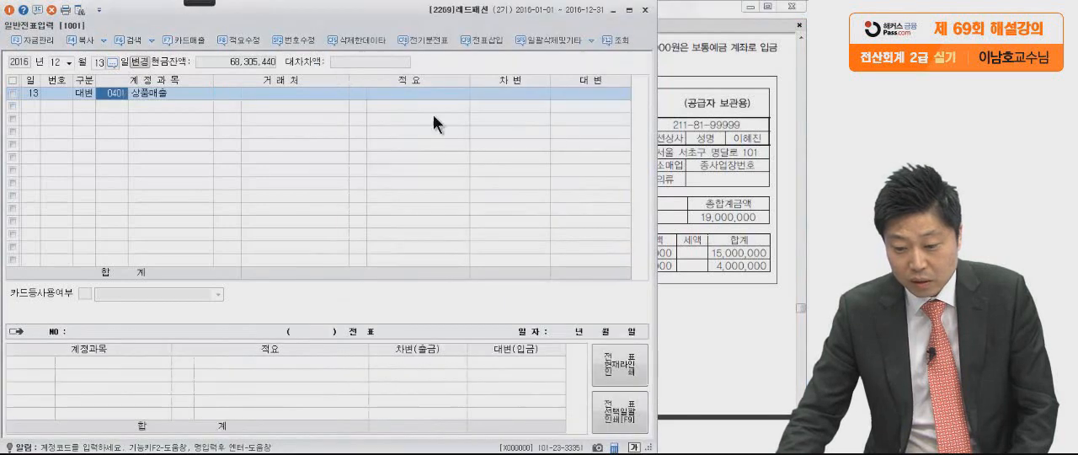
left_click(595, 97)
type("190")
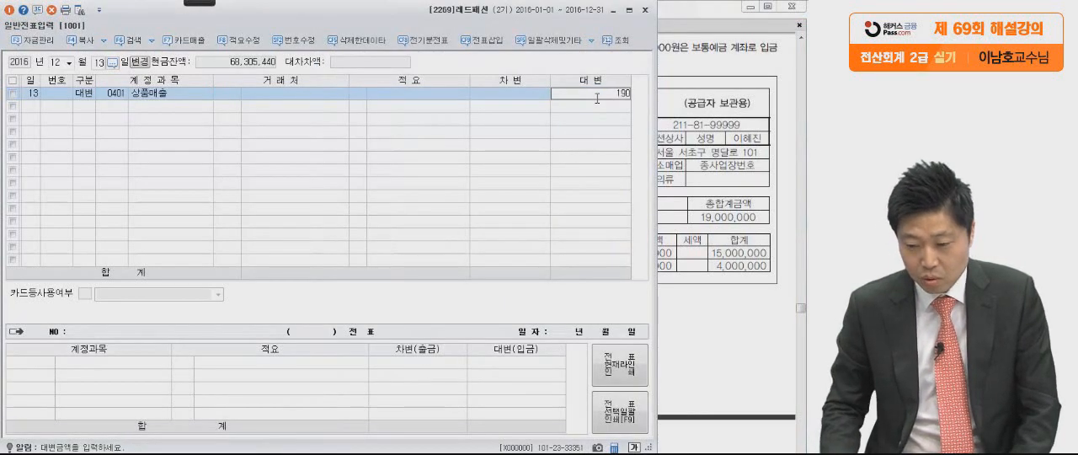
key("Return")
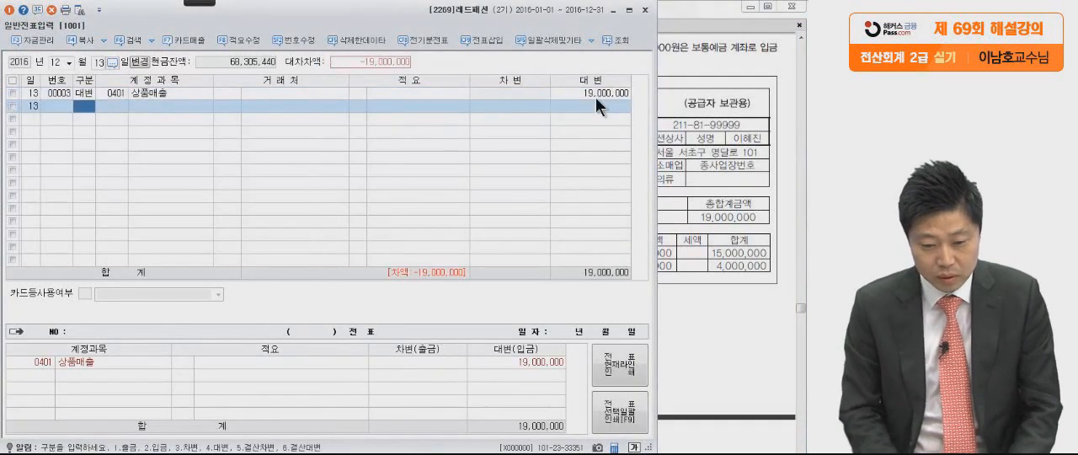
Add a debit (차변) line for account 0103 보통예금 with an amount of 10,000,000.
type("3")
key("Return")
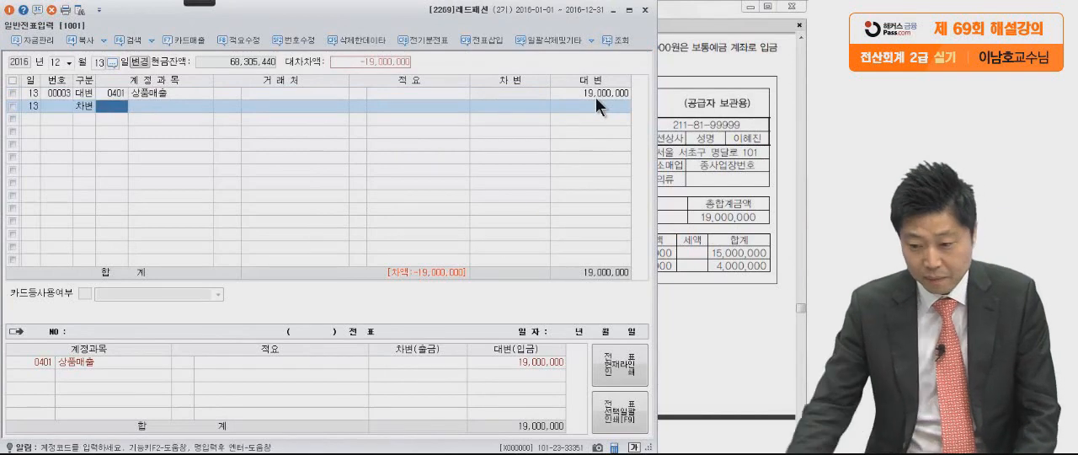
left_click(684, 109)
left_click(240, 124)
type("보통")
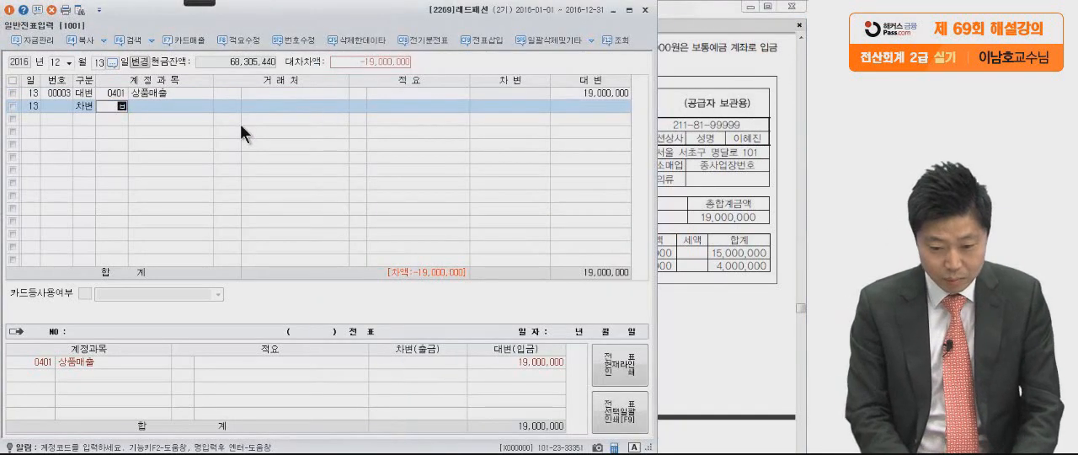
key("Return")
key("Return")
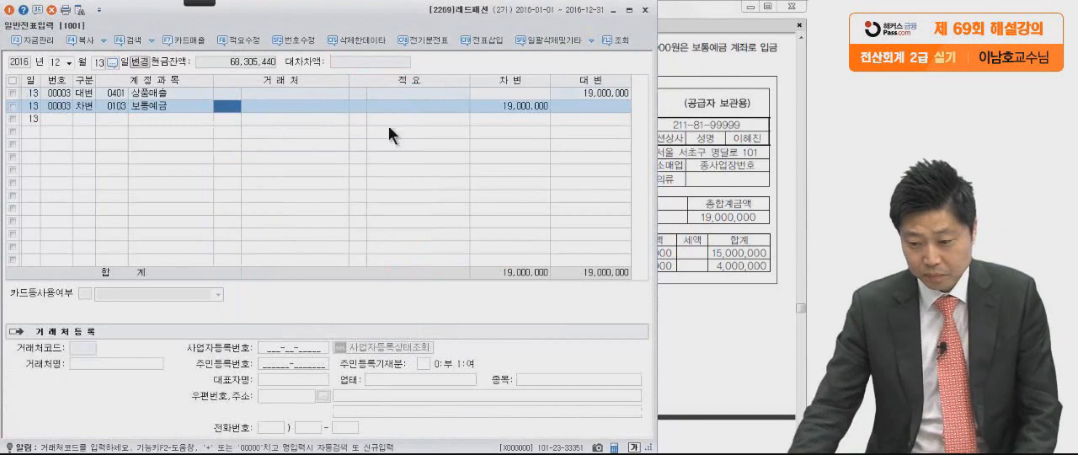
left_click(499, 107)
type("10,000,000")
Add a debit (차변) line for account 0108 외상매출금 with the remaining 9,000,000.
key("Return")
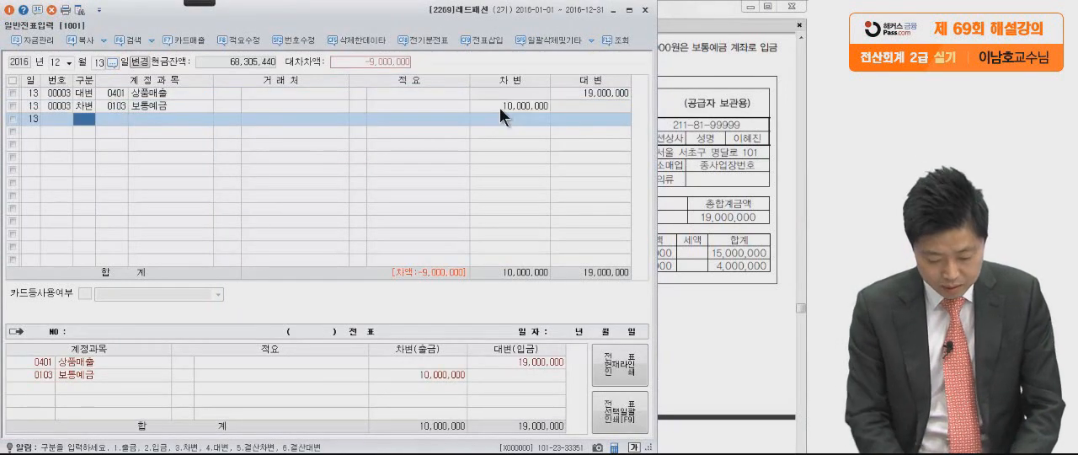
type("3")
key("Return")
left_click(712, 84)
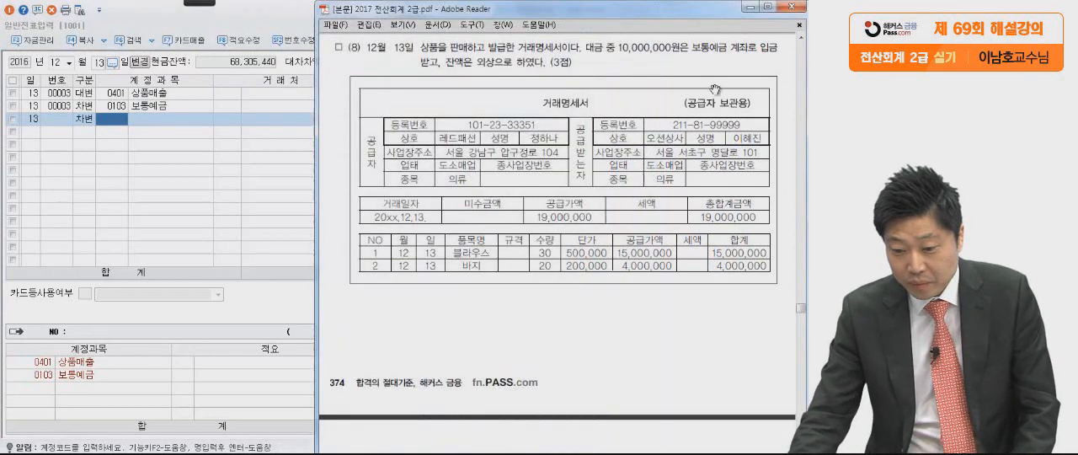
left_click(208, 198)
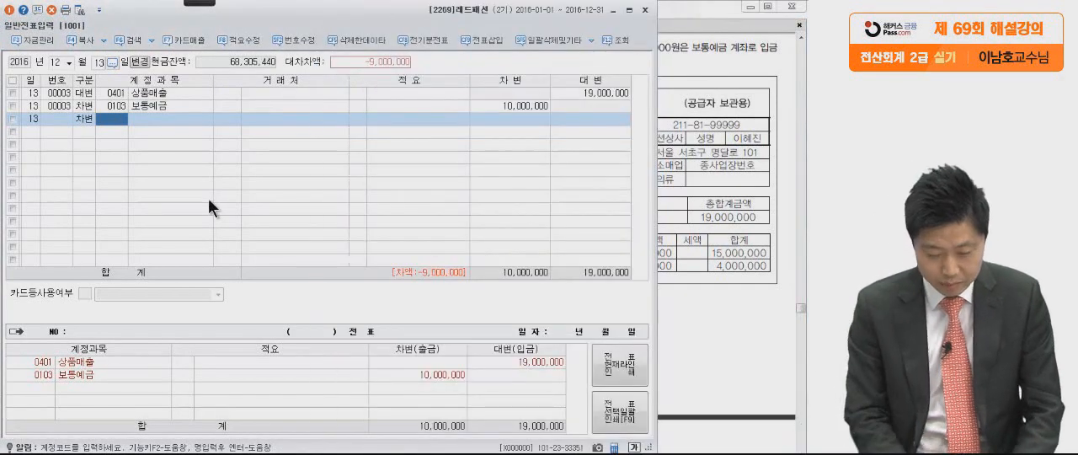
type("외상매")
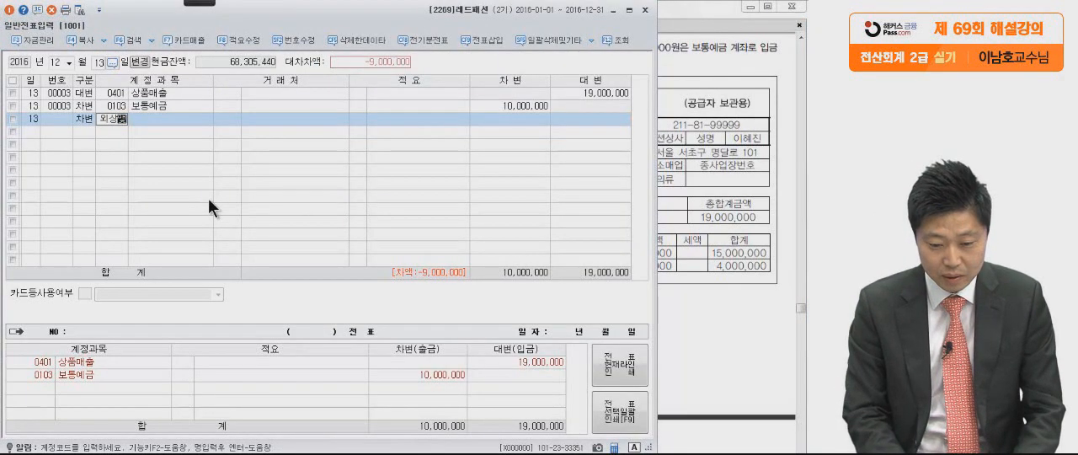
key("Return")
key("Return")
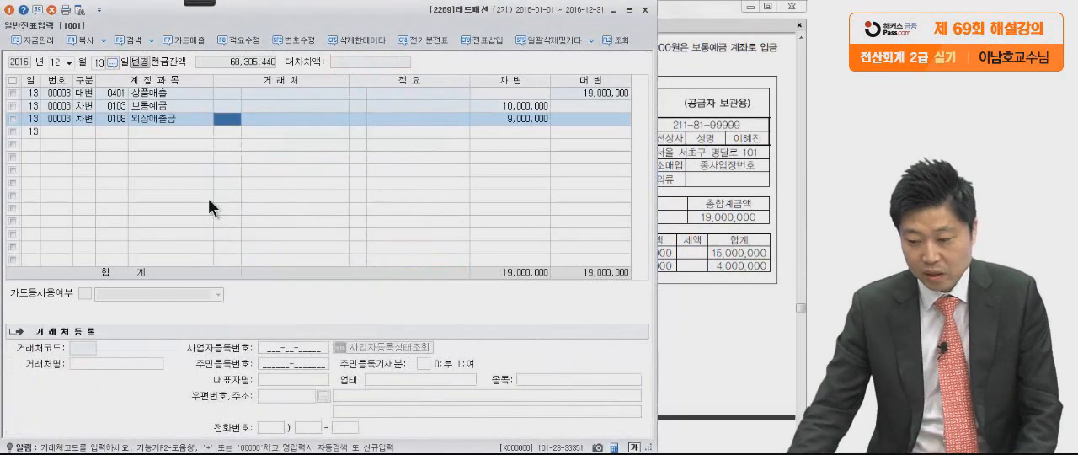
Circle 공급자 with 레드패션 and 공급받는자 with 오션상사 on the 거래명세서, and clear the marks.
left_click(719, 213)
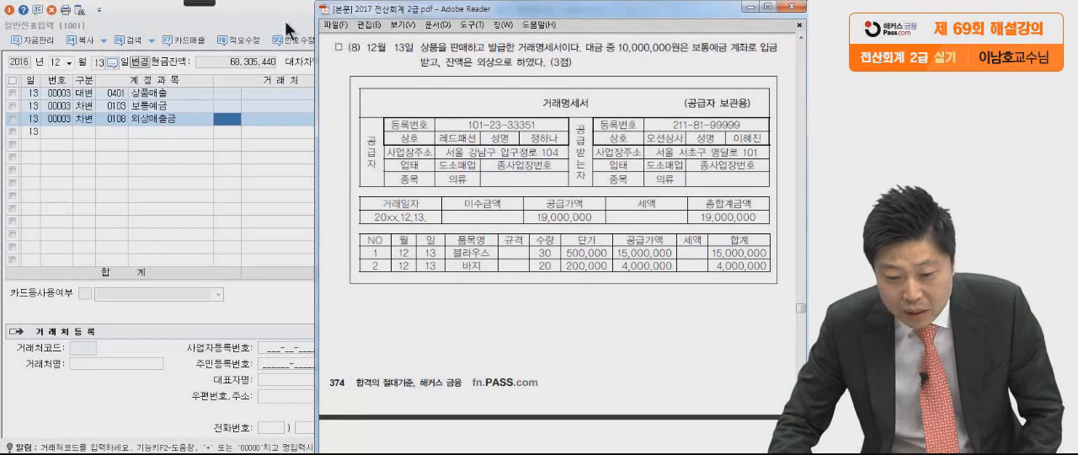
mouse_move(199, 4)
left_click(48, 16)
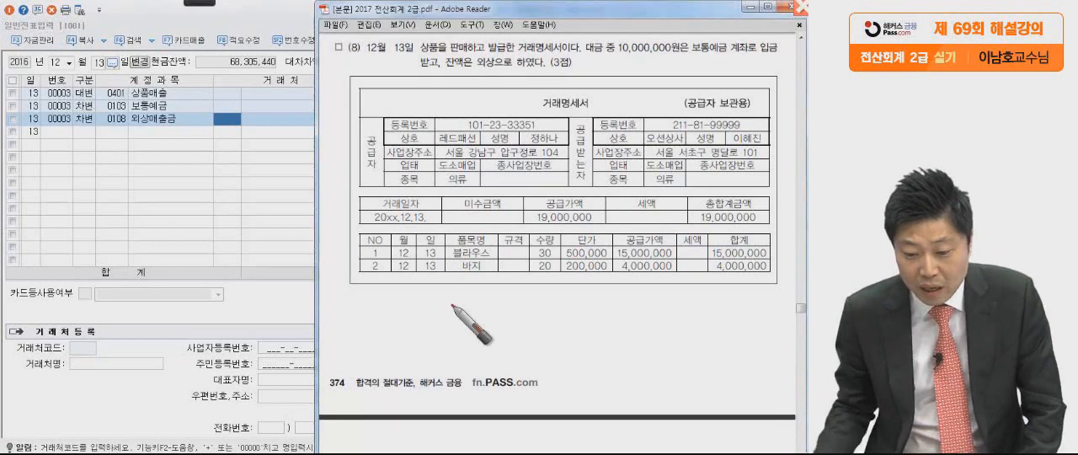
left_click_drag(483, 136, 446, 127)
mouse_move(370, 127)
left_mouse_down()
mouse_move(336, 168)
mouse_move(373, 221)
left_mouse_up()
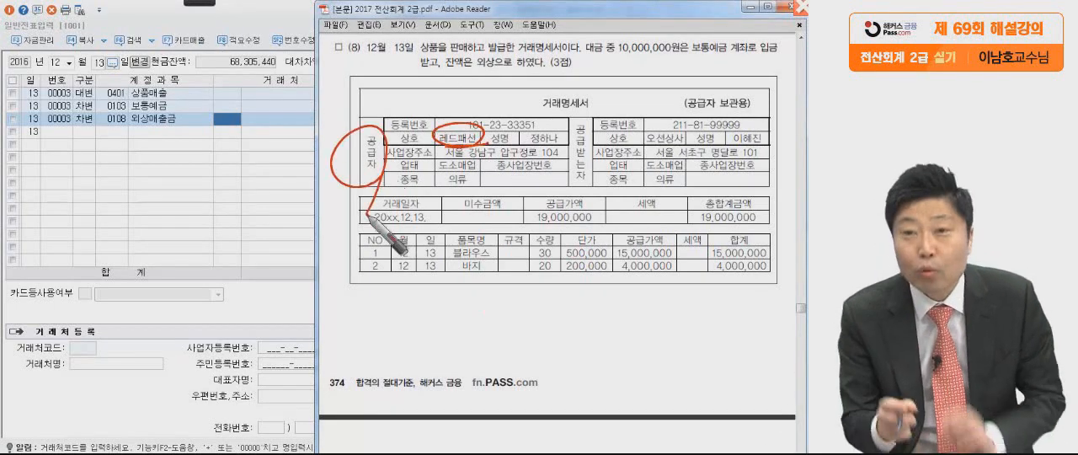
left_click_drag(600, 189, 581, 180)
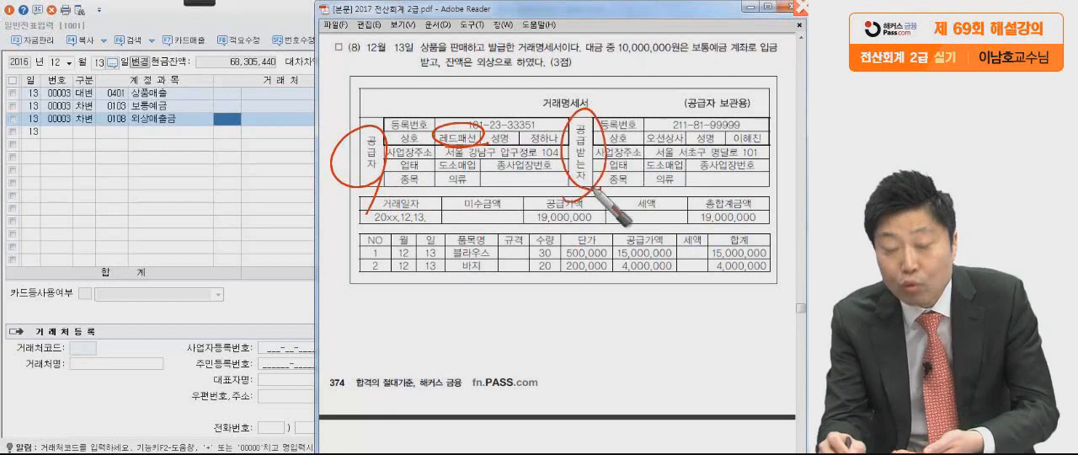
mouse_move(693, 153)
left_mouse_down()
mouse_move(644, 132)
mouse_move(684, 156)
left_mouse_up()
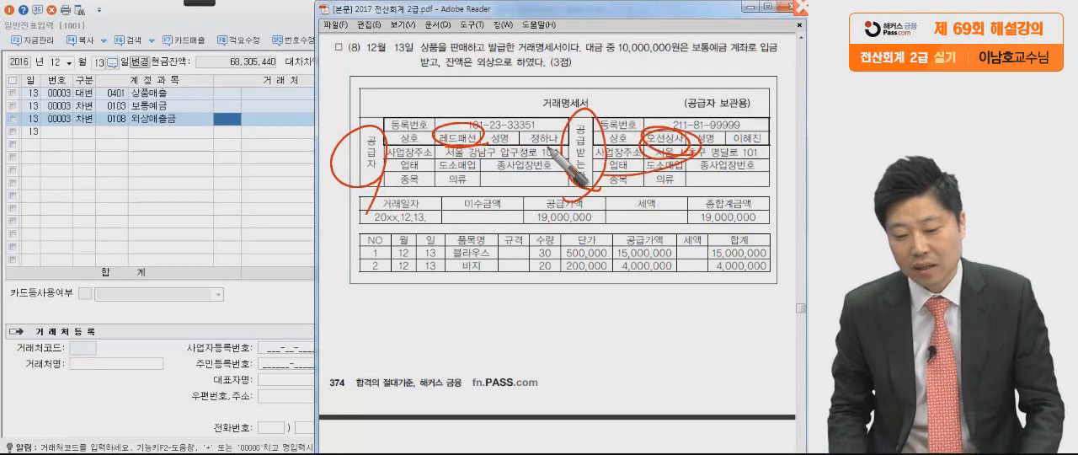
key("Escape")
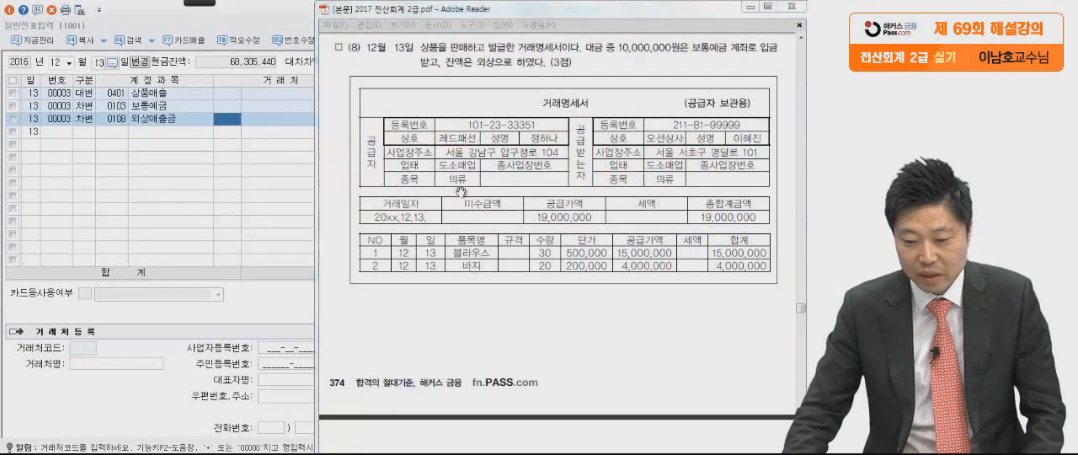
Set the 거래처 of the 외상매출금 line to 03001 오션상사.
left_click(270, 195)
type("오션")
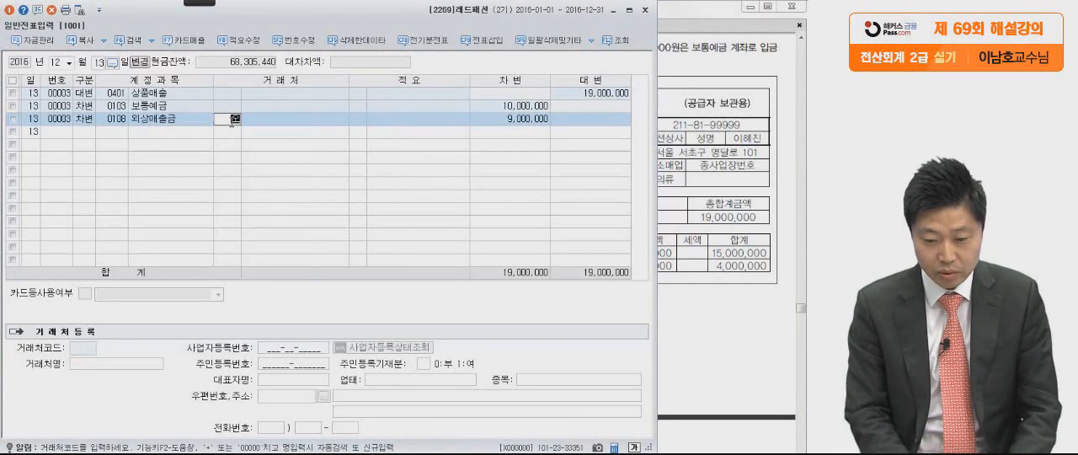
type("사")
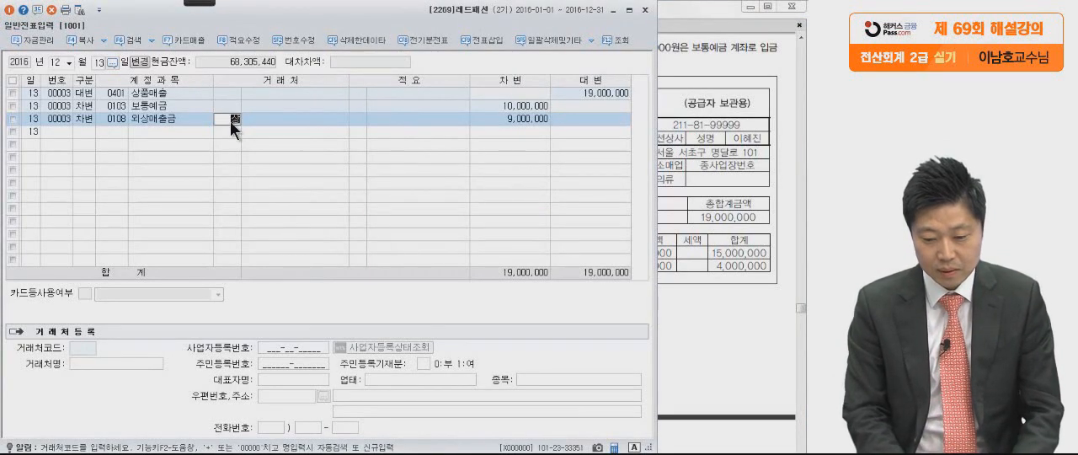
key("Return")
key("Return")
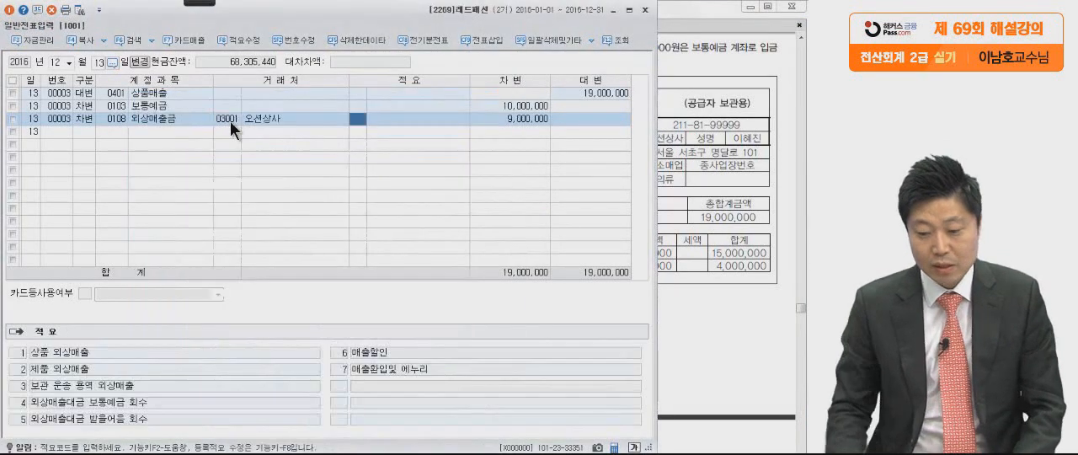
Circle 오션상사, 공급받는자 and question number (8) in the PDF, and tick the 대금 wording and the end of the item table.
left_click(724, 219)
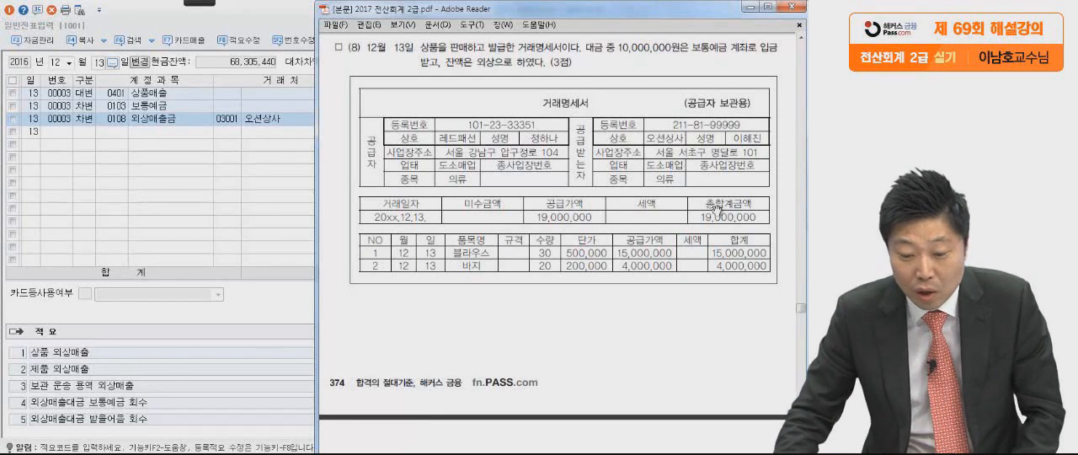
mouse_move(187, 3)
left_click(18, 14)
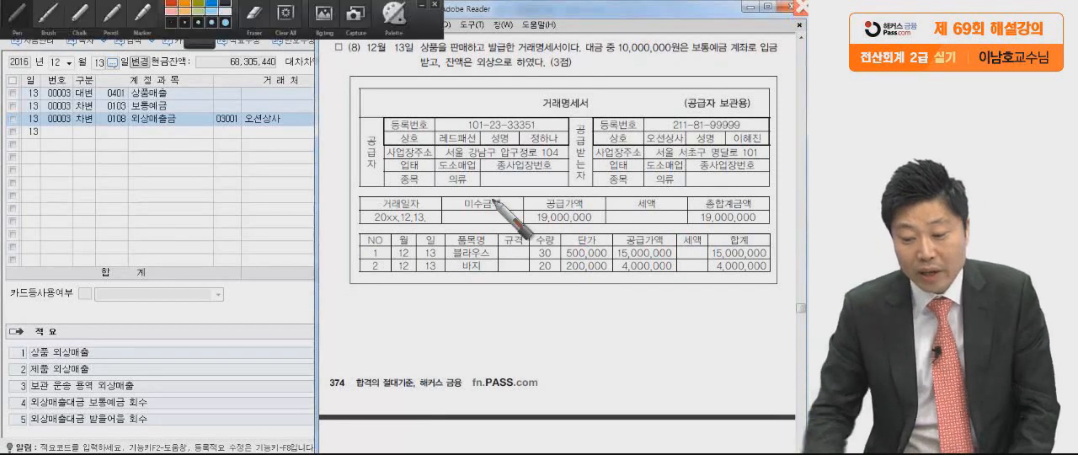
left_click_drag(682, 142, 677, 150)
left_click_drag(584, 120, 567, 234)
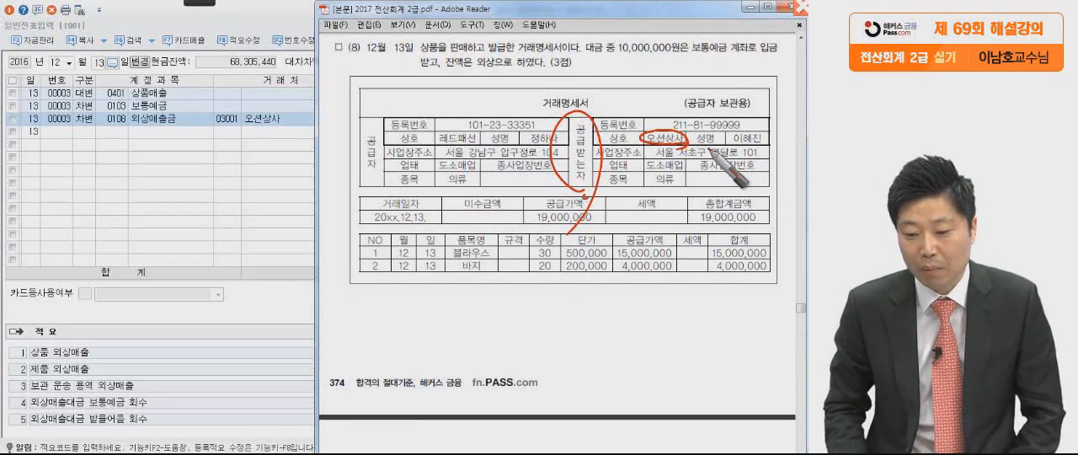
left_click_drag(330, 53, 316, 104)
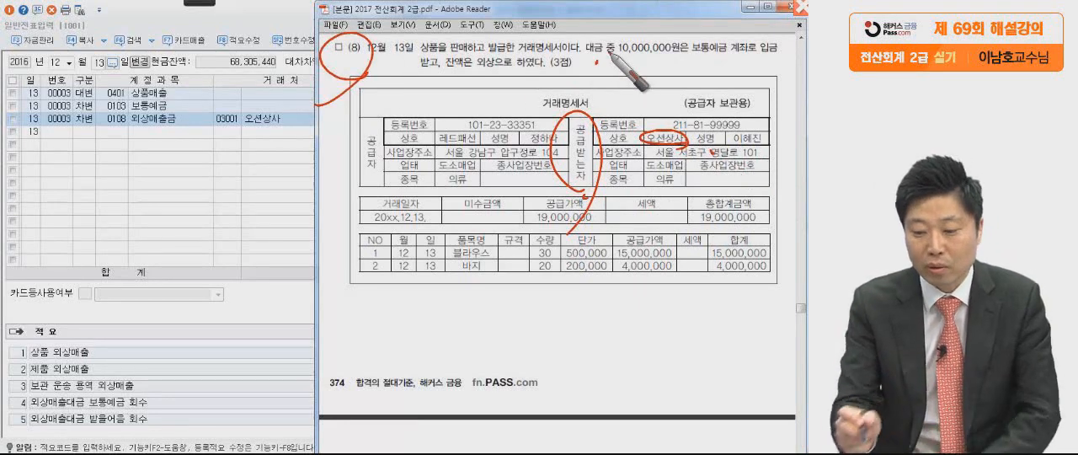
left_click_drag(599, 78, 612, 59)
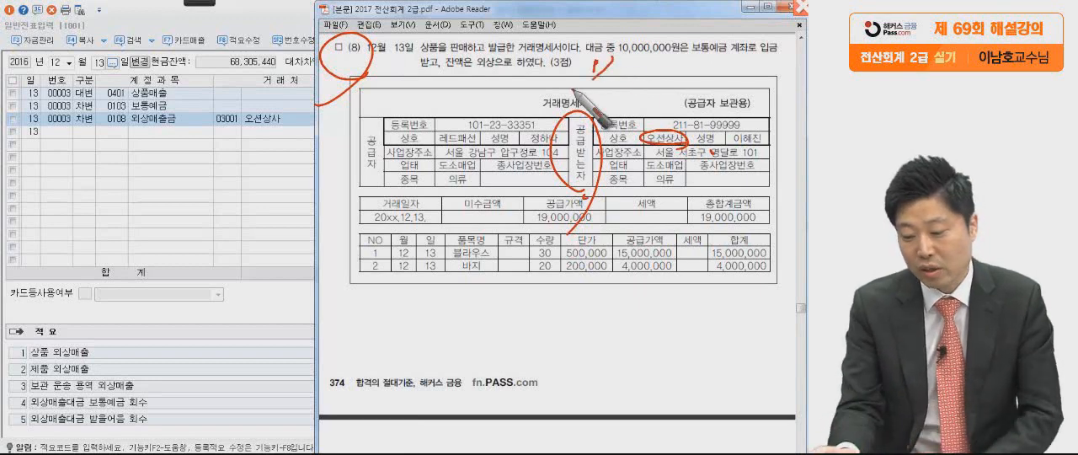
left_click_drag(754, 284, 772, 268)
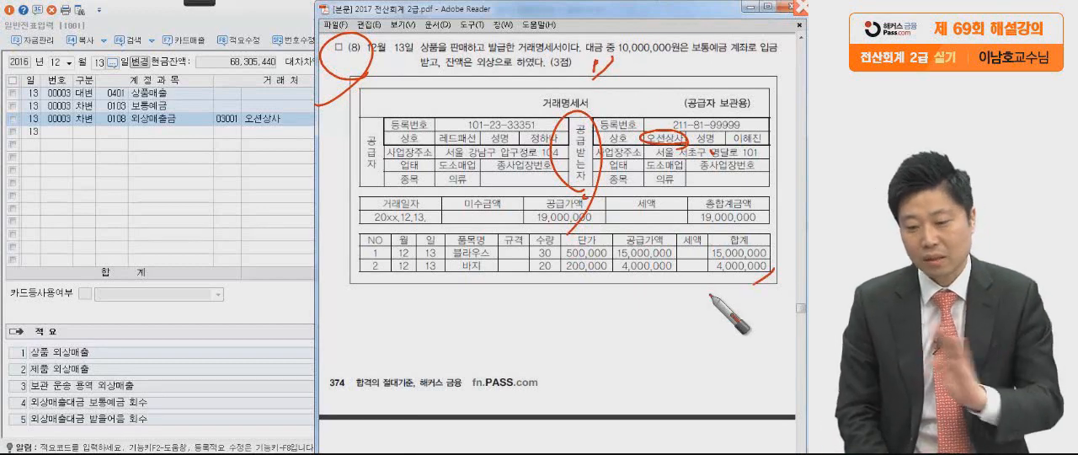
Re-circle 공급받는자 and 오션상사 on the 거래명세서 for emphasis, and clear all pen marks.
left_click_drag(653, 153, 631, 145)
left_click_drag(584, 165, 582, 180)
left_click_drag(684, 134, 655, 147)
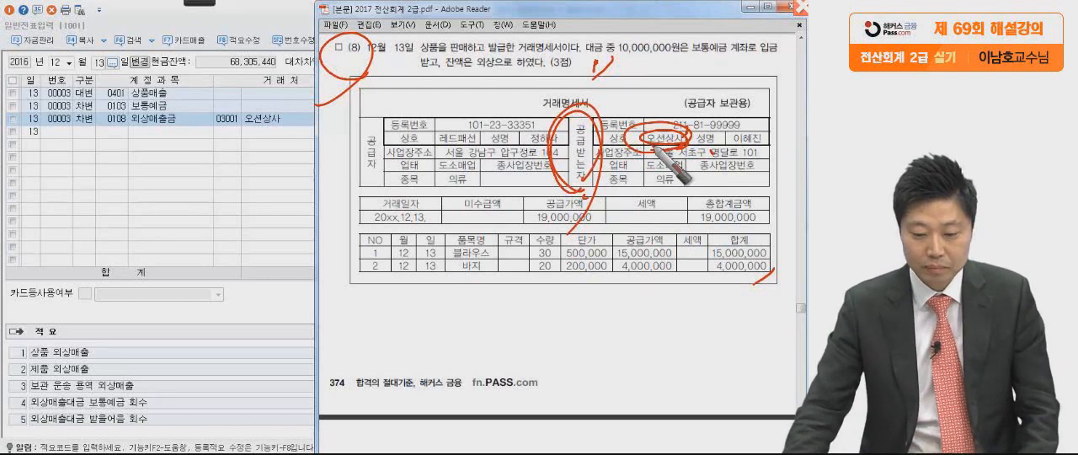
key("Escape")
Go to 문제5, the 일반전표입력 error corrections, on the next page of the exam PDF.
left_click(205, 169)
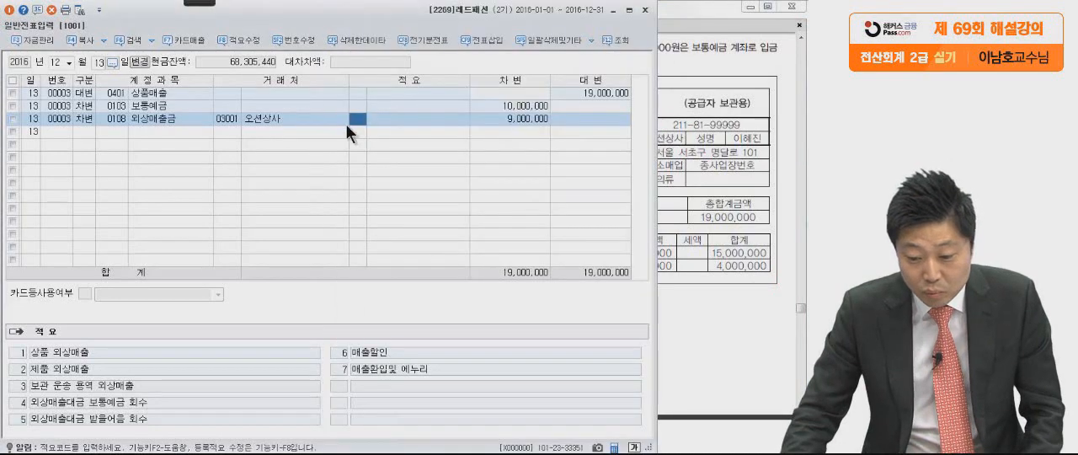
left_click(682, 204)
scroll(670, 253, "down", 6)
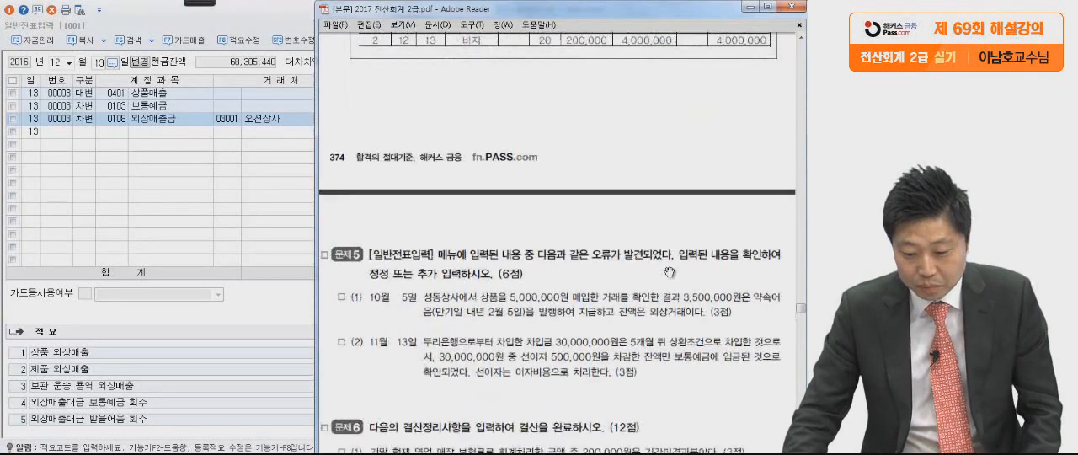
scroll(646, 319, "down", 3)
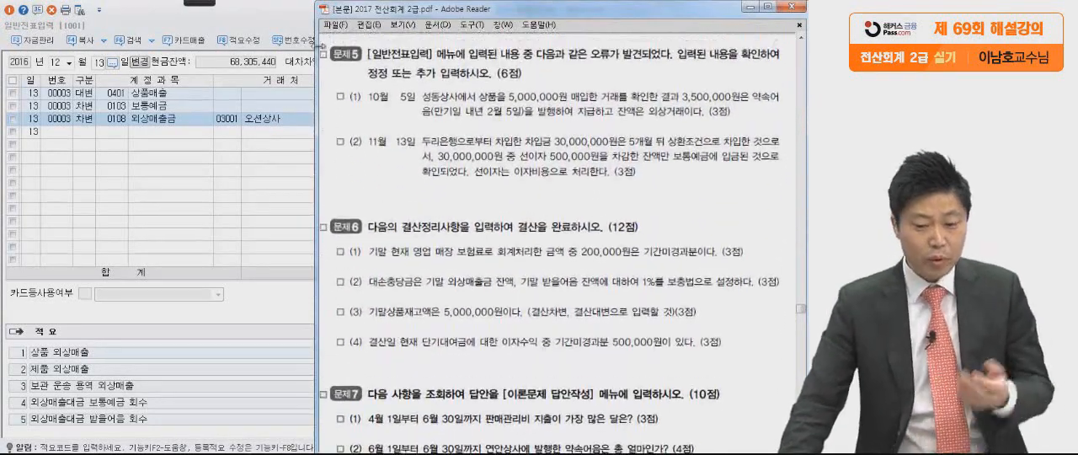
Close the 12월 13일 voucher window and reopen a blank 일반전표입력 for the 문제5 corrections.
left_click(276, 26)
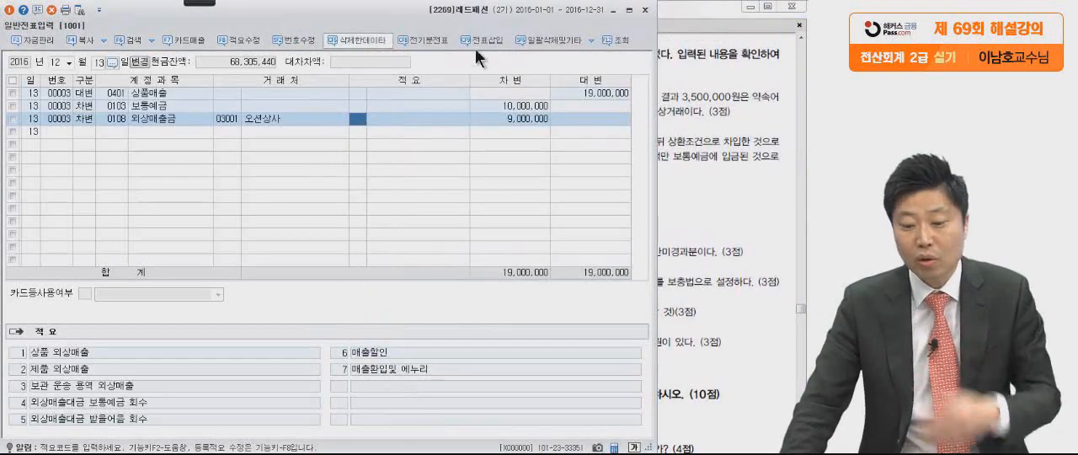
left_click(644, 10)
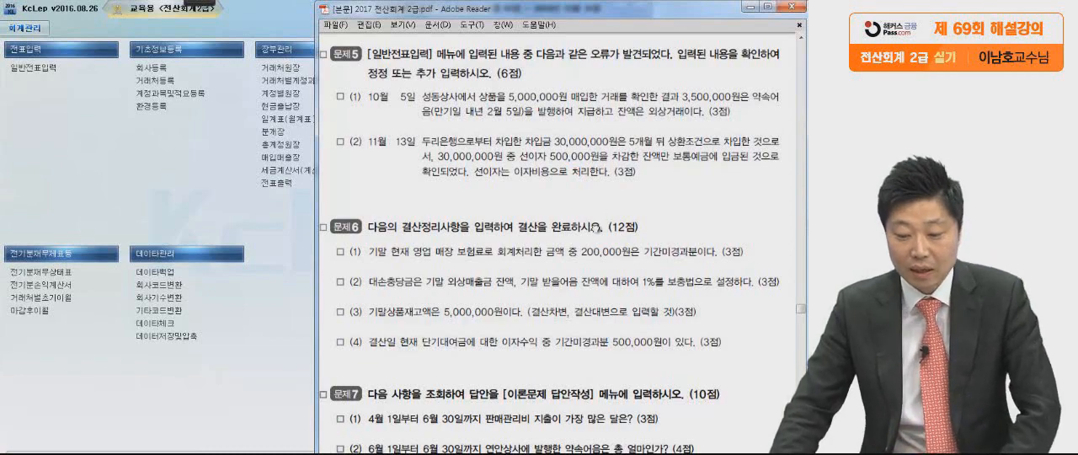
scroll(596, 194, "down", 2)
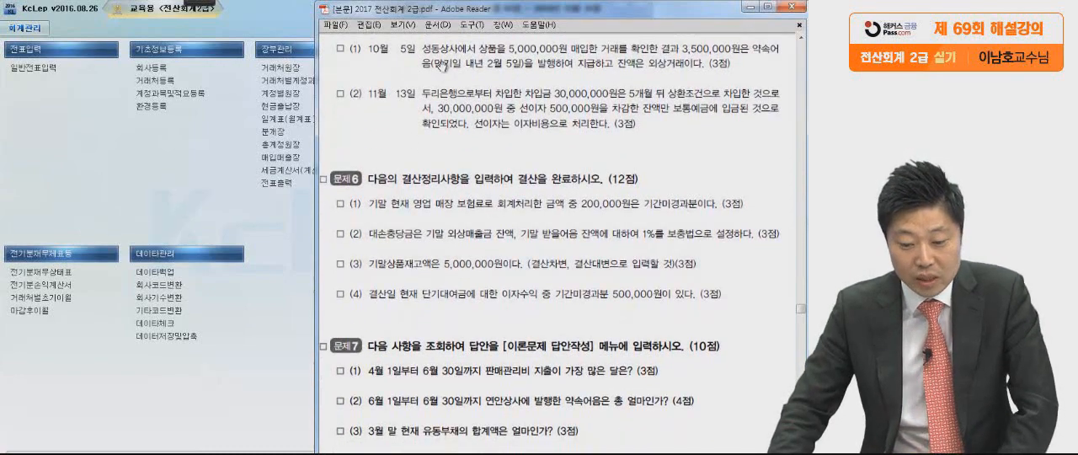
left_click(237, 181)
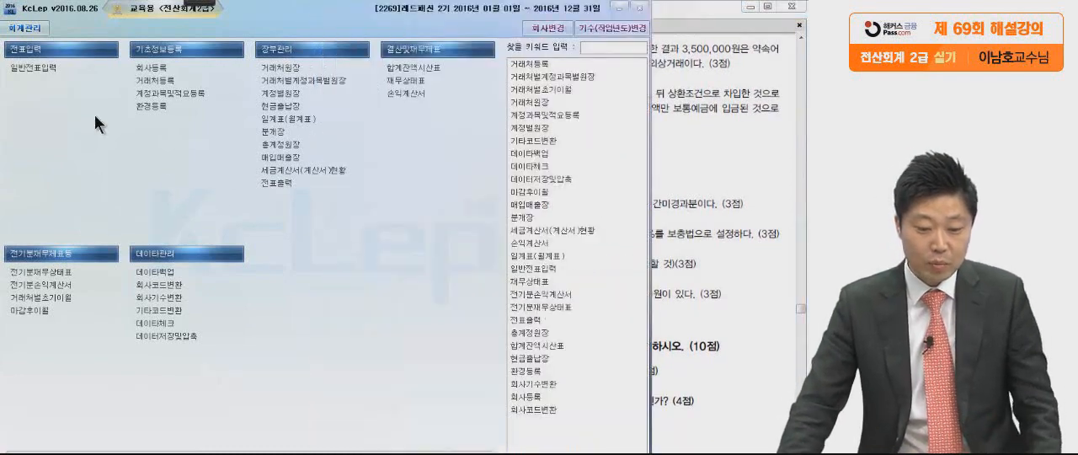
left_click(17, 68)
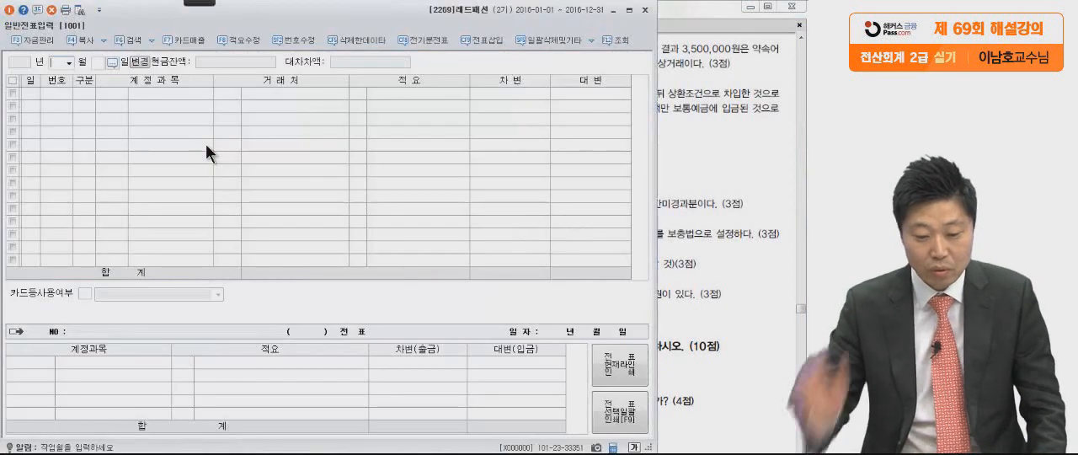
Load the 10월 5일 voucher in 일반전표입력 and check its 상품 debit and 외상매입금 credit lines.
type("10")
key("Return")
type("5")
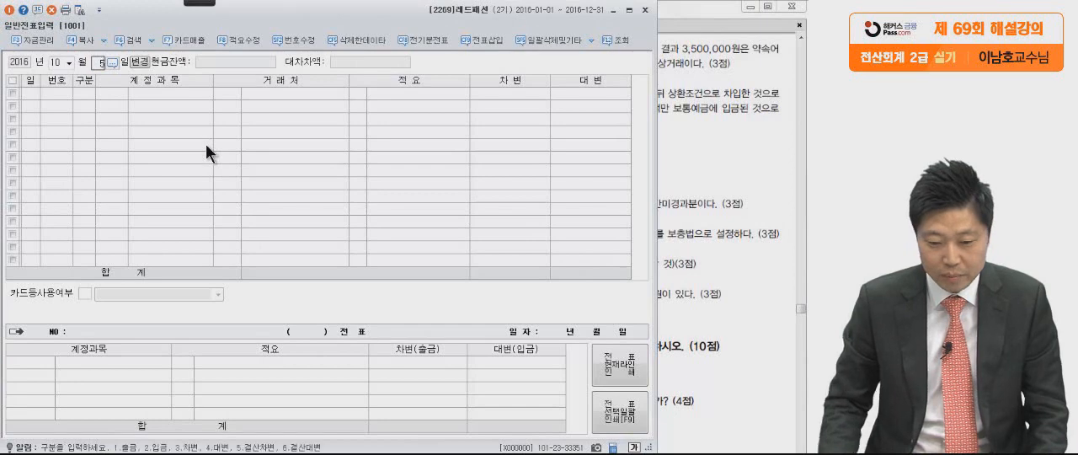
key("Return")
left_click(87, 92)
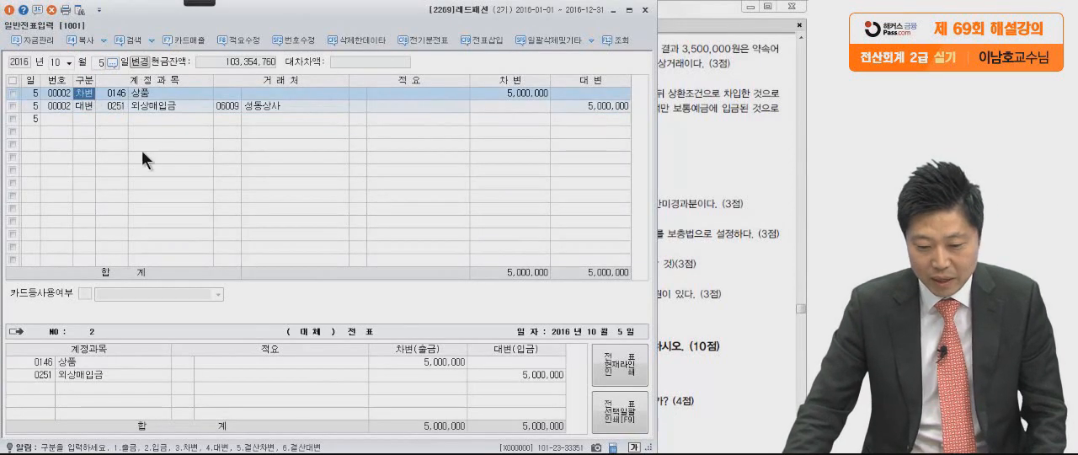
left_click(87, 105)
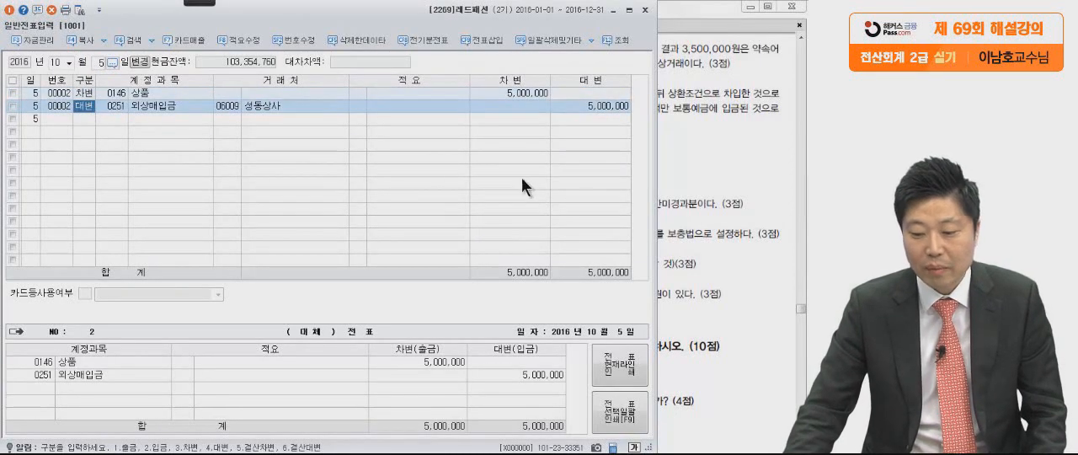
In the exam PDF, underline 3,500,000원 and 잔액은 외상거래이다 in 문제5 (1), and mark off the 약속어음 payment wording.
left_click(718, 201)
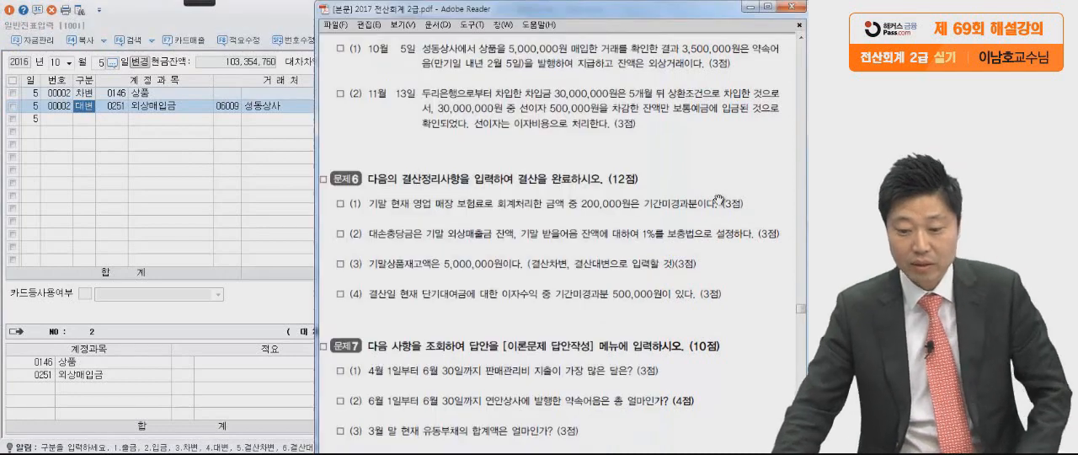
mouse_move(201, 3)
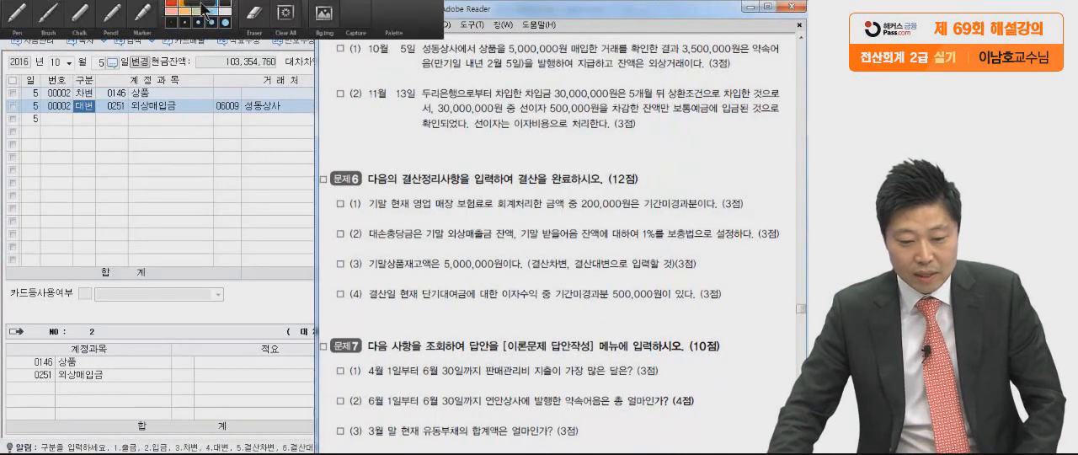
left_click(23, 14)
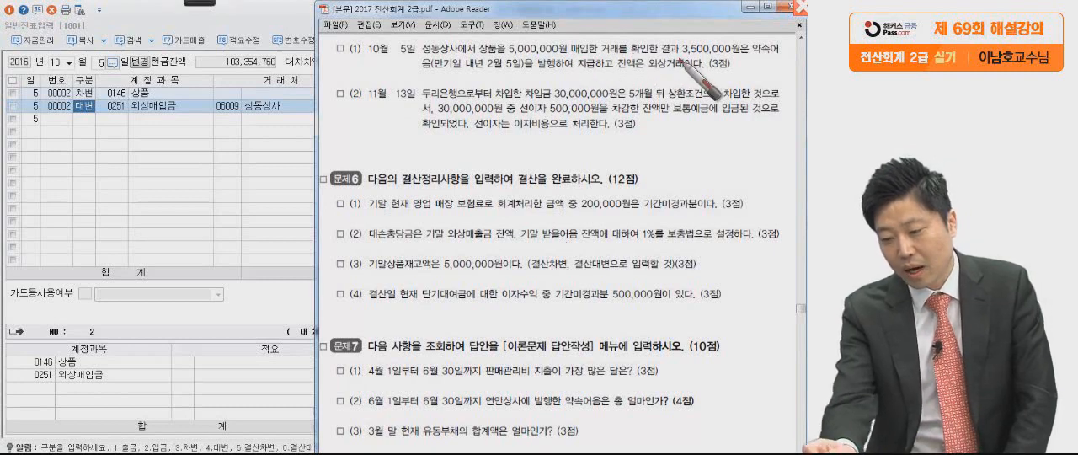
left_click_drag(748, 54, 675, 57)
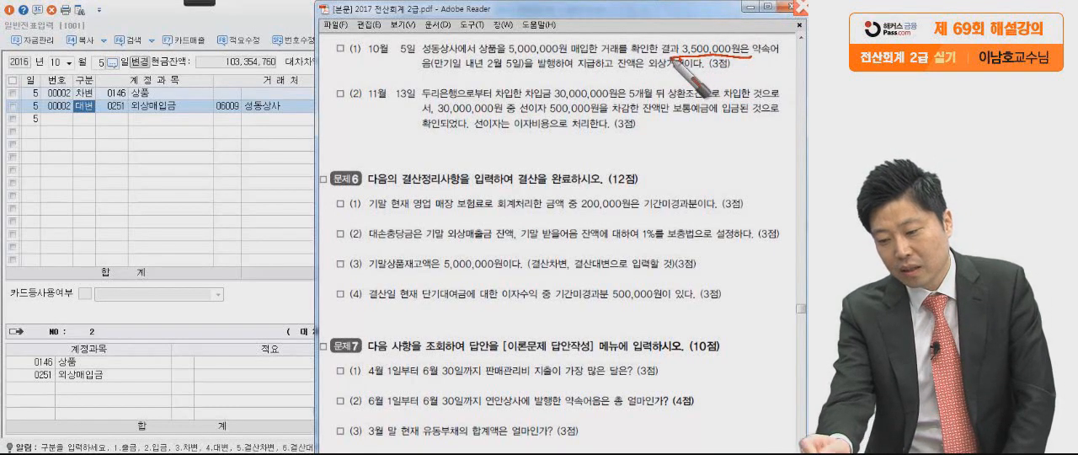
mouse_move(563, 73)
left_mouse_down()
mouse_move(616, 73)
mouse_move(599, 92)
left_mouse_up()
left_click_drag(638, 78, 754, 75)
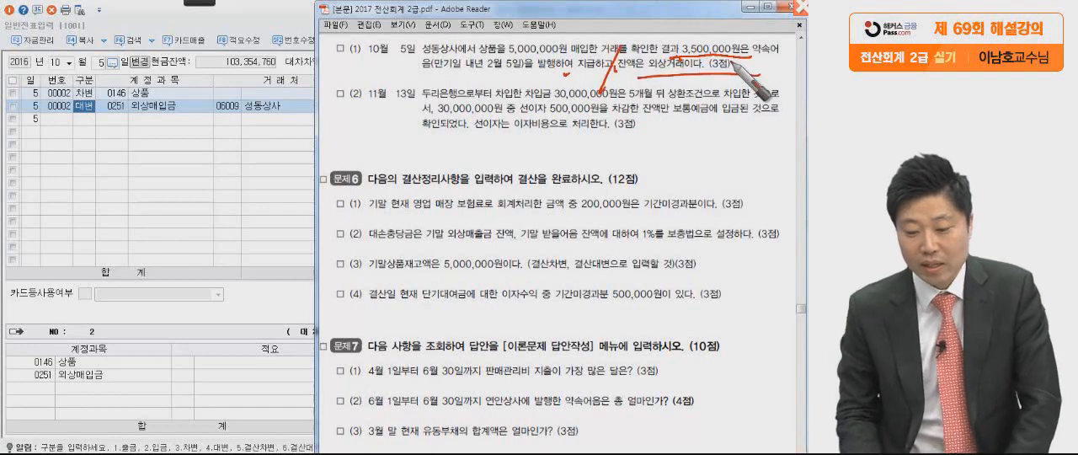
Set the credit amount of the 성동상사 외상매입금 line to 1,500,000.
left_click(127, 105)
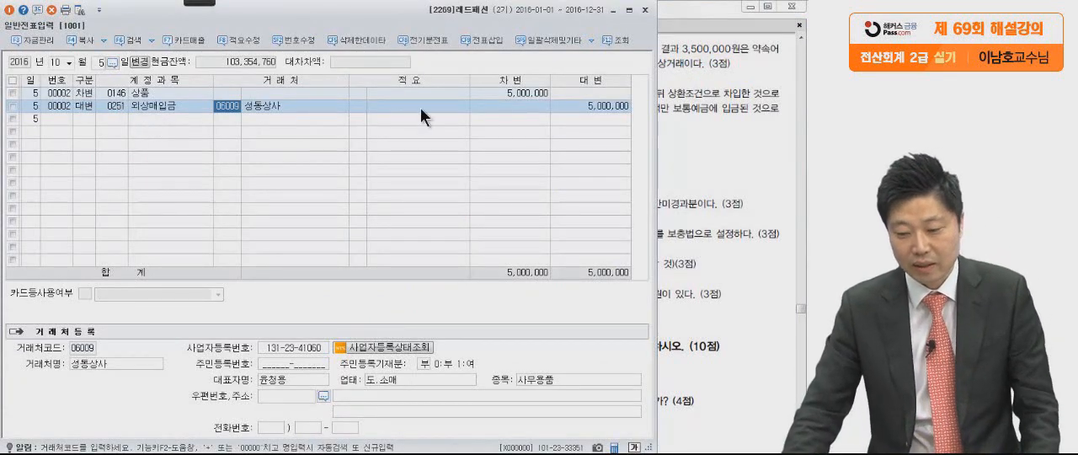
left_click(585, 108)
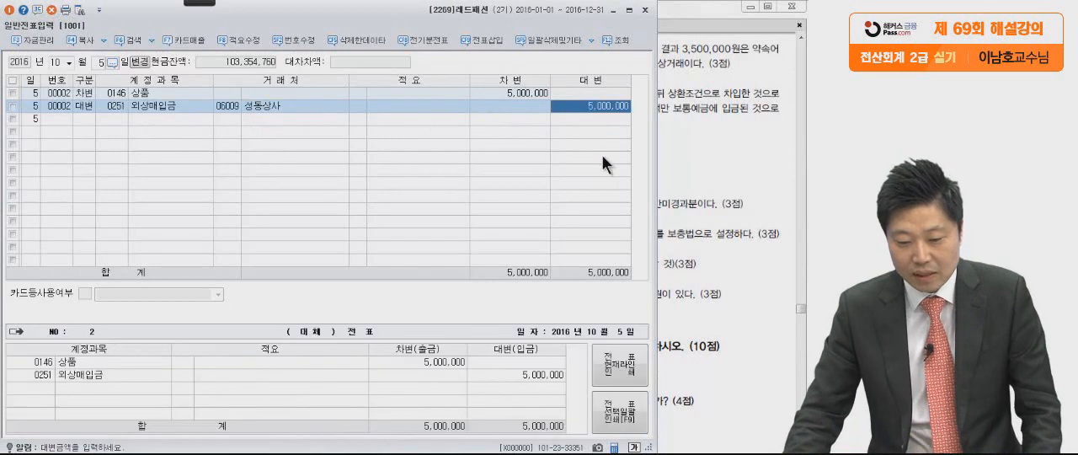
left_click(701, 151)
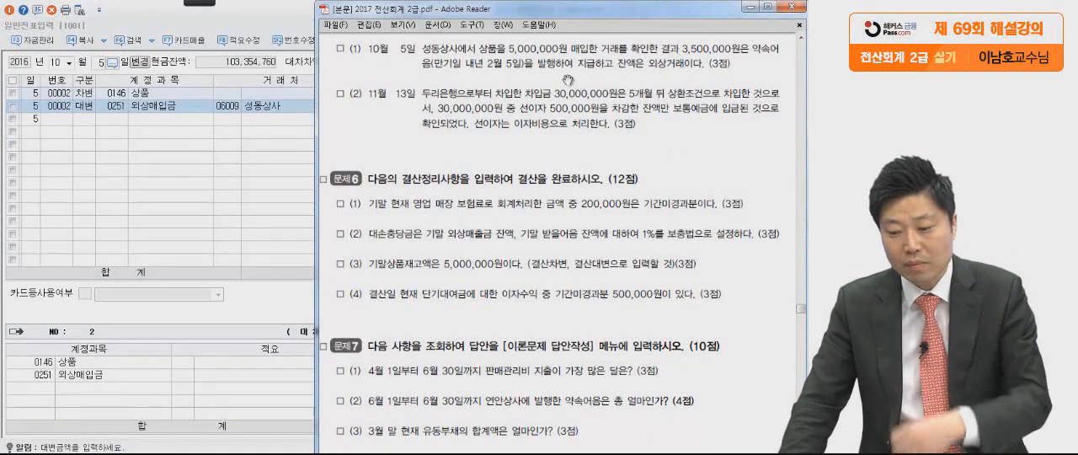
left_click(149, 105)
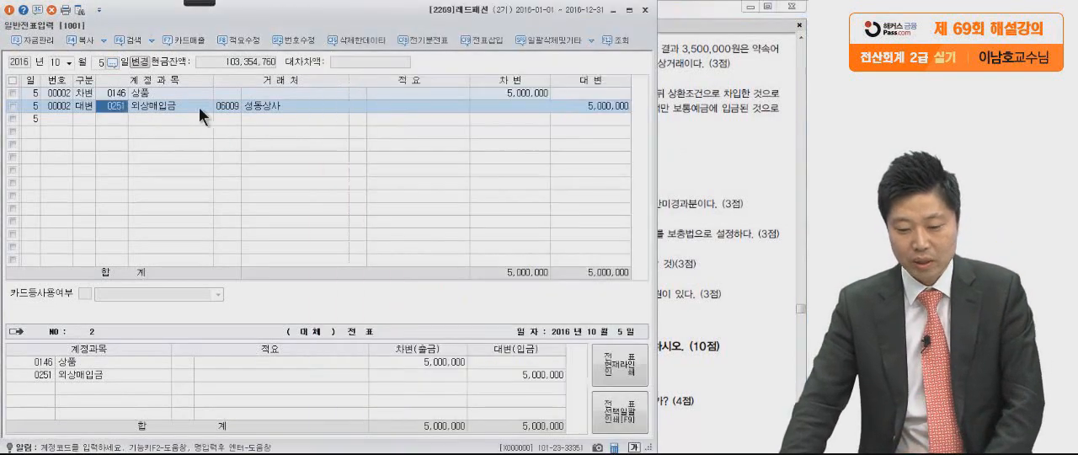
left_click(592, 105)
key("BackSpace")
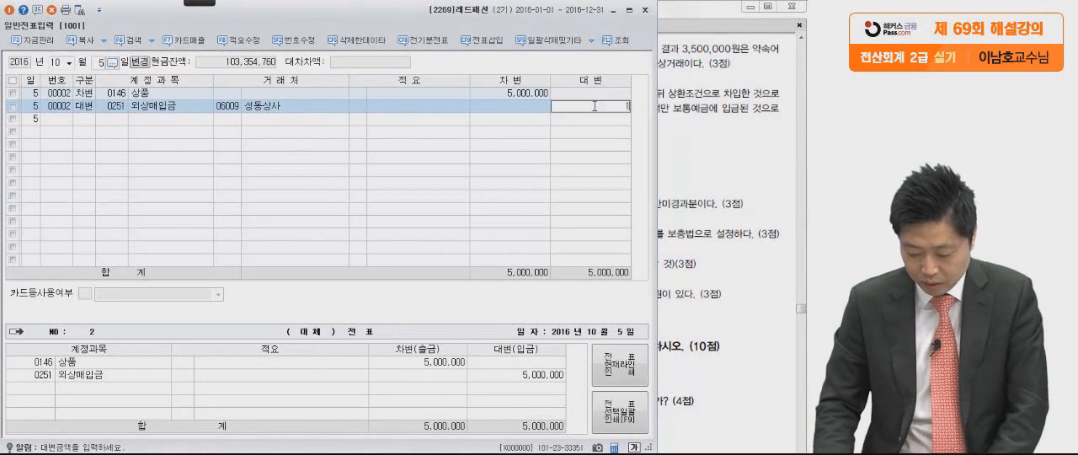
type("1,500,000")
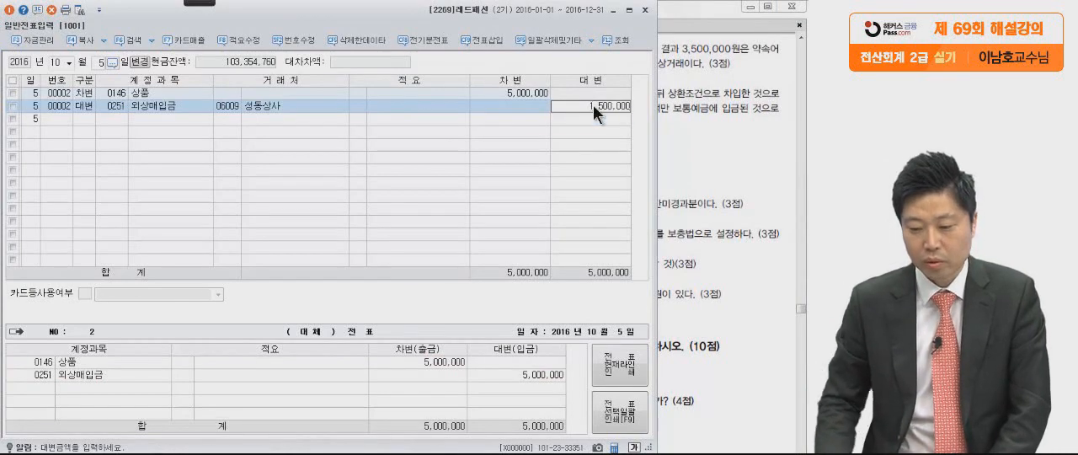
key("Return")
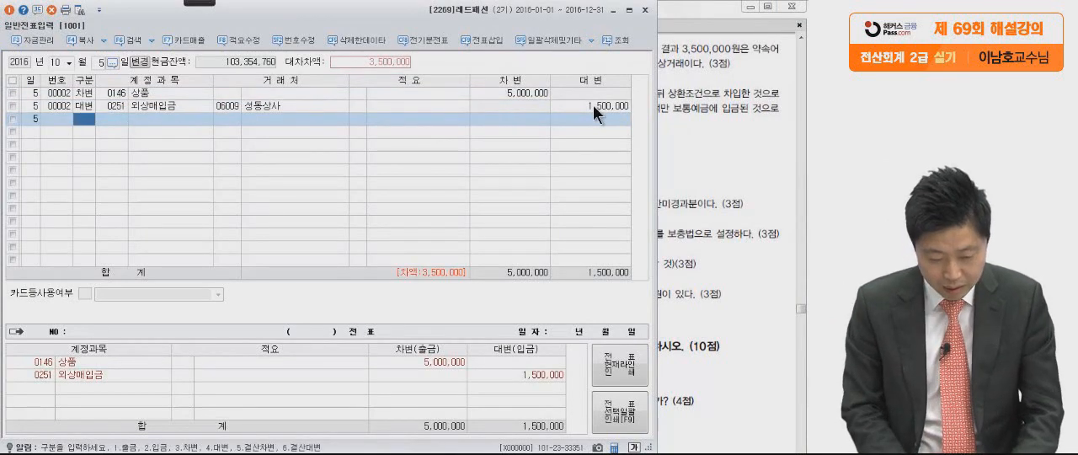
Add a 대변 line for 지급어음 with 성동상사 as 거래처 and an amount of 3,500,000.
type("4지급어")
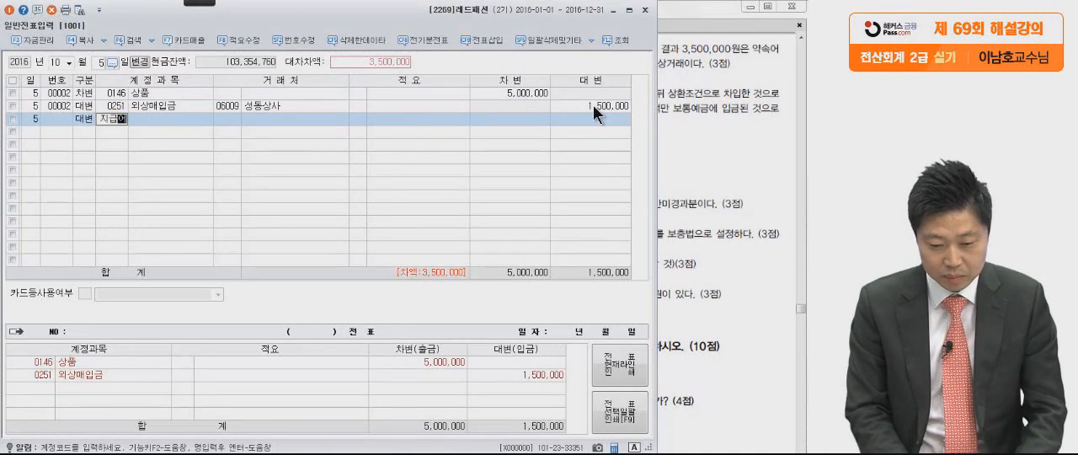
key("Return")
key("Return")
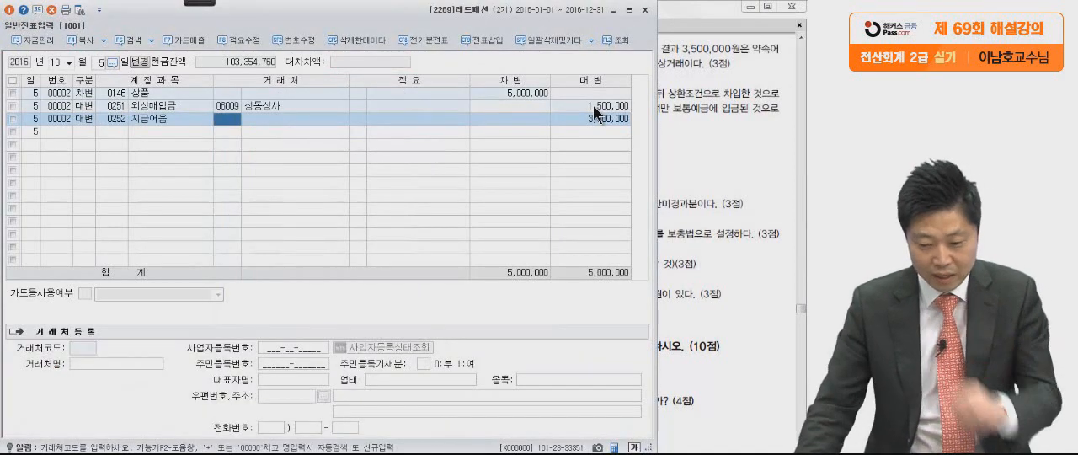
type("성동")
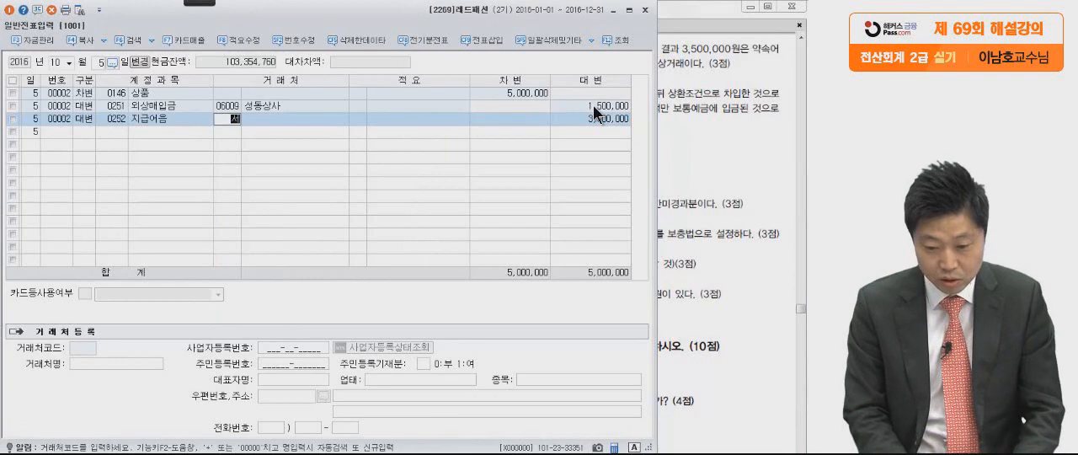
key("Return")
key("Return")
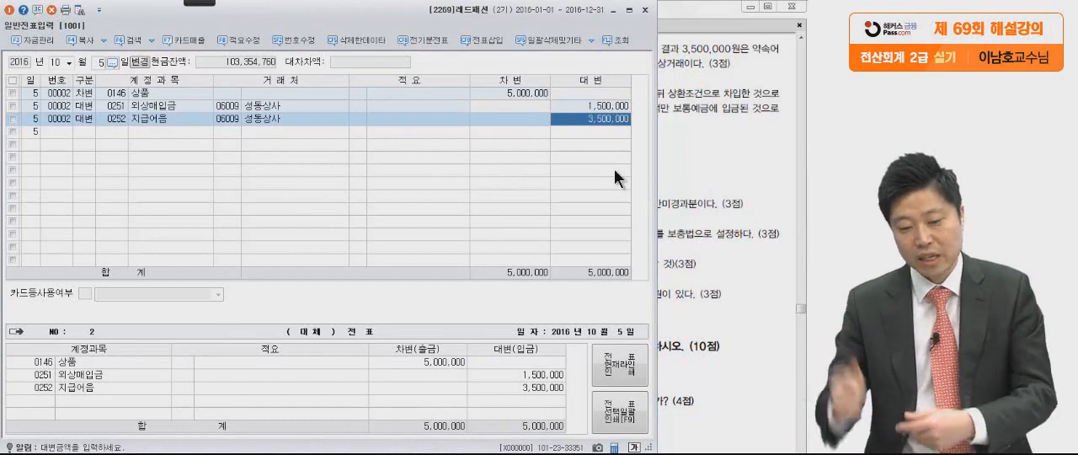
Go to 문제5 (2) in the exam PDF, load the 11월 13일 voucher and select its 장기차입금 line.
left_click(692, 149)
scroll(628, 251, "down", 2)
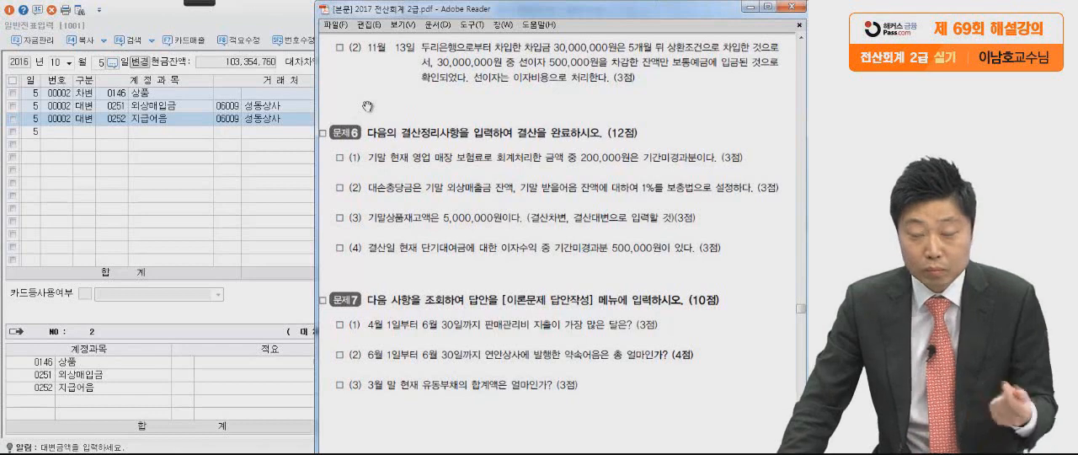
left_click(99, 64)
left_click(54, 63)
key("Return")
type("13")
key("Return")
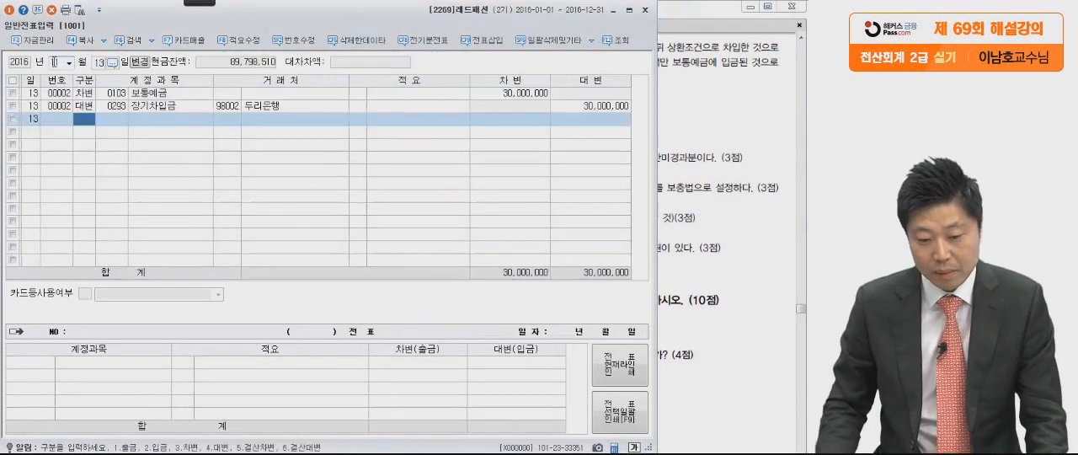
left_click(156, 101)
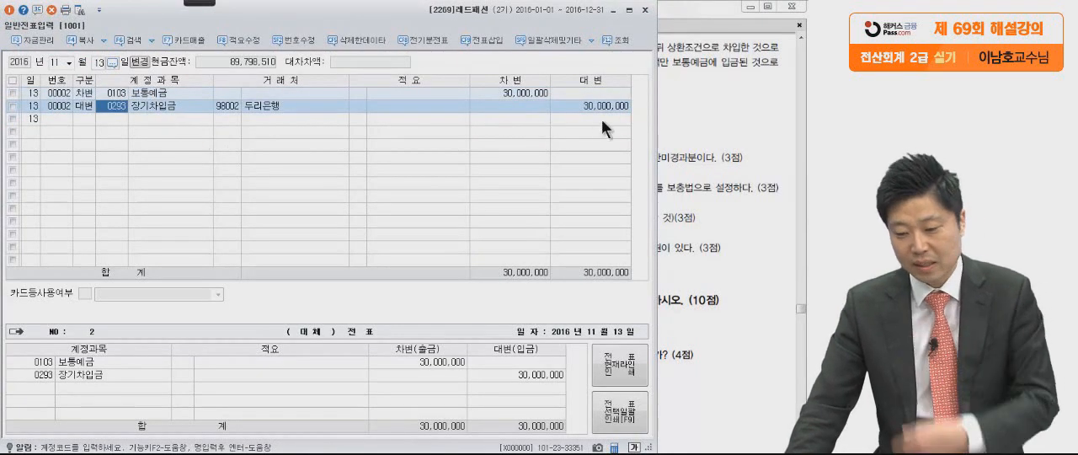
In 문제5 (2) of the PDF, circle 5개월 뒤 and 보통예금, and underline 선이자 500,000원 and 이자비용.
left_click(683, 122)
left_click(207, 7)
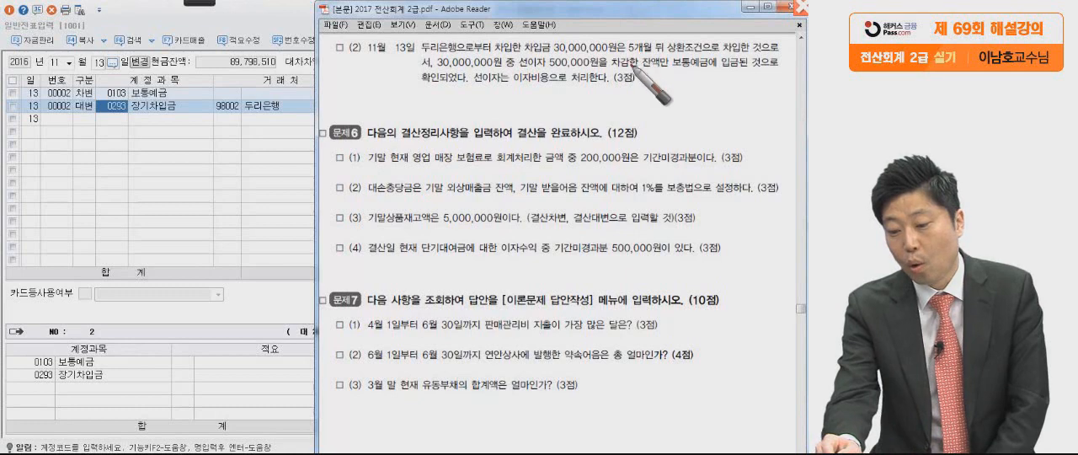
left_click_drag(657, 54, 673, 57)
left_click_drag(770, 62, 782, 59)
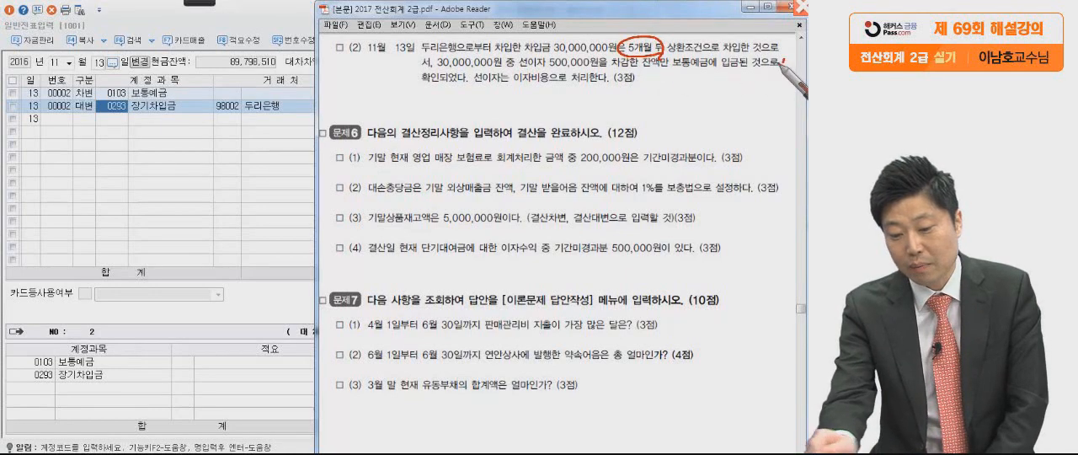
left_click_drag(431, 73, 615, 67)
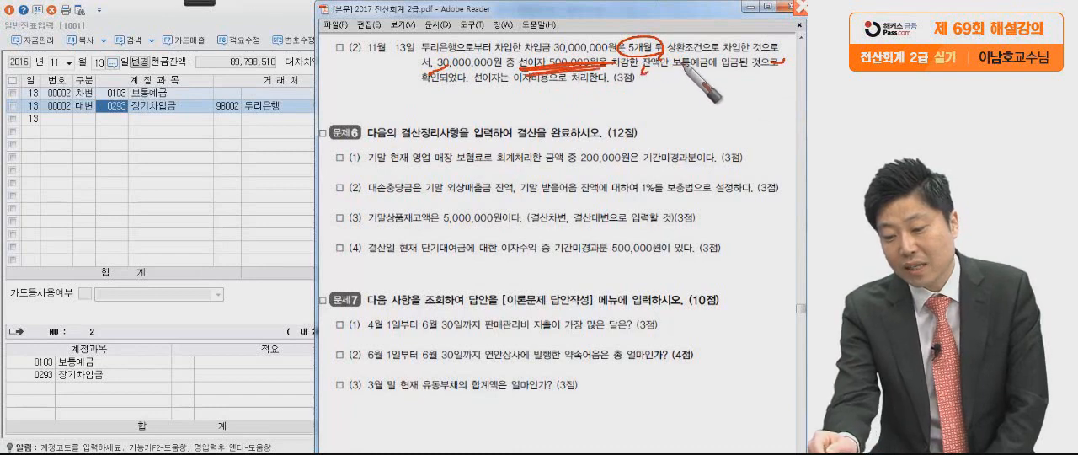
left_click_drag(715, 60, 709, 81)
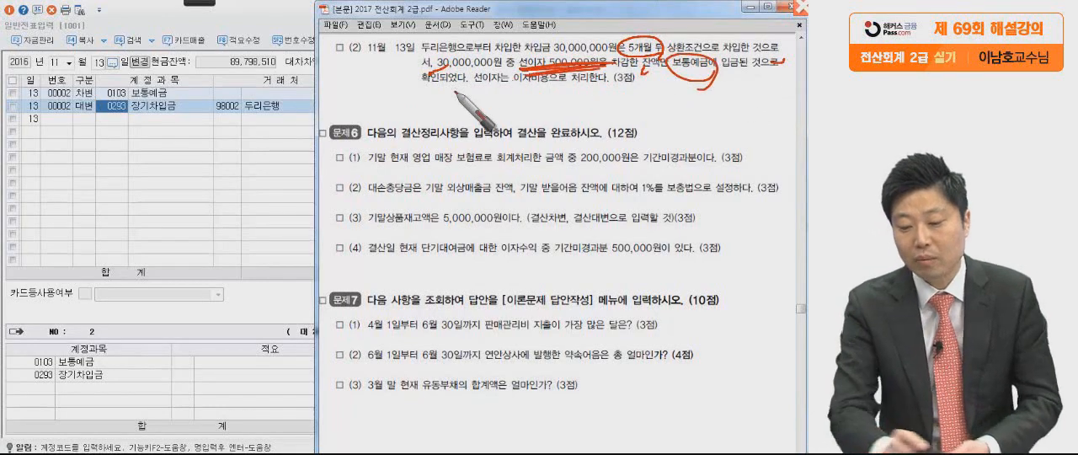
left_click_drag(475, 91, 539, 96)
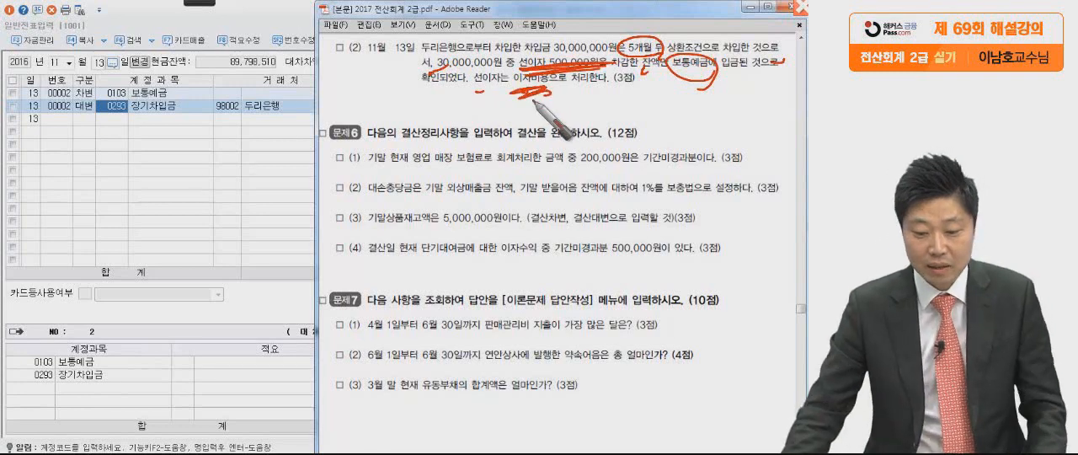
Change the account of the 두리은행 credit line from 장기차입금 to 단기차입금.
left_click(118, 104)
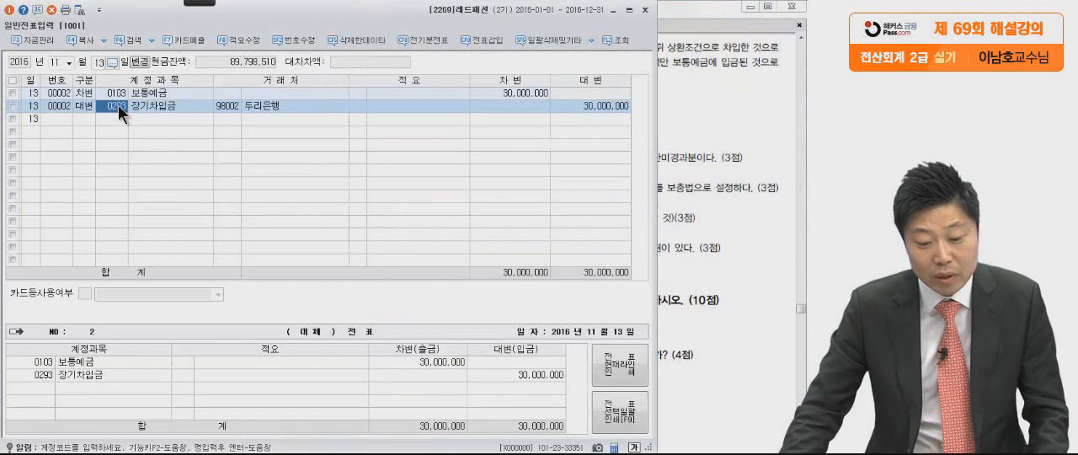
left_click(726, 154)
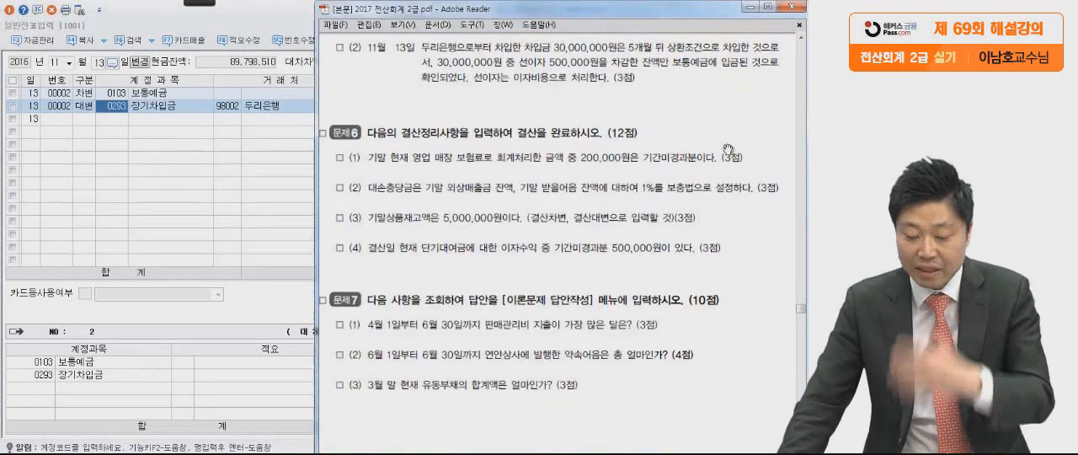
left_click(159, 110)
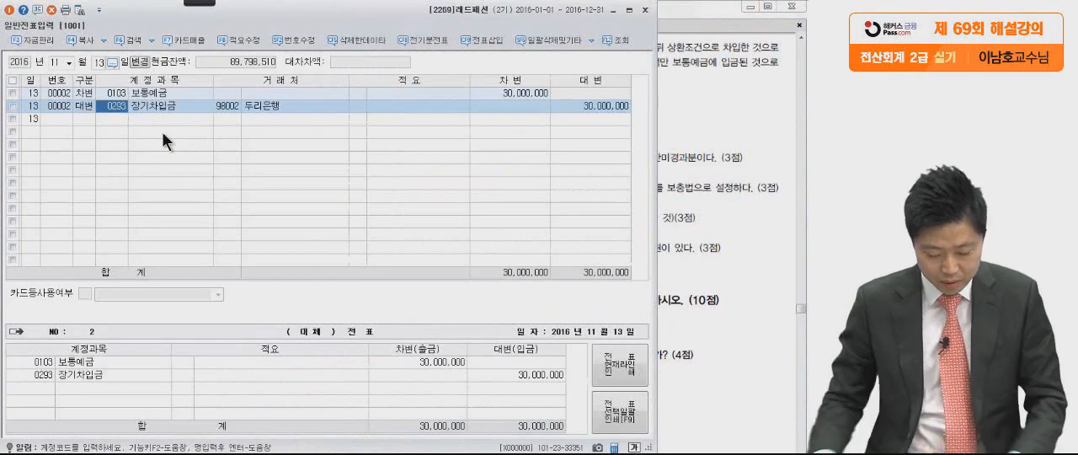
key("F2")
type("단")
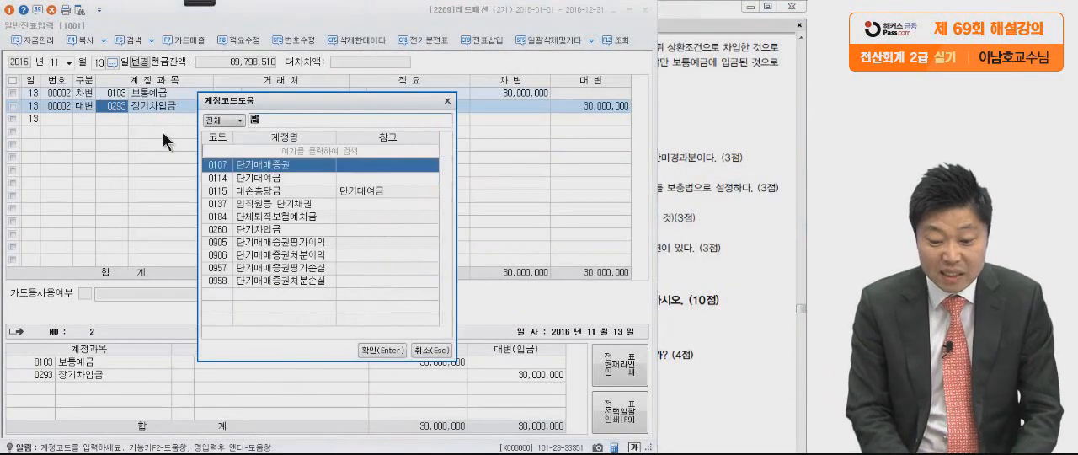
type("기차")
key("Return")
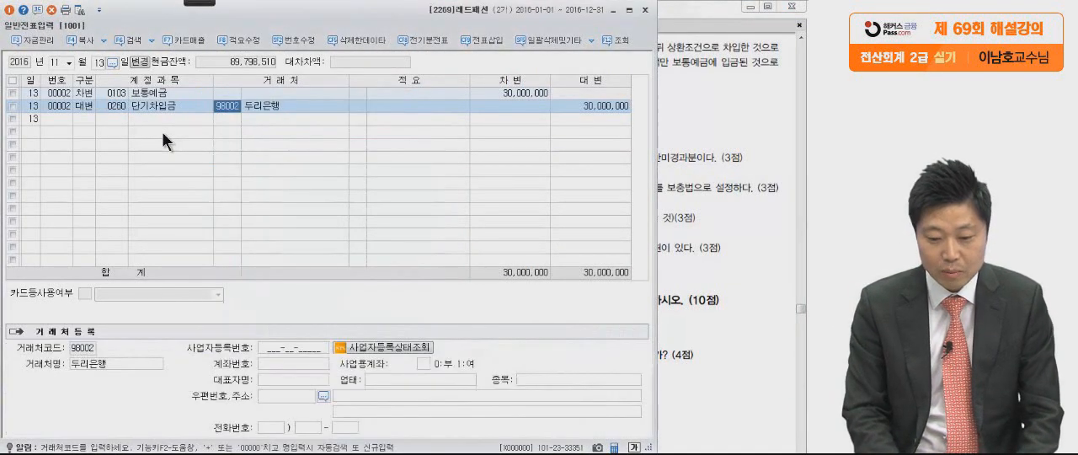
Insert a 차변 line for 이자비용 between the 보통예금 and 단기차입금 lines of the 11월 13일 voucher.
left_click(598, 105)
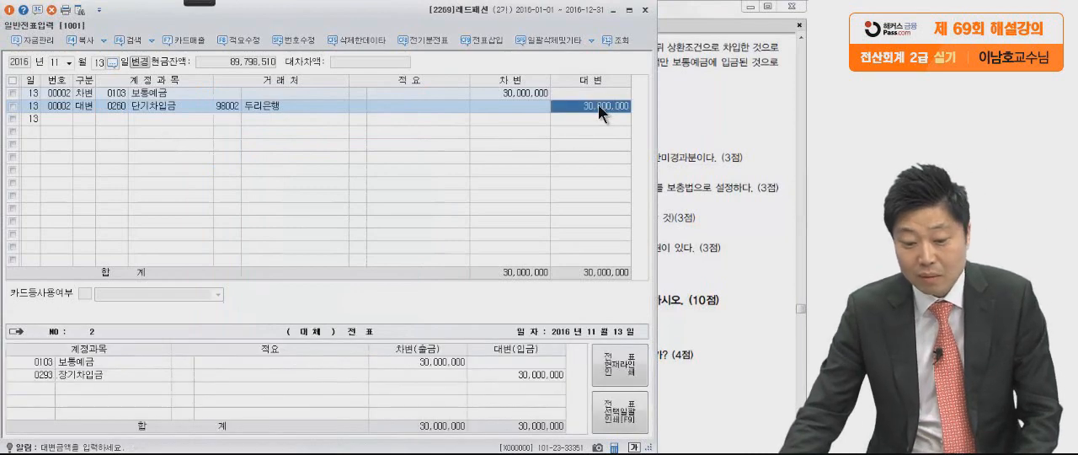
left_click(81, 91)
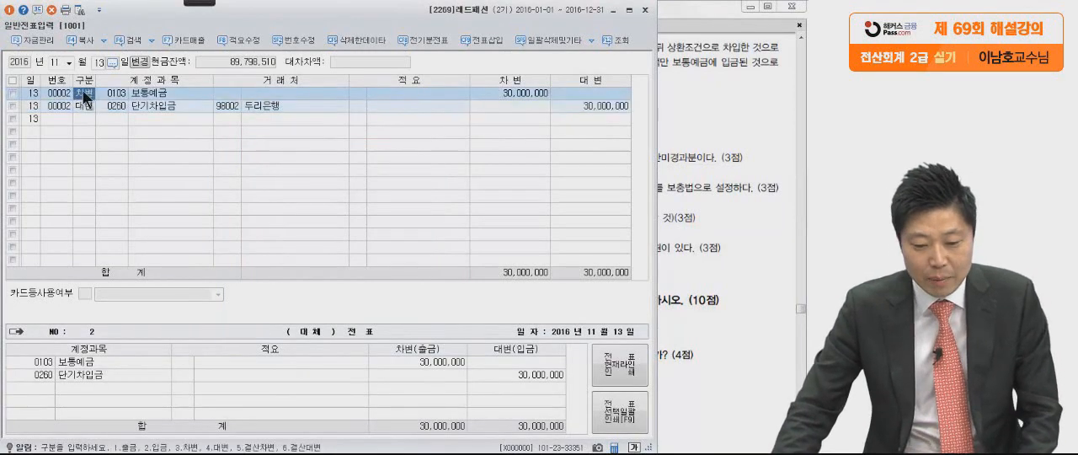
left_click(503, 93)
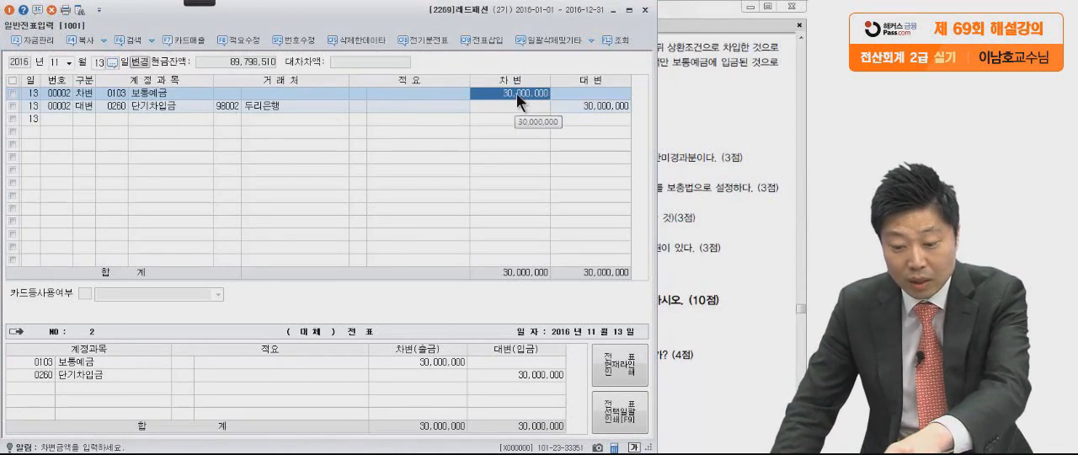
left_click(84, 106)
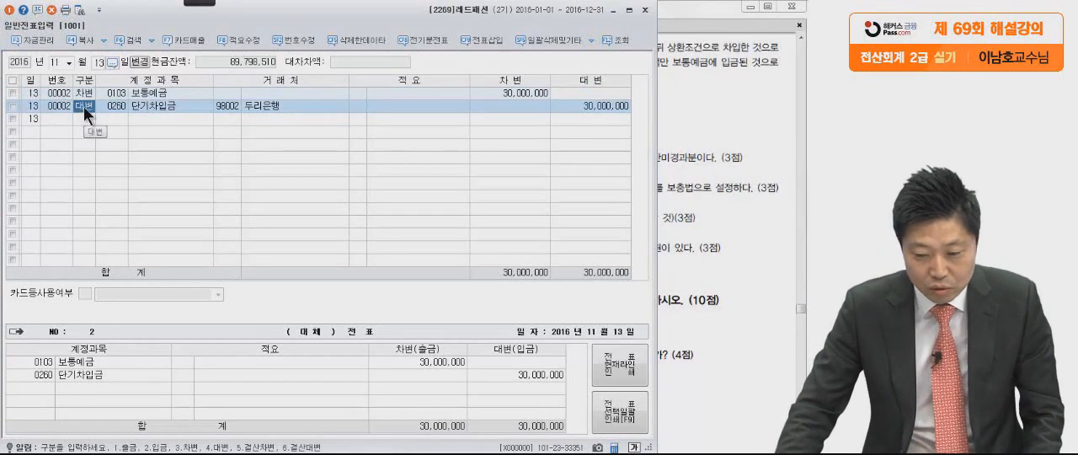
left_click(476, 37)
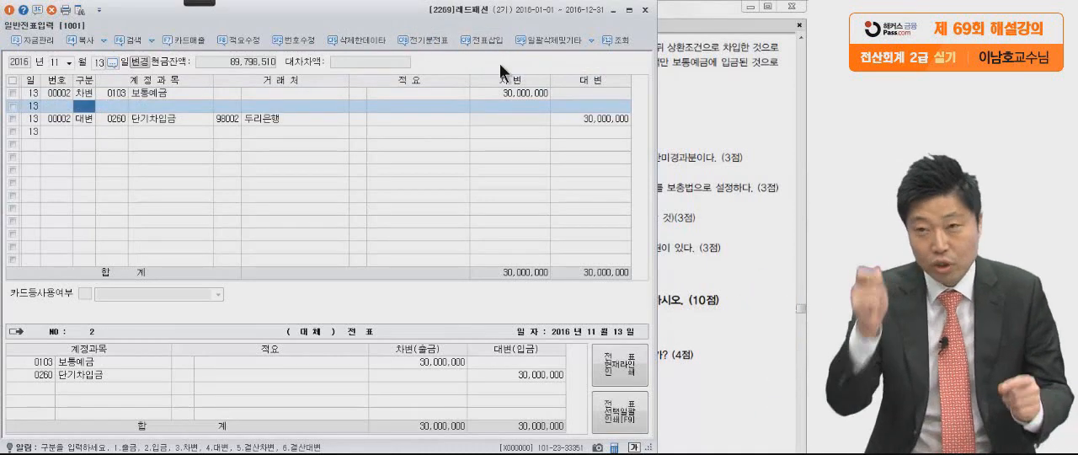
type("3")
key("Return")
type("0자비")
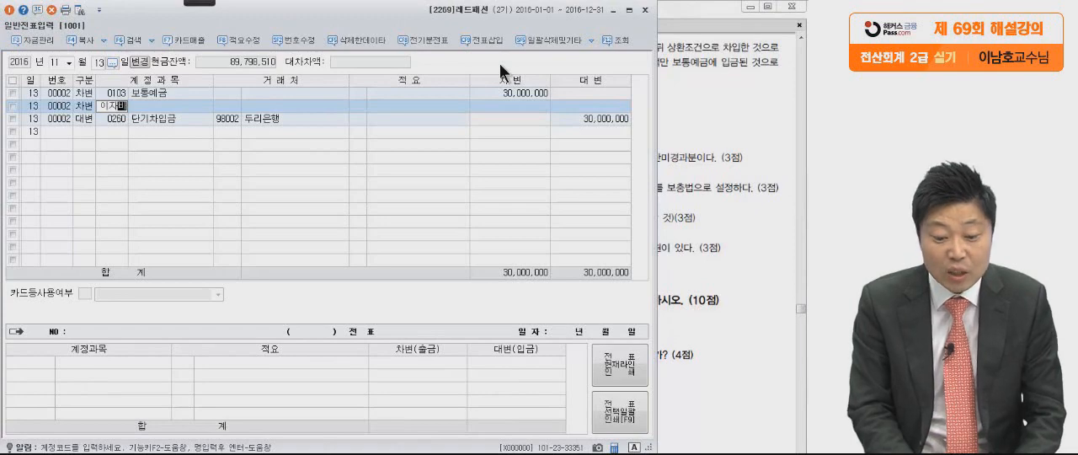
key("Return")
key("Return")
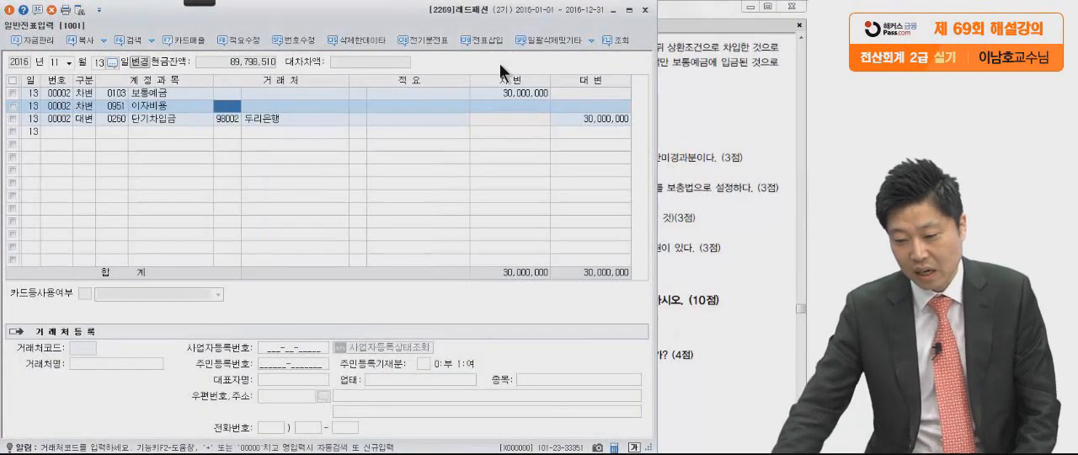
Check 문제5 (2) in the exam PDF and enter 500,000 as the 차변 amount of the 이자비용 line.
left_click(706, 99)
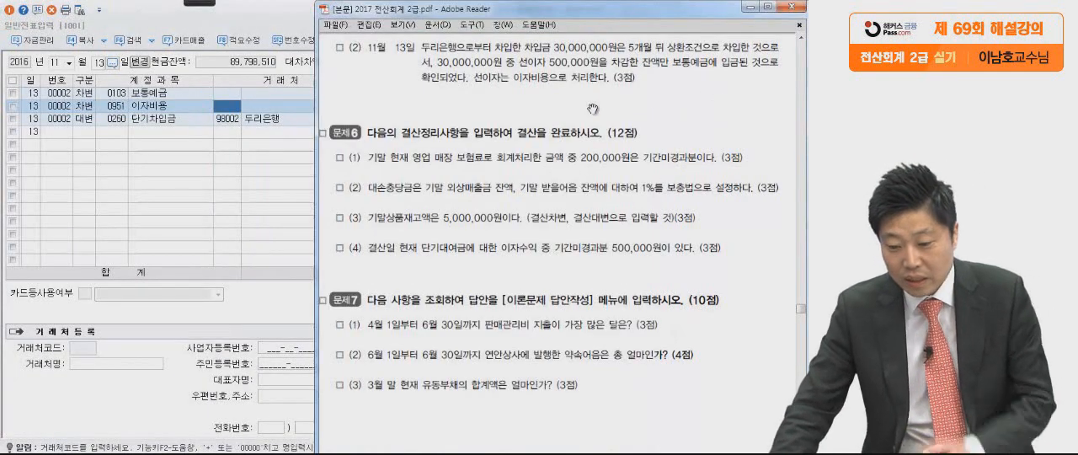
left_click(255, 197)
left_click(496, 106)
type("500000")
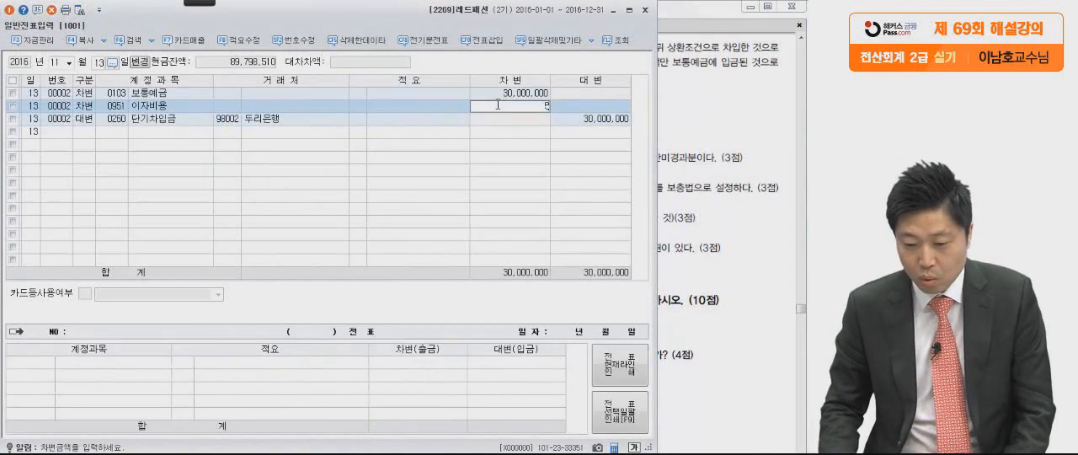
key("Return")
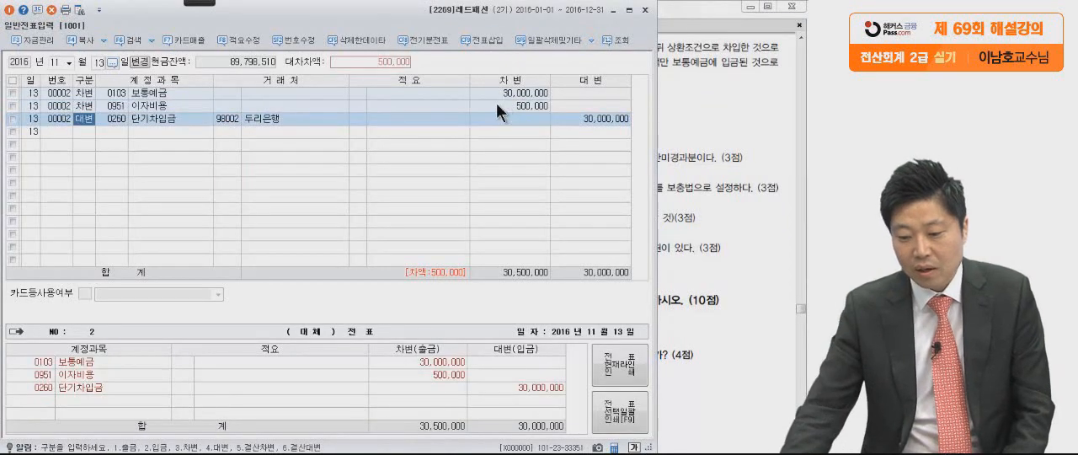
Adjust the 보통예금 차변 amount to 29,500,000 so that the 11월 13일 voucher balances.
left_click(583, 119)
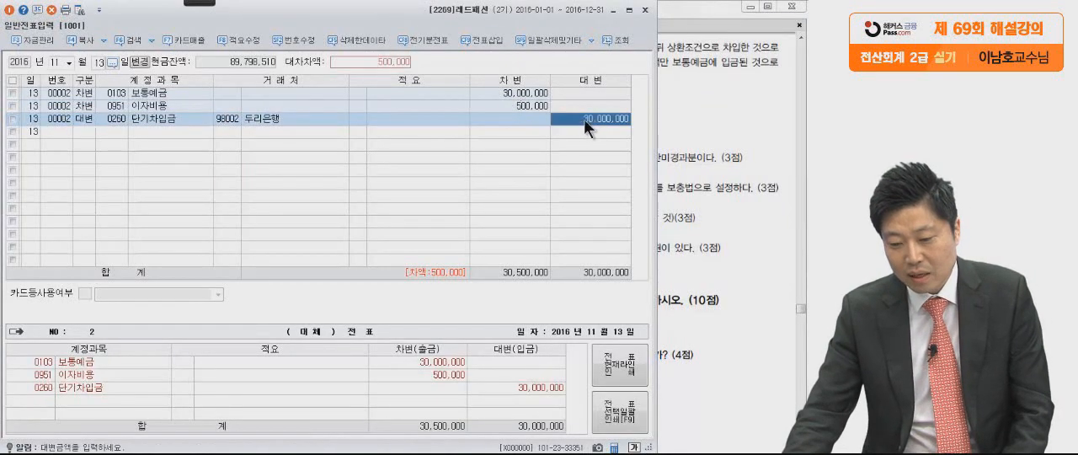
left_click(535, 94)
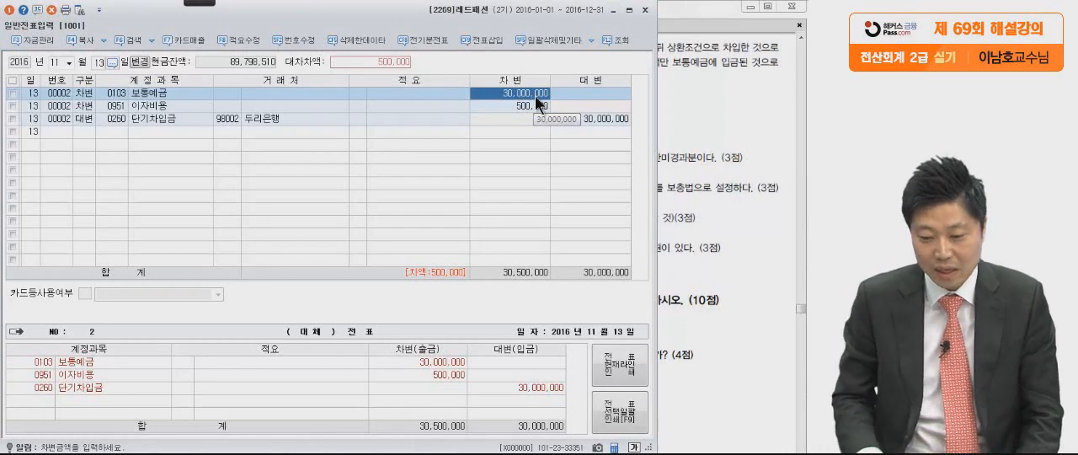
key("space")
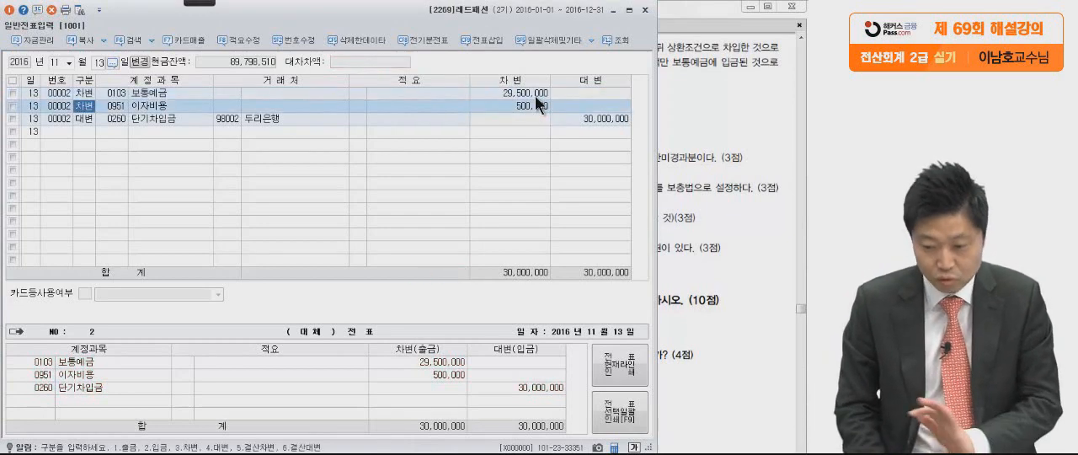
left_click(534, 95)
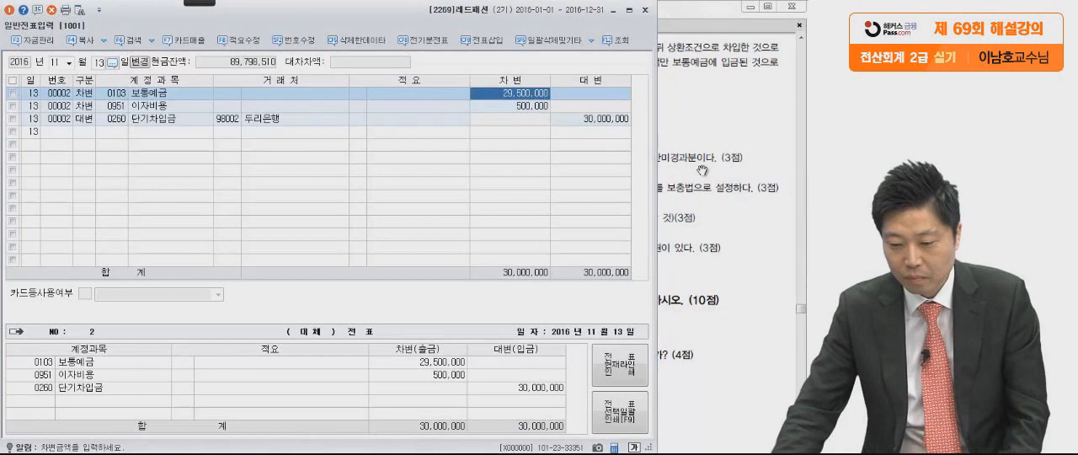
Close 일반전표입력 and go to the 결산정리사항 of 문제6 in the exam PDF.
left_click(678, 238)
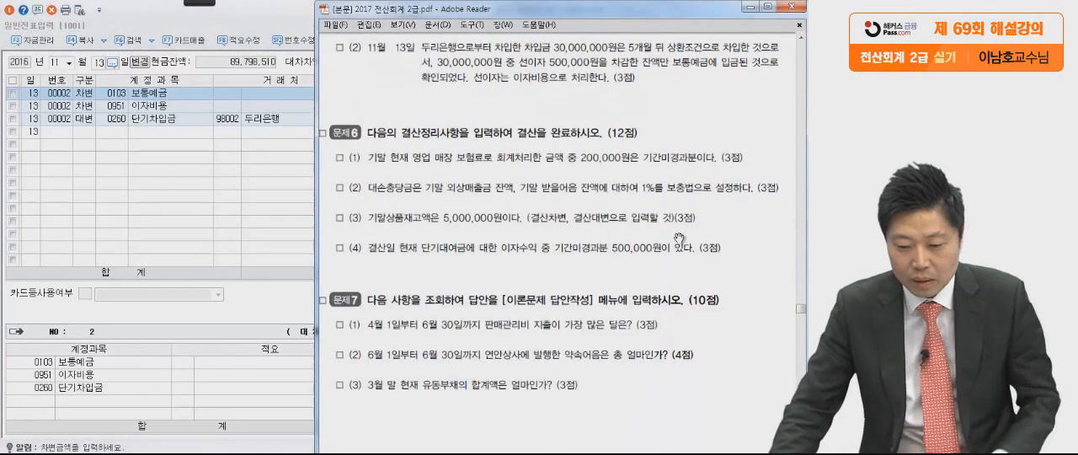
left_click(281, 25)
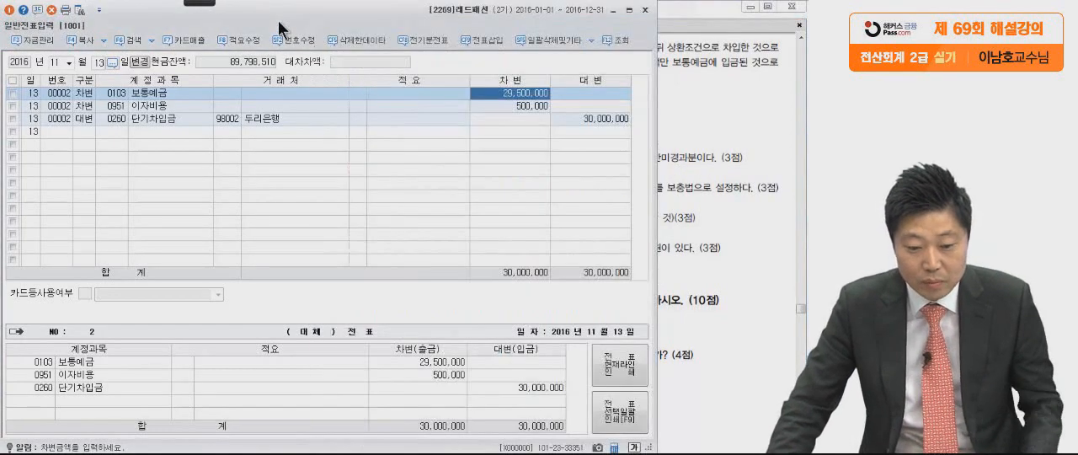
left_click(645, 11)
left_click_drag(684, 333, 686, 262)
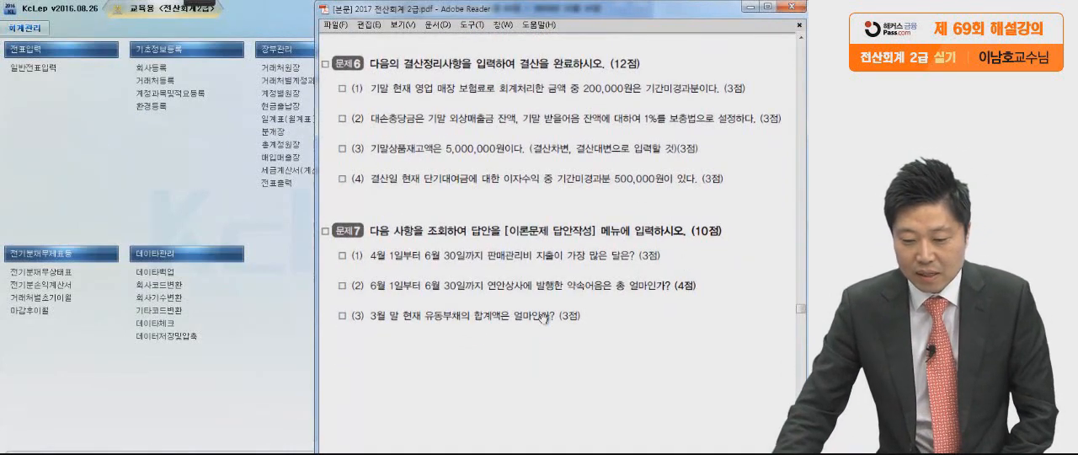
left_click_drag(547, 344, 547, 300)
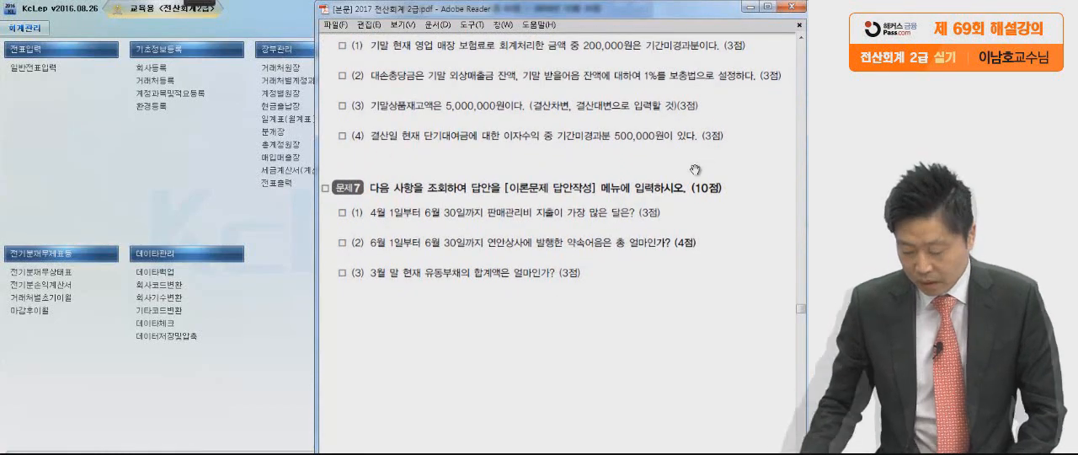
In 문제6 (1) of the PDF, circle 보험료 and mark 200,000원 with the Pen tool, clearing the markings at the end.
mouse_move(193, 6)
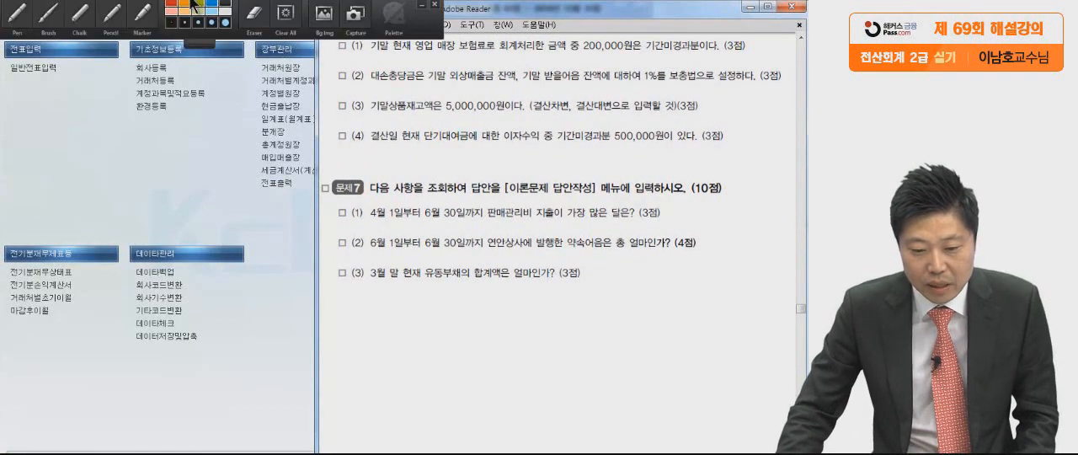
left_click(16, 15)
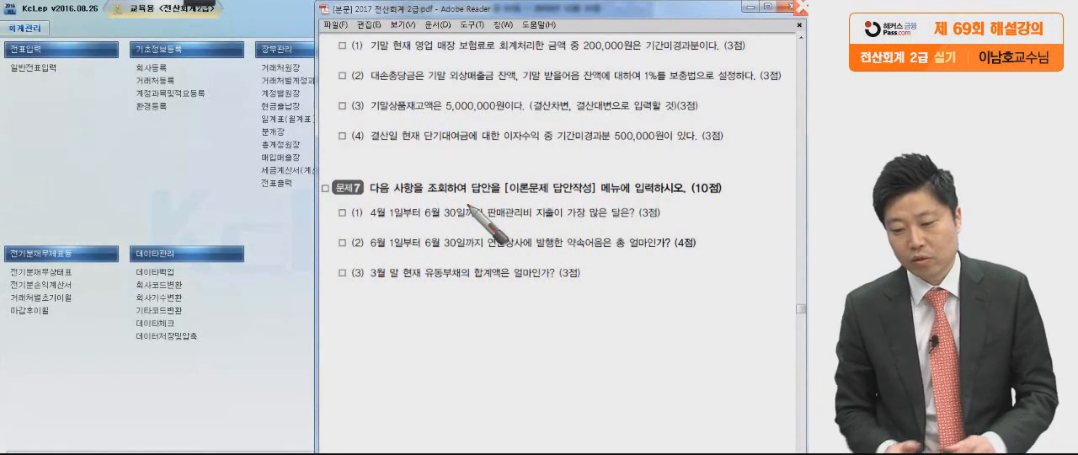
left_click(756, 58)
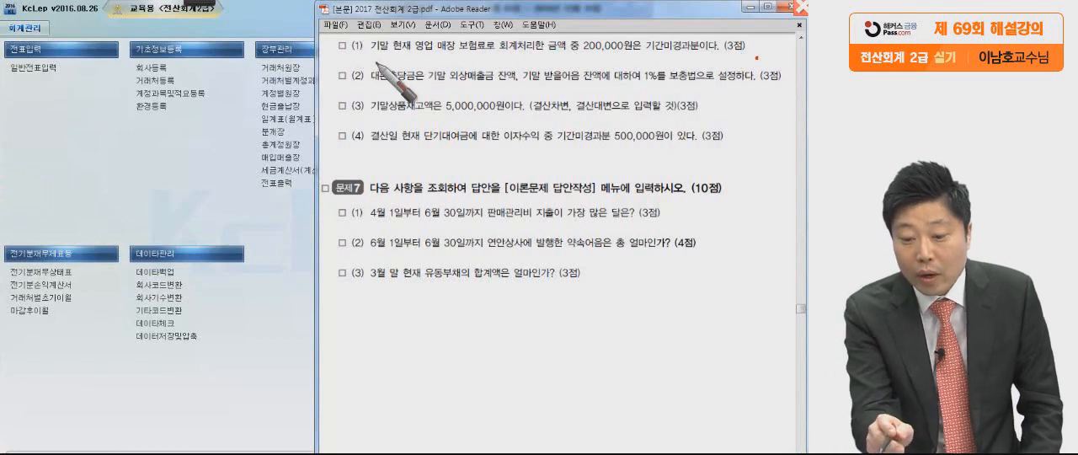
mouse_move(482, 48)
left_mouse_down()
mouse_move(468, 33)
mouse_move(483, 47)
left_mouse_up()
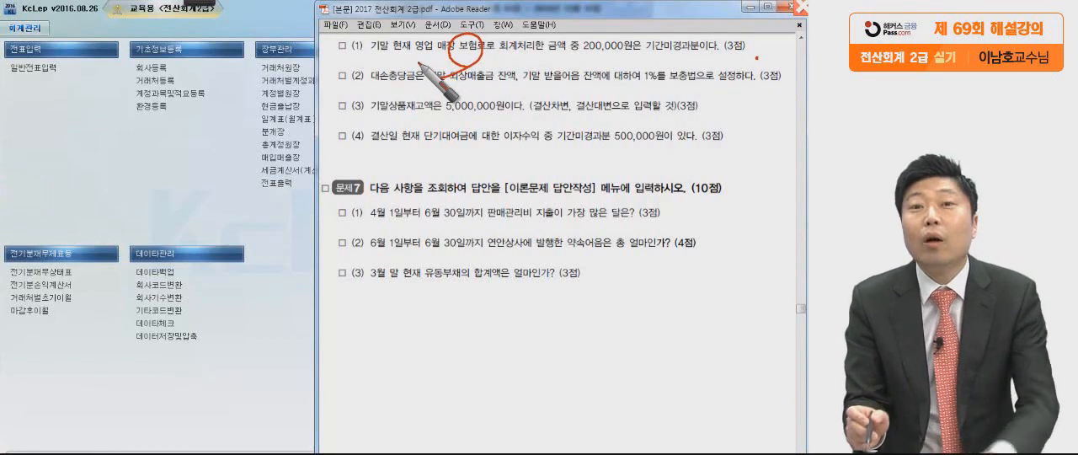
left_click_drag(570, 61, 657, 59)
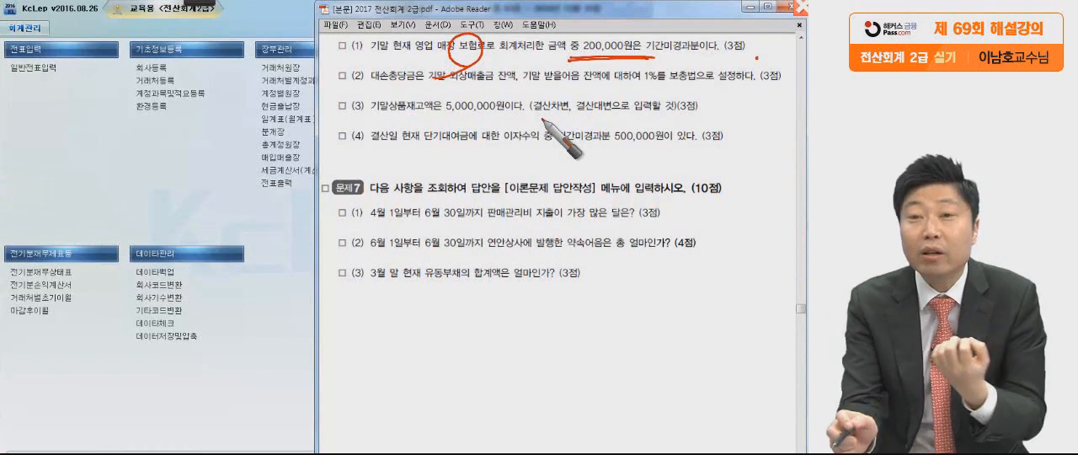
mouse_move(583, 52)
left_mouse_down()
mouse_move(638, 64)
mouse_move(615, 67)
left_mouse_up()
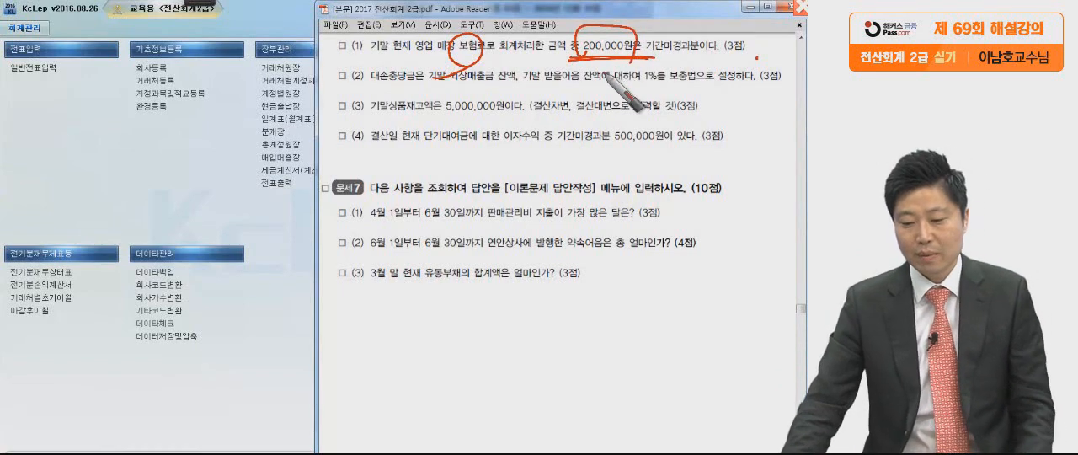
key("Escape")
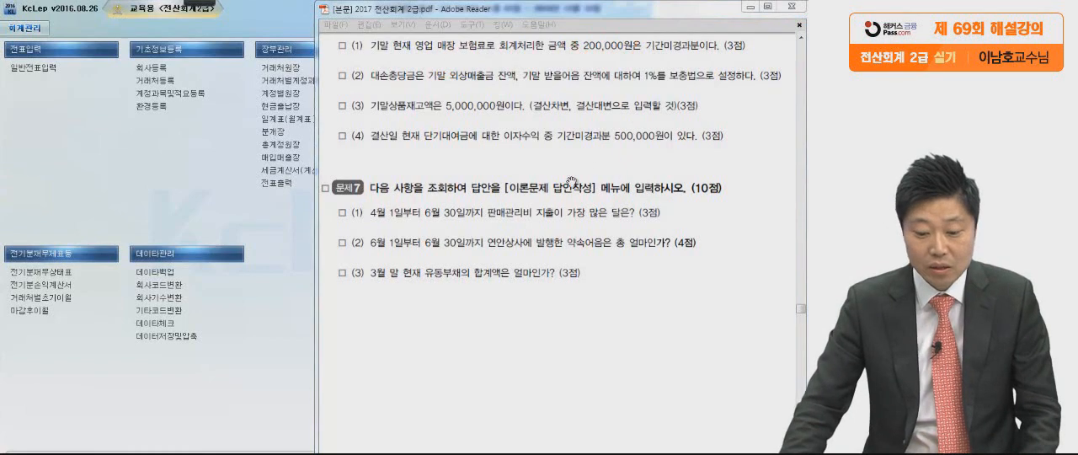
Open 일반전표입력 and load the vouchers of 12월 31일.
left_click(106, 138)
left_click(48, 72)
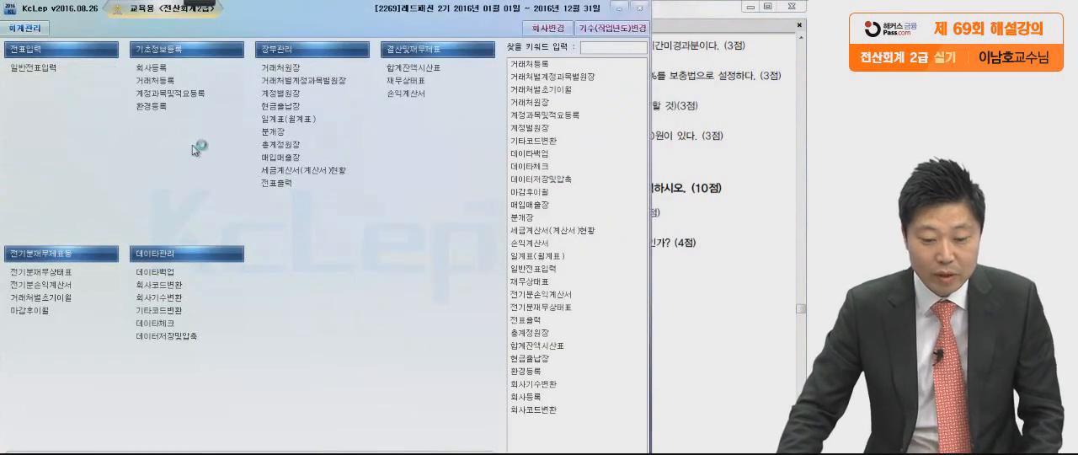
type("31")
key("Return")
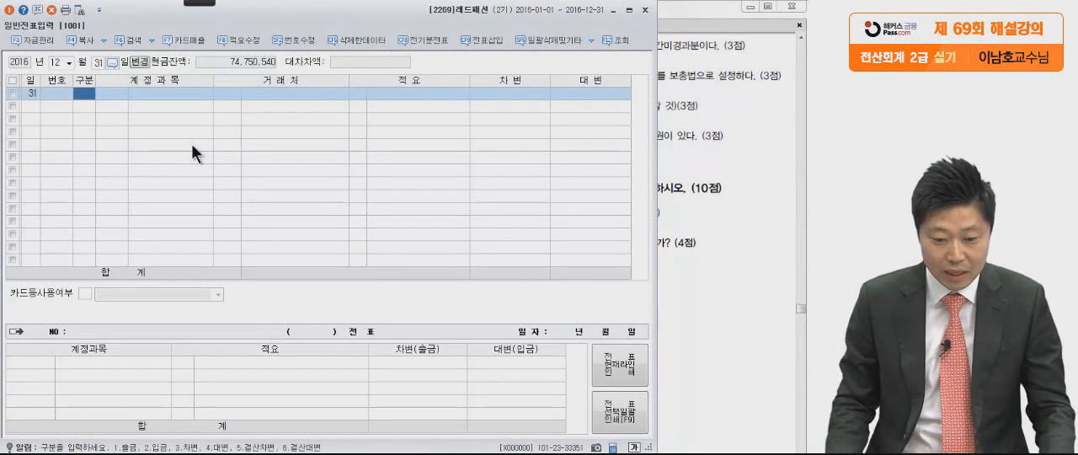
Enter a 대변 line for 보험료 (0821, 판매관리비) with an amount of 200,000.
type("4보")
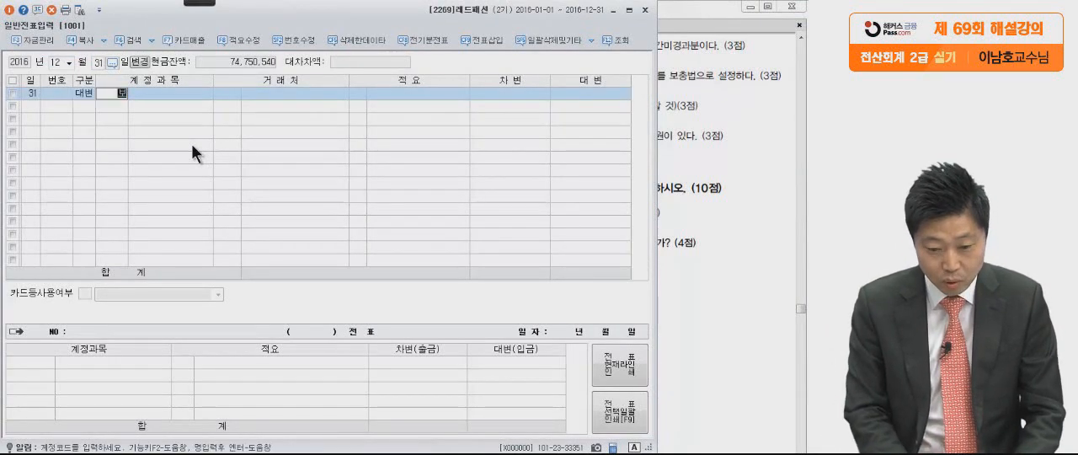
type("험료")
key("Return")
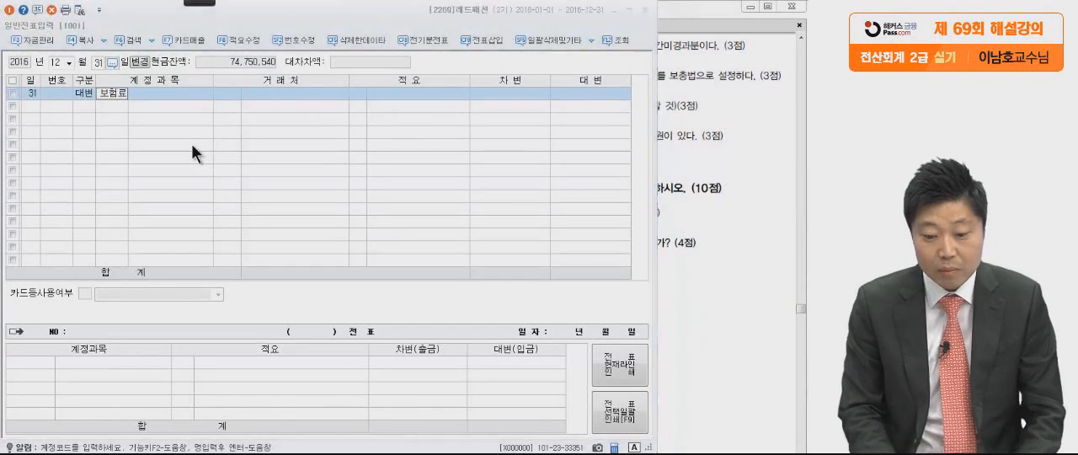
left_click(237, 229)
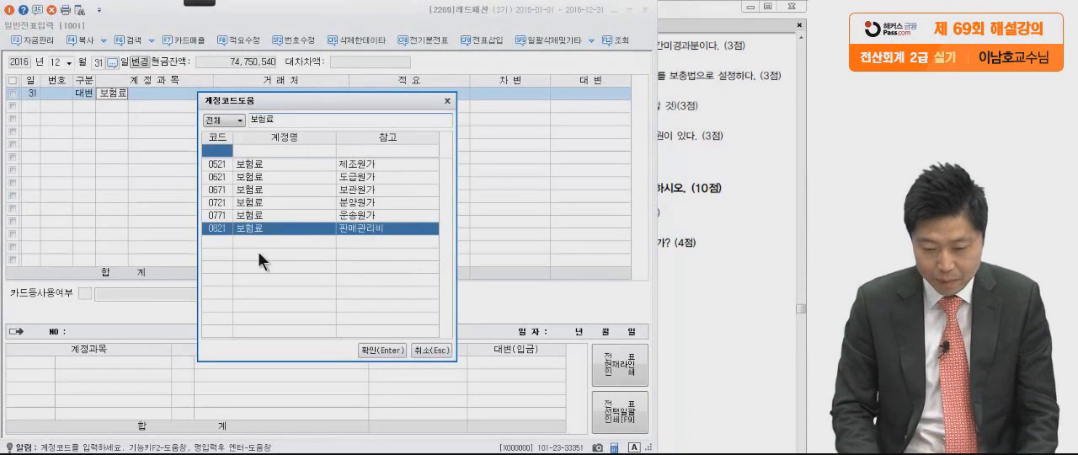
key("Return")
key("Return")
key("Return")
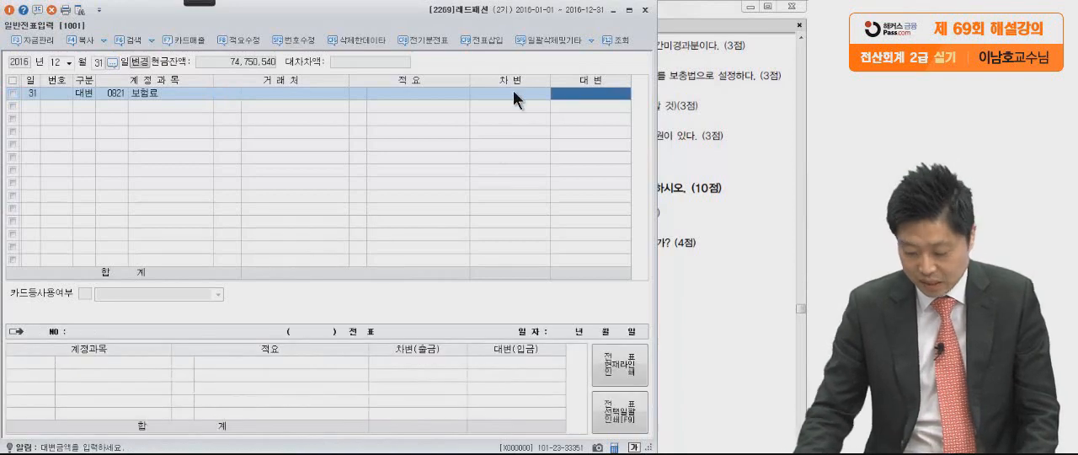
type("200,000")
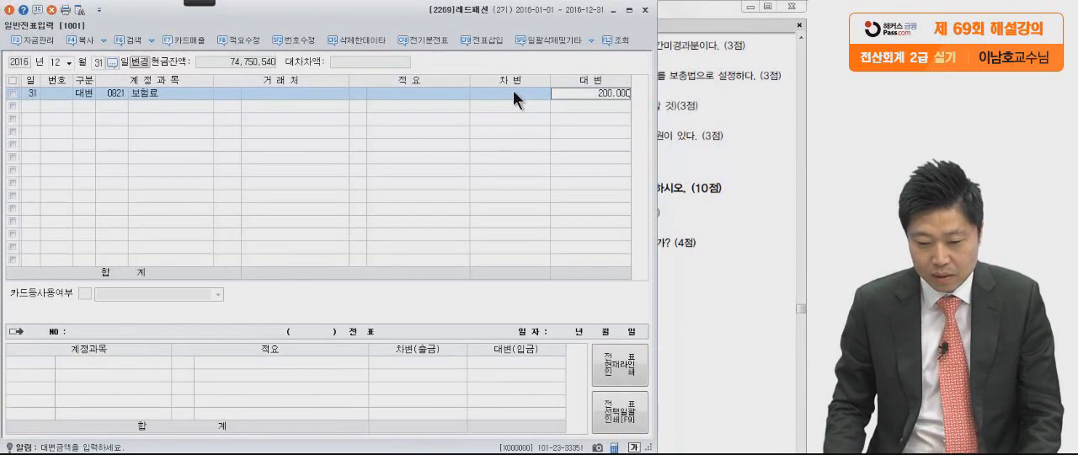
key("Return")
Add a 차변 line for 선급비용 with the balancing amount of 200,000.
type("3")
key("Return")
type("선급비")
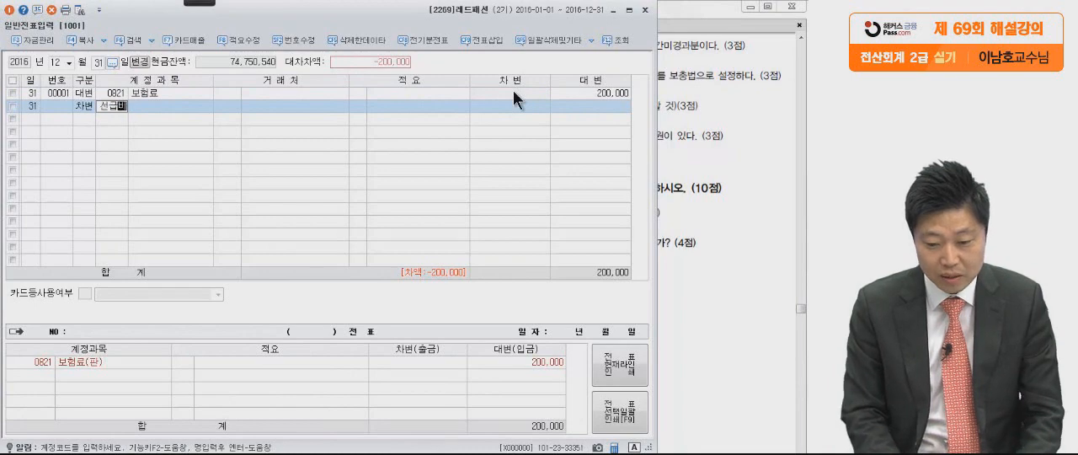
key("Return")
key("Return")
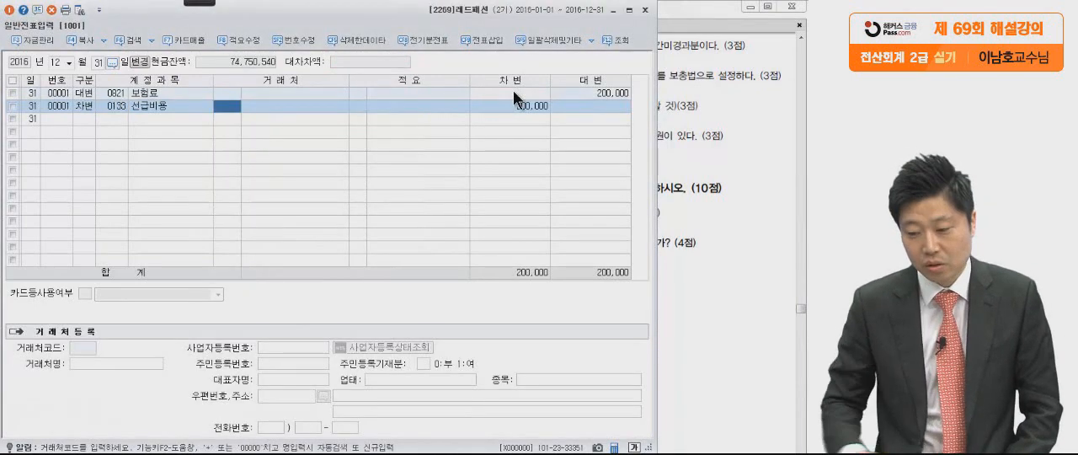
In 문제6 (2) of the PDF, circle the 1% rate with the Pen tool, clearing the markings at the end.
left_click(698, 203)
scroll(697, 203, "down", 1)
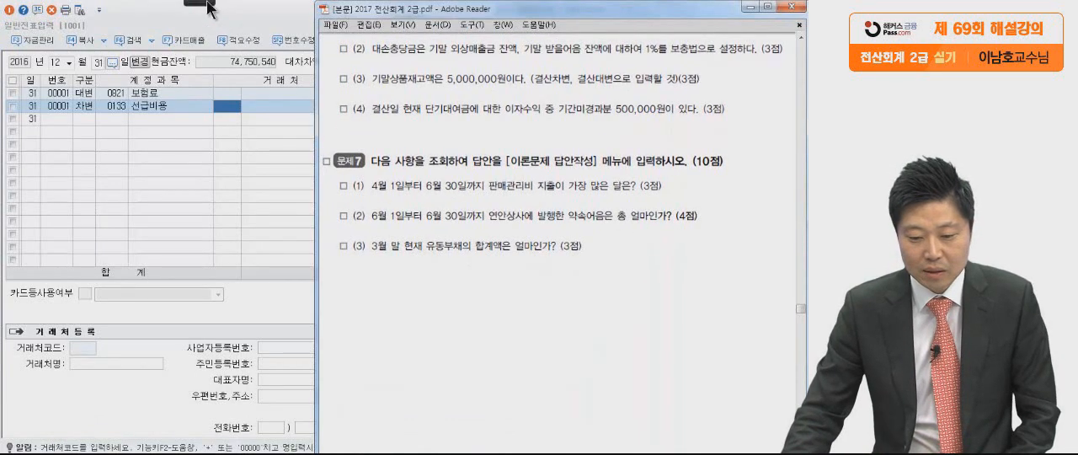
mouse_move(210, 7)
left_click(15, 15)
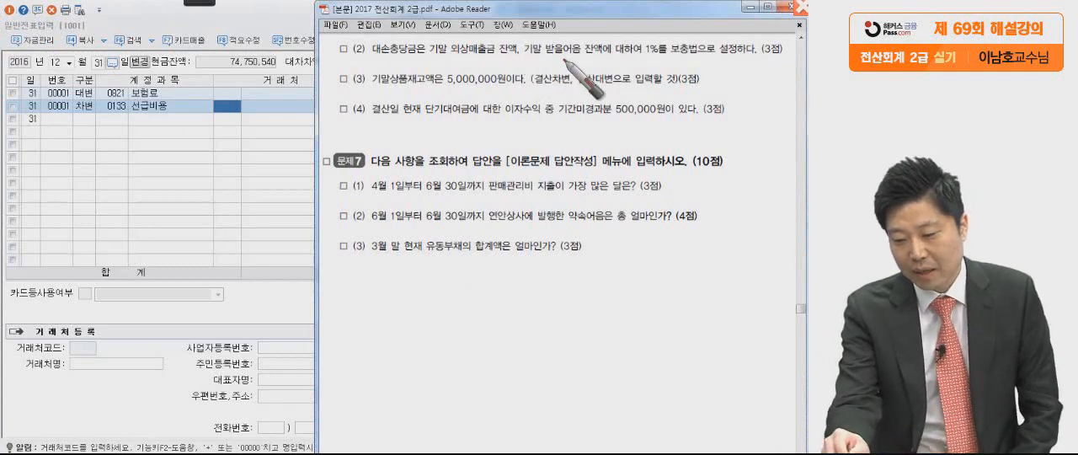
left_click(603, 57)
left_click_drag(646, 49, 665, 63)
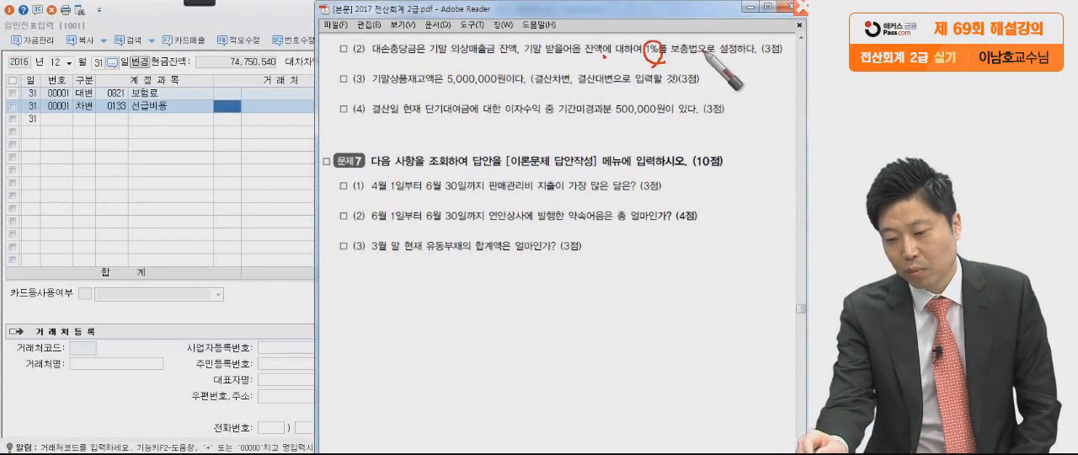
left_click_drag(795, 59, 787, 64)
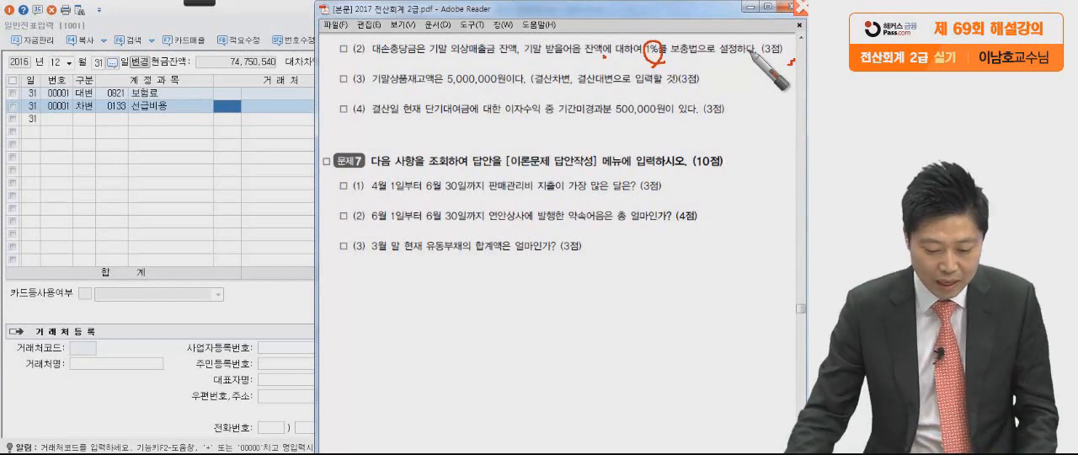
key("Escape")
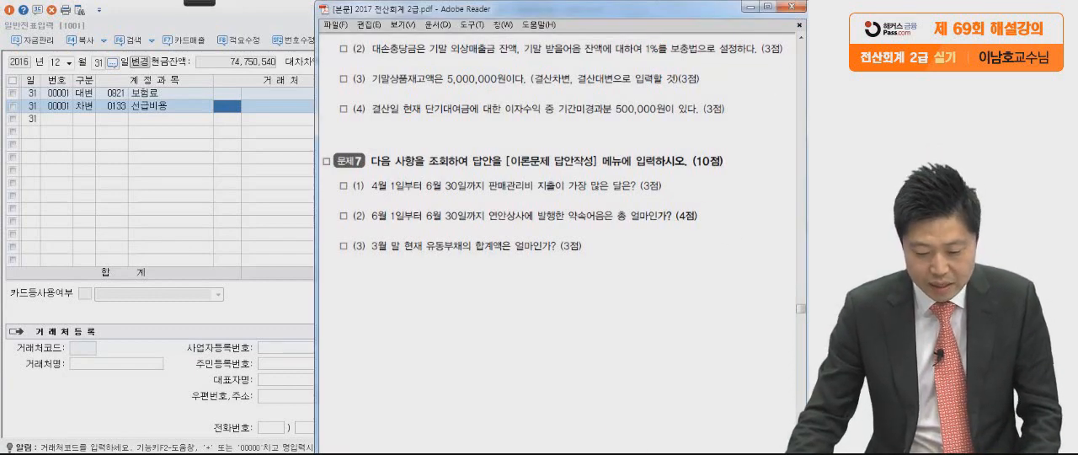
Open 합계잔액시산표, load it for 12월 31일, and examine the 외상매출금, 받을어음 and 대손충당금 rows.
key("alt+Tab")
left_click(418, 95)
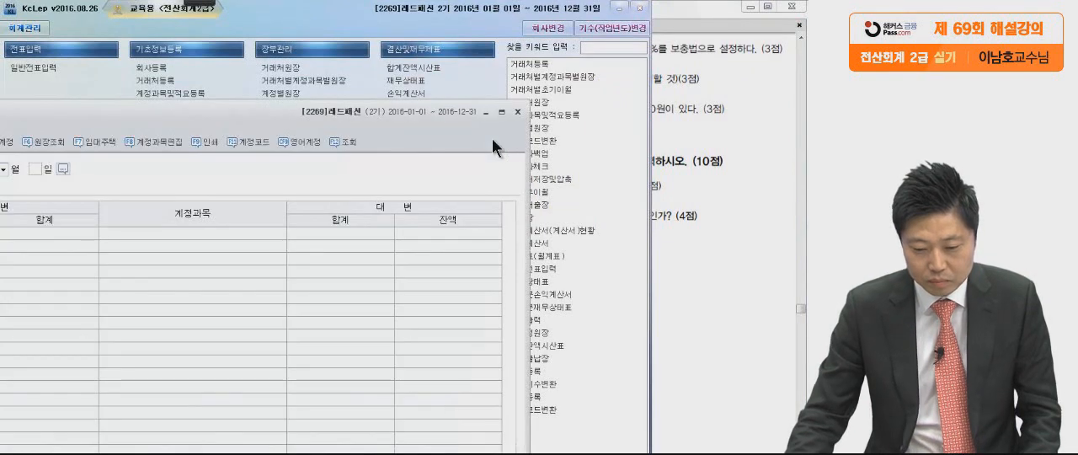
left_click_drag(388, 133, 524, 36)
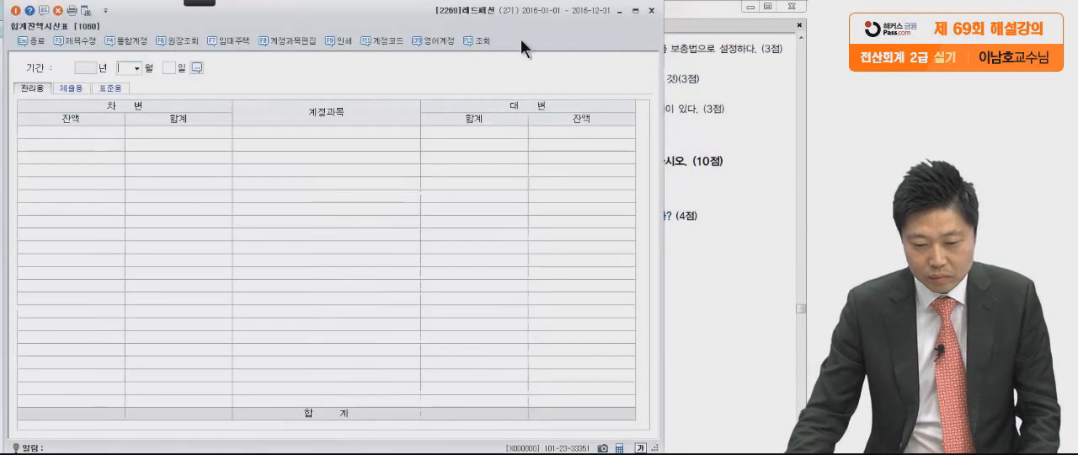
key("Return")
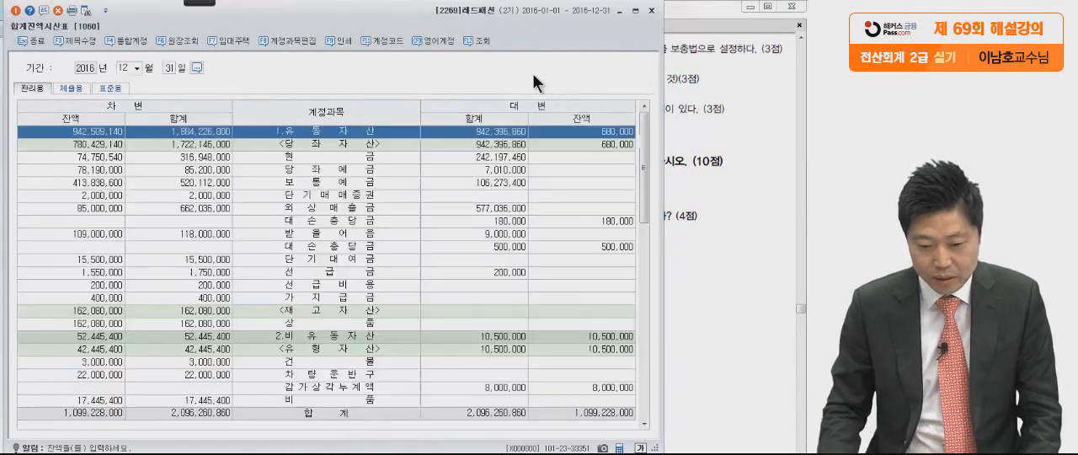
left_click(429, 208)
left_click(425, 247)
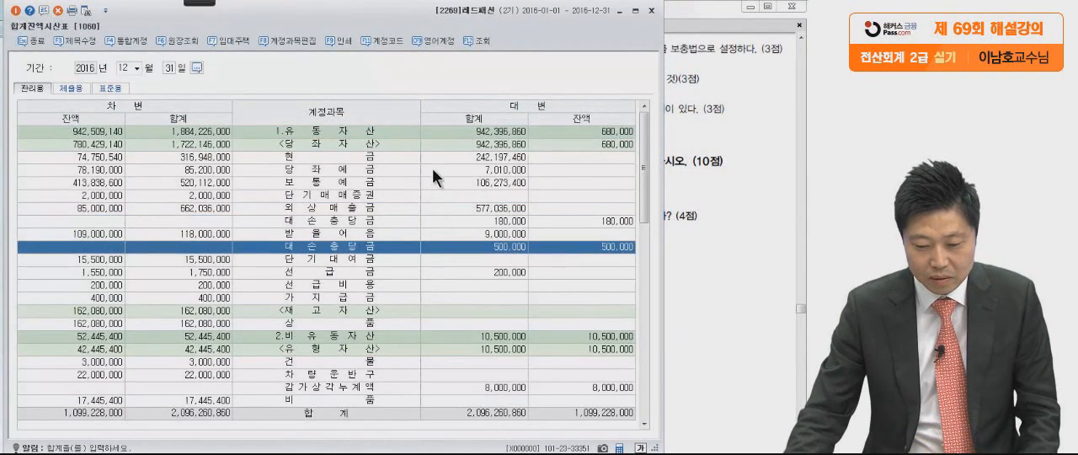
left_click(433, 171)
Circle the 외상매출금 and 받을어음 balances and their two 대손충당금 balances with the Pen tool.
mouse_move(200, 4)
left_click(110, 14)
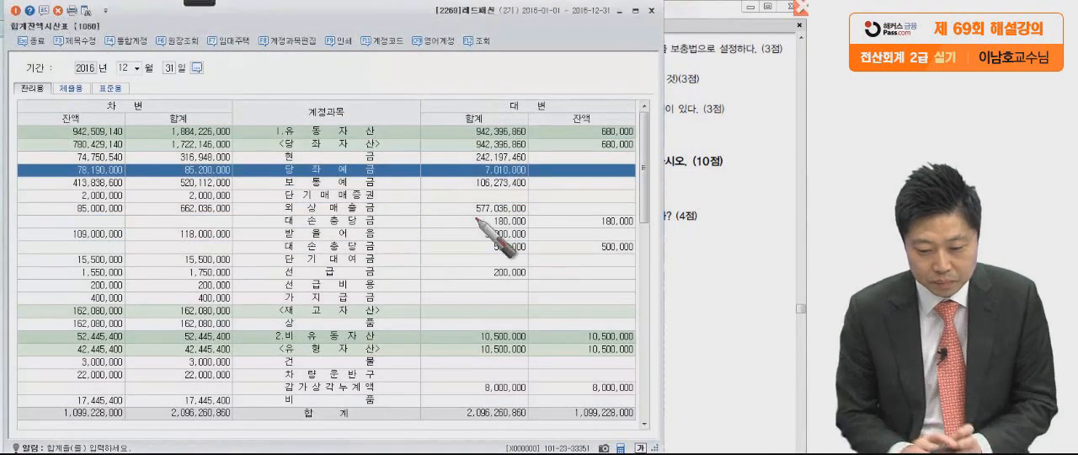
left_click_drag(133, 207, 135, 206)
left_click_drag(136, 238, 82, 229)
mouse_move(645, 213)
left_mouse_down()
mouse_move(603, 226)
mouse_move(652, 217)
left_mouse_up()
mouse_move(650, 247)
left_mouse_down()
mouse_move(587, 252)
mouse_move(645, 268)
left_mouse_up()
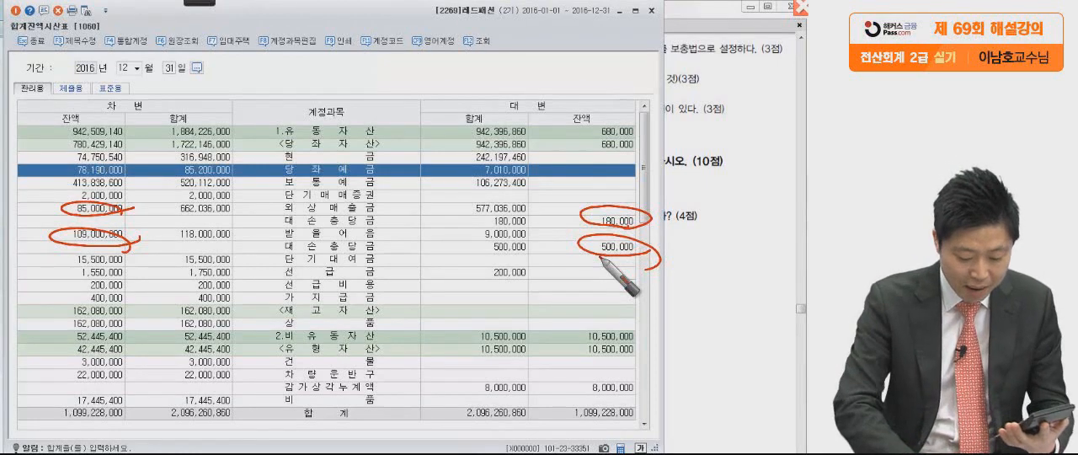
Handwrite the 외상매출금 allowance calculation 850,000 − 180,000 = 670,000 above the trial balance, boxing the result.
mouse_move(268, 62)
left_mouse_down()
mouse_move(295, 62)
mouse_move(309, 77)
mouse_move(375, 69)
left_mouse_up()
left_click(379, 226)
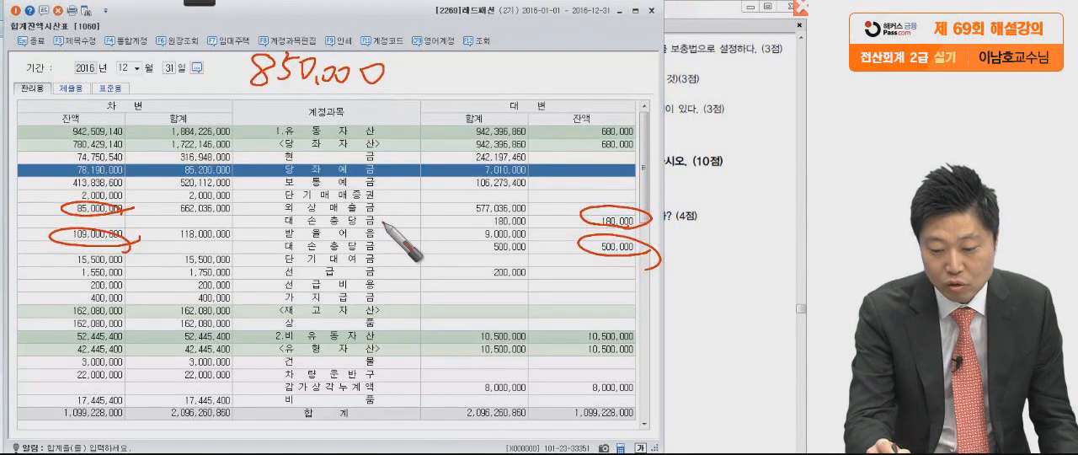
mouse_move(414, 80)
left_mouse_down()
mouse_move(474, 84)
mouse_move(501, 65)
mouse_move(611, 84)
left_mouse_up()
mouse_move(630, 45)
left_mouse_down()
mouse_move(625, 97)
mouse_move(641, 108)
left_mouse_up()
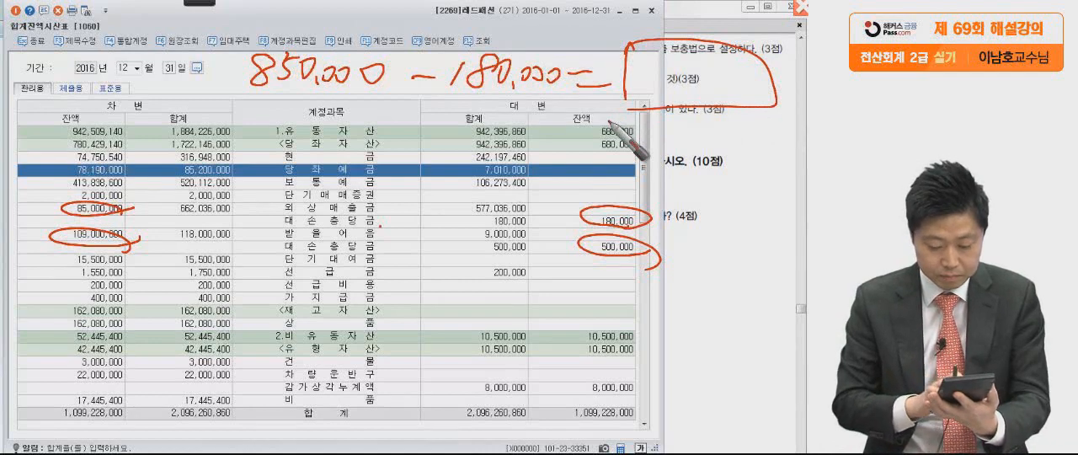
mouse_move(666, 54)
left_mouse_down()
mouse_move(648, 84)
mouse_move(704, 72)
mouse_move(714, 85)
mouse_move(768, 85)
left_mouse_up()
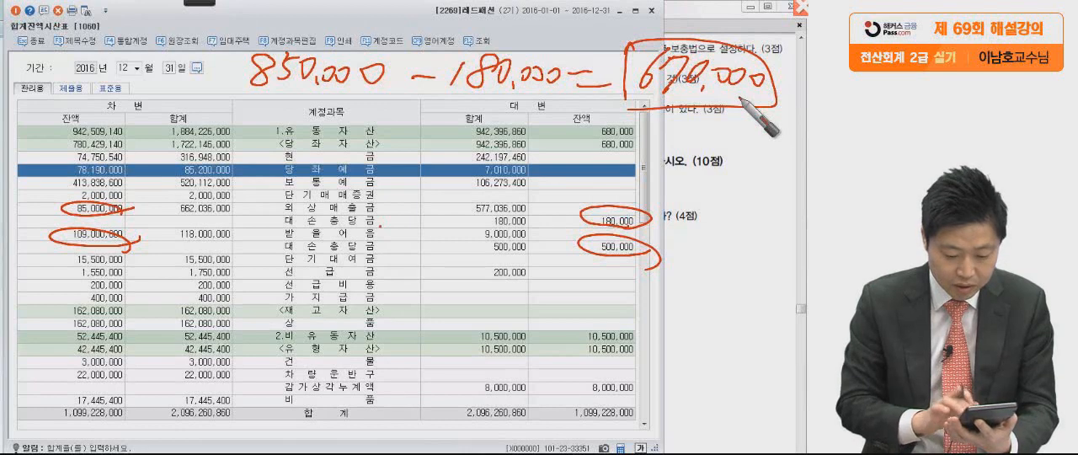
Handwrite the 받을어음 allowance calculation 1,090,000 − 500,000 = 590,000, then clear the markings and return to 일반전표입력.
mouse_move(228, 110)
left_mouse_down()
mouse_move(220, 141)
mouse_move(239, 141)
left_mouse_up()
mouse_move(268, 110)
left_mouse_down()
mouse_move(257, 139)
mouse_move(271, 112)
mouse_move(286, 143)
left_mouse_up()
mouse_move(313, 114)
left_mouse_down()
mouse_move(392, 135)
mouse_move(628, 127)
left_mouse_up()
left_click_drag(601, 139, 630, 140)
left_click_drag(654, 126, 663, 166)
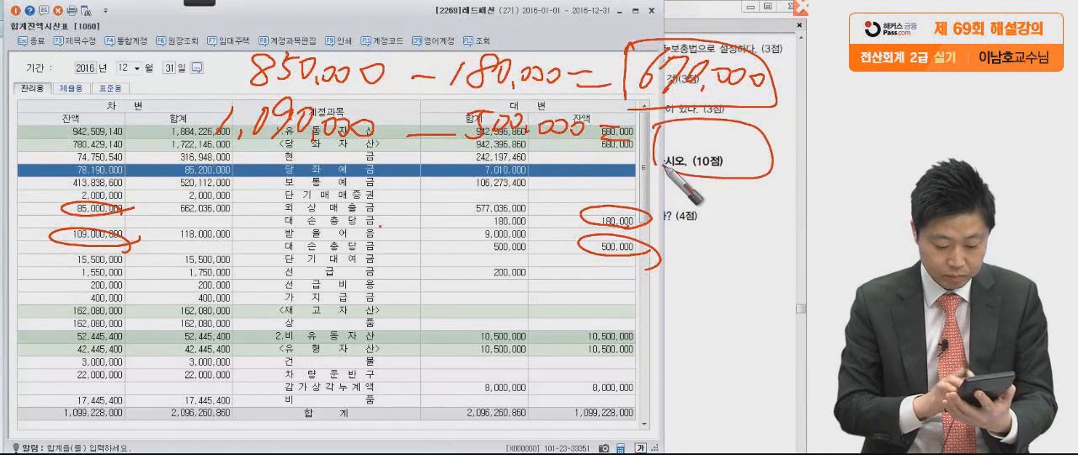
mouse_move(660, 131)
left_mouse_down()
mouse_move(662, 165)
mouse_move(673, 162)
left_mouse_up()
mouse_move(698, 137)
left_mouse_down()
mouse_move(696, 164)
mouse_move(771, 155)
left_mouse_up()
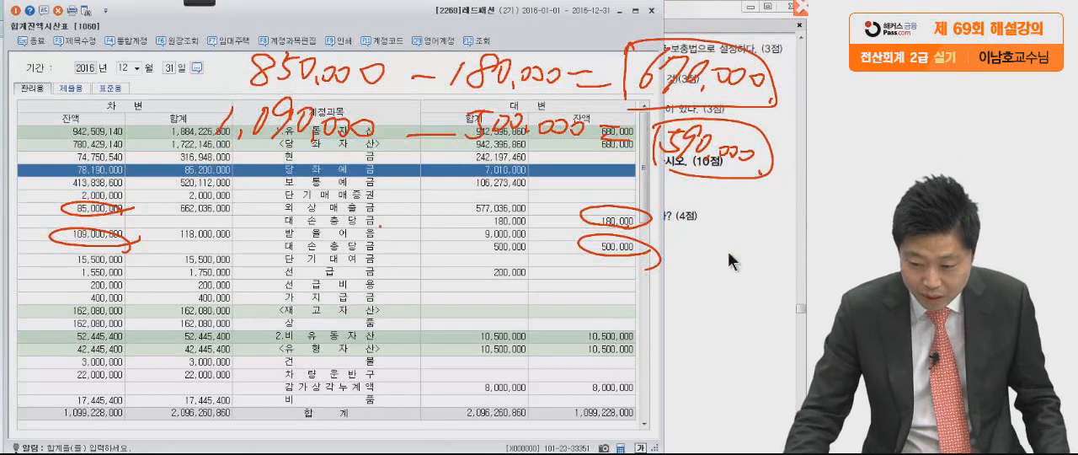
key("Escape")
key("Escape")
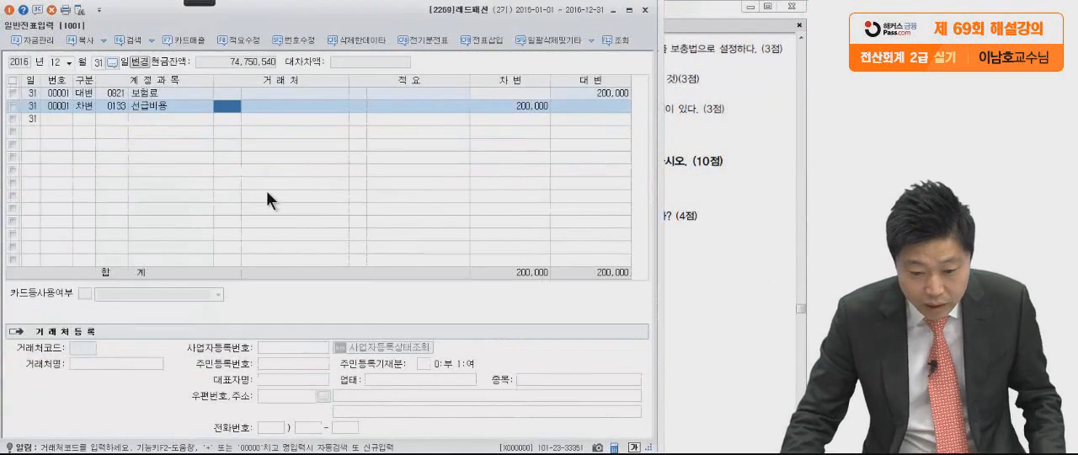
Enter a 대변 line for the 외상매출금 대손충당금 (0109) with an amount of 670,000.
left_click(82, 116)
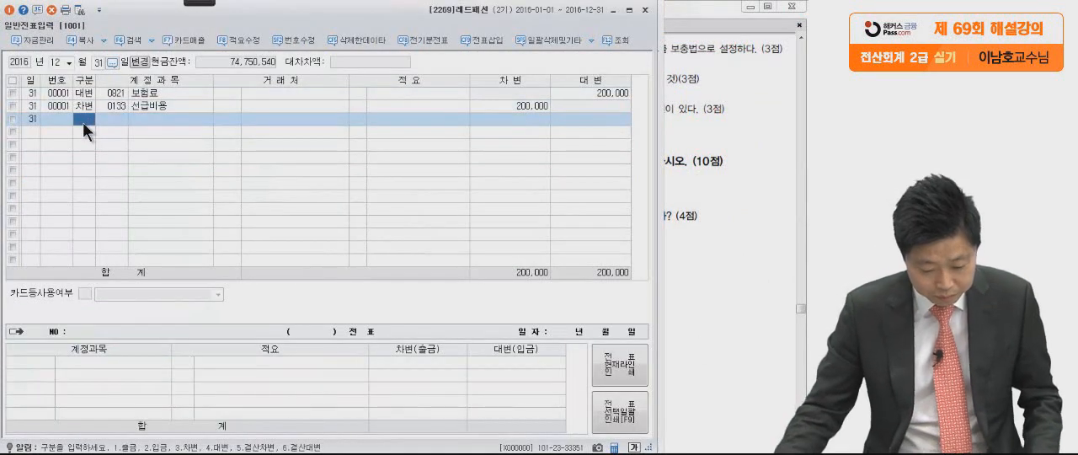
type("4")
key("Return")
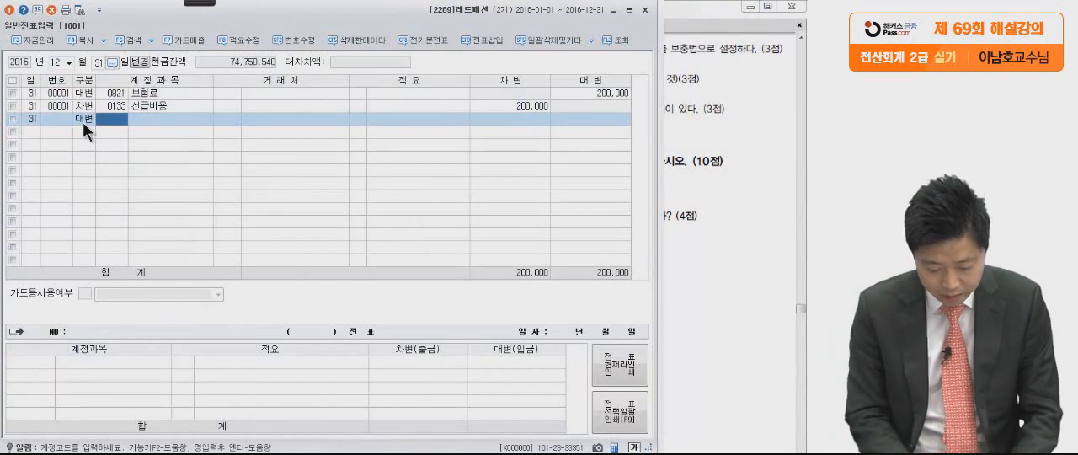
type("대손")
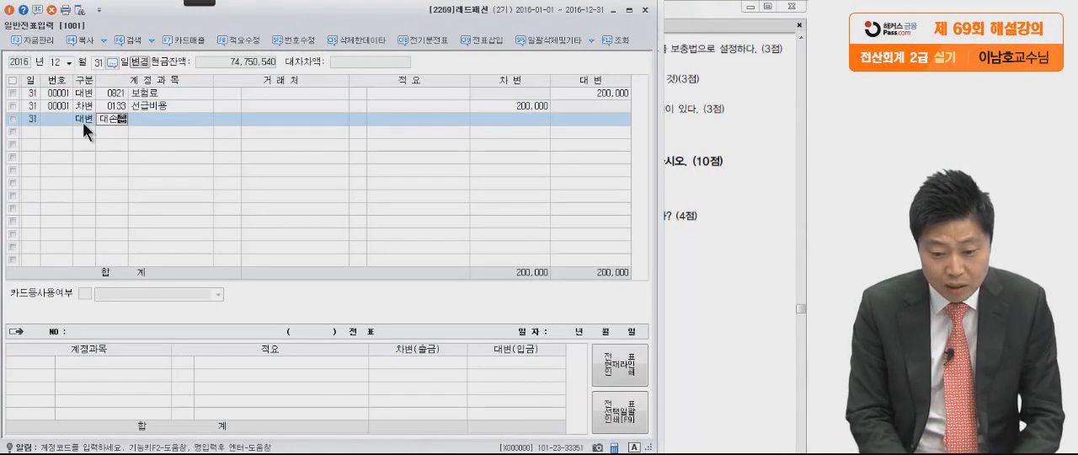
type("충")
key("Return")
key("Return")
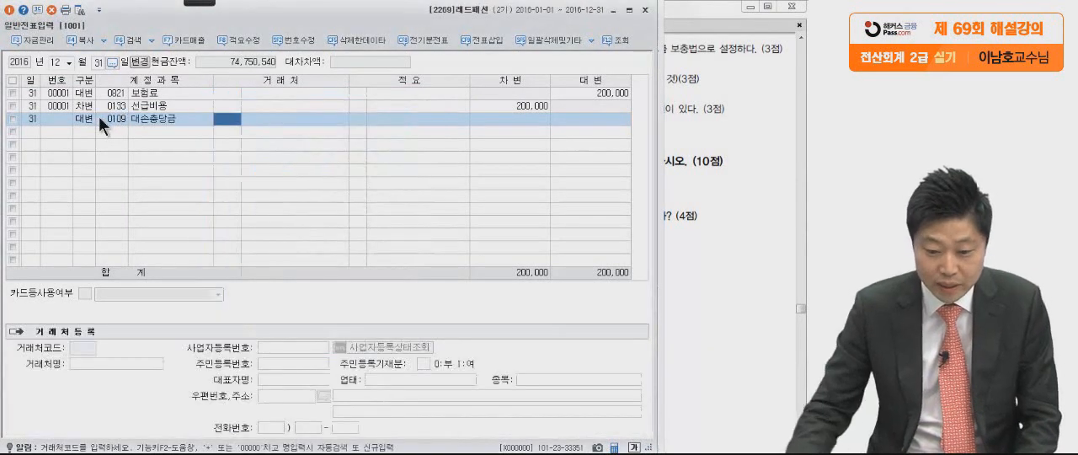
left_click(569, 123)
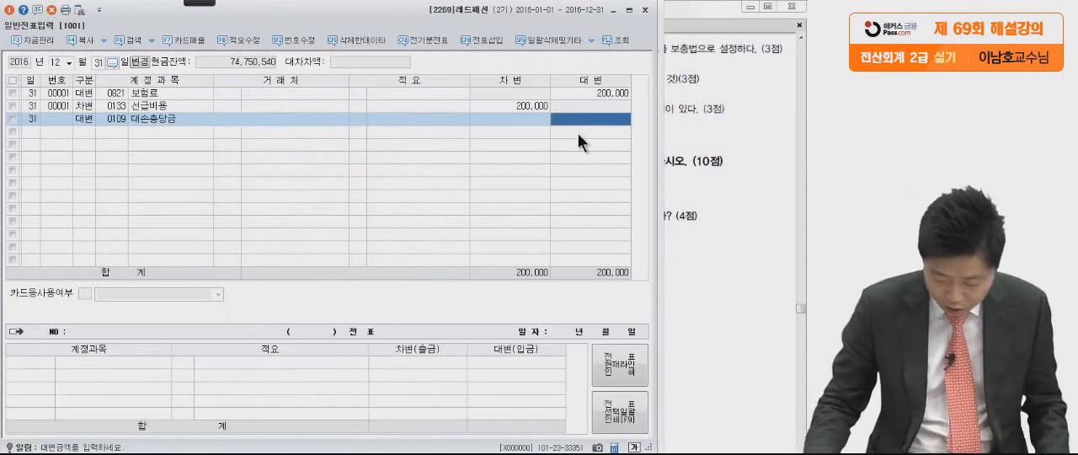
type("670,0")
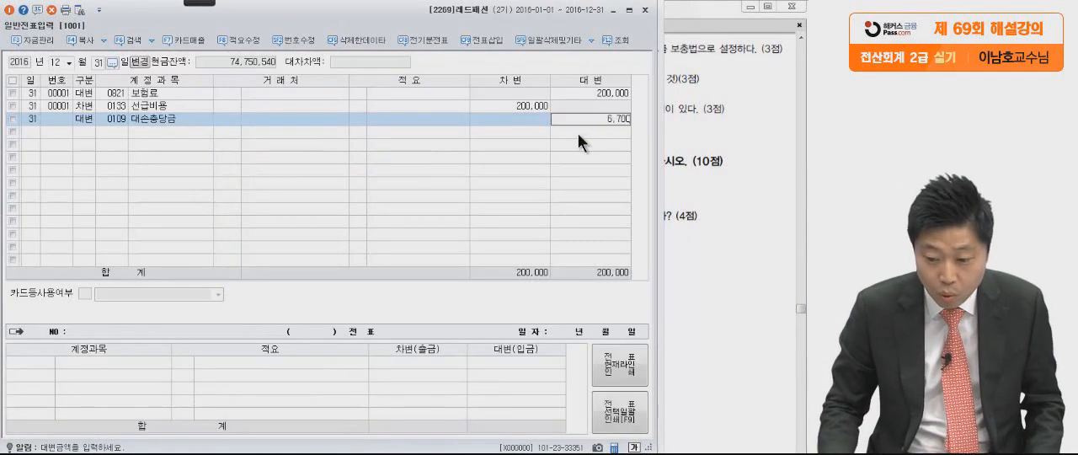
type("00")
key("Return")
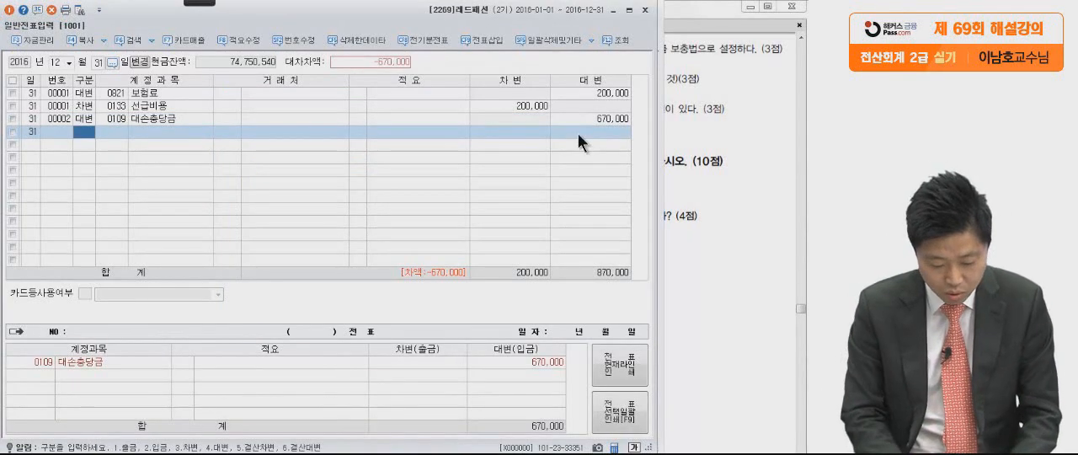
Add a 대변 line for the 받을어음 대손충당금 (0111) with an amount of 590,000.
type("4대손충")
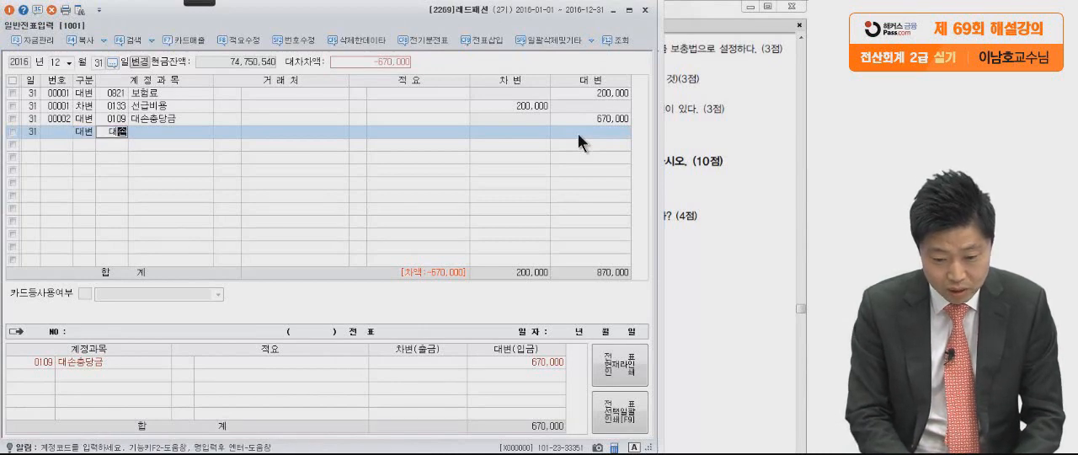
key("Return")
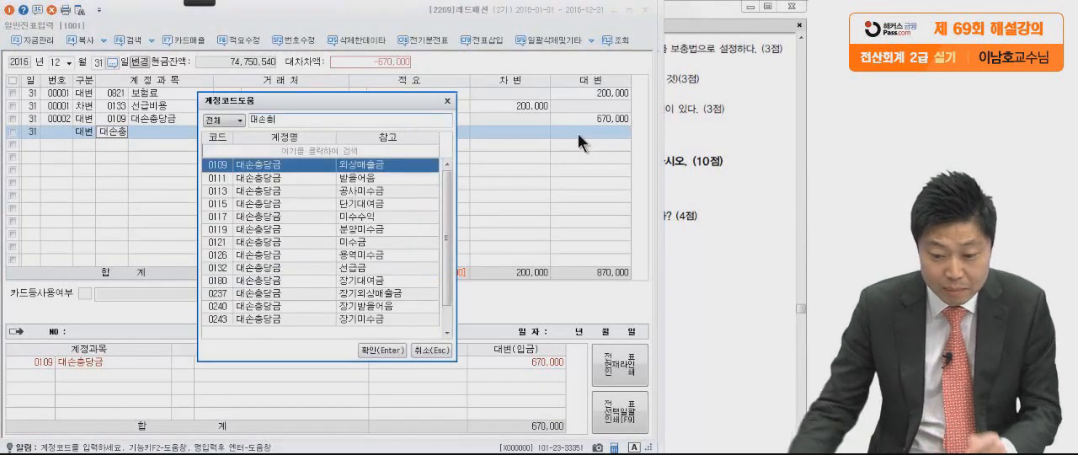
left_click(394, 179)
key("Return")
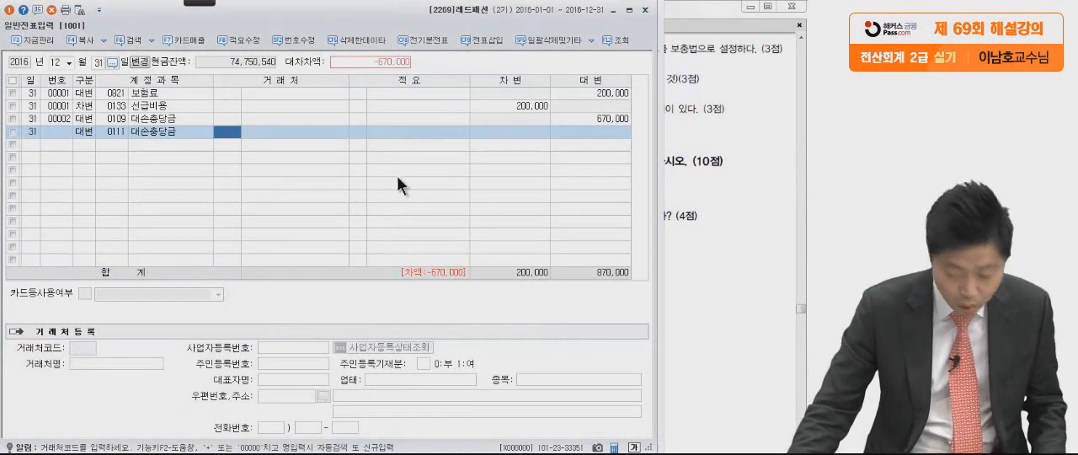
left_click(588, 130)
type("59")
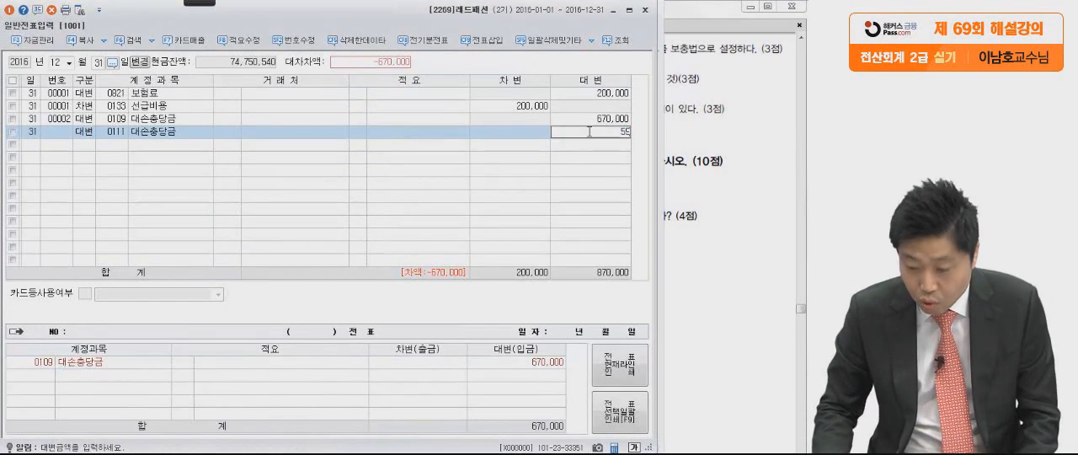
type("0,000")
key("Return")
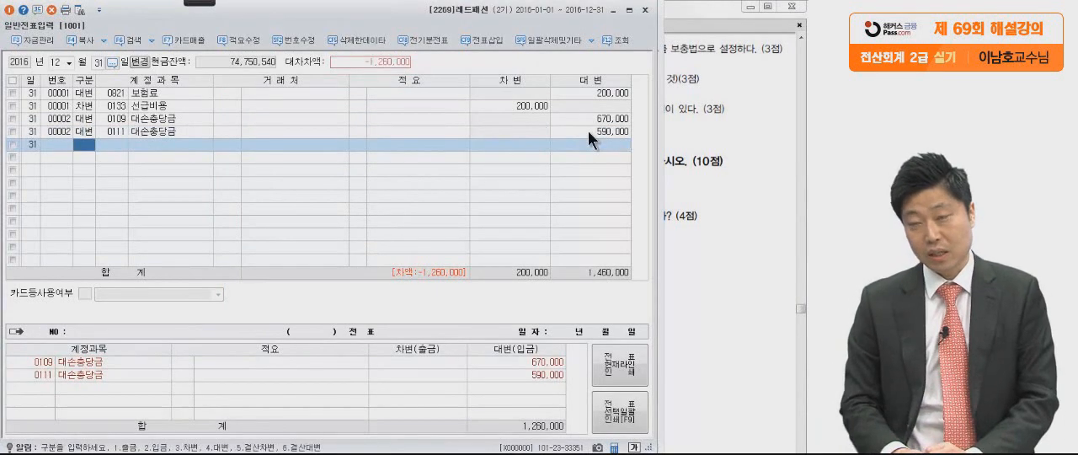
Add a 차변 line for 대손상각비 (0835, 판매관리비) with the balancing amount of 1,260,000.
type("3")
key("Return")
type("대손상")
key("Return")
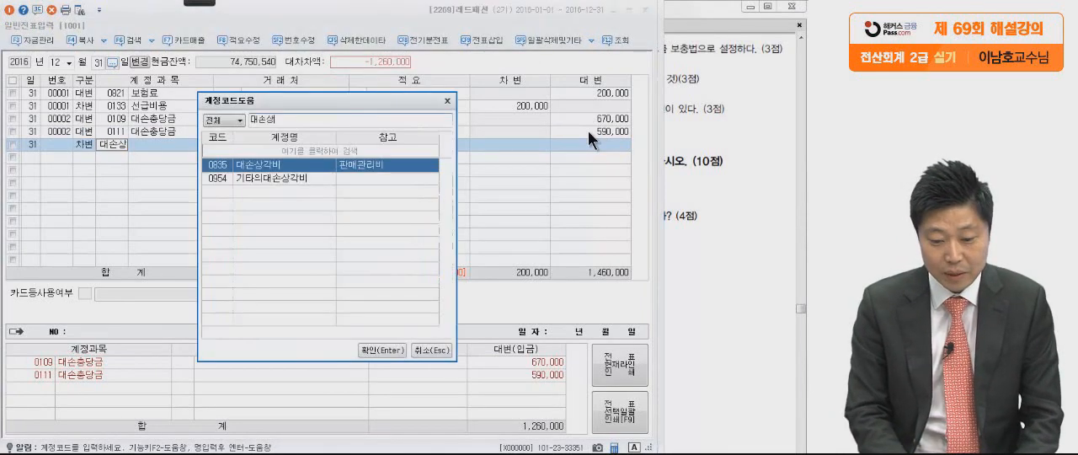
key("Return")
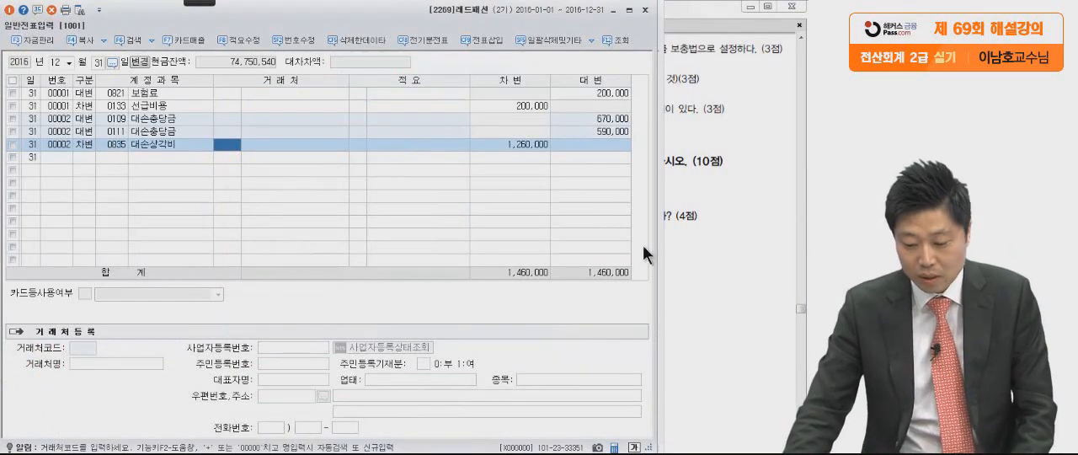
Refresh 합계잔액시산표 and mark the 외상매출금 and 받을어음 balances against their 대손충당금 balances with red handwriting.
key("alt+Tab")
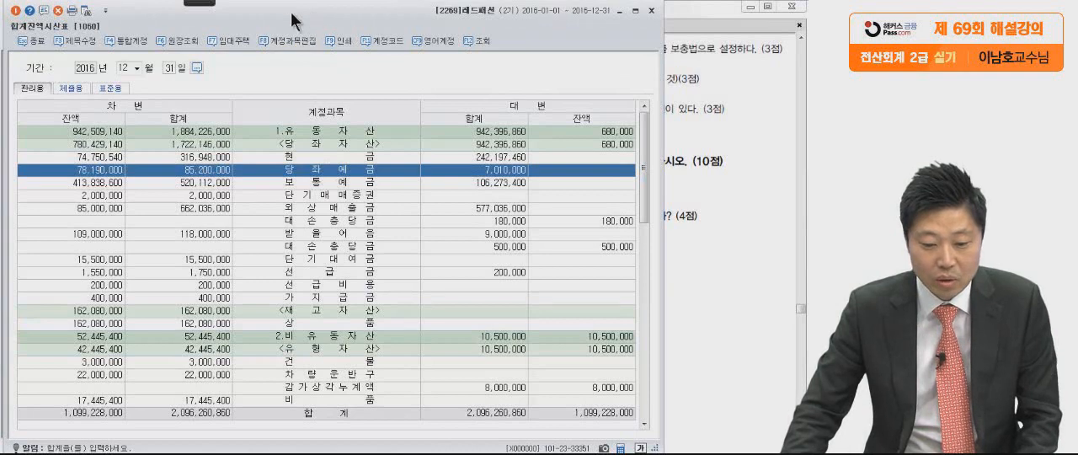
left_click(88, 12)
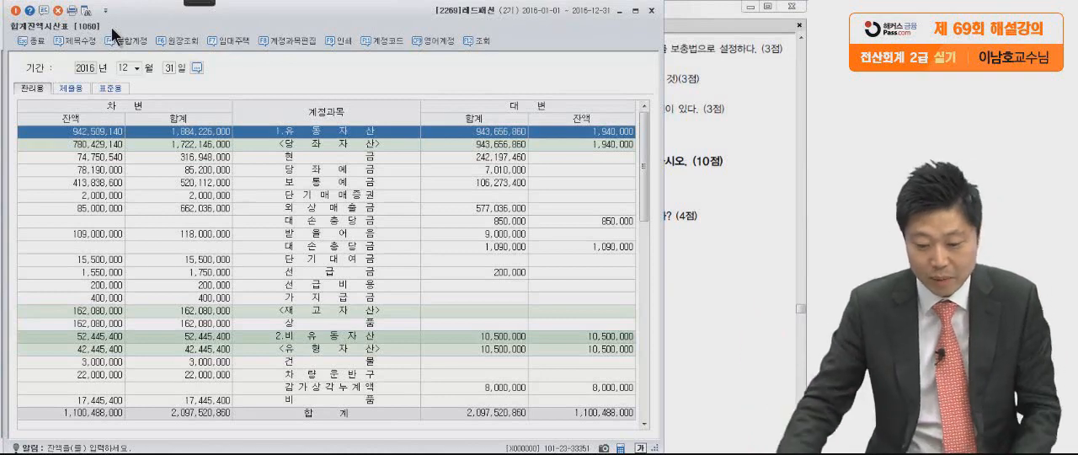
mouse_move(194, 4)
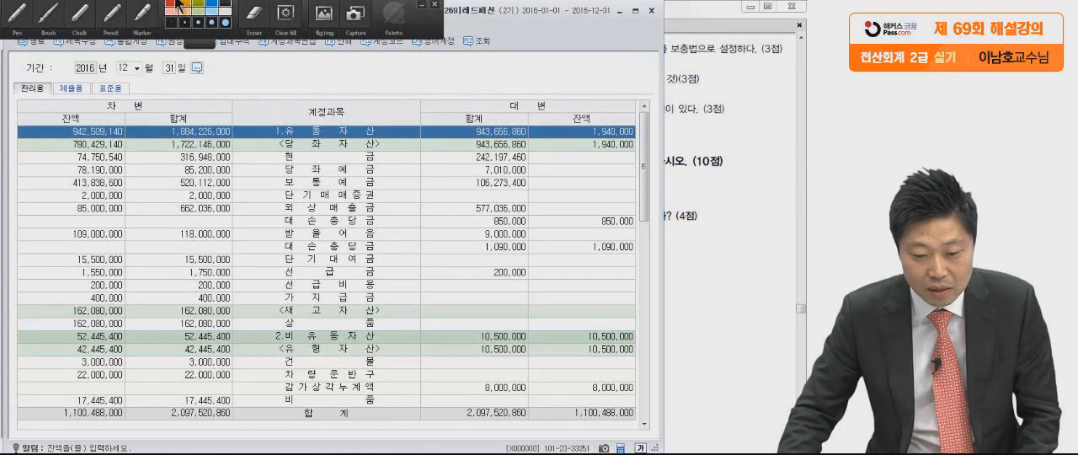
left_click(48, 13)
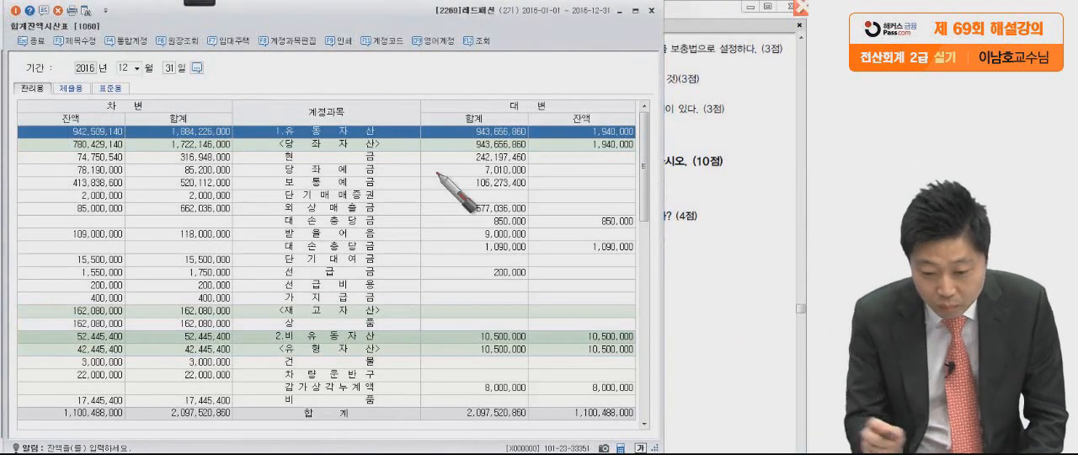
left_click_drag(57, 207, 117, 200)
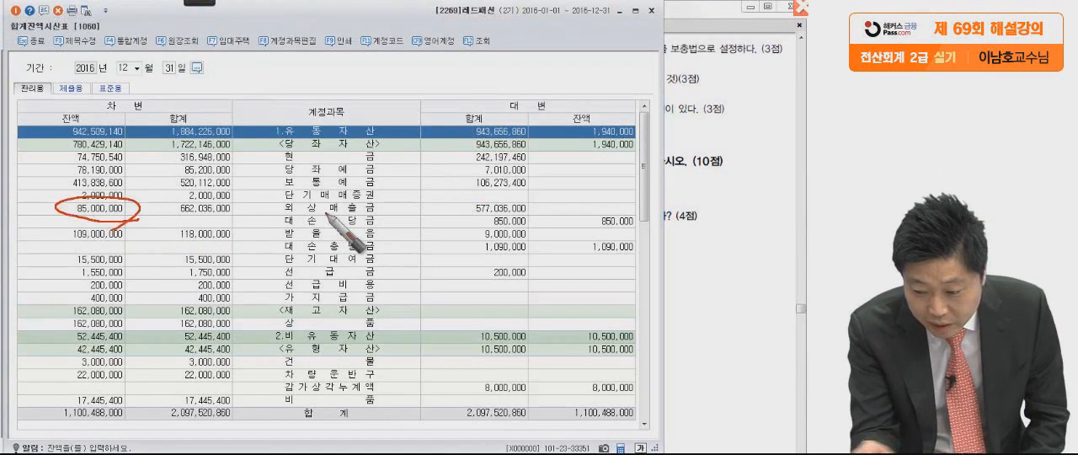
left_click_drag(630, 210, 589, 210)
mouse_move(112, 227)
left_mouse_down()
mouse_move(401, 139)
mouse_move(608, 189)
mouse_move(472, 190)
left_mouse_up()
left_click_drag(137, 247, 125, 258)
mouse_move(627, 270)
left_mouse_down()
mouse_move(578, 243)
mouse_move(625, 276)
left_mouse_up()
mouse_move(117, 240)
left_mouse_down()
mouse_move(505, 282)
mouse_move(459, 310)
left_mouse_up()
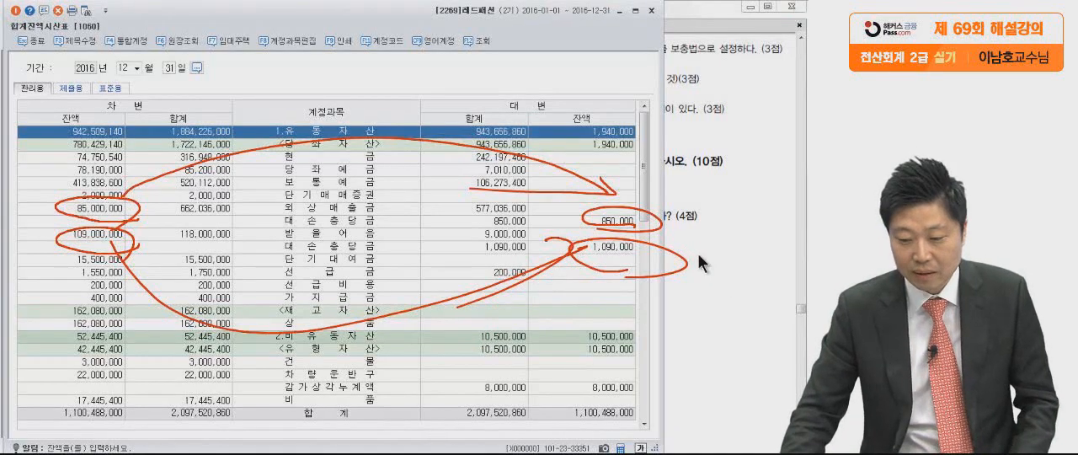
Clear the markings and read 문제6 item (3) on 기말상품재고액 in the exam PDF.
left_click(697, 251)
scroll(683, 376, "down", 1)
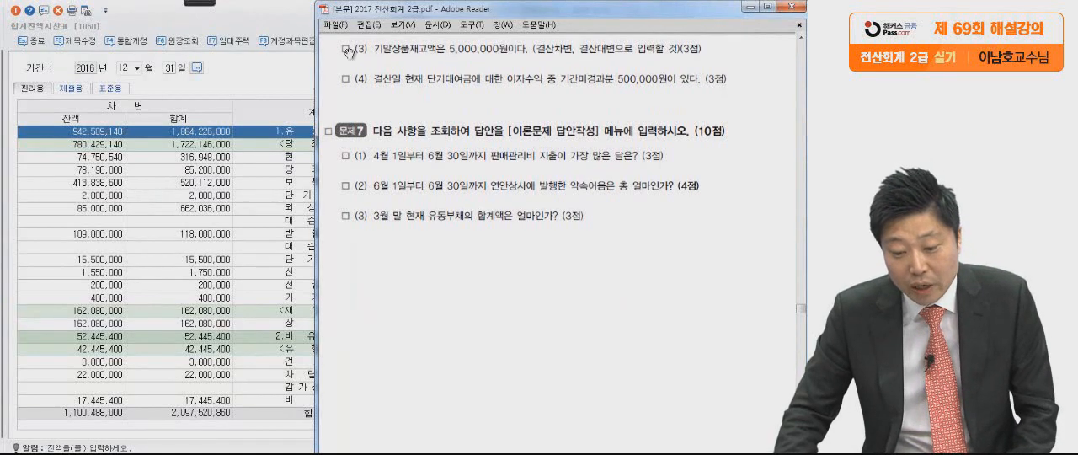
mouse_move(201, 4)
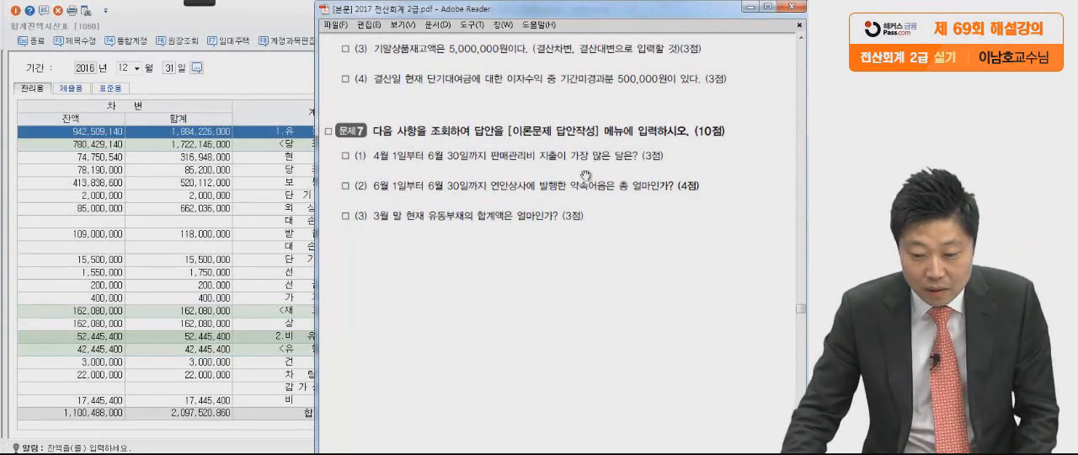
Locate the 상품 row in 합계잔액시산표 and circle its 차변 잔액 in red.
left_click(188, 246)
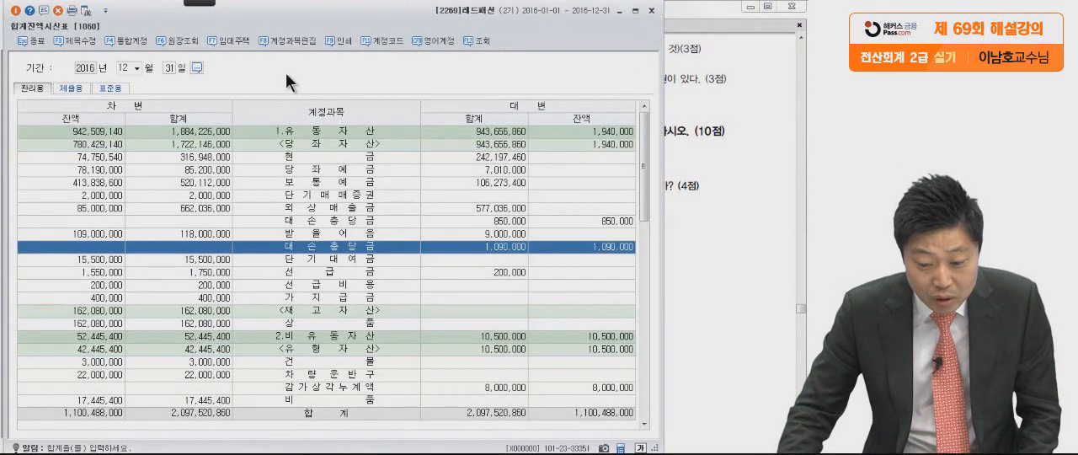
left_click(301, 244)
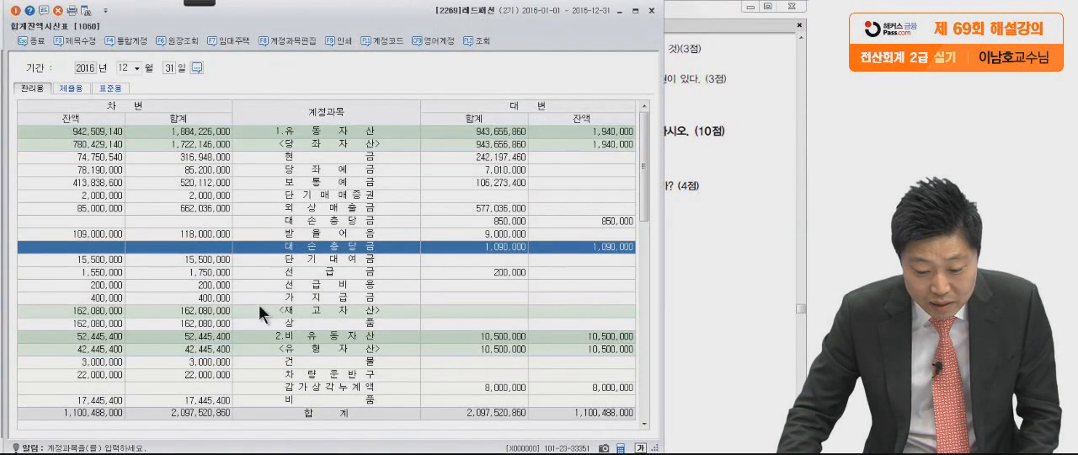
left_click(225, 283)
left_click(98, 323)
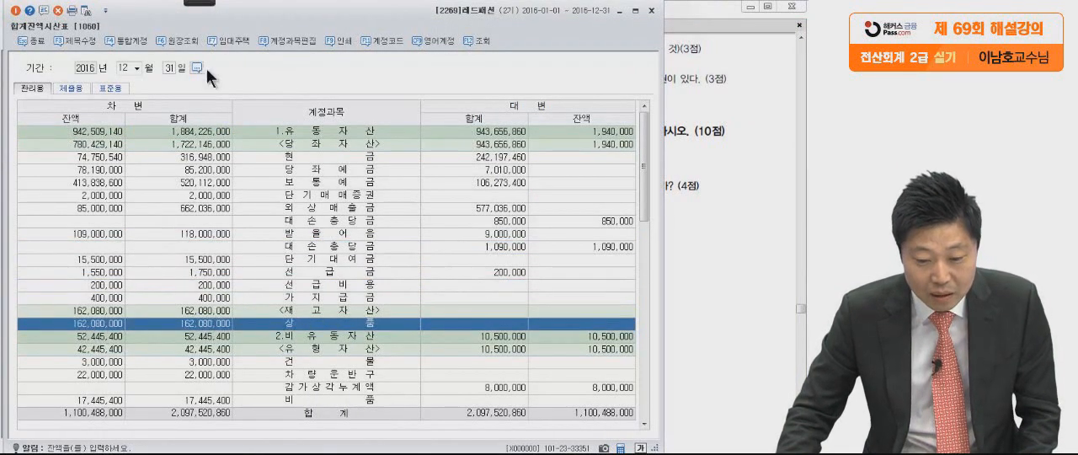
left_click(24, 16)
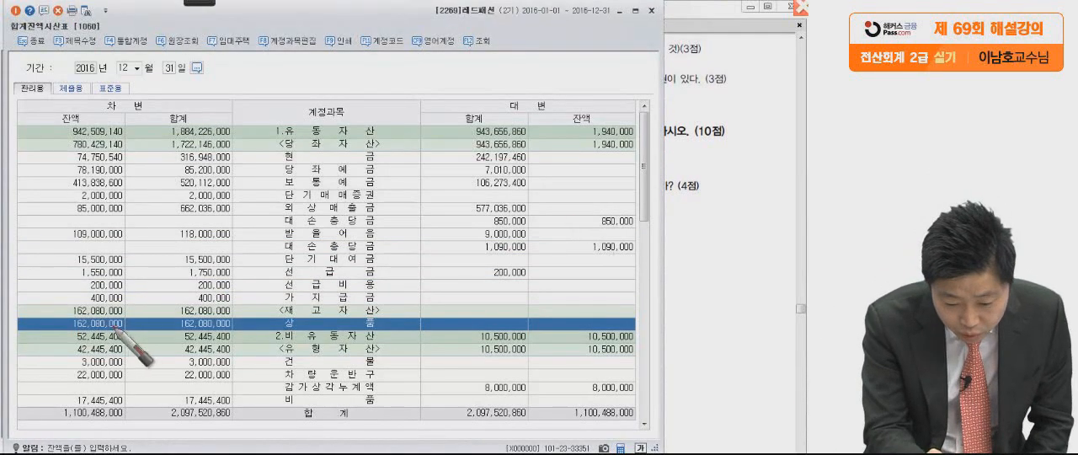
mouse_move(114, 328)
left_mouse_down()
mouse_move(60, 322)
mouse_move(138, 324)
left_mouse_up()
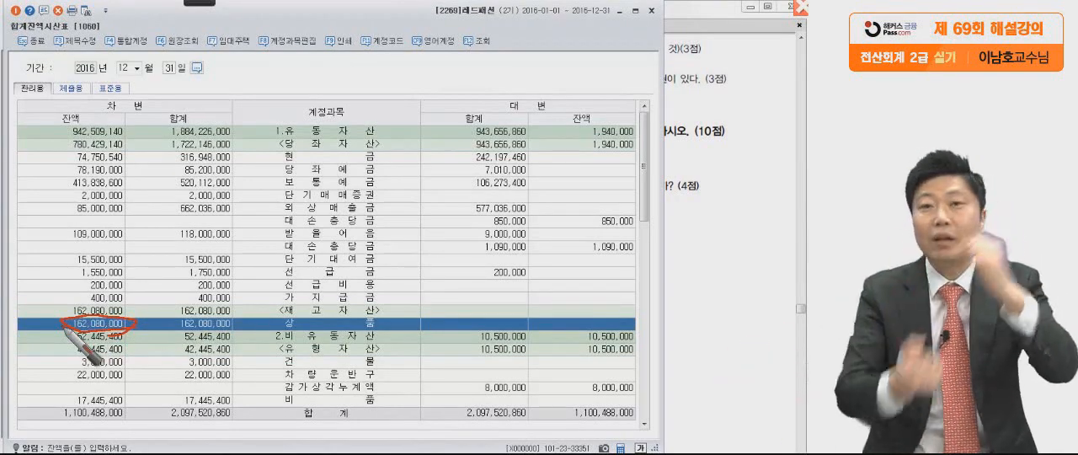
Handwrite the 상품매출원가 amount 157,080,000 on the exam PDF, underline it, and clear the markings.
left_click(721, 234)
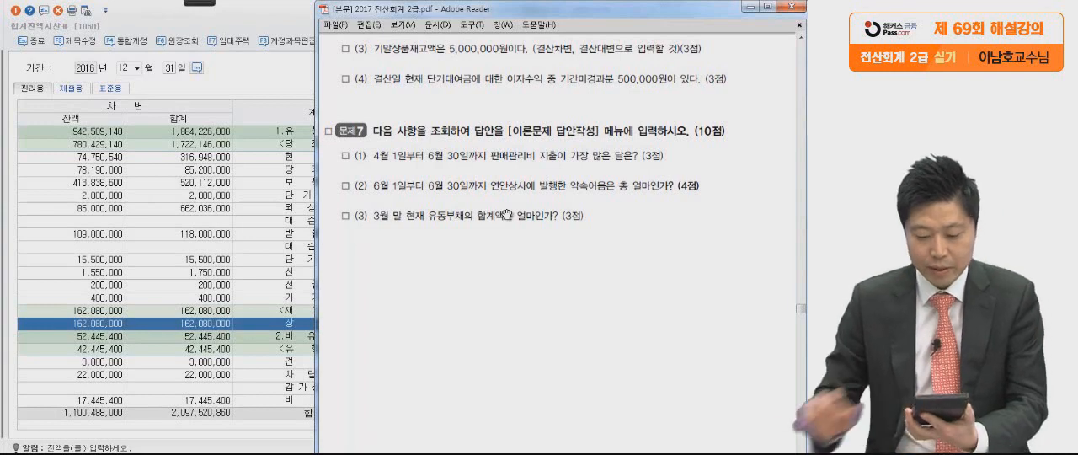
left_click(201, 3)
left_click(25, 12)
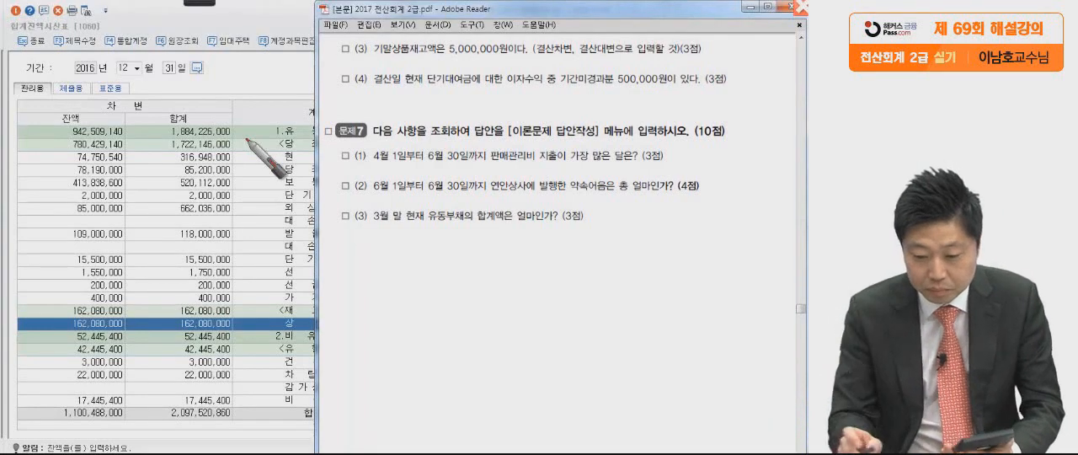
mouse_move(515, 75)
left_mouse_down()
mouse_move(493, 119)
mouse_move(552, 82)
left_mouse_up()
mouse_move(564, 83)
left_mouse_down()
mouse_move(557, 91)
mouse_move(589, 109)
mouse_move(630, 96)
mouse_move(761, 120)
left_mouse_up()
left_click_drag(453, 131, 753, 152)
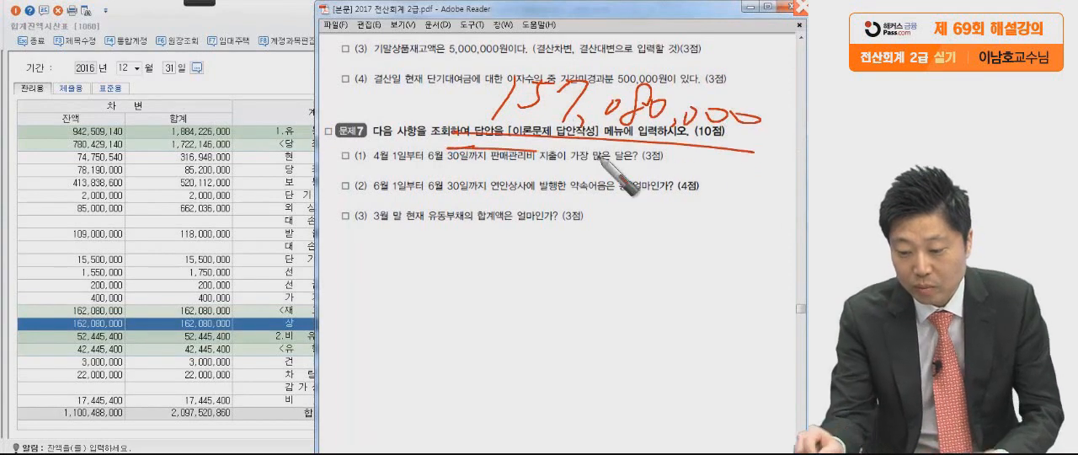
left_click_drag(476, 150, 739, 183)
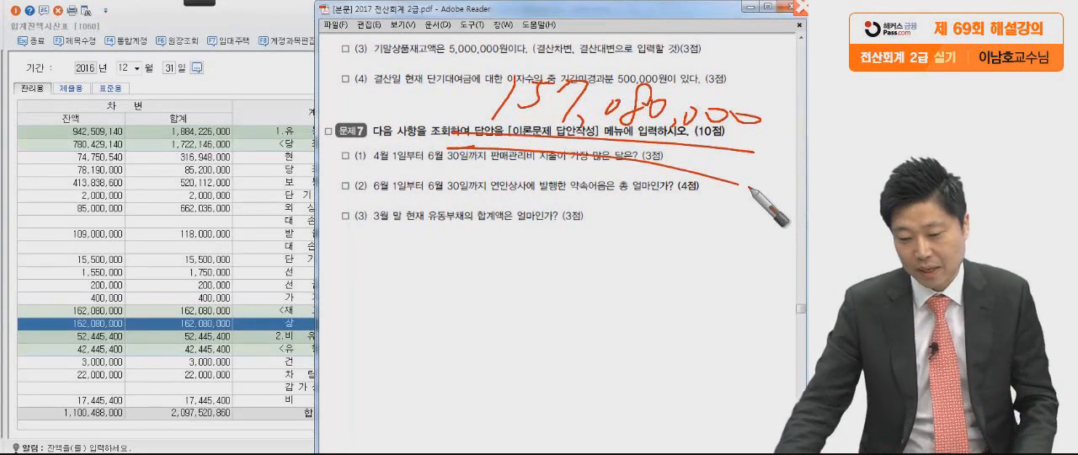
key("Escape")
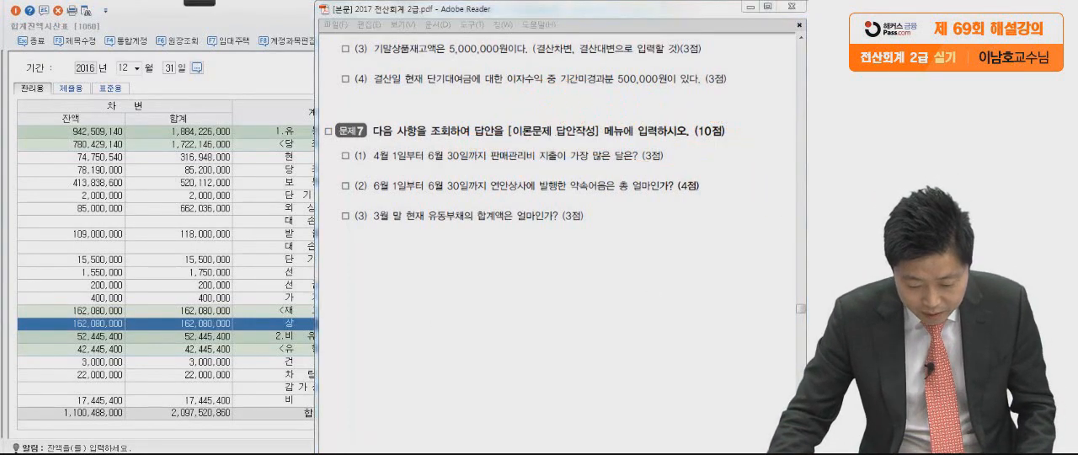
Return to 일반전표입력 and start a new line for 12월 31일.
key("alt+Tab")
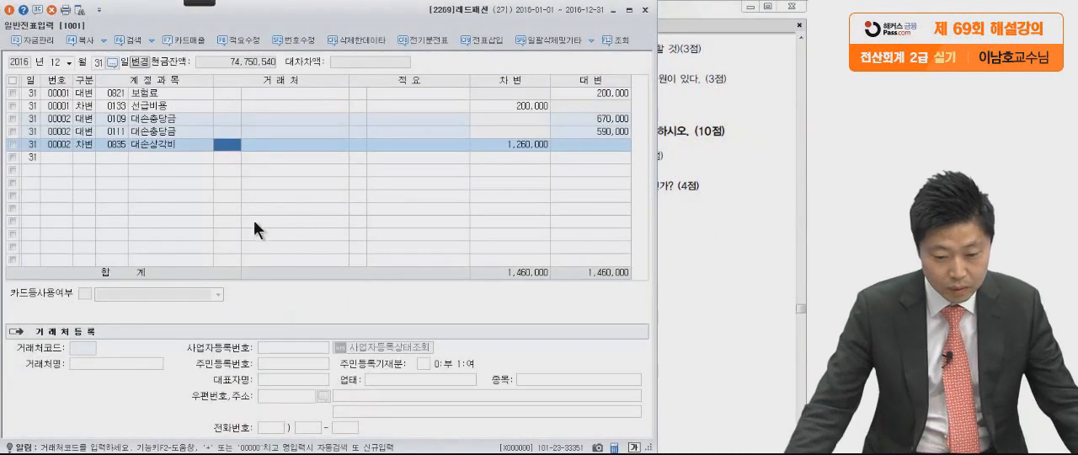
left_click(85, 156)
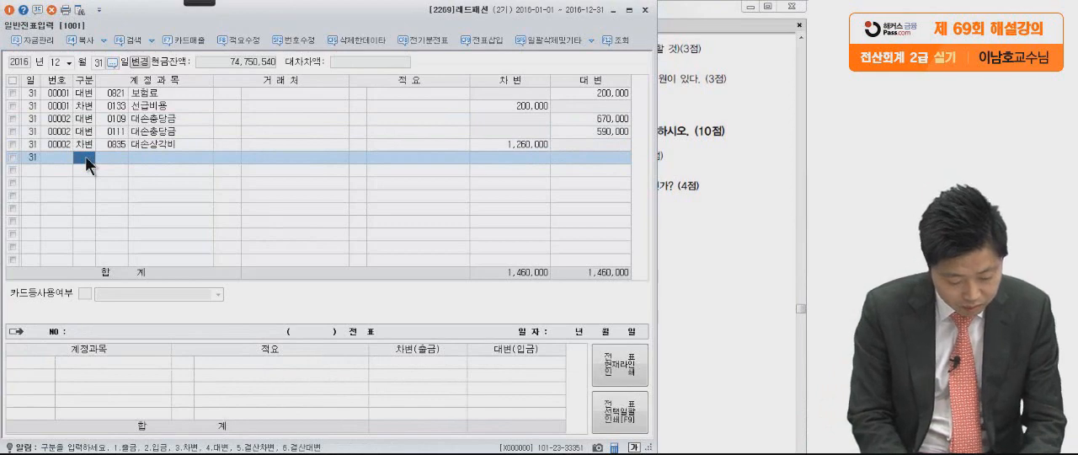
type("3")
key("Return")
type("상표")
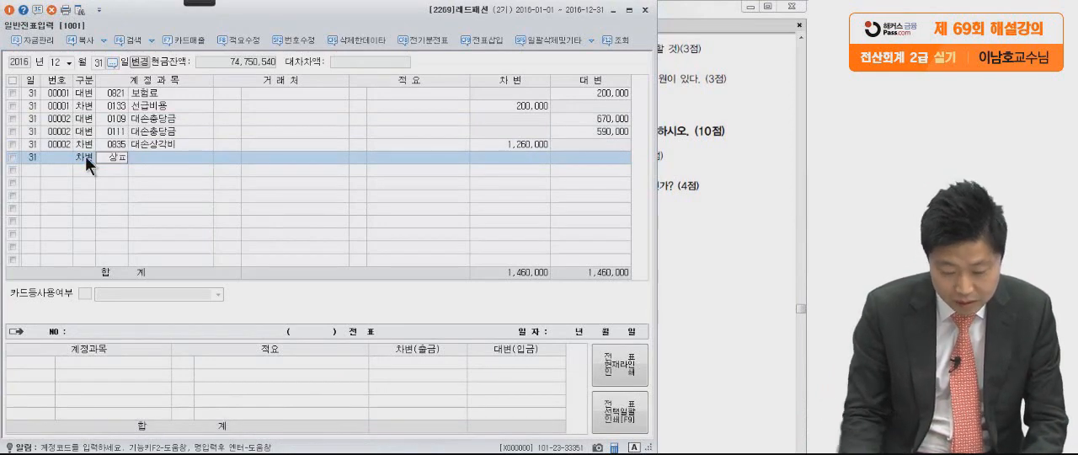
key("Return")
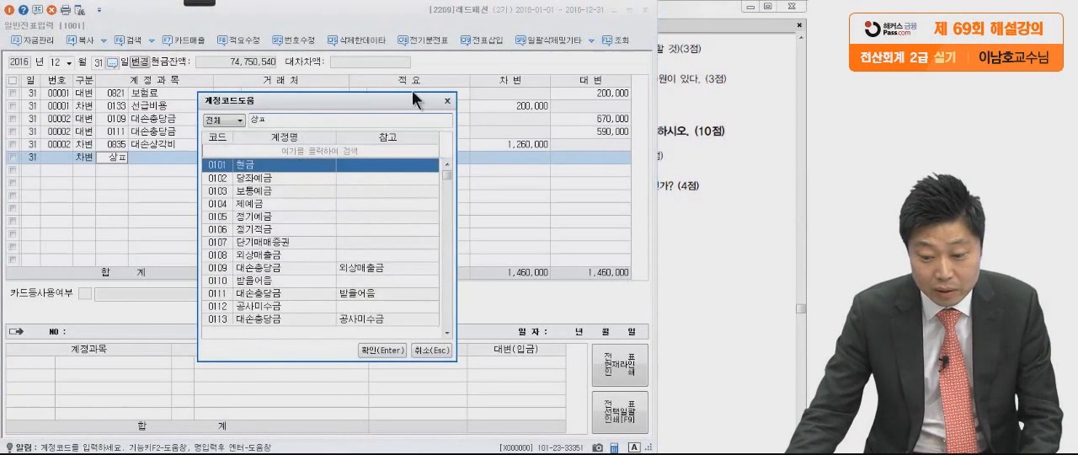
left_click(447, 100)
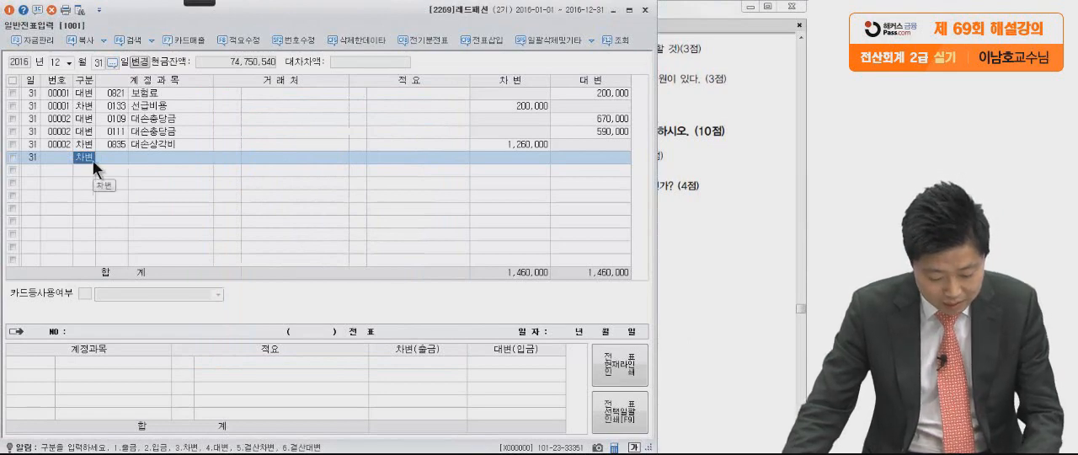
Enter a 결산차변 line for 상품매출원가 (0451) with an amount of 157,080,000.
type("5")
key("Return")
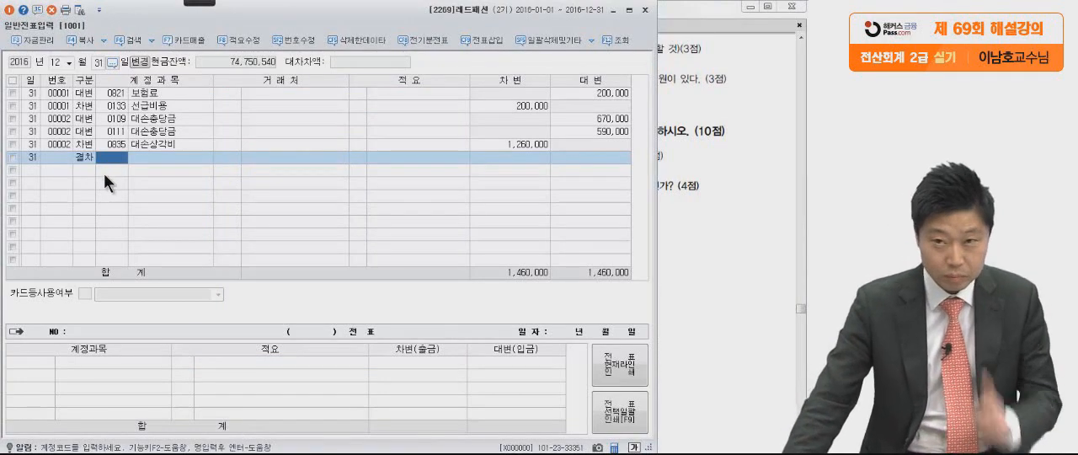
type("ㅅㅏㅇㄱㅜㅁㅁㅐ")
key("Return")
type("출원")
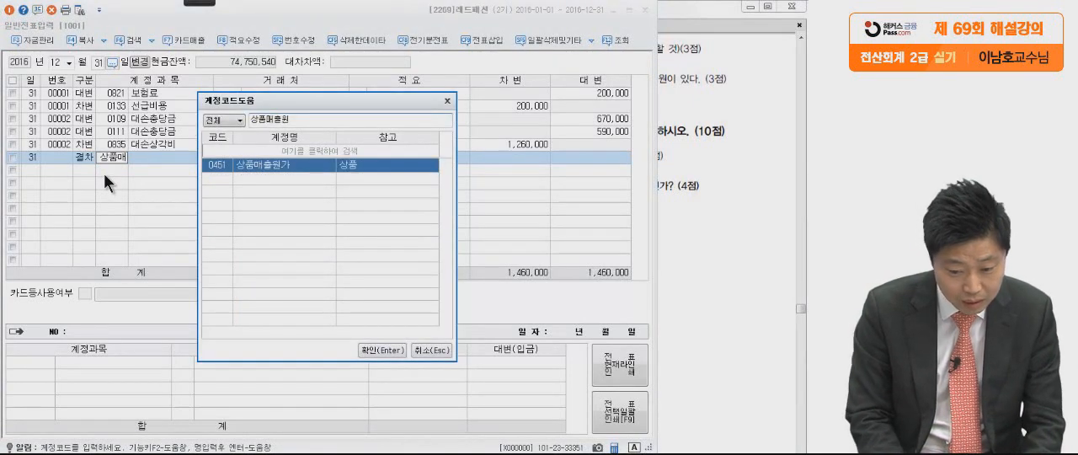
key("Return")
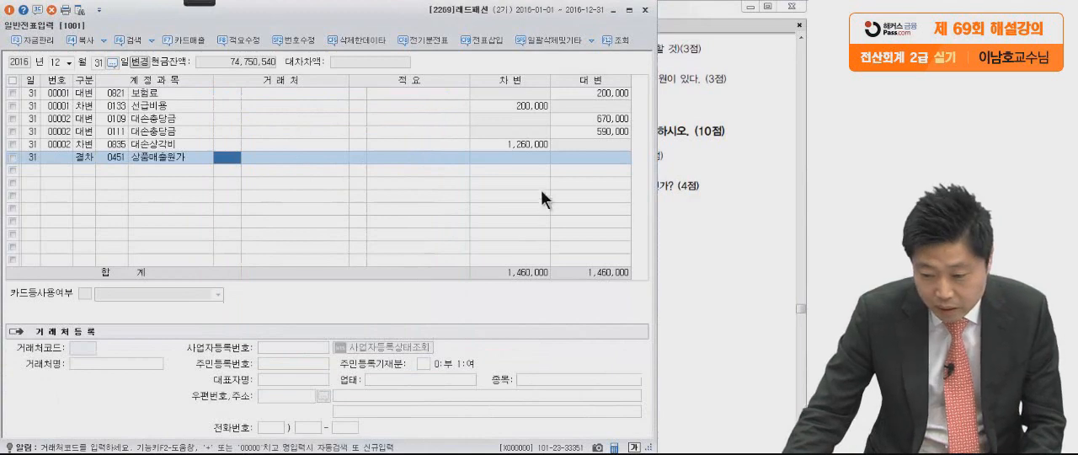
left_click(525, 159)
type("157")
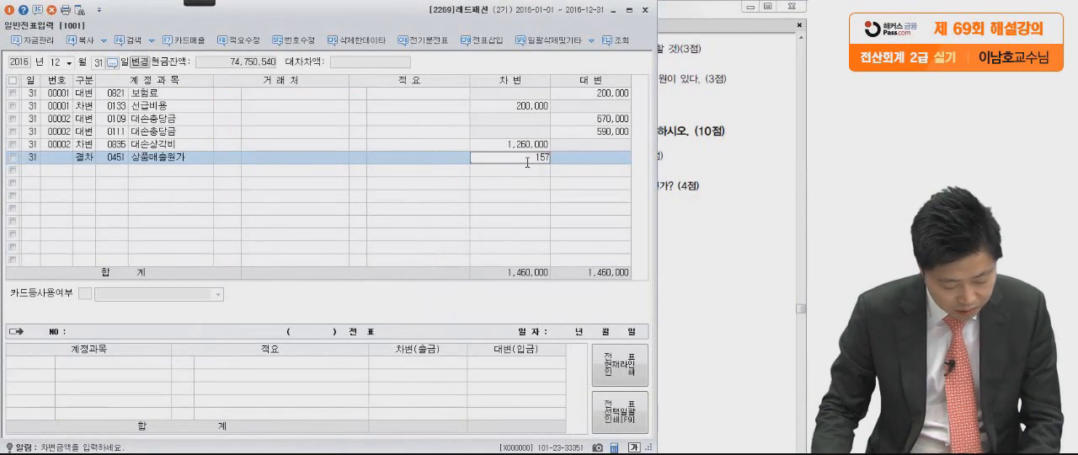
type(",089,000")
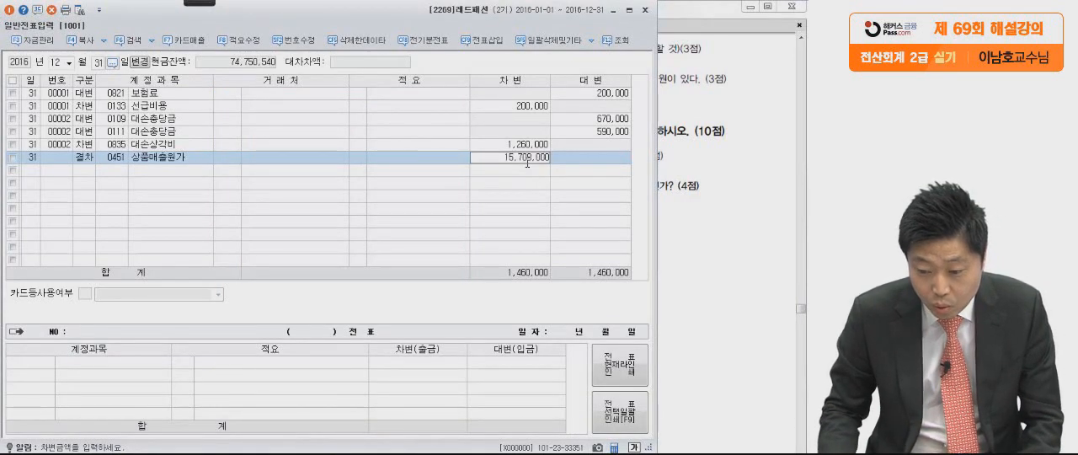
key("Return")
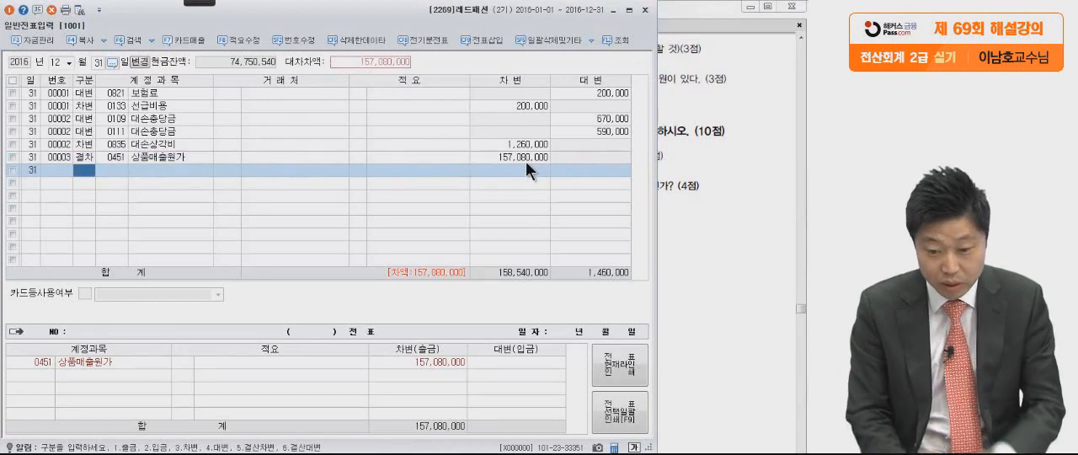
Add a 결산대변 line for 상품 (0146) with the balancing amount of 157,080,000.
type("6")
key("Return")
type("0146")
key("Return")
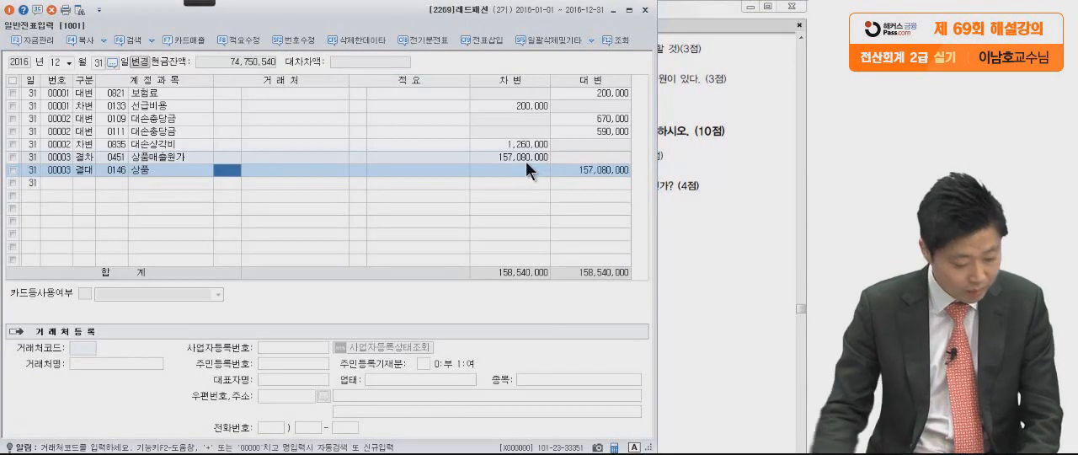
key("Return")
key("Return")
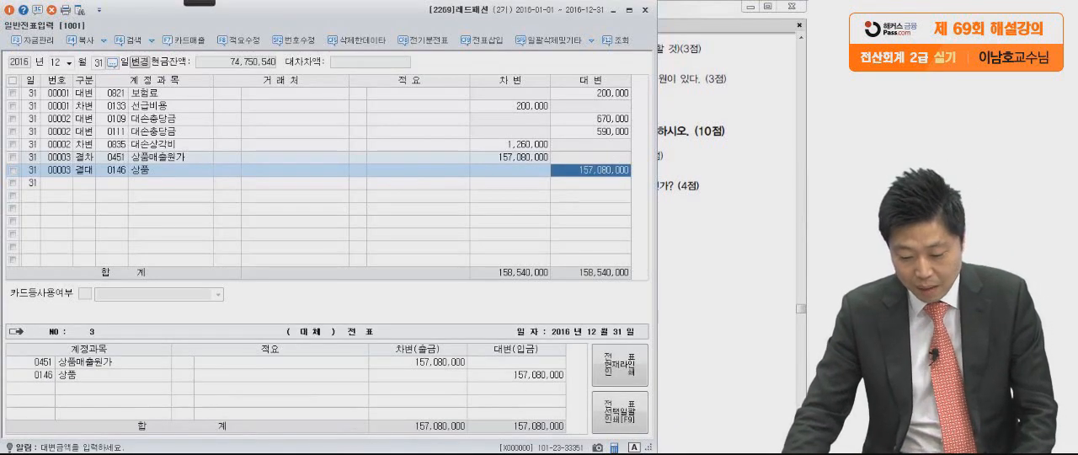
Switch to 합계잔액시산표 and reload it for 12월 31일 to check the 상품 balance.
left_click(430, 453)
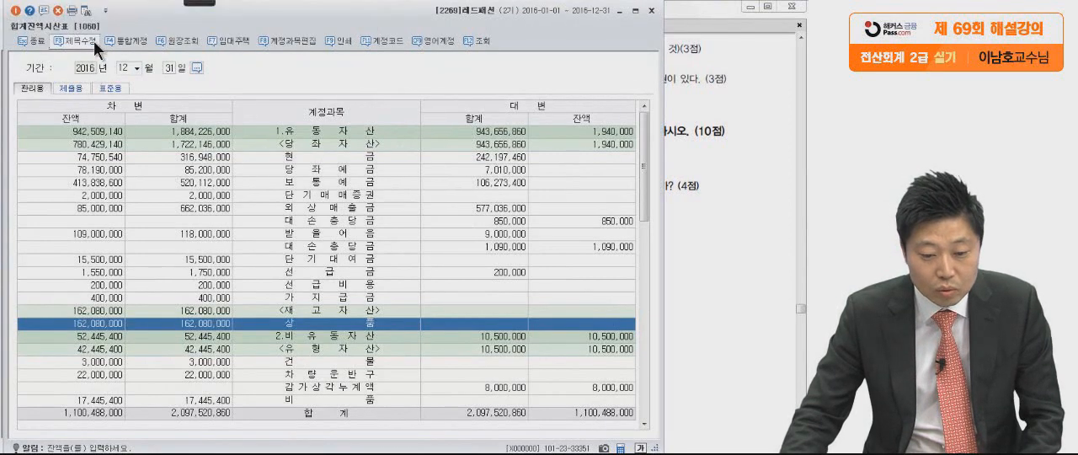
left_click(88, 11)
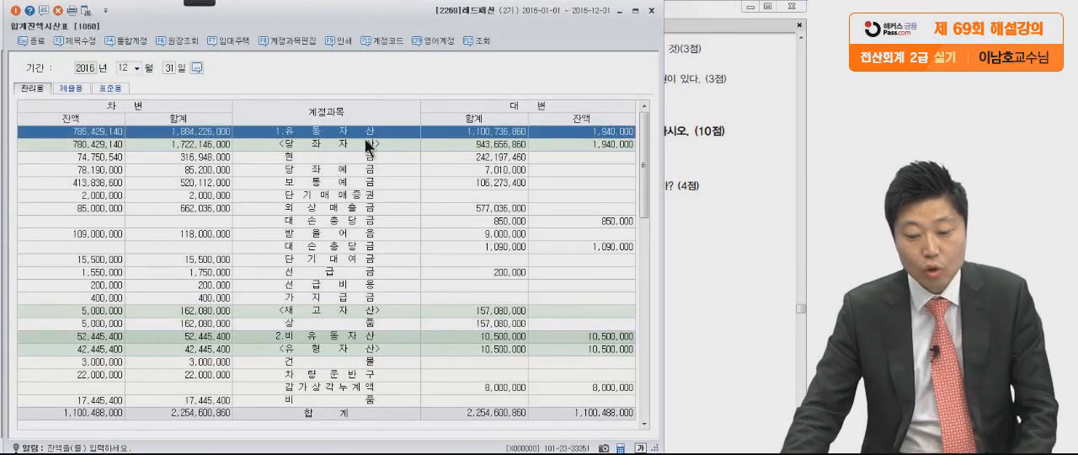
left_click(353, 203)
left_click(335, 284)
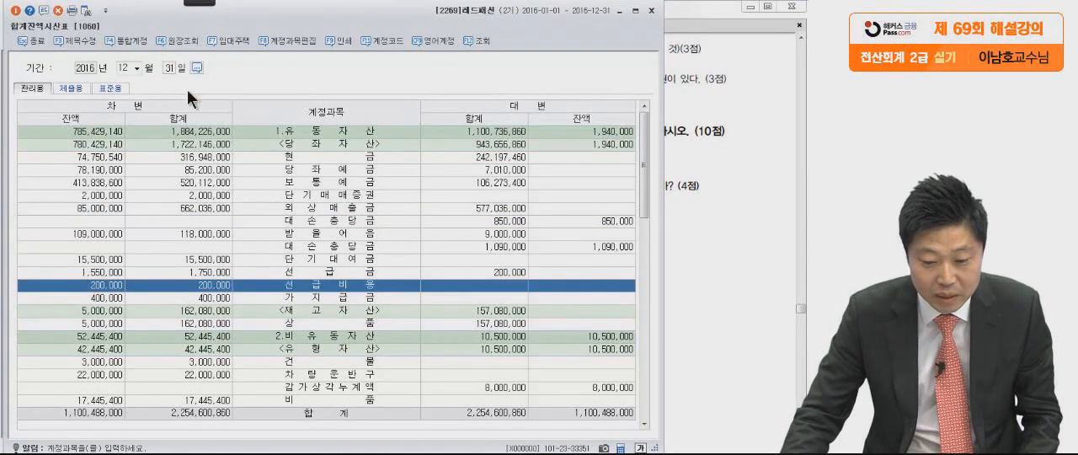
Circle the 상품 debit balance in 합계잔액시산표 with the pen, and clear the marking.
mouse_move(199, 3)
left_click(18, 16)
left_click(88, 38)
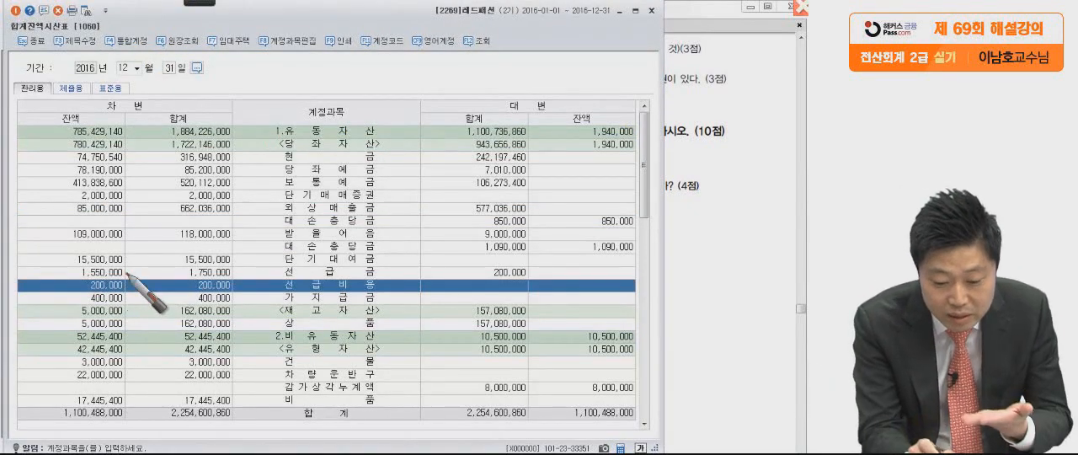
left_click_drag(135, 318, 38, 334)
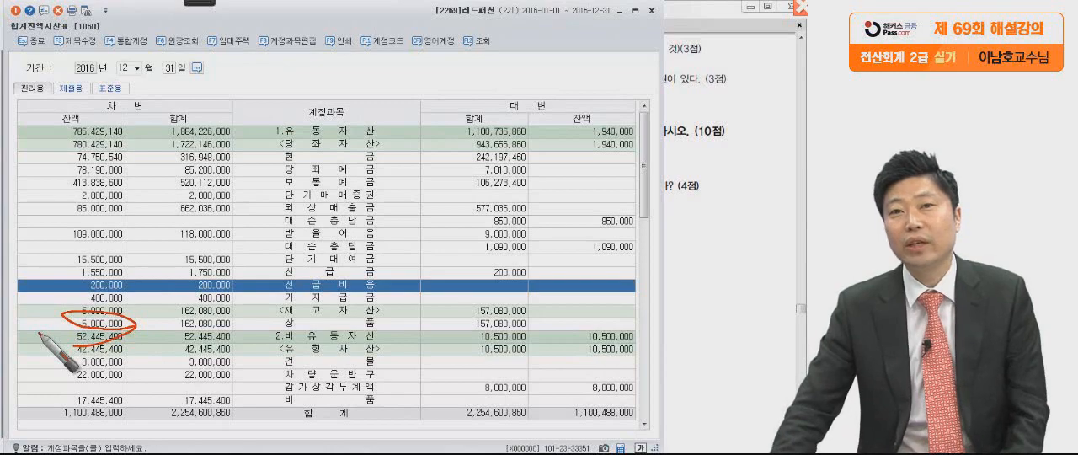
key("Escape")
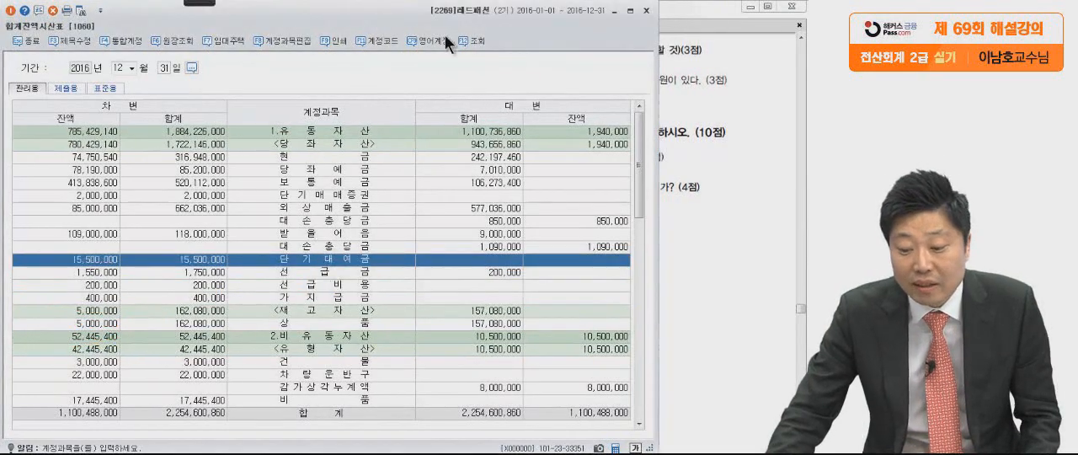
Close 합계잔액시산표 and bring up question (4) about 단기대여금 interest in the exam PDF.
left_click(645, 10)
left_click(673, 236)
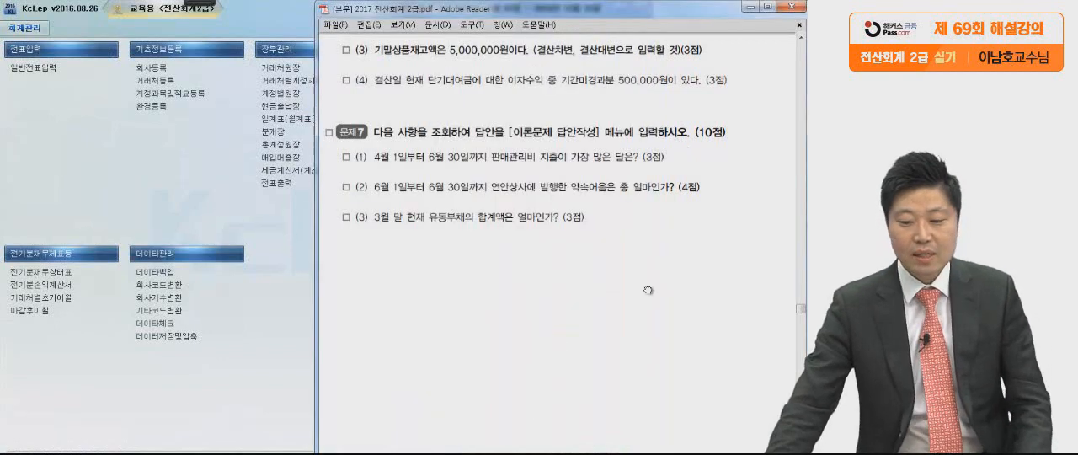
scroll(649, 286, "down", 1)
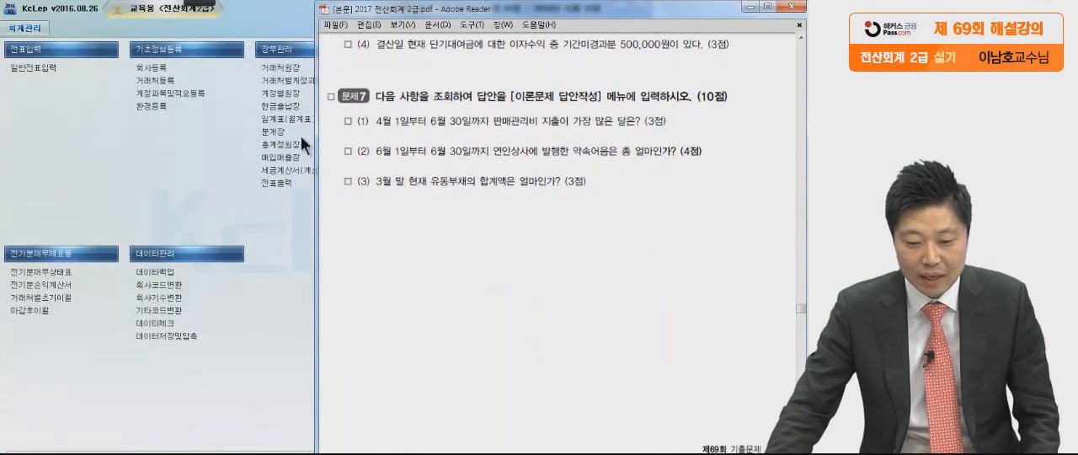
Circle 이자수익 and underline 기간미경과분 in question (4) with the pen, and clear the markings.
mouse_move(185, 2)
left_click(17, 12)
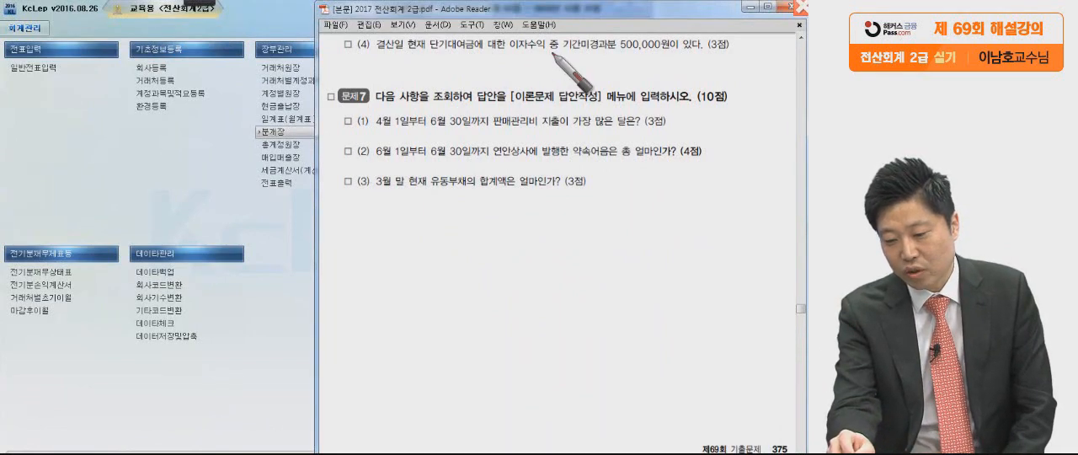
left_click_drag(553, 58, 558, 57)
left_click_drag(524, 5, 535, 3)
left_click_drag(612, 7, 627, 6)
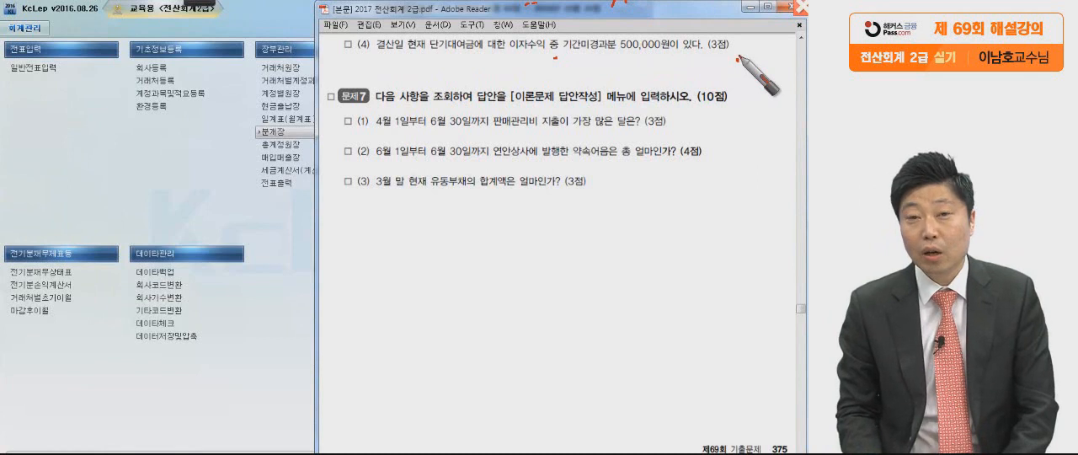
mouse_move(541, 39)
left_mouse_down()
mouse_move(515, 60)
mouse_move(533, 81)
left_mouse_up()
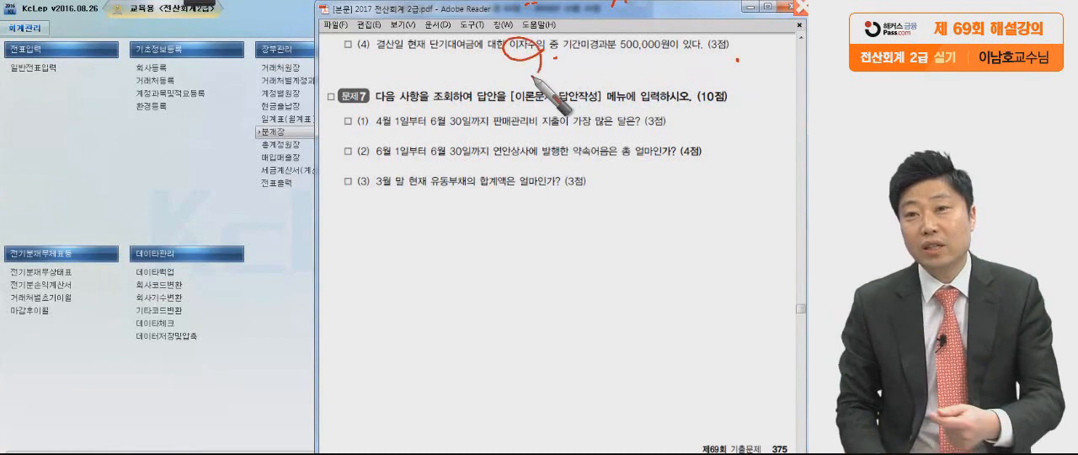
mouse_move(531, 78)
left_mouse_down()
mouse_move(559, 60)
mouse_move(626, 52)
mouse_move(590, 69)
left_mouse_up()
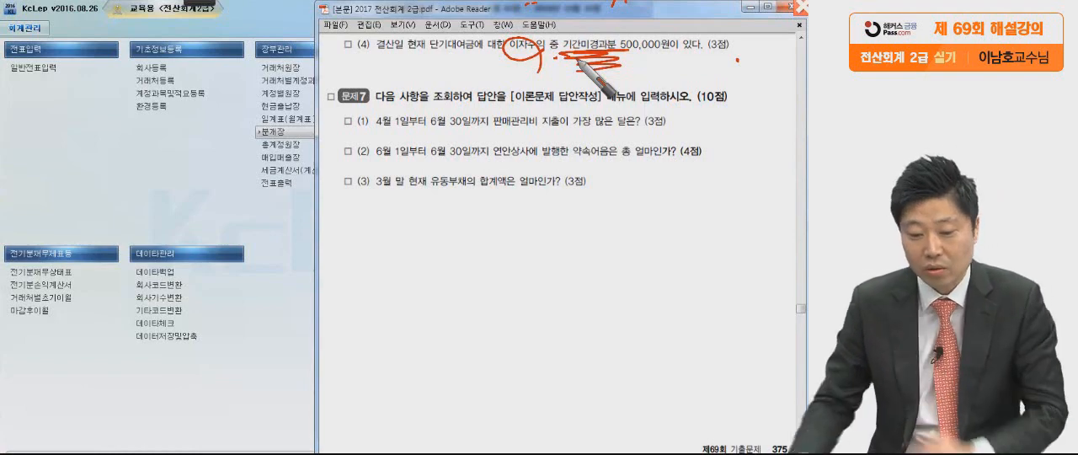
key("Escape")
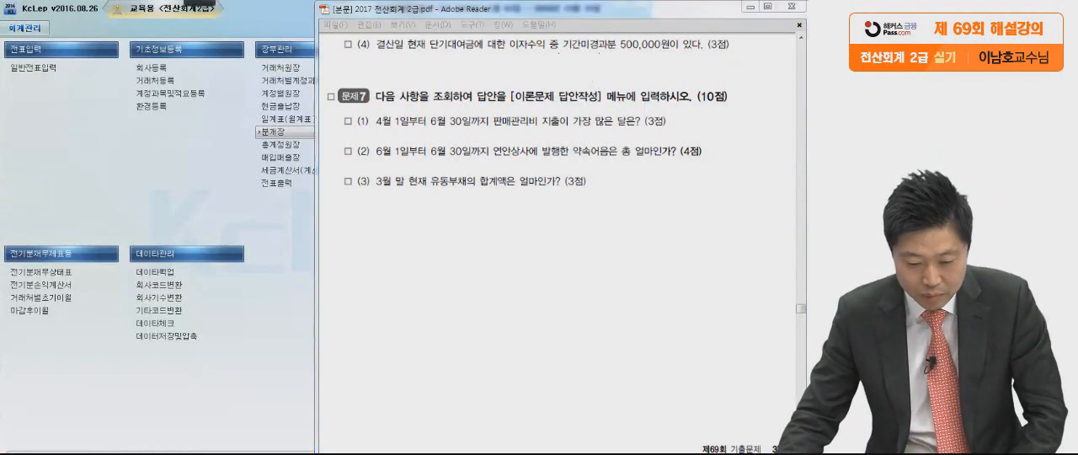
Return to 일반전표입력 and start a 차변 line for 이자수익 (0901) on 12월 31일.
key("alt+Tab")
left_click(84, 183)
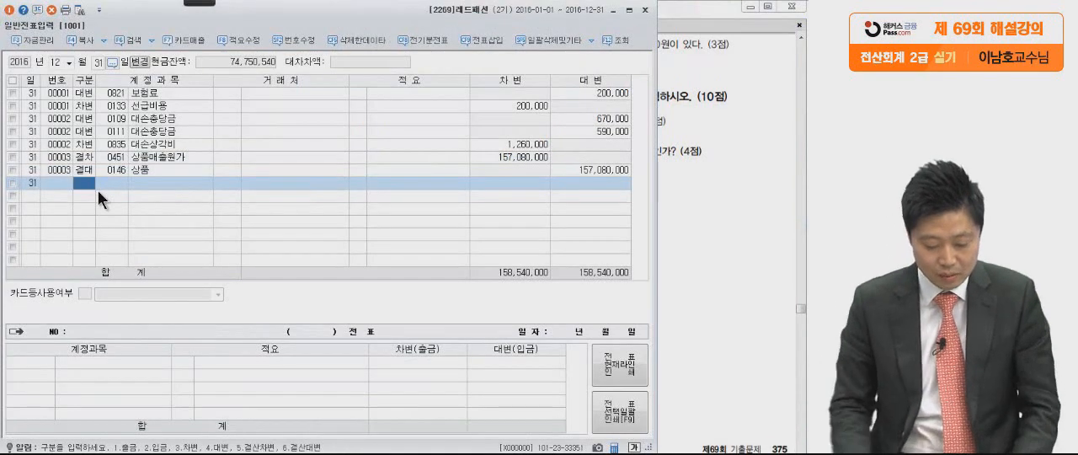
type("3")
key("Return")
type("이자수")
key("Return")
key("Return")
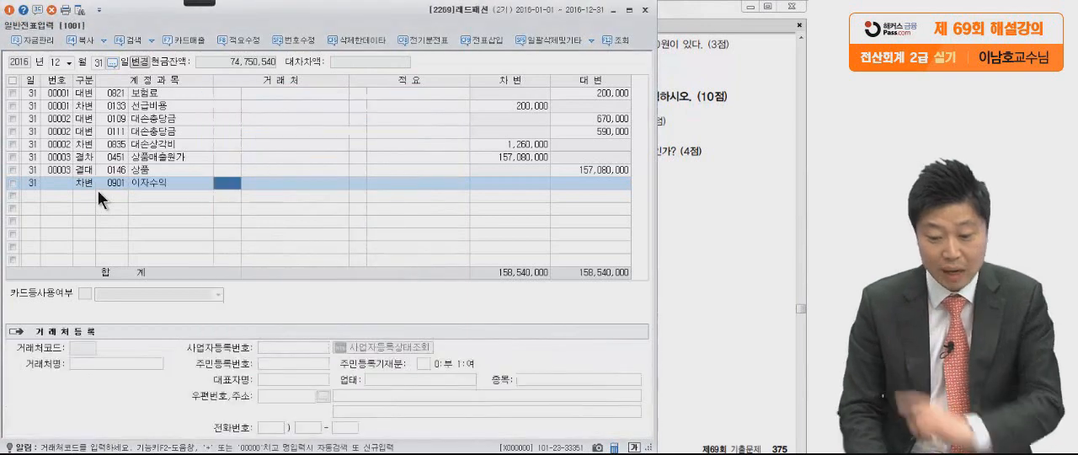
Check the amount in question (4) and enter 500,000 as the 차변 amount of the 이자수익 line.
left_click(722, 197)
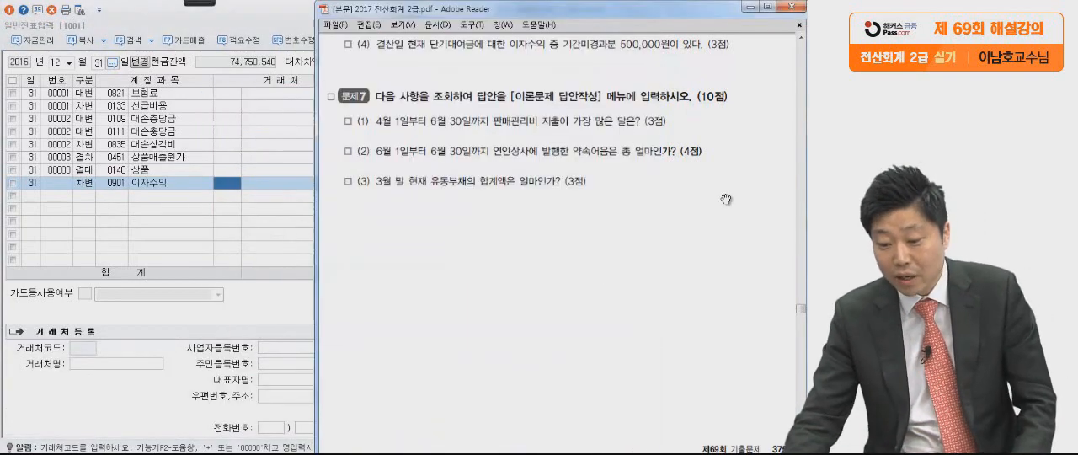
left_click(255, 205)
left_click(482, 187)
type("50")
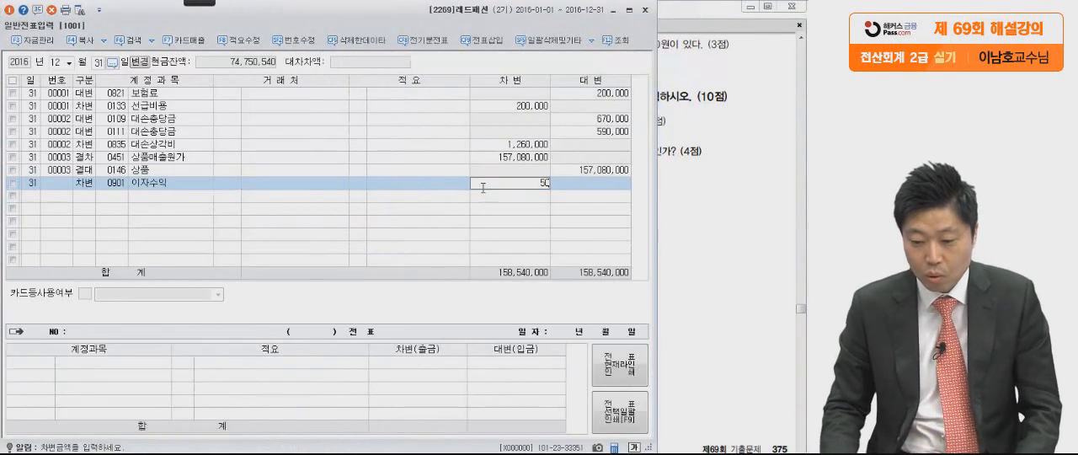
type("0,000")
key("Return")
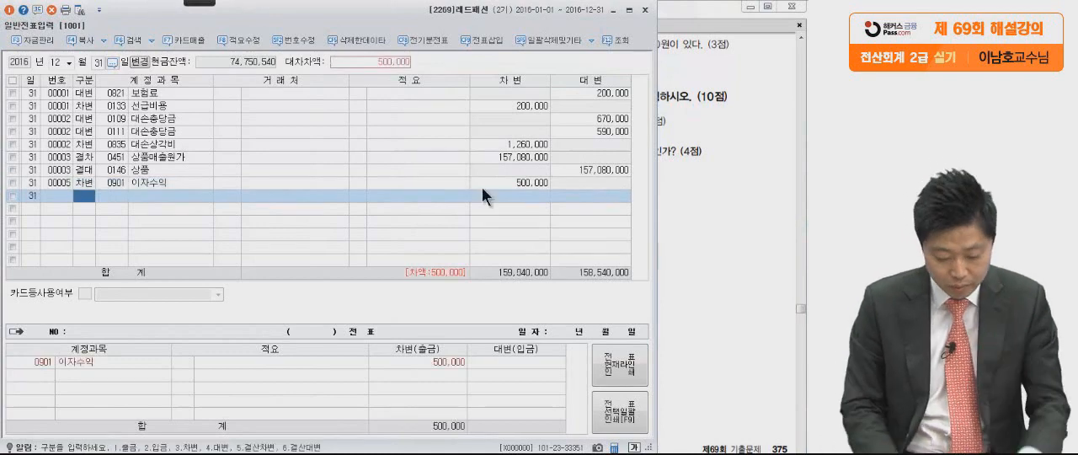
Add a 대변 line for 선수수익 (0263) with the balancing amount of 500,000.
type("4")
key("Return")
type("선수수")
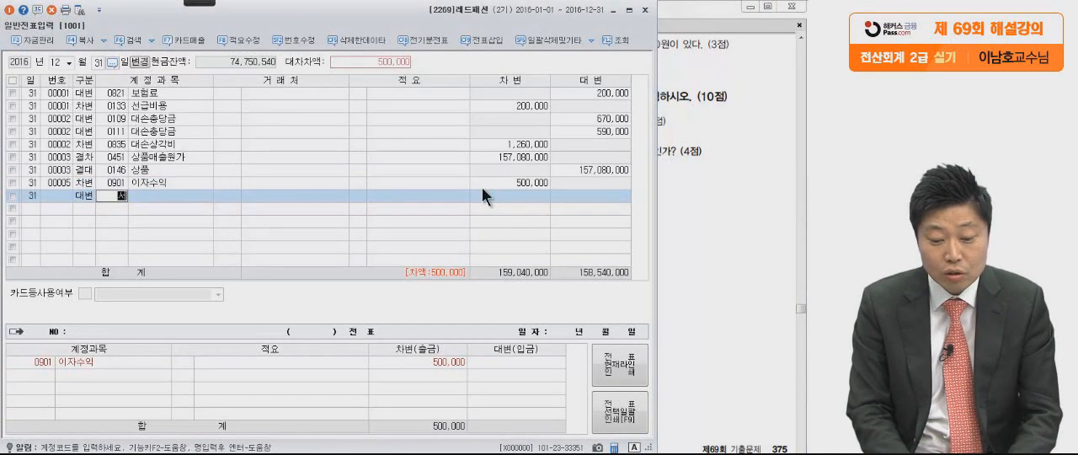
key("Return")
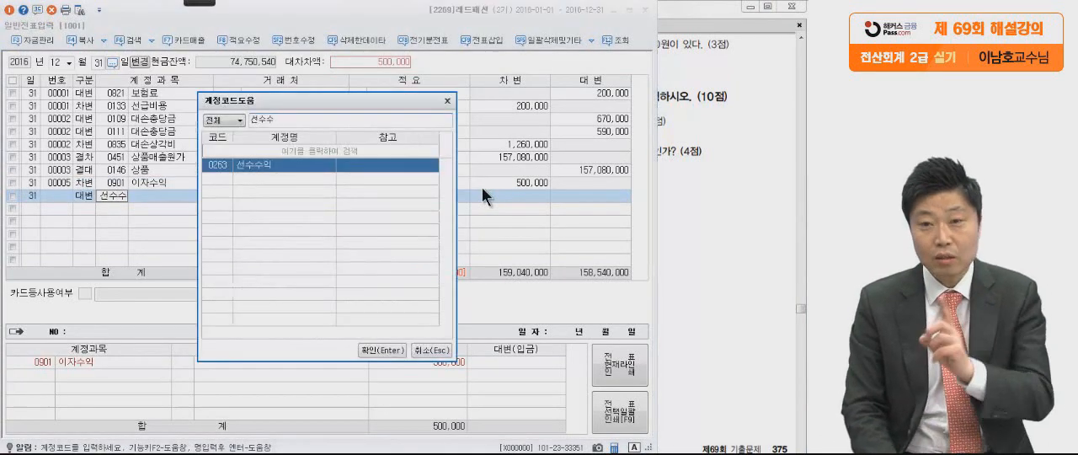
key("Return")
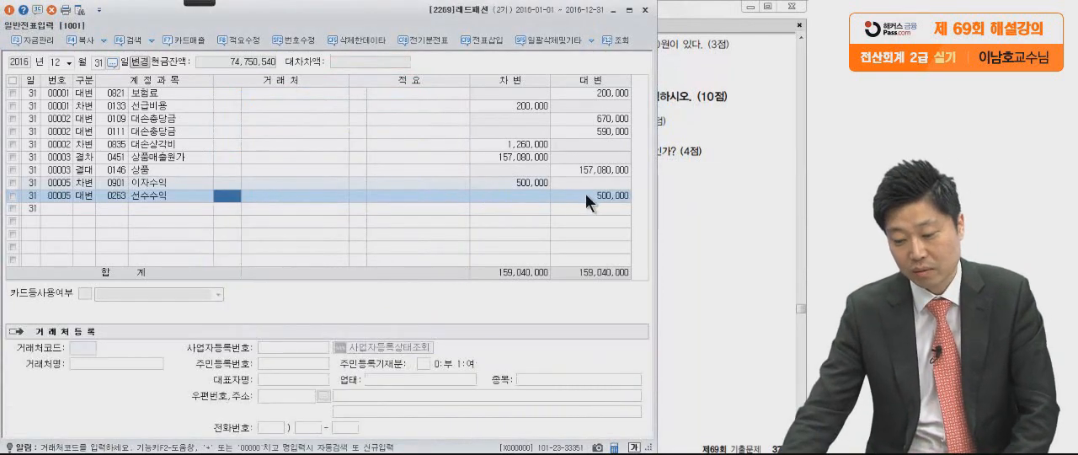
key("Return")
key("Return")
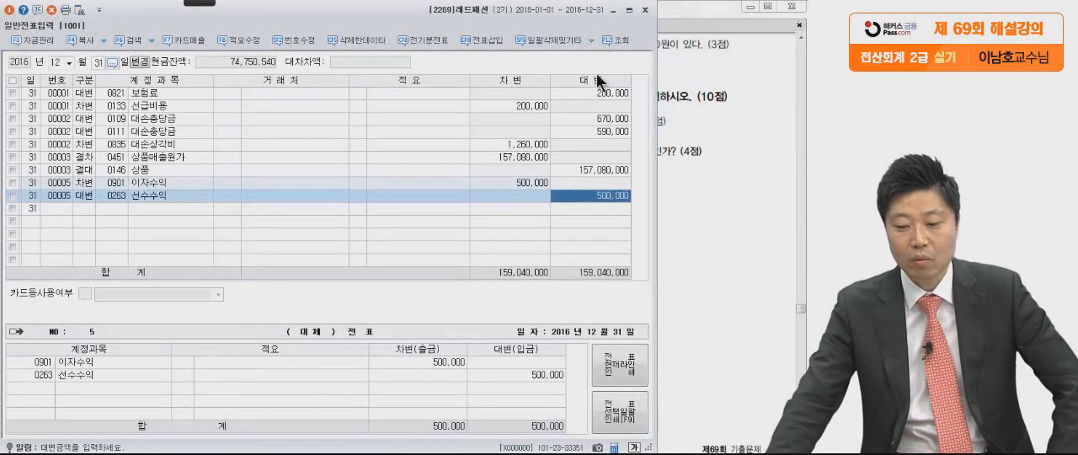
Close 일반전표입력 and bring up the 문제7 inquiry questions in the exam PDF.
left_click(647, 14)
scroll(652, 299, "down", 1)
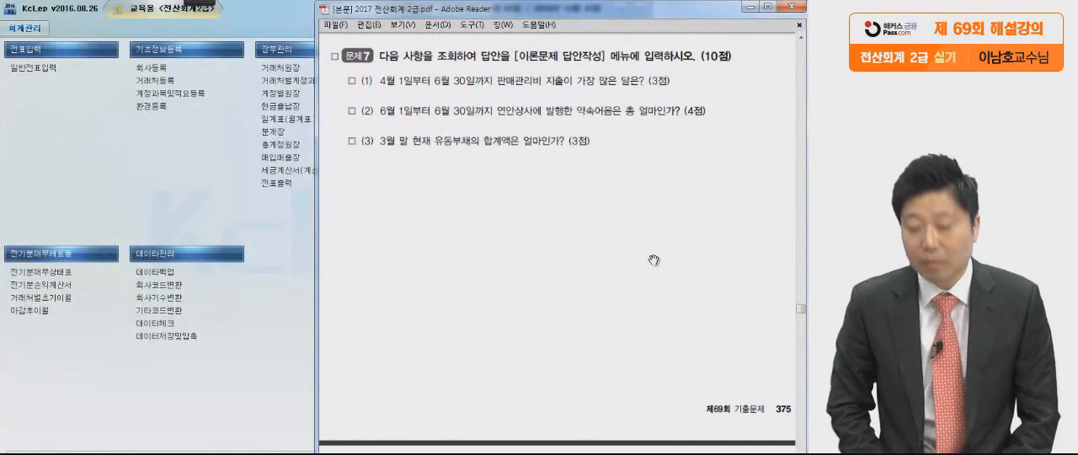
scroll(610, 308, "down", 1)
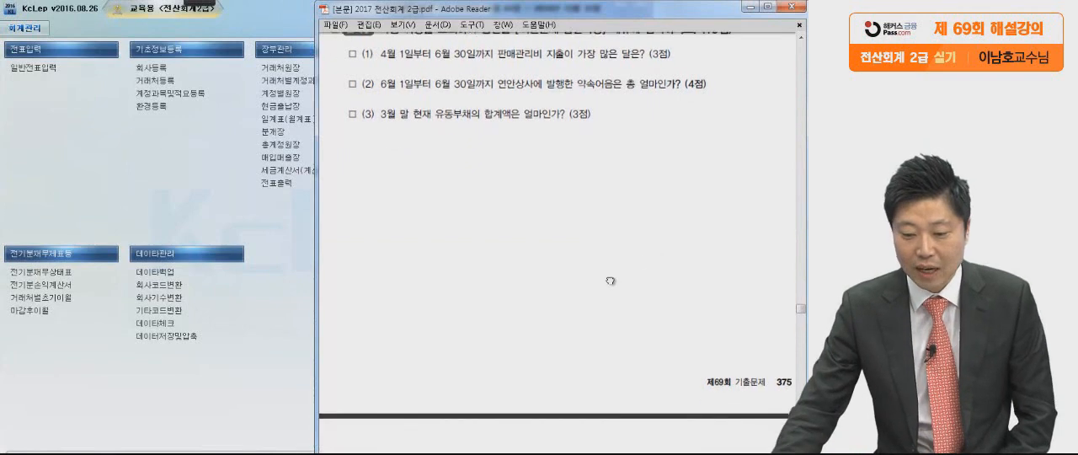
Circle, star and underline question (1) of 문제7 with the pen, and clear the markings.
mouse_move(211, 7)
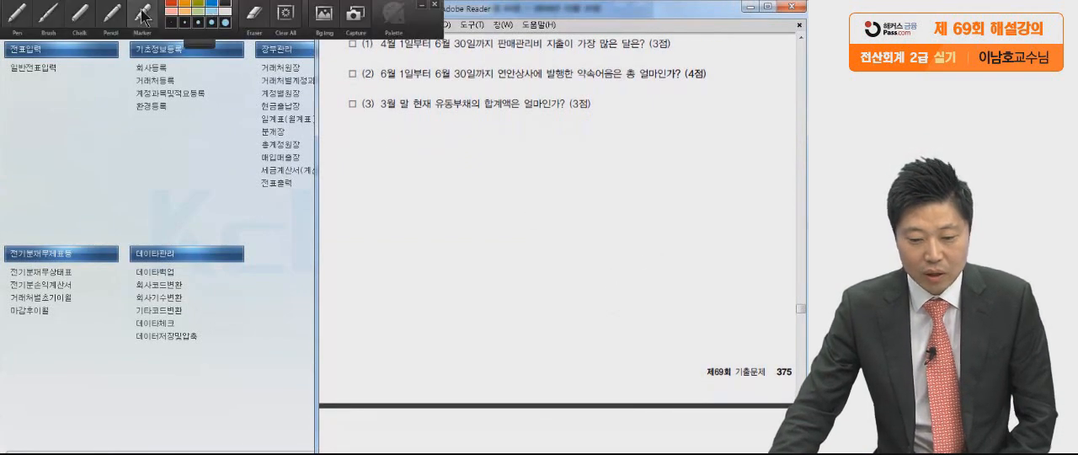
left_click(19, 16)
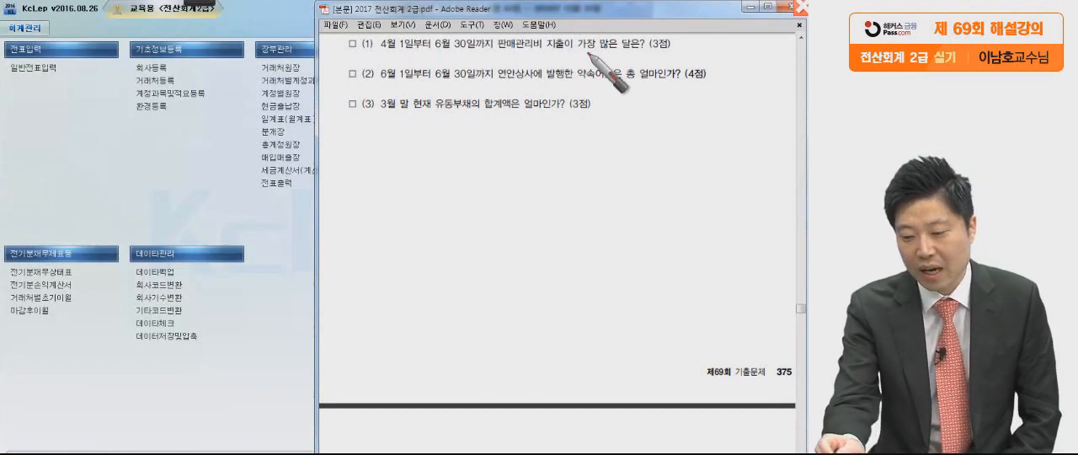
left_click_drag(692, 43, 694, 47)
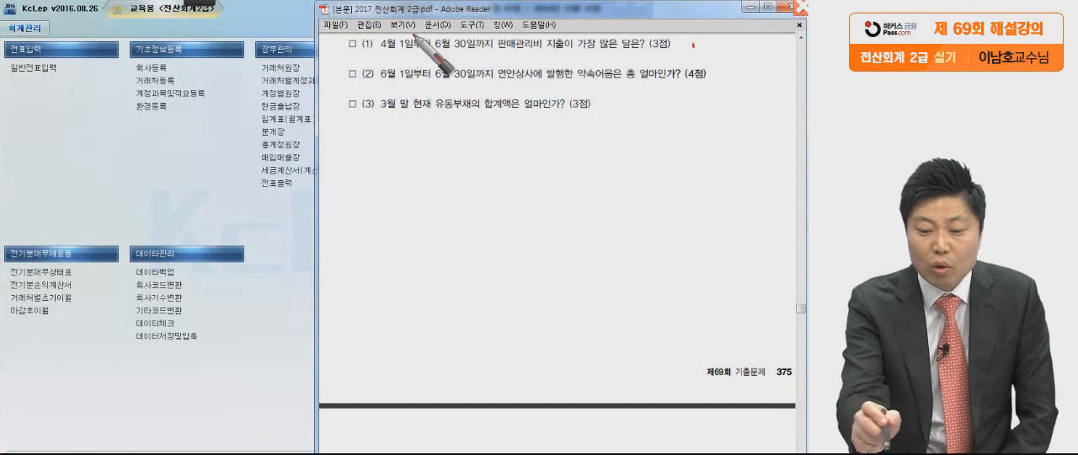
left_click_drag(381, 33, 373, 37)
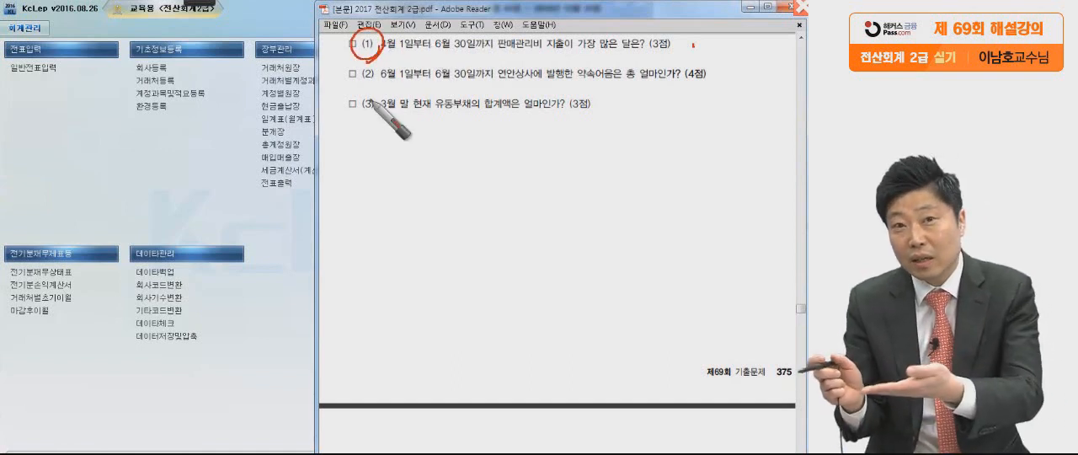
mouse_move(305, 83)
left_mouse_down()
mouse_move(330, 28)
mouse_move(321, 79)
mouse_move(342, 52)
mouse_move(697, 55)
left_mouse_up()
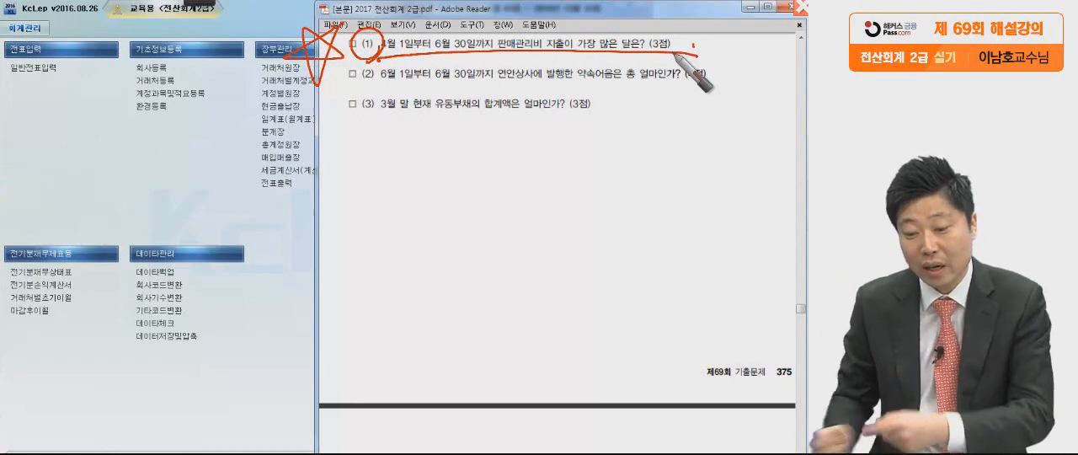
key("Escape")
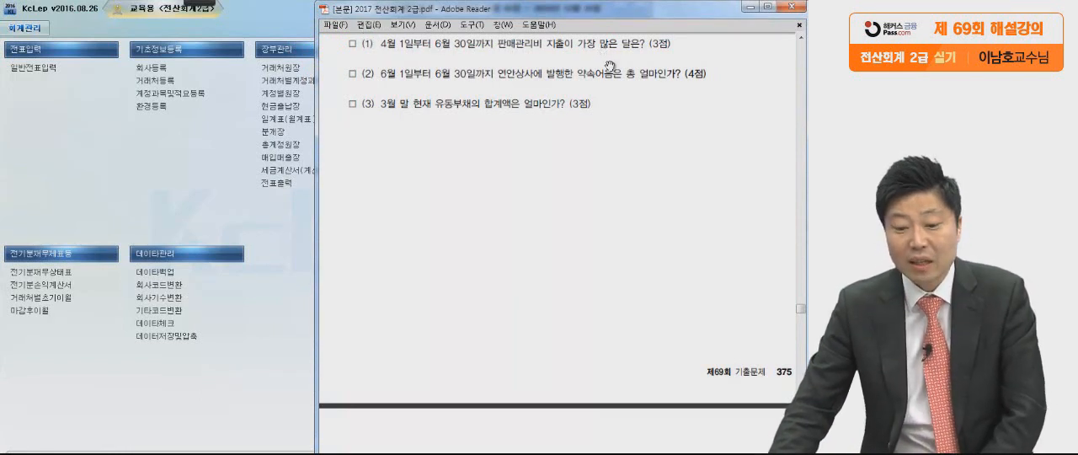
Mark 가장 많은 달, 판매관리비 and the period 4월 1일부터 6월 30일까지 in question (1), and leave pen mode.
left_click(205, 3)
left_click(13, 12)
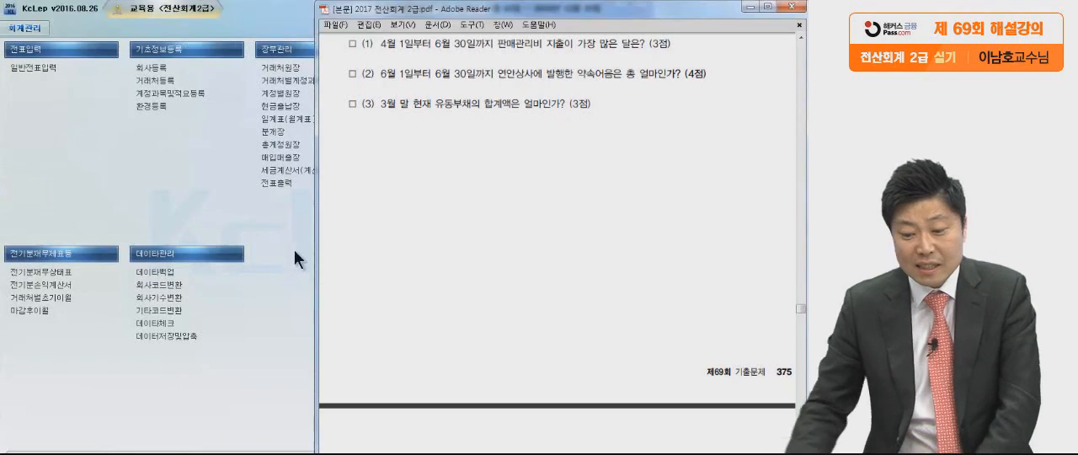
left_click_drag(577, 49, 640, 52)
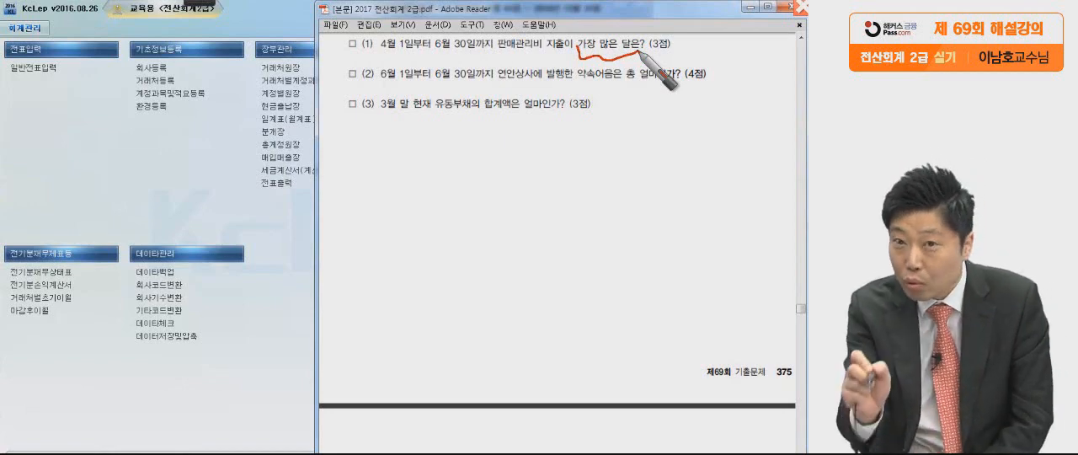
mouse_move(493, 51)
left_mouse_down()
mouse_move(543, 52)
mouse_move(532, 66)
left_mouse_up()
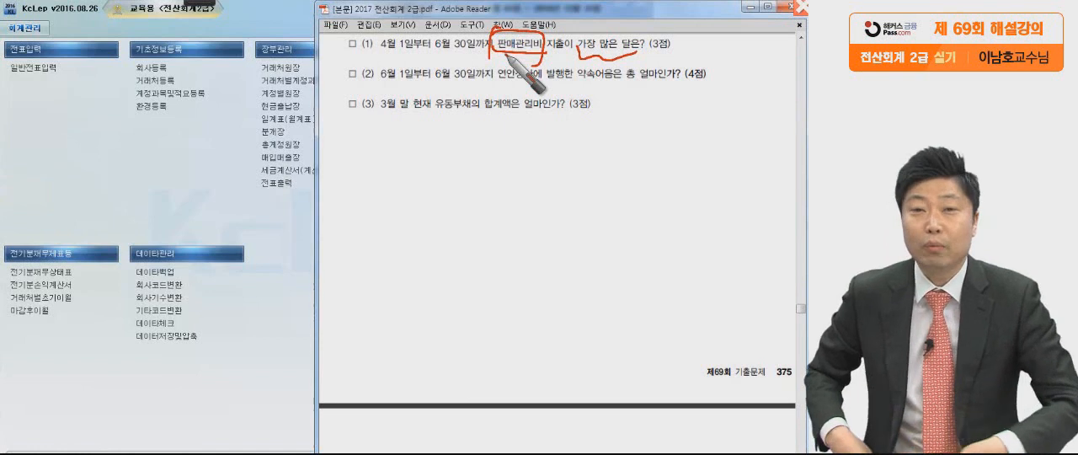
left_click_drag(376, 59, 478, 59)
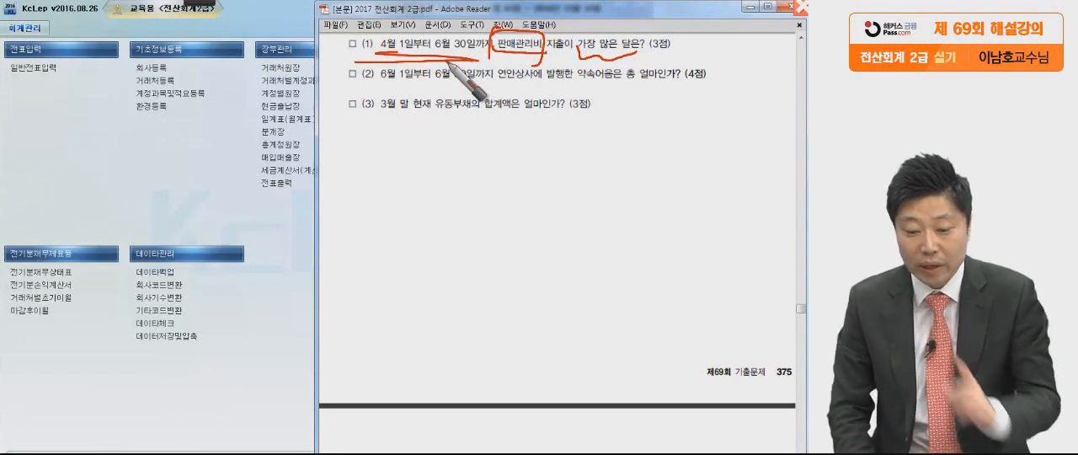
key("Escape")
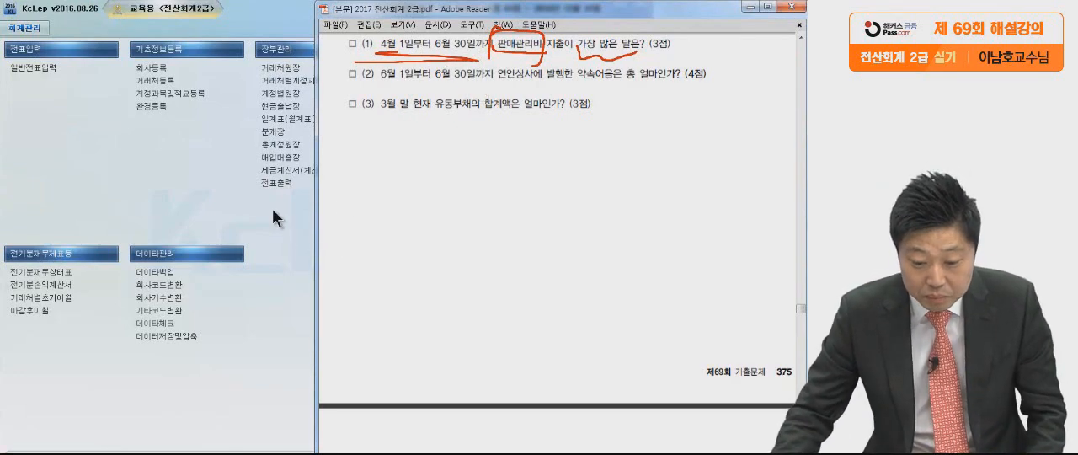
Switch to KcLep and open 일계표(월계표) for the period 4월 1일 to 6월 30일 2016.
left_click(273, 217)
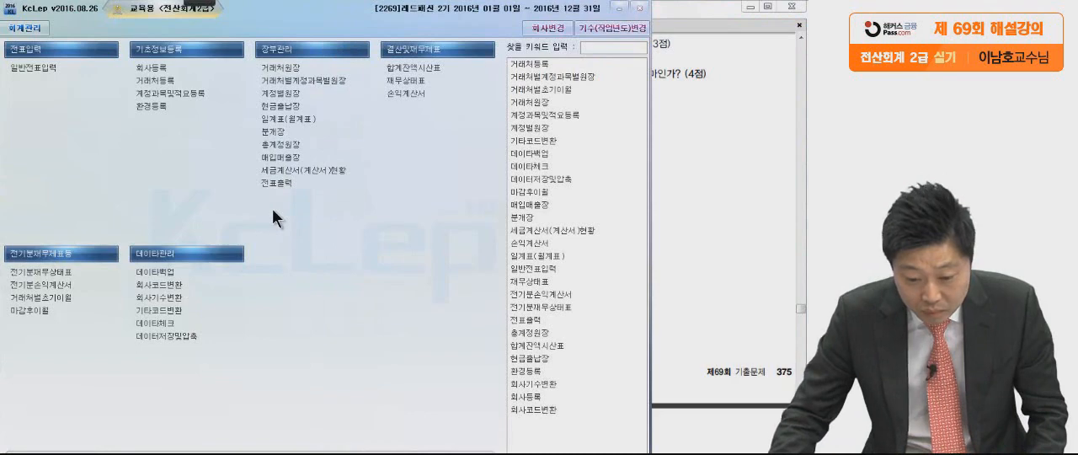
left_click(293, 116)
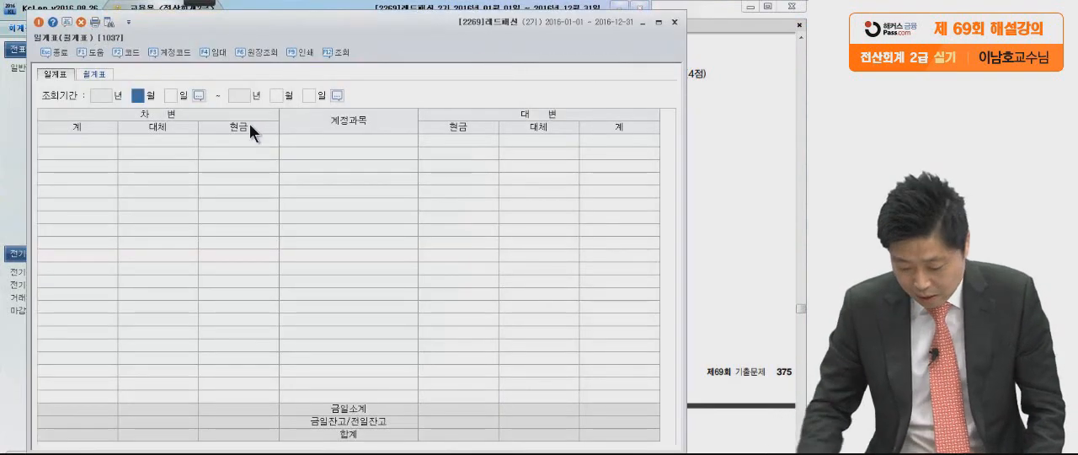
type("4")
key("Return")
key("Return")
type("6")
key("Return")
key("Return")
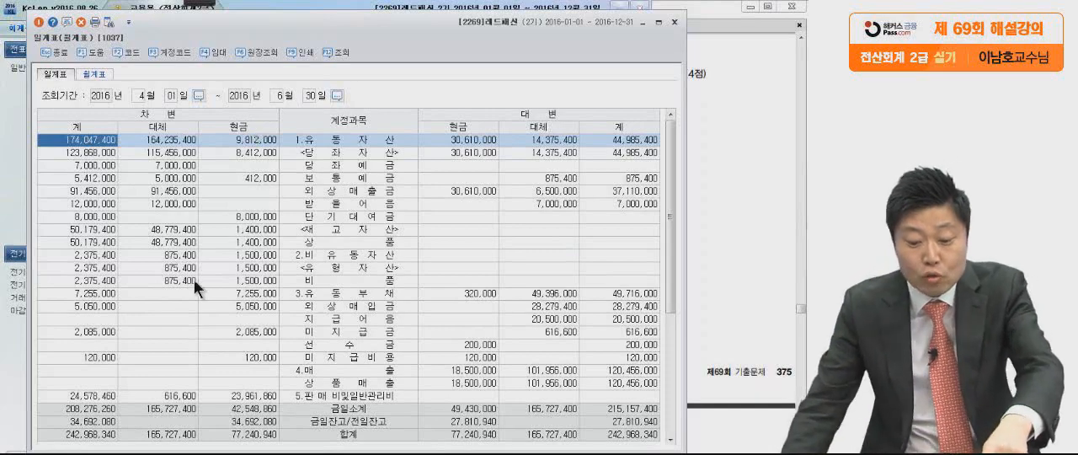
Look through the 일계표 accounts down to the 판매비및일반관리비 items for April to June.
left_click(193, 319)
left_click(221, 374)
scroll(220, 375, "down", 1)
scroll(220, 375, "down", 1)
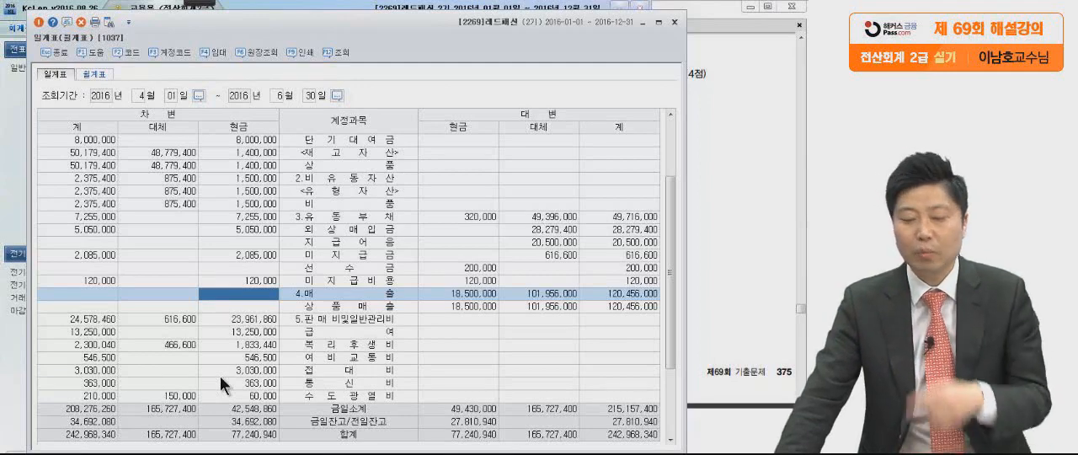
scroll(219, 375, "up", 2)
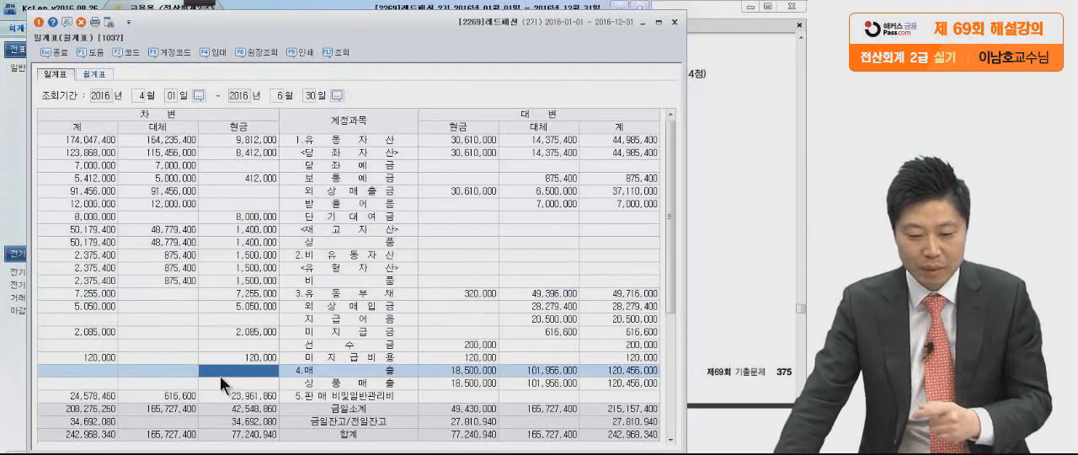
Limit the 일계표 period to 4월 1일 to 4월 30일 and select the 판매비및일반관리비 row.
left_click(139, 96)
key("Return")
key("Return")
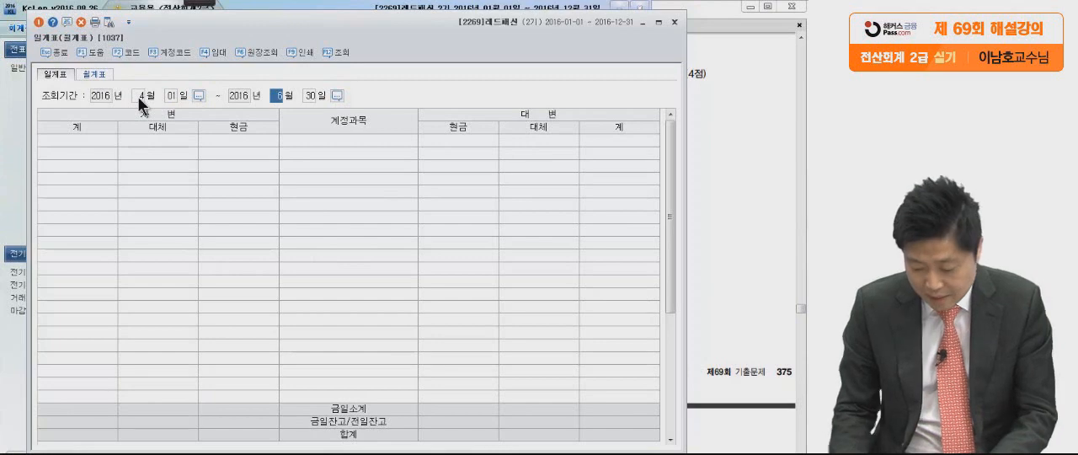
type("4")
key("Return")
key("Return")
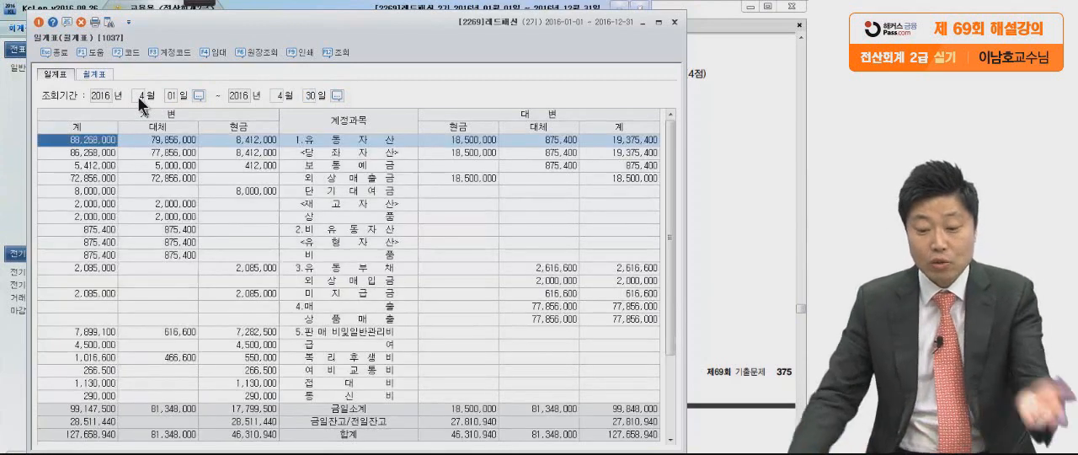
left_click(162, 230)
scroll(160, 245, "down", 1)
scroll(161, 245, "down", 1)
left_click(326, 238)
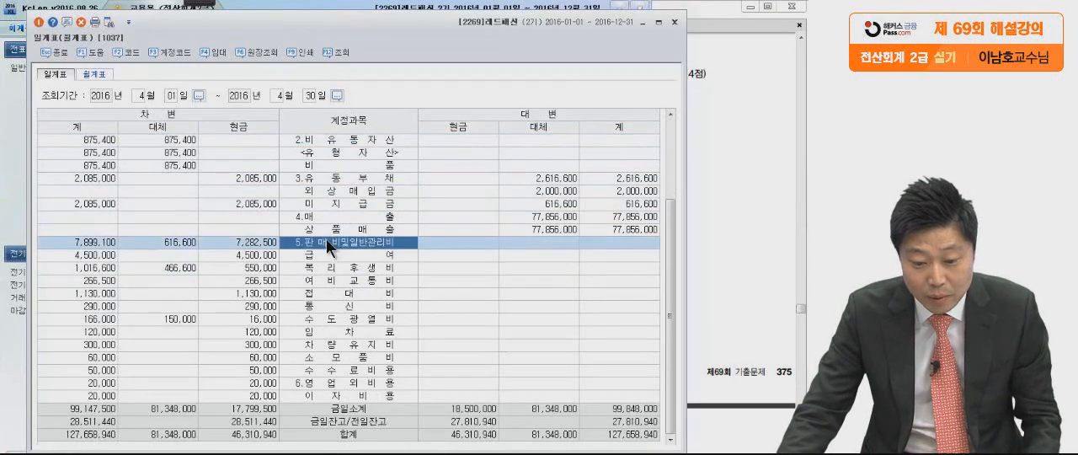
Mark the April 판매비및일반관리비 row, its 차변 total and the expense accounts below with the pen, and clear the markings.
key("ctrl+2")
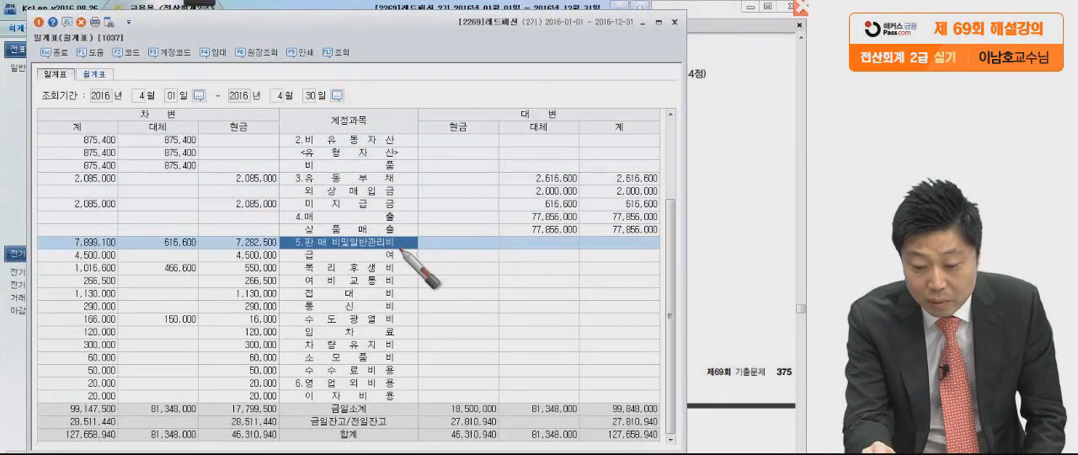
left_click_drag(400, 248, 400, 235)
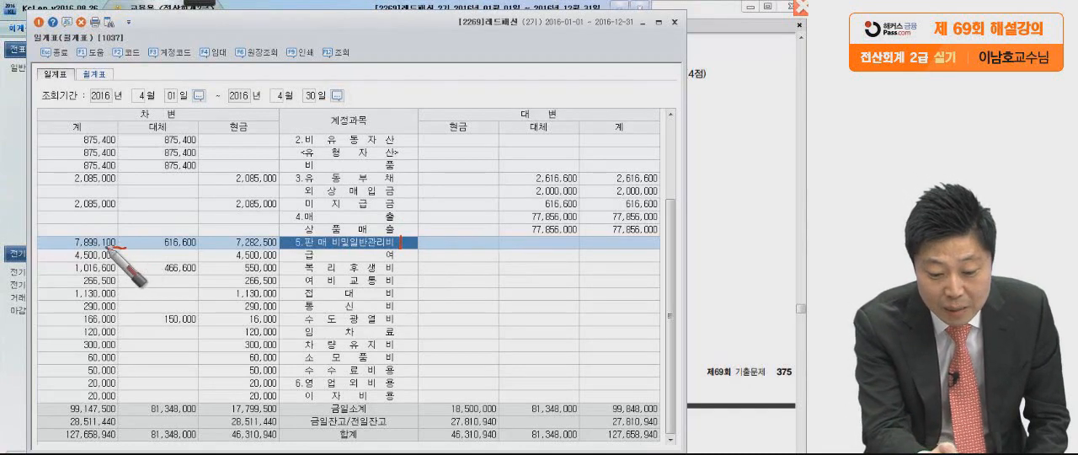
left_click_drag(110, 244, 76, 284)
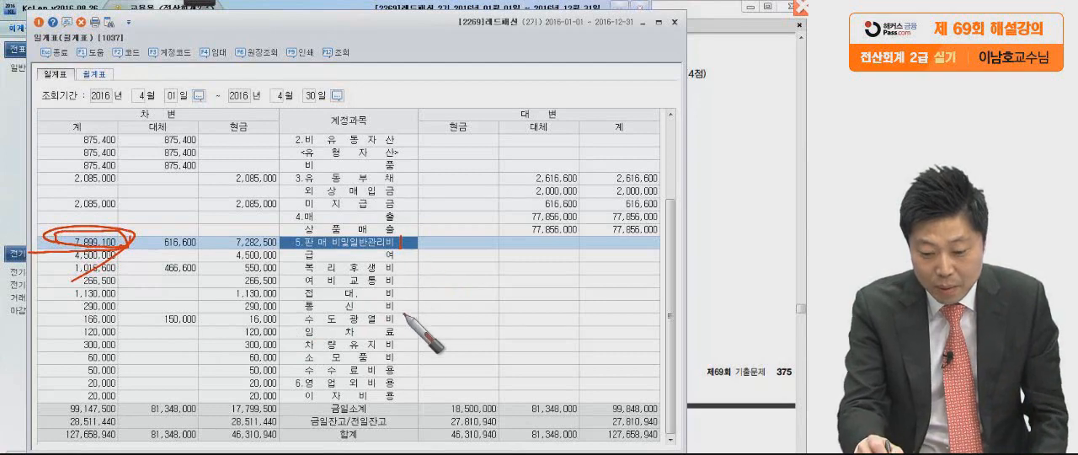
mouse_move(353, 375)
left_mouse_down()
mouse_move(299, 279)
mouse_move(425, 291)
mouse_move(394, 391)
left_mouse_up()
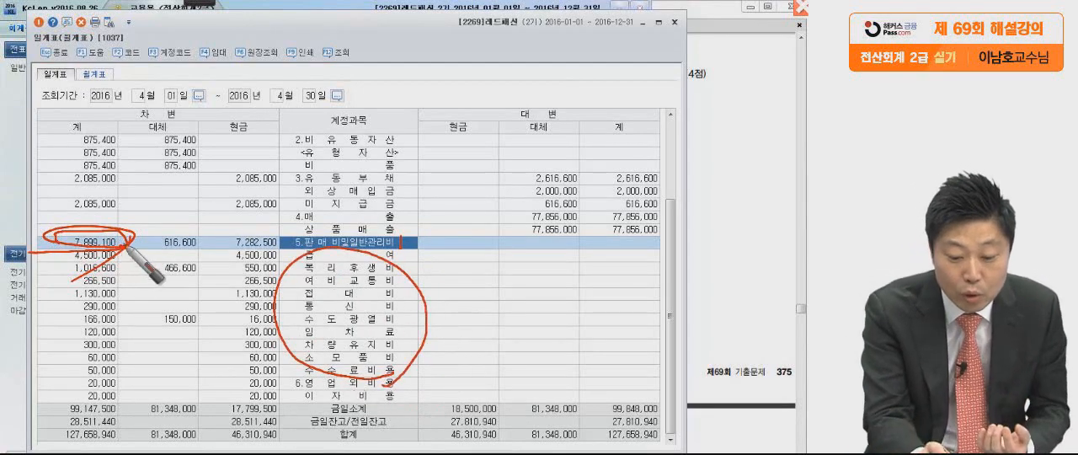
left_click_drag(123, 244, 133, 233)
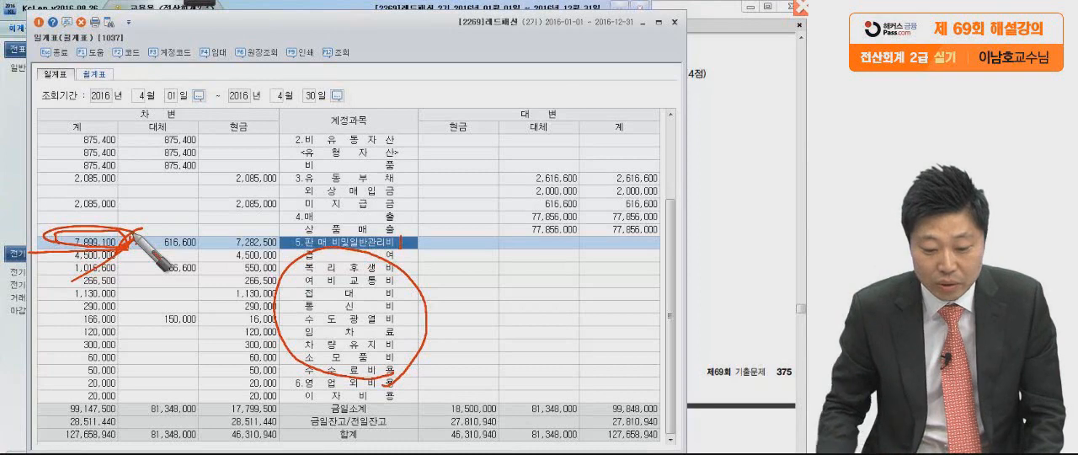
key("Escape")
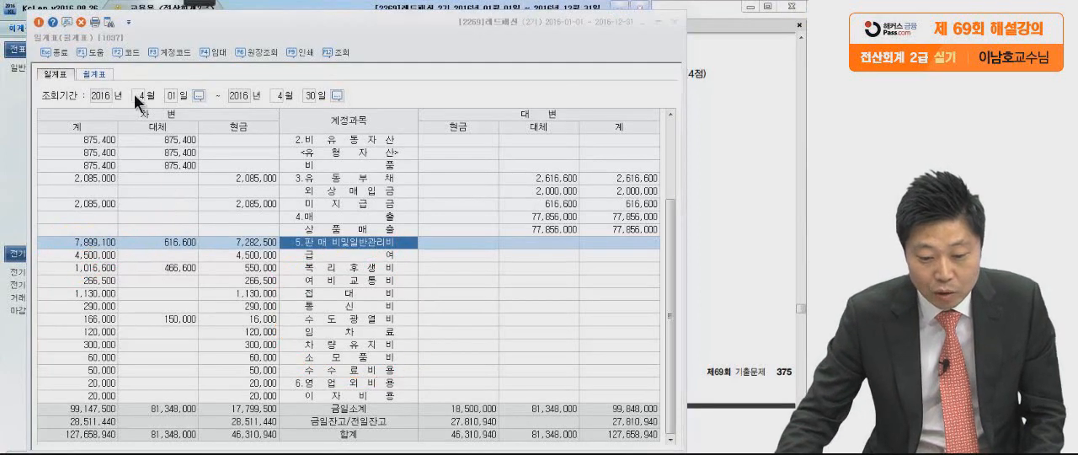
Set the 일계표 period to 5월 1일 to 5월 31일.
left_click(137, 96)
type("5")
key("Return")
key("Return")
type("85")
key("Return")
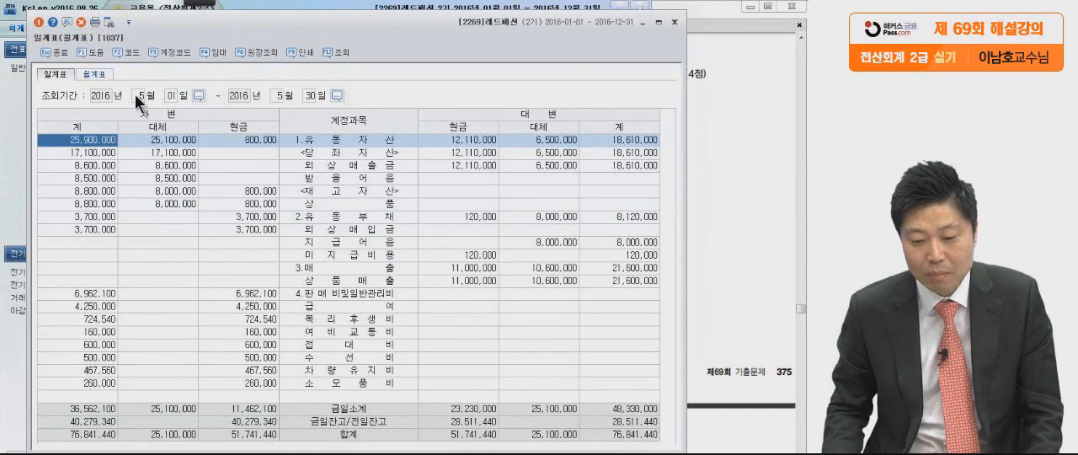
left_click(312, 101)
type("31")
key("Return")
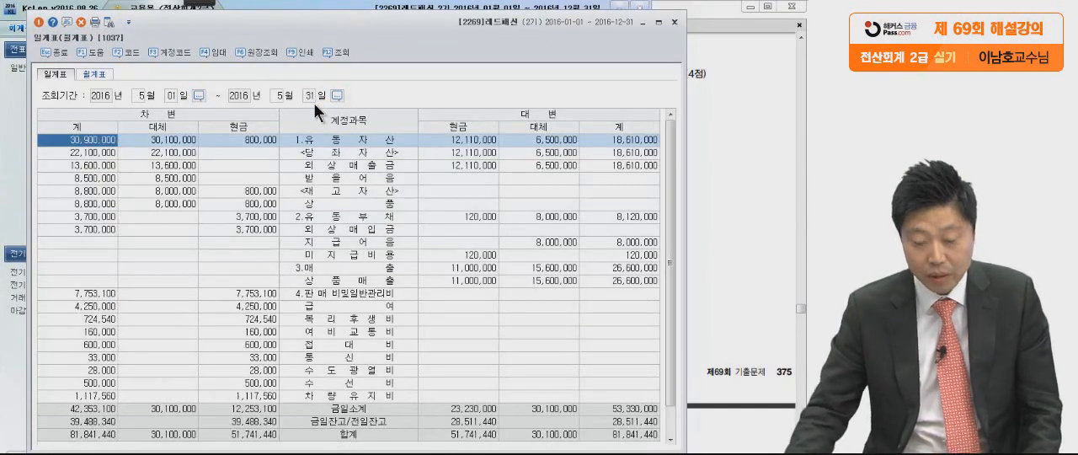
Locate the 판매비및일반관리비 row for May and select its 차변 total.
left_click(215, 307)
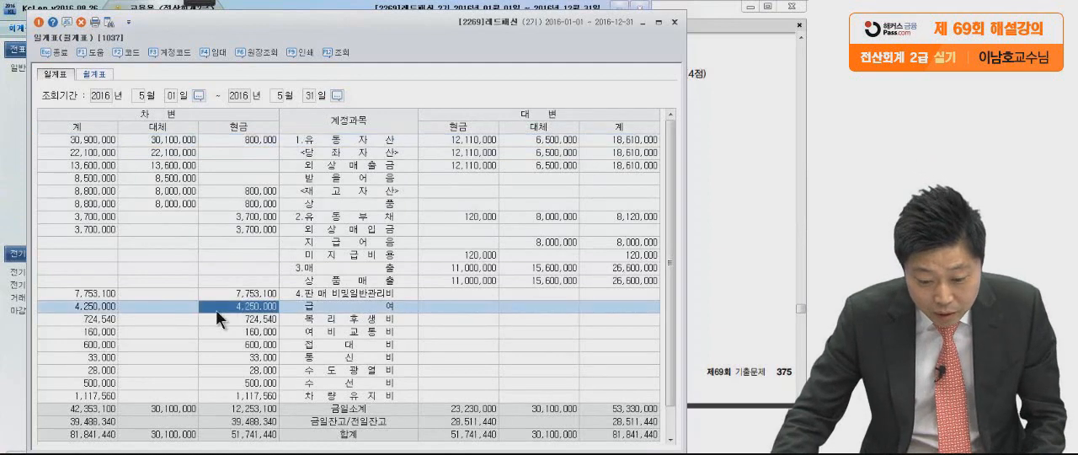
scroll(216, 309, "down", 1)
left_click(316, 269)
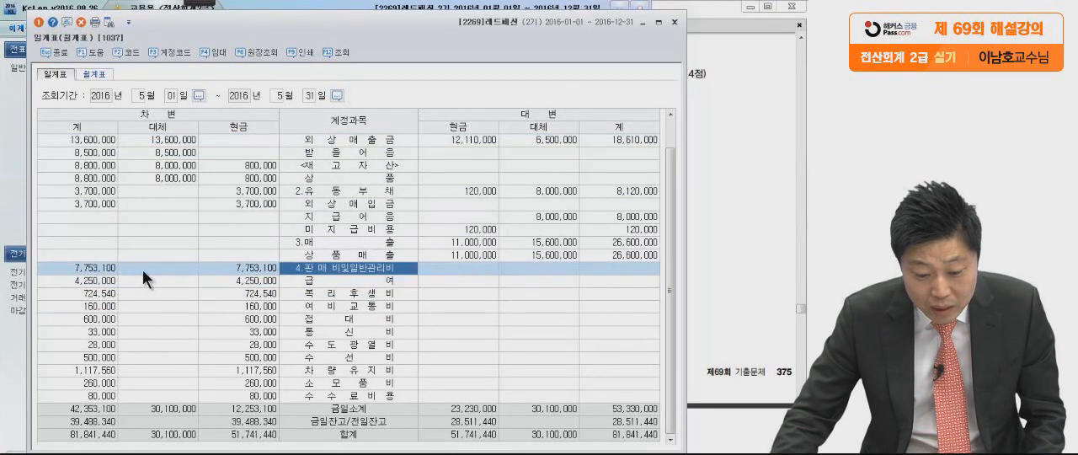
left_click(102, 267)
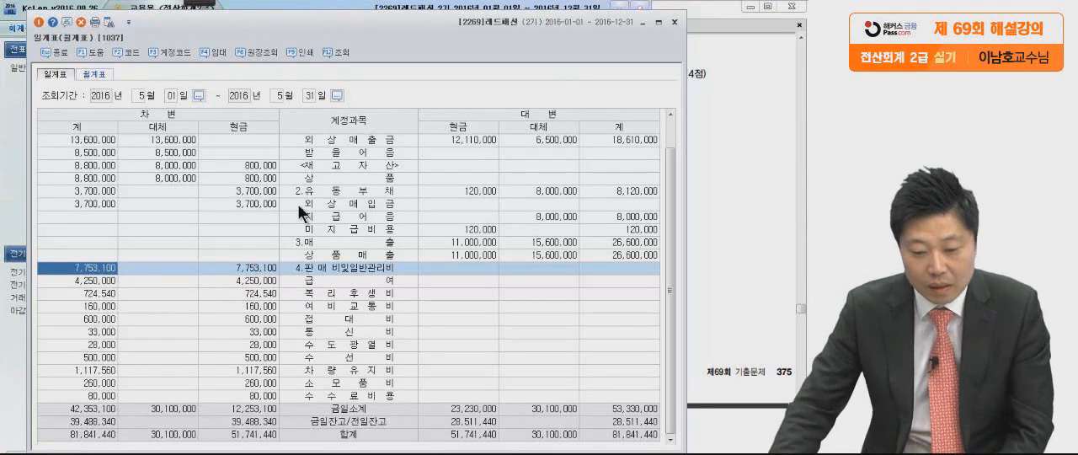
Set the 일계표 period to 6월 1일 to 6월 30일 and select the 차변 total of 판매비및일반관리비.
left_click(140, 99)
type("6")
key("Return")
type("6")
key("Return")
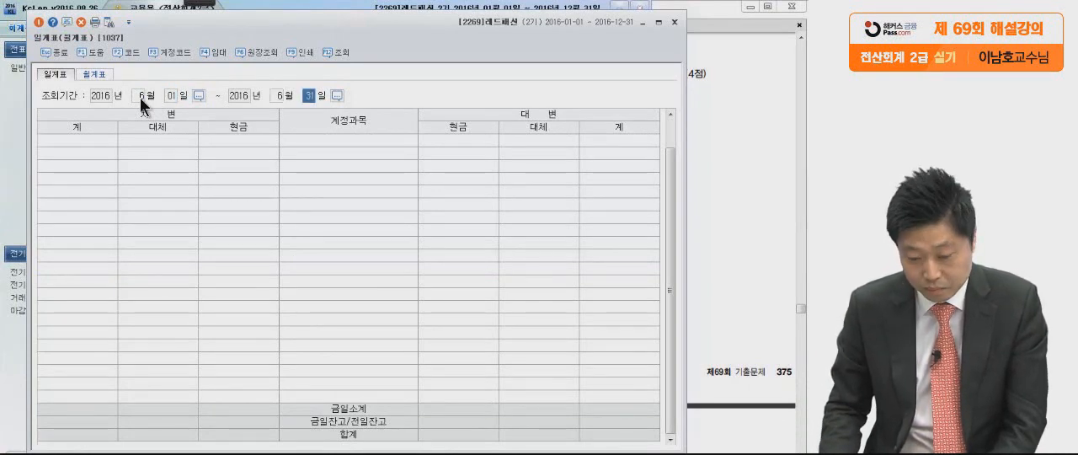
type("30")
key("Return")
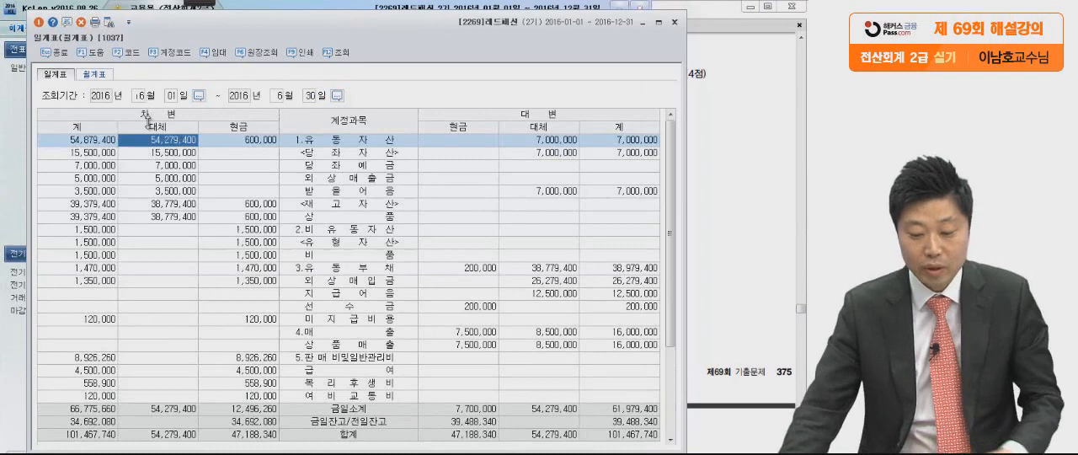
left_click(179, 233)
scroll(219, 236, "down", 3)
left_click(95, 256)
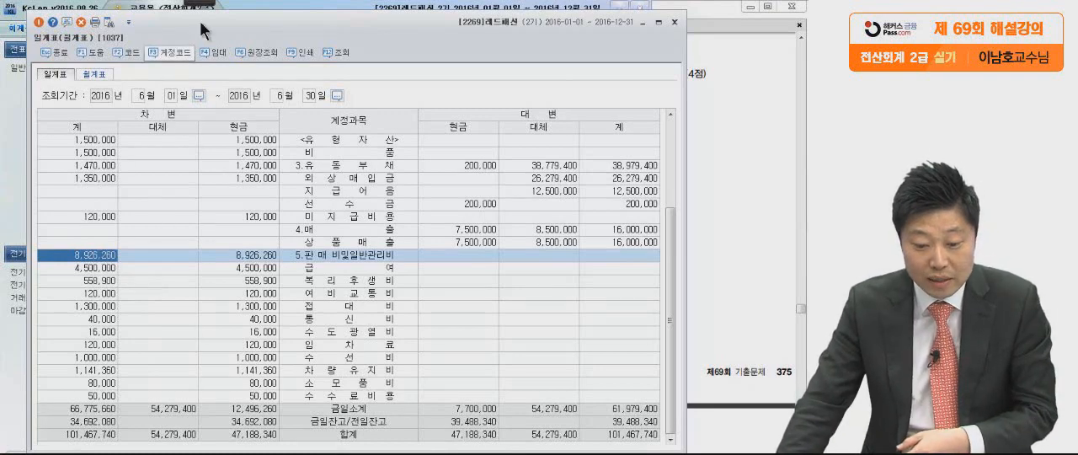
Circle the June 판매비및일반관리비 total with the pen, clear the marking and return to the exam PDF in Adobe Reader.
mouse_move(193, 7)
left_click(19, 20)
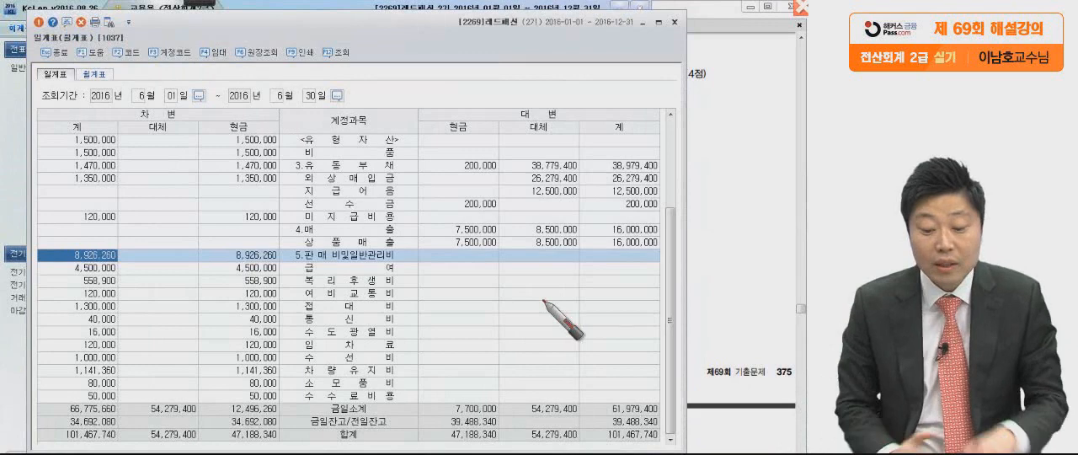
mouse_move(67, 260)
left_mouse_down()
mouse_move(123, 262)
mouse_move(67, 267)
left_mouse_up()
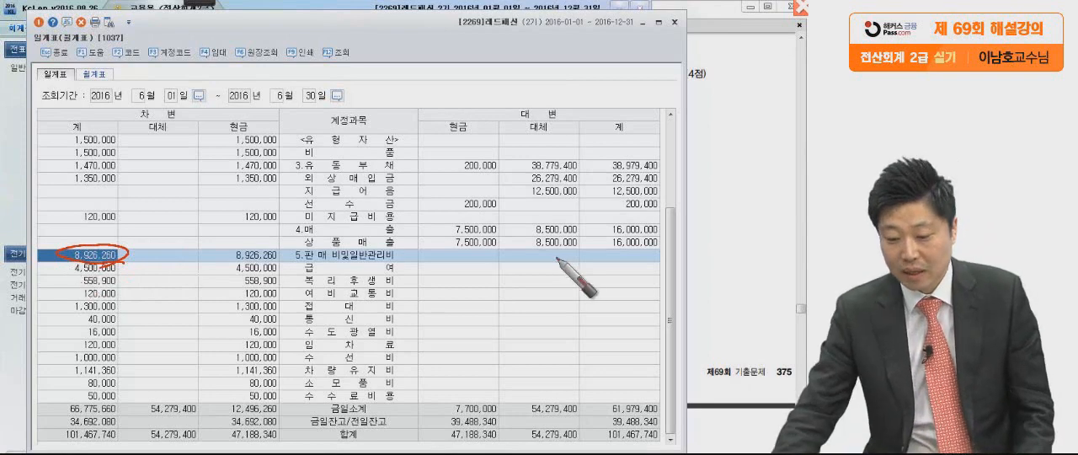
left_click(724, 202)
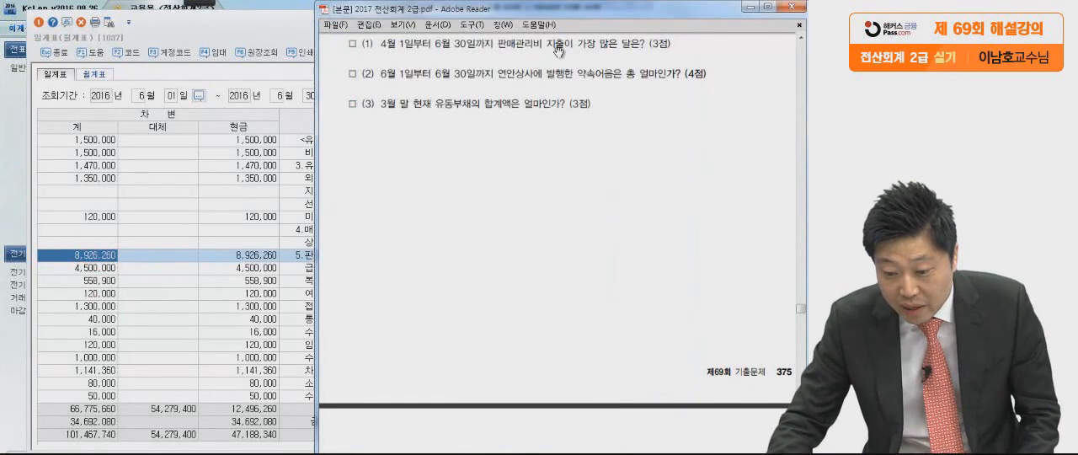
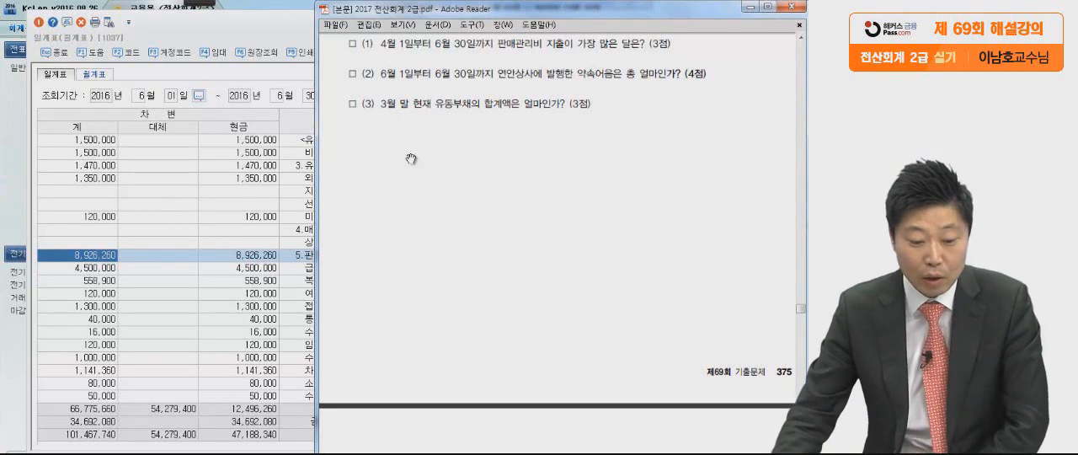
Switch to KcLep, open the 손익계산서 fully in view and set its period to 2016년 03월.
left_click(19, 215)
left_click(411, 99)
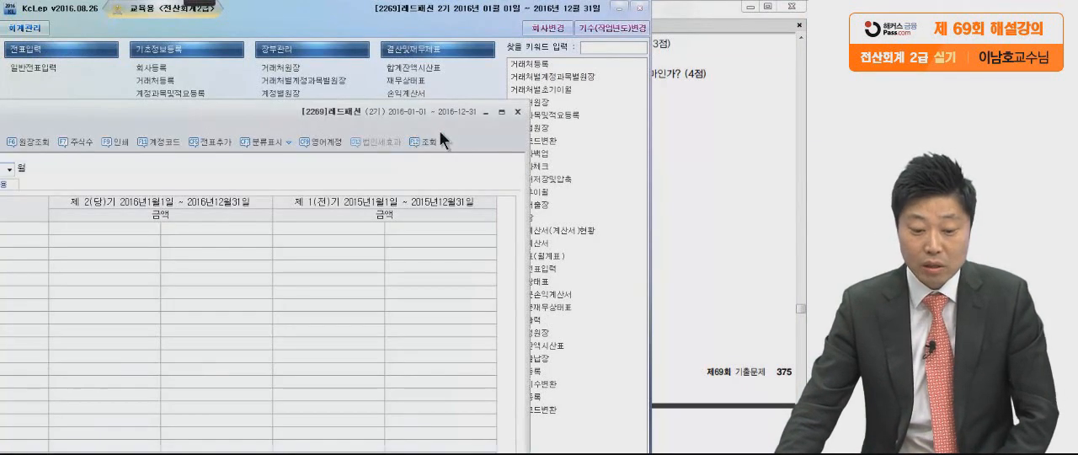
left_click_drag(261, 117, 404, 20)
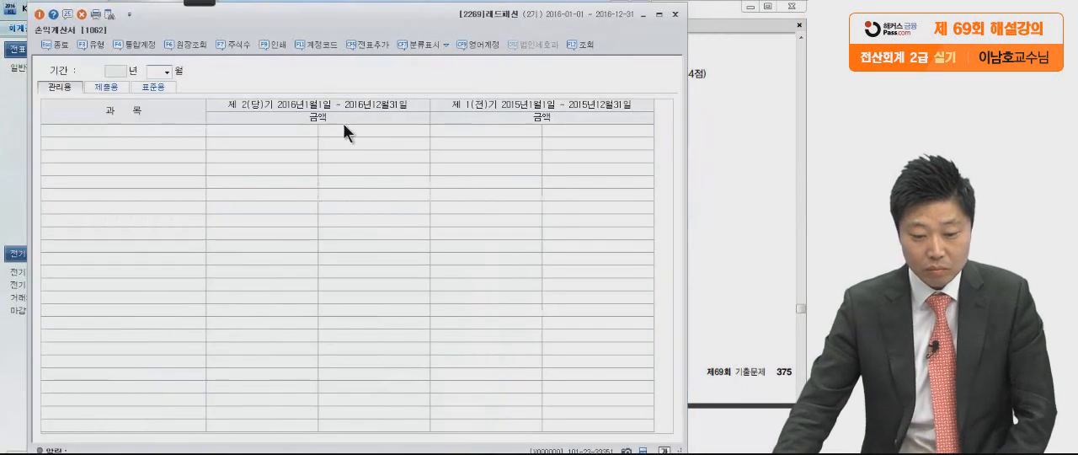
type("03")
key("Return")
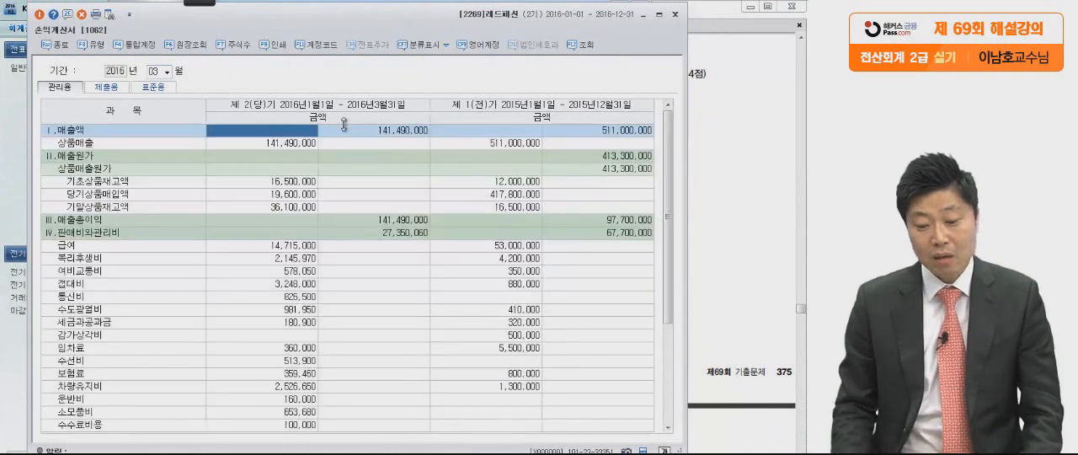
Select the cumulative 판매비와관리비 amount of the current term in the March 손익계산서.
left_click(312, 262)
left_click(94, 237)
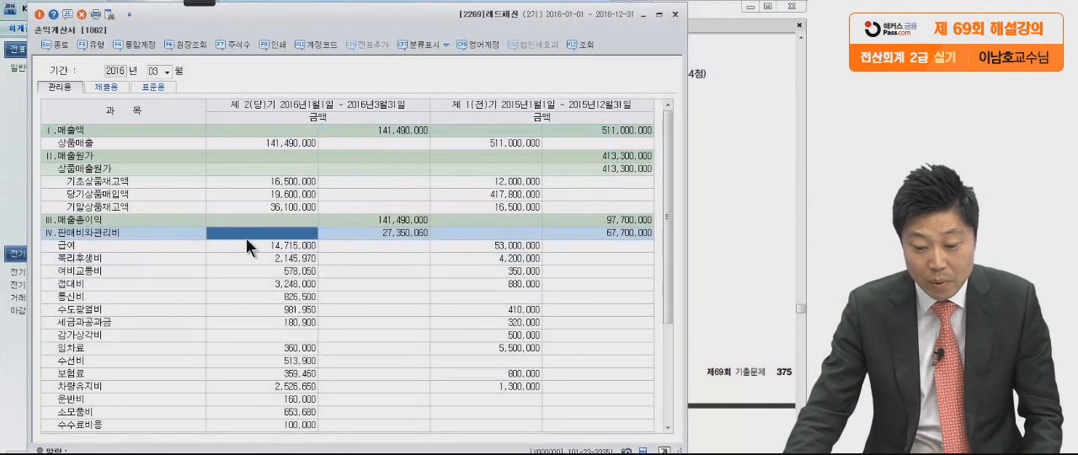
left_click(375, 232)
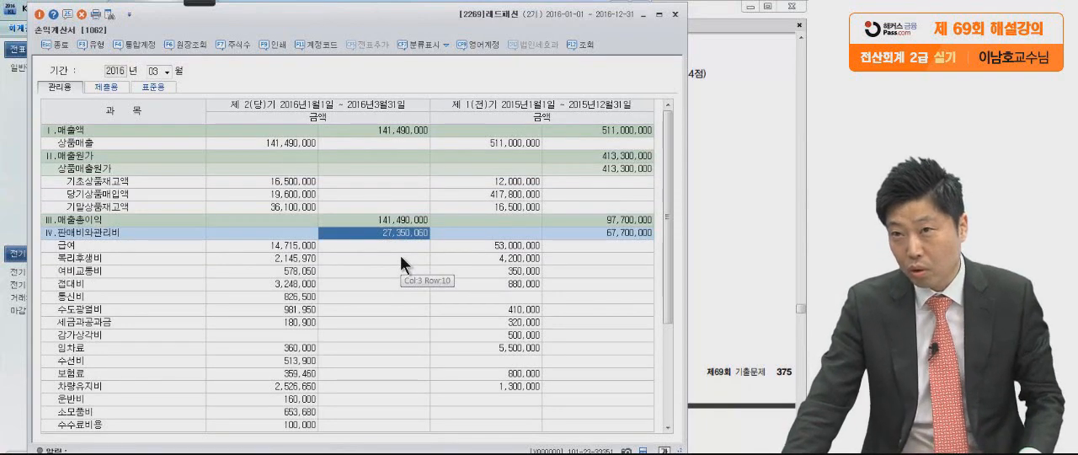
Set the 손익계산서 period to 04월 and select the current term's 판매비와관리비 amount.
left_click(158, 71)
type("04")
key("Return")
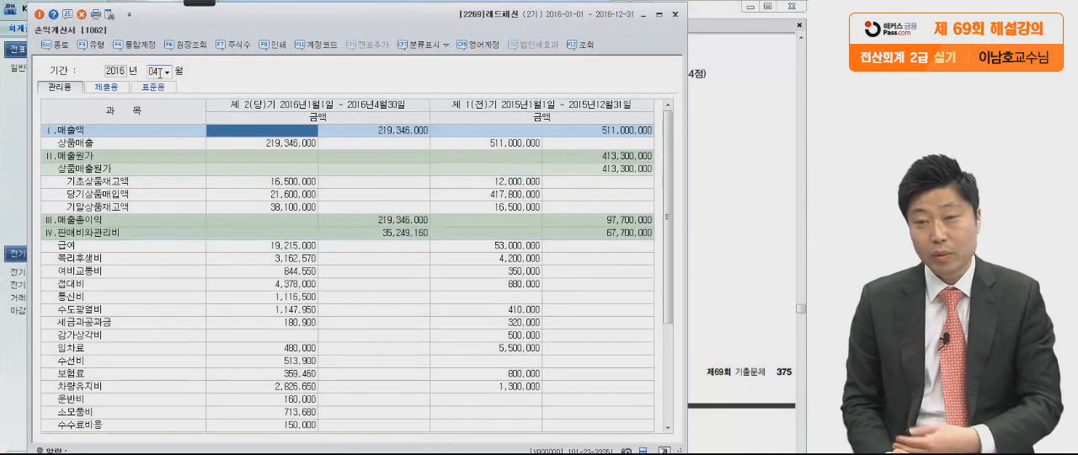
left_click(385, 234)
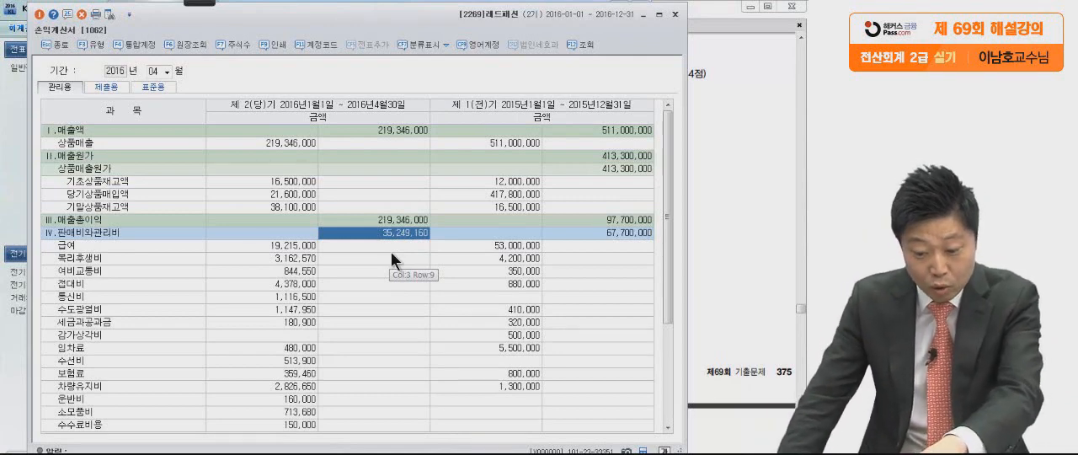
Set the 손익계산서 period to 05월 and select the current term's 판매비와관리비 amount.
left_click(154, 71)
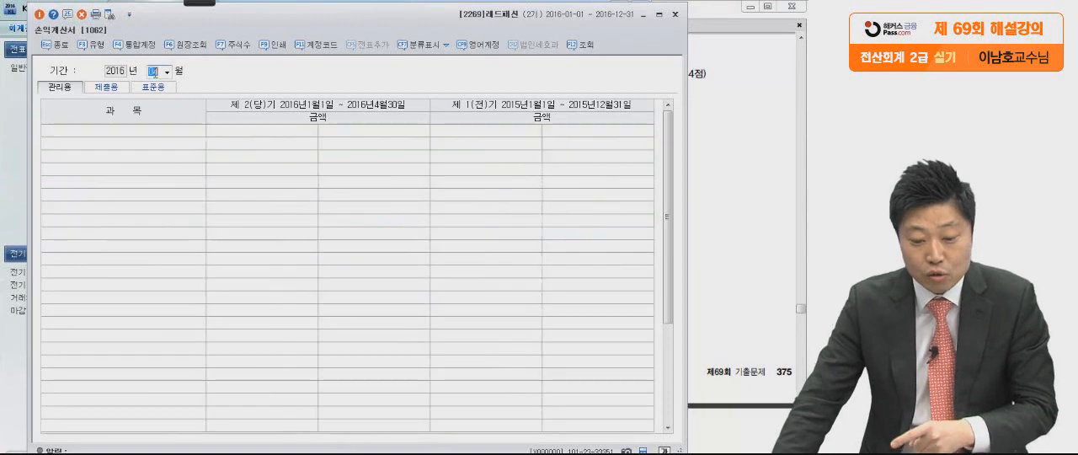
type("05")
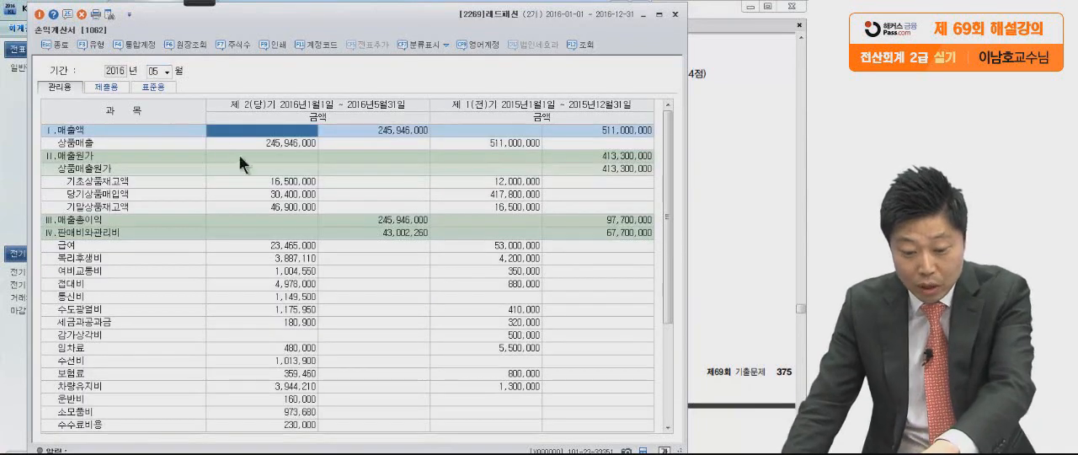
left_click(373, 230)
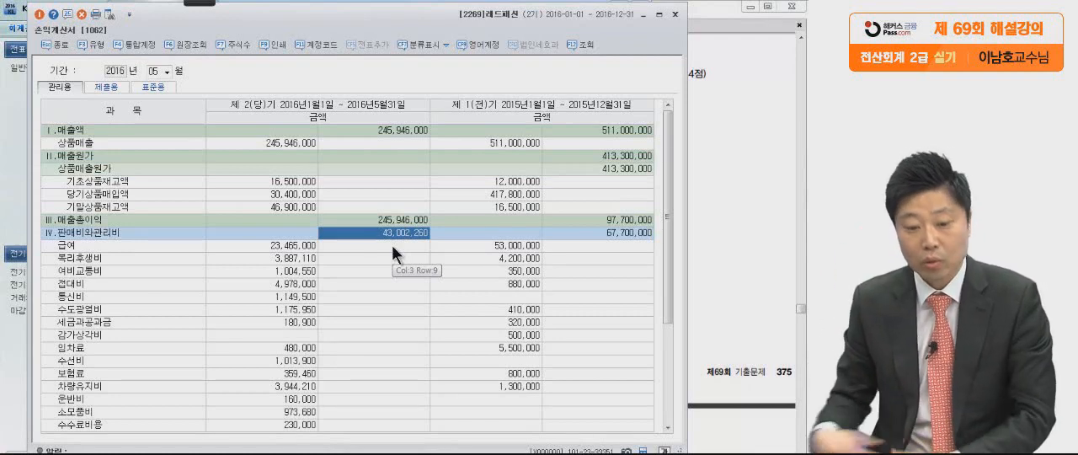
Set the 손익계산서 period to 06월 and select the current term's 판매비와관리비 amount.
left_click(154, 72)
type("06")
key("Return")
left_click(392, 233)
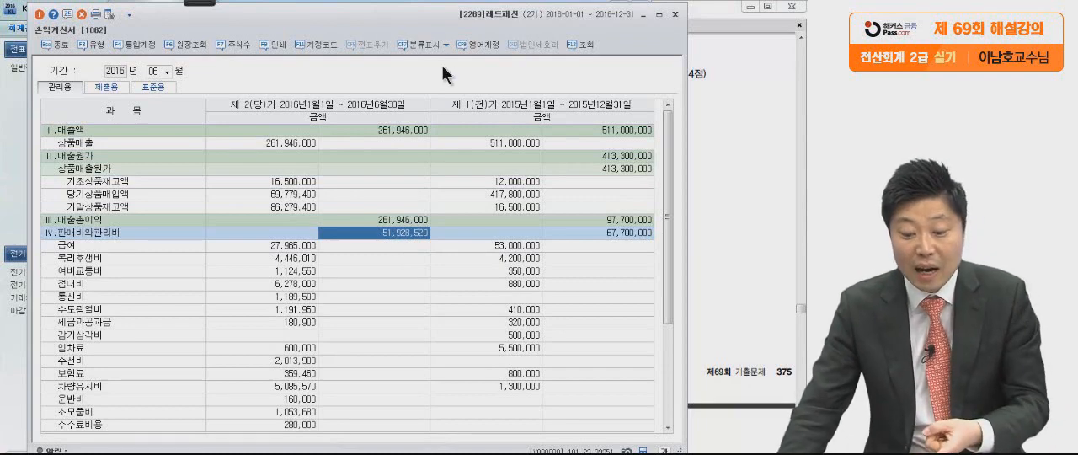
Close the 손익계산서 and return to question (2) of the exam PDF in Adobe Reader.
left_click(674, 14)
left_click(715, 185)
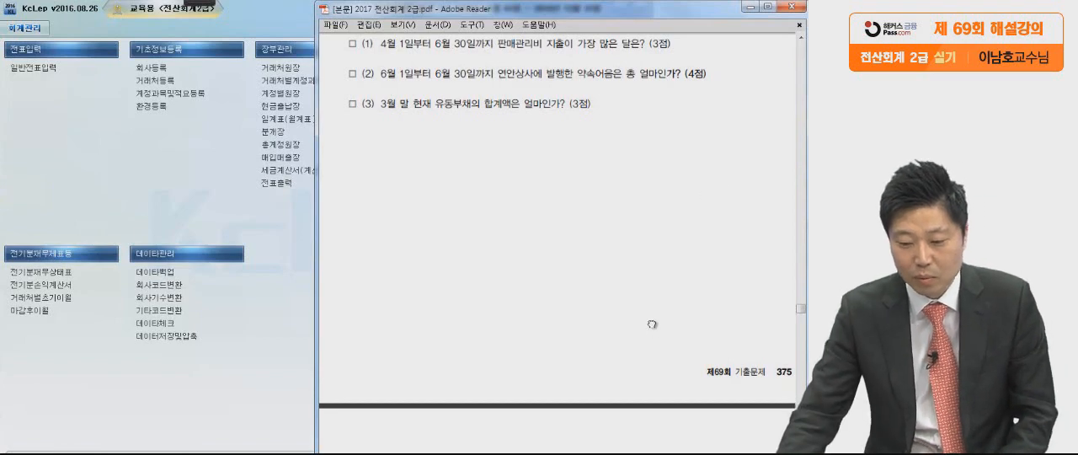
scroll(659, 309, "down", 2)
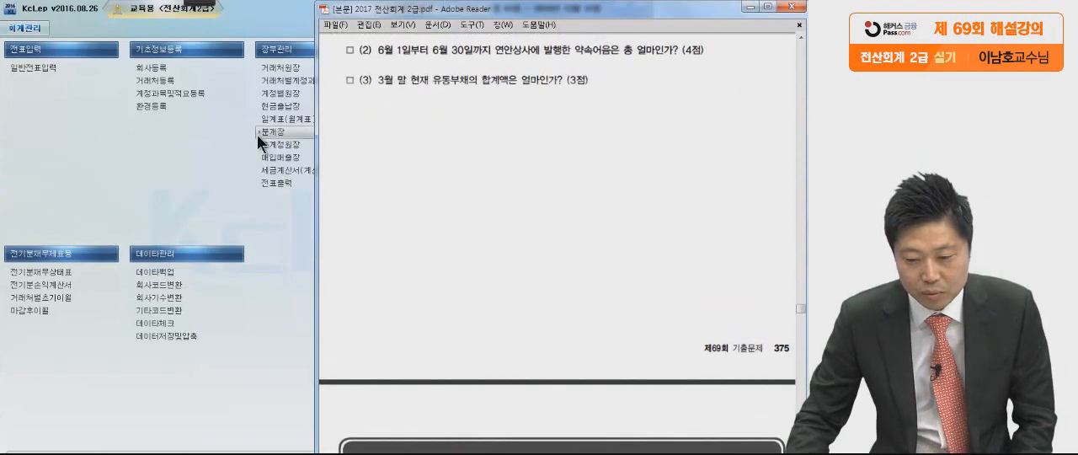
Mark question (2) with the pen: circle 연안상사 and 약속어음, underline 얼마인가 and the whole sentence.
mouse_move(199, 7)
left_click(21, 21)
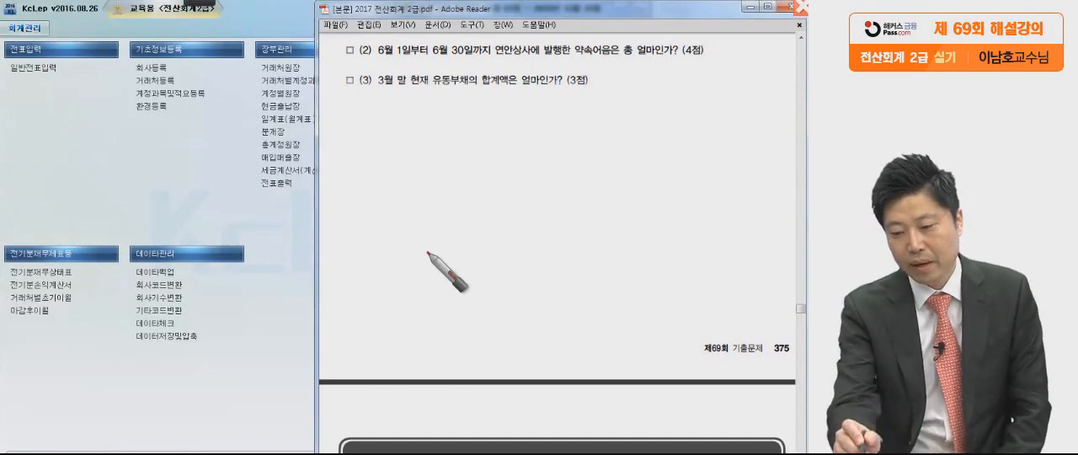
left_click(609, 54)
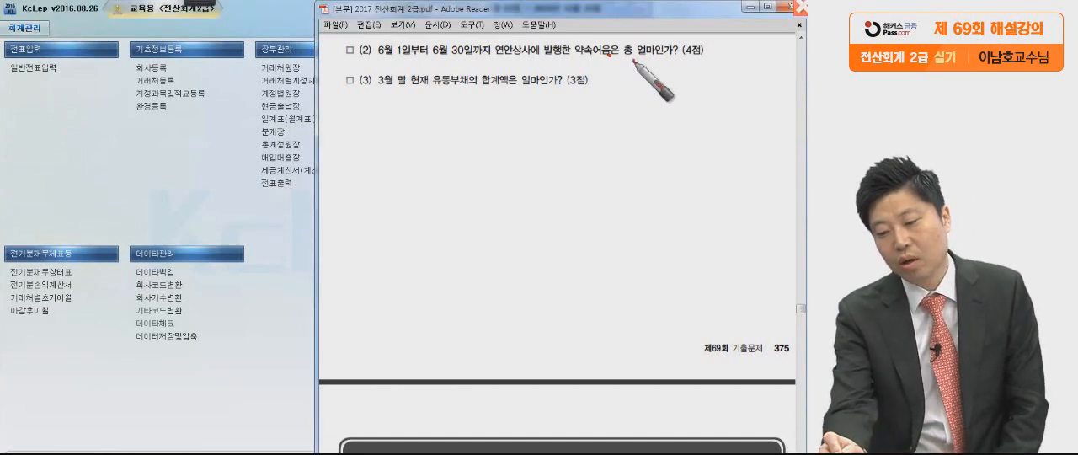
left_click_drag(633, 61, 671, 61)
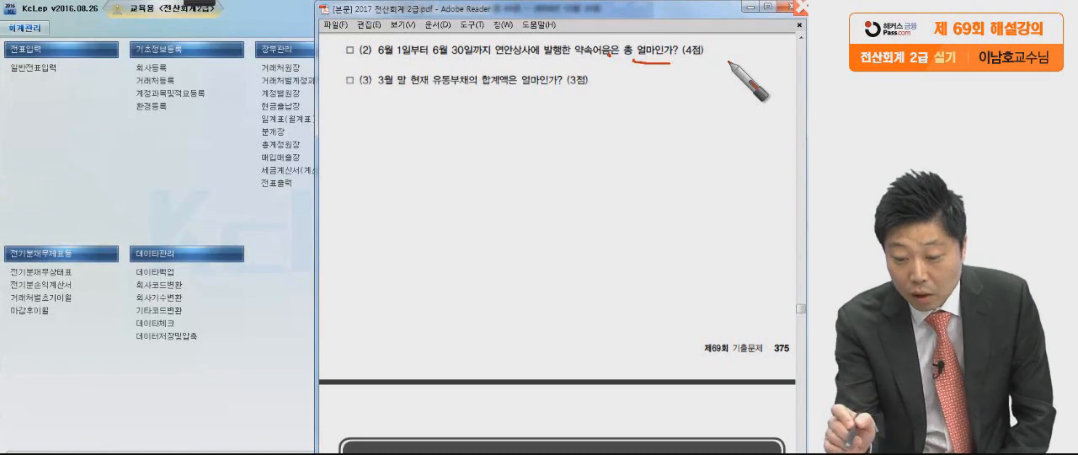
mouse_move(529, 59)
left_mouse_down()
mouse_move(522, 74)
mouse_move(531, 65)
mouse_move(491, 71)
left_mouse_up()
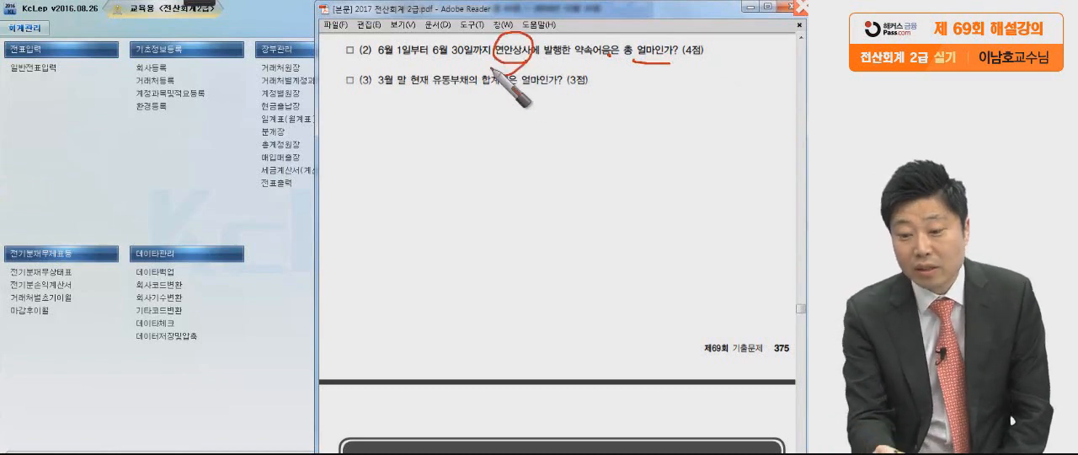
left_click_drag(576, 58, 620, 57)
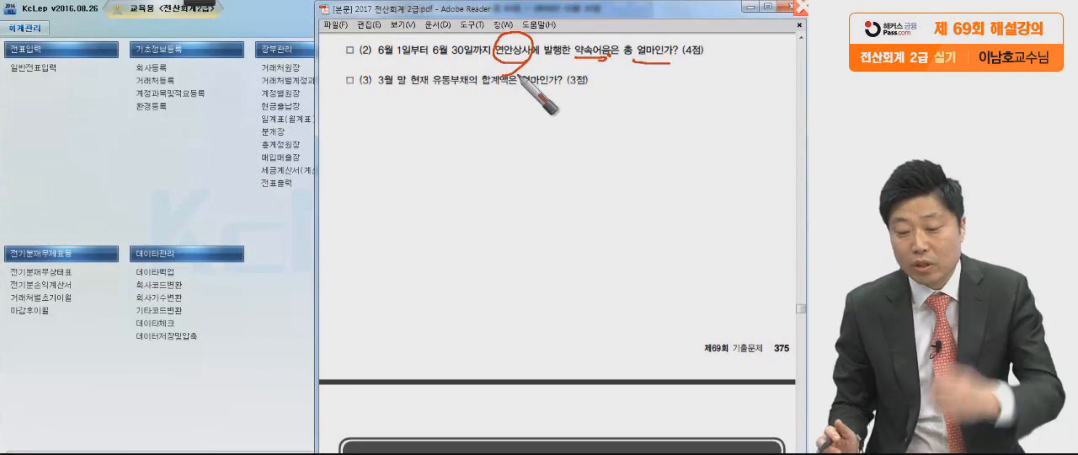
mouse_move(610, 64)
left_mouse_down()
mouse_move(613, 35)
mouse_move(561, 88)
left_mouse_up()
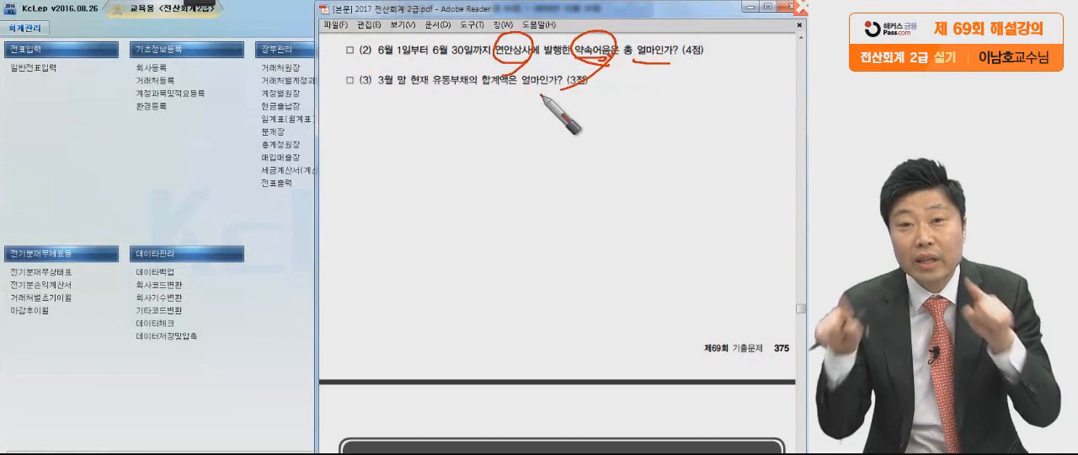
left_click_drag(353, 61, 731, 81)
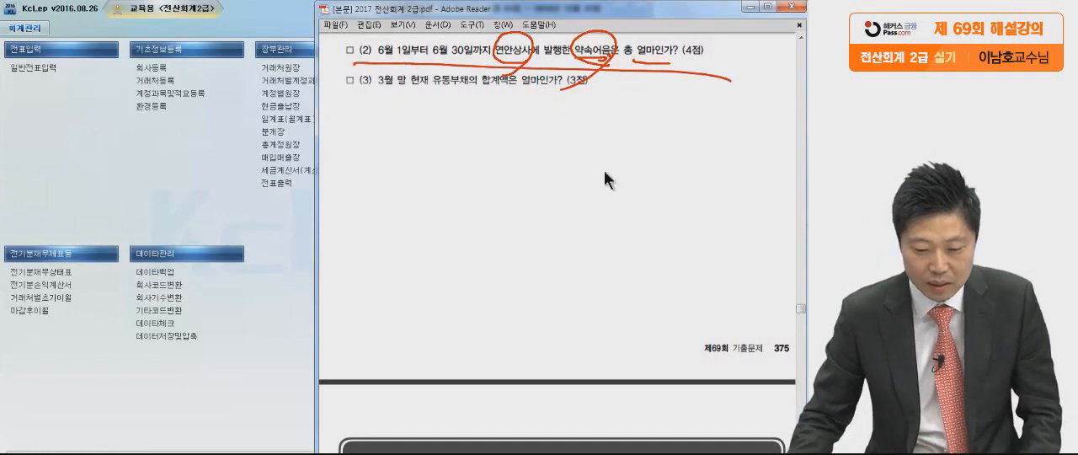
Switch to KcLep, open the 거래처원장, recheck question (2) in the PDF and return to the ledger.
left_click(198, 203)
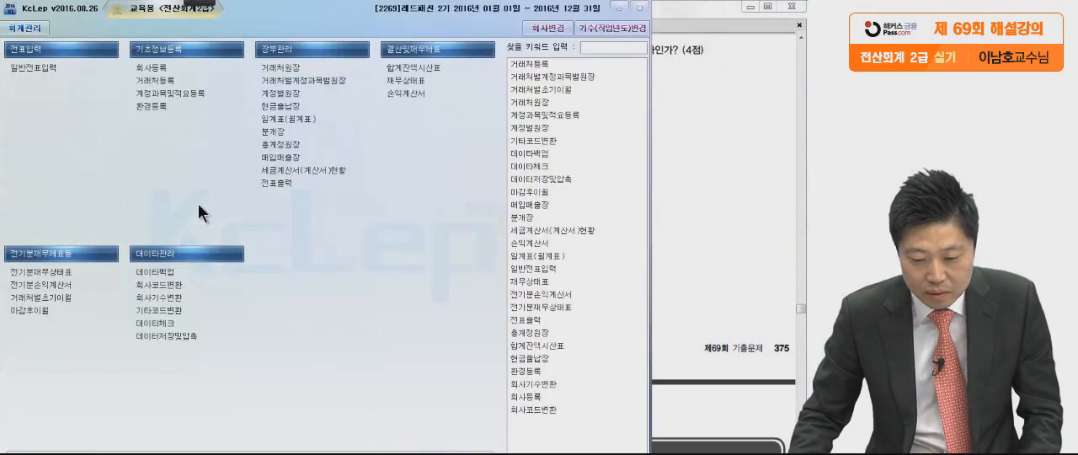
left_click(282, 67)
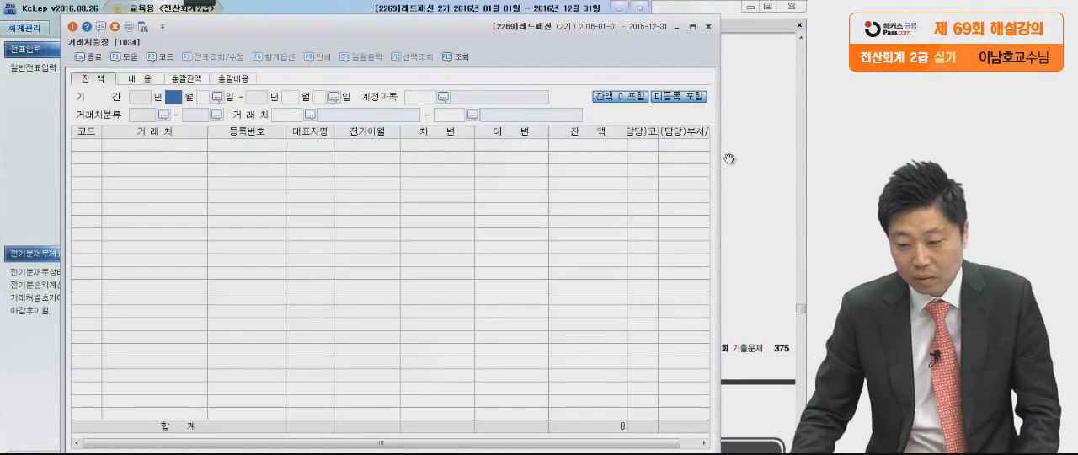
left_click(745, 155)
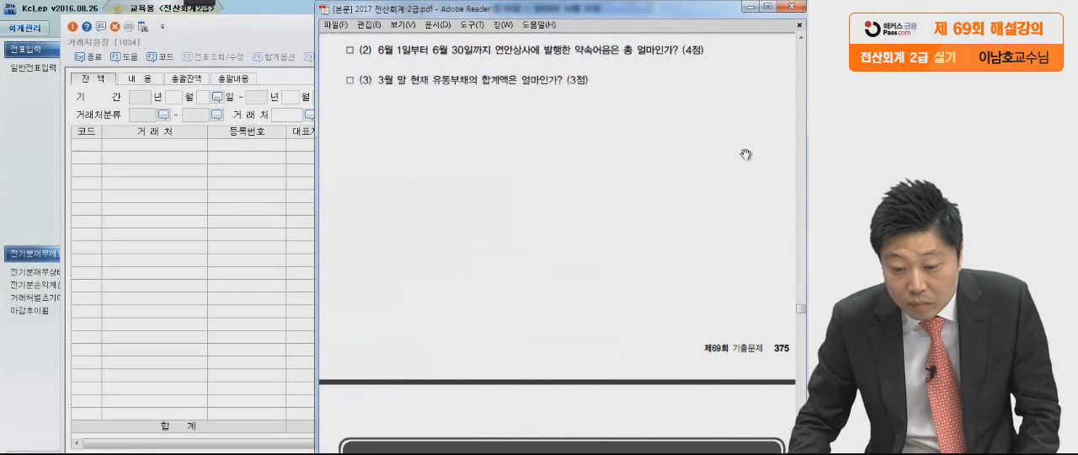
left_click(265, 225)
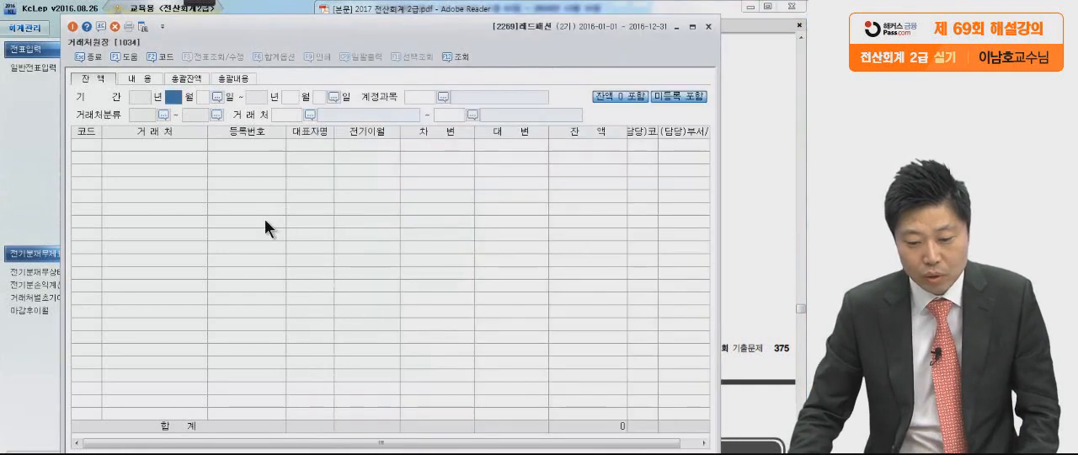
Set the 거래처원장 period to 2016년 6월 1일 through 2016년 6월 30일.
type("6")
key("Return")
type("1")
key("Return")
type("6")
key("Return")
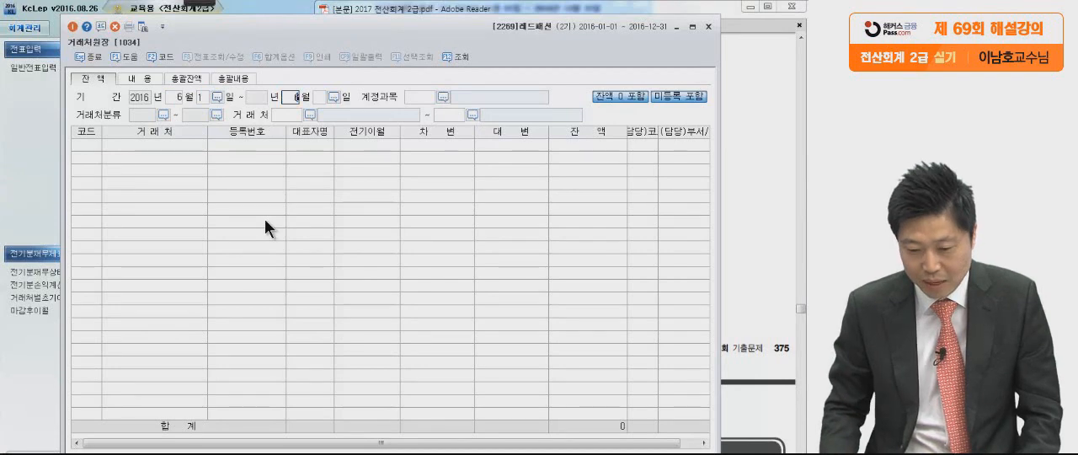
type("30")
key("Return")
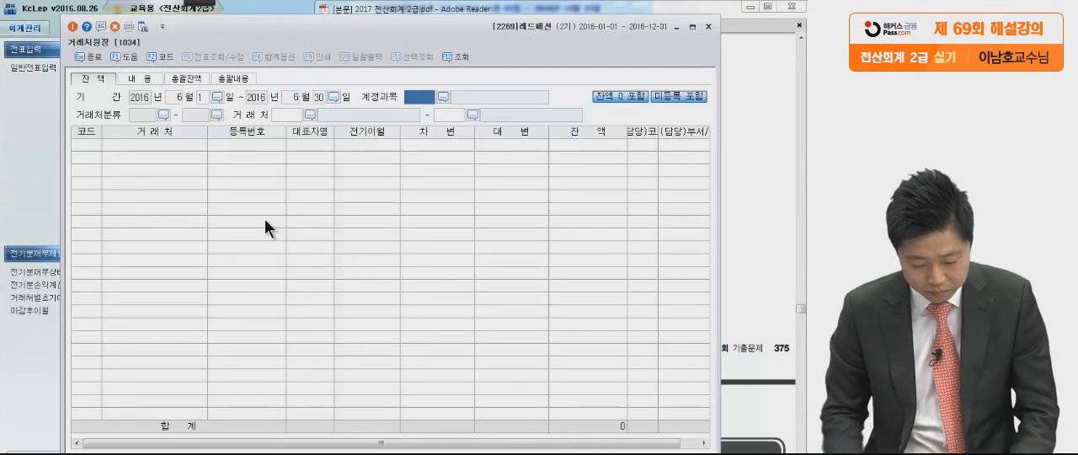
Look up the account by name and set the 계정과목 of the 거래처원장 to 지급어음 (0252).
key("F2")
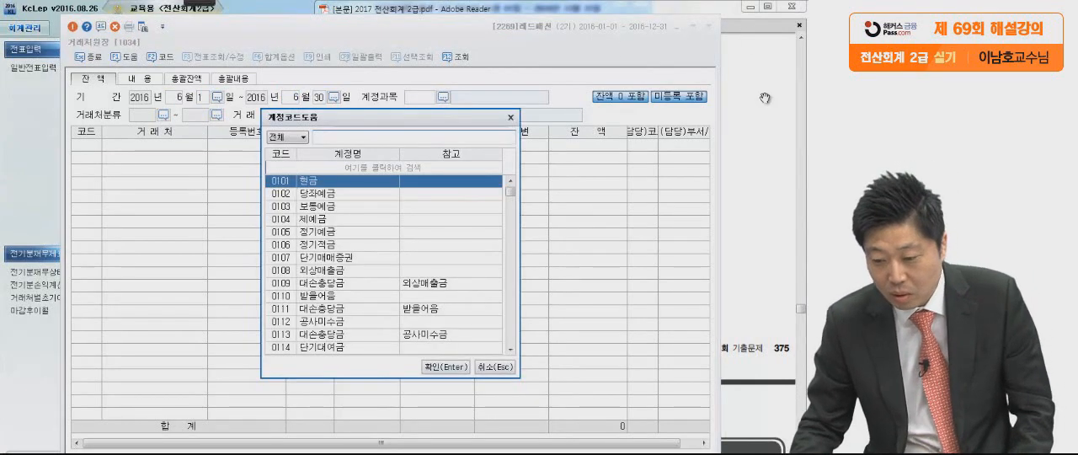
left_click(765, 98)
left_click(229, 225)
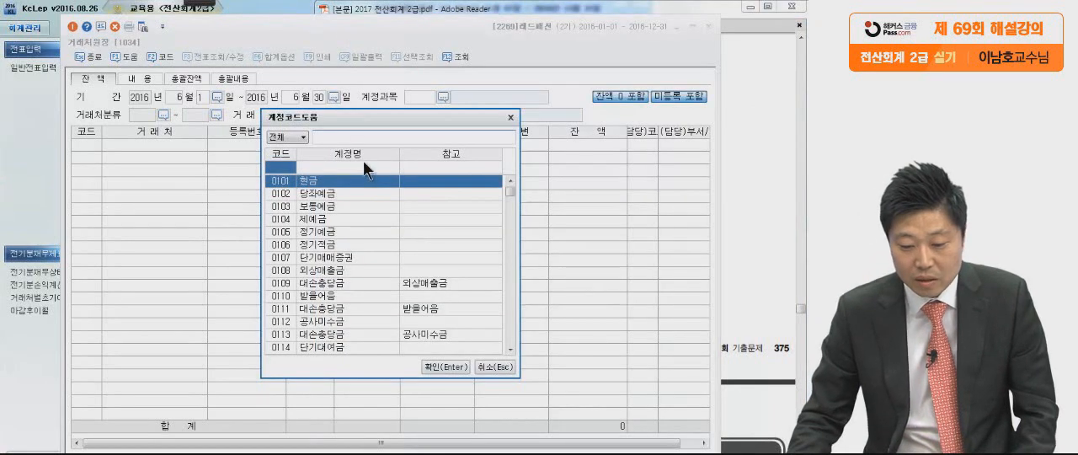
type("지급어")
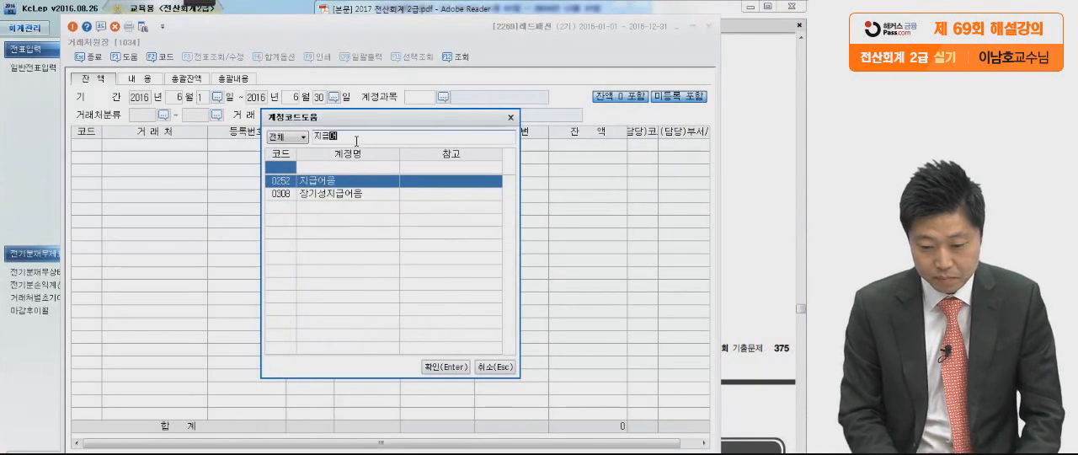
key("Return")
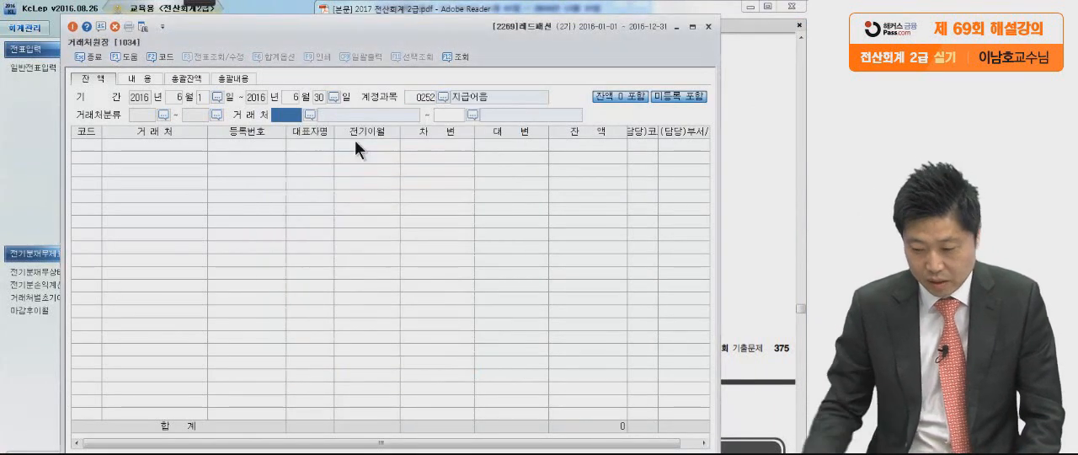
Recheck the company in the exam question and set the starting 거래처 of the 거래처원장 to 연안상사.
key("F2")
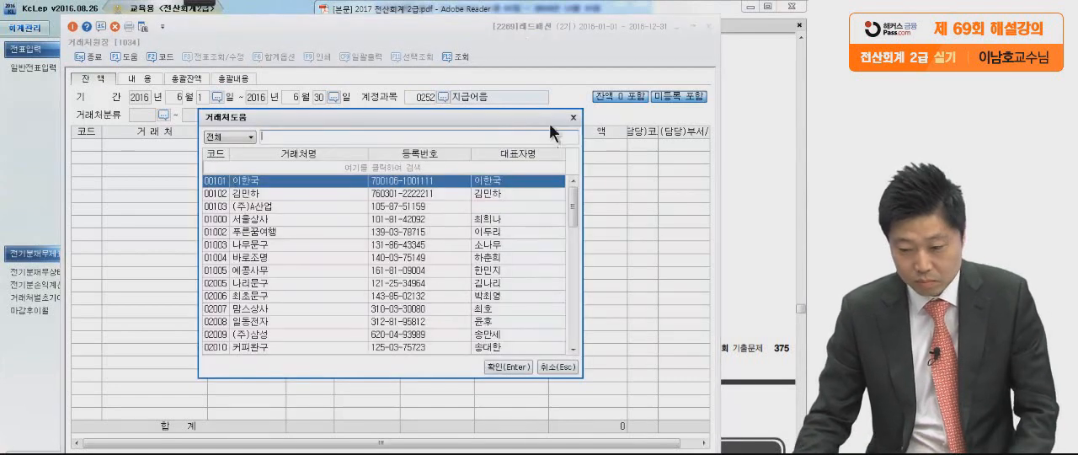
left_click(735, 123)
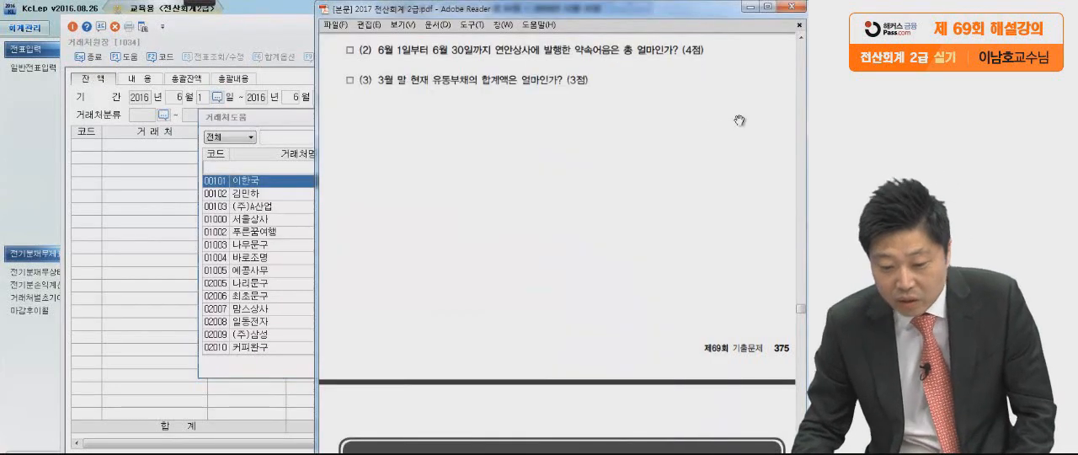
left_click(298, 137)
type("연안ㅅ")
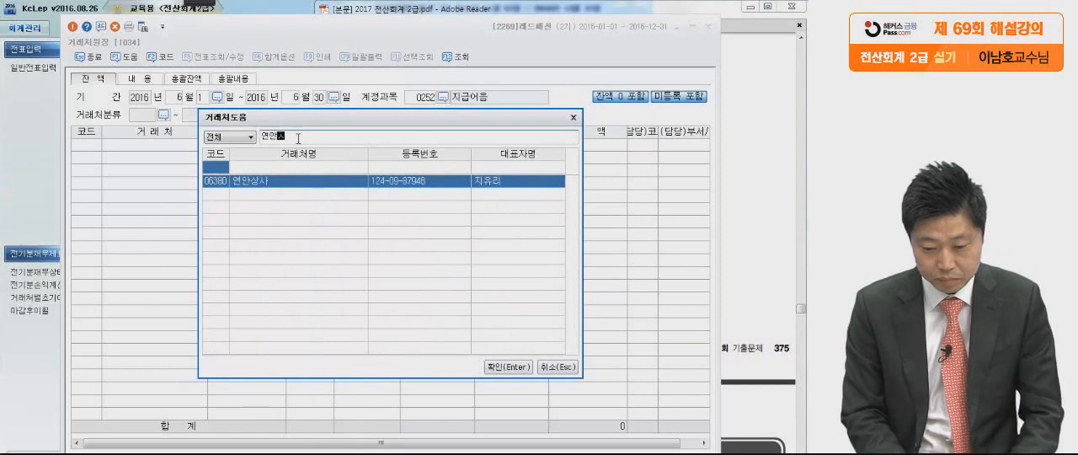
key("Return")
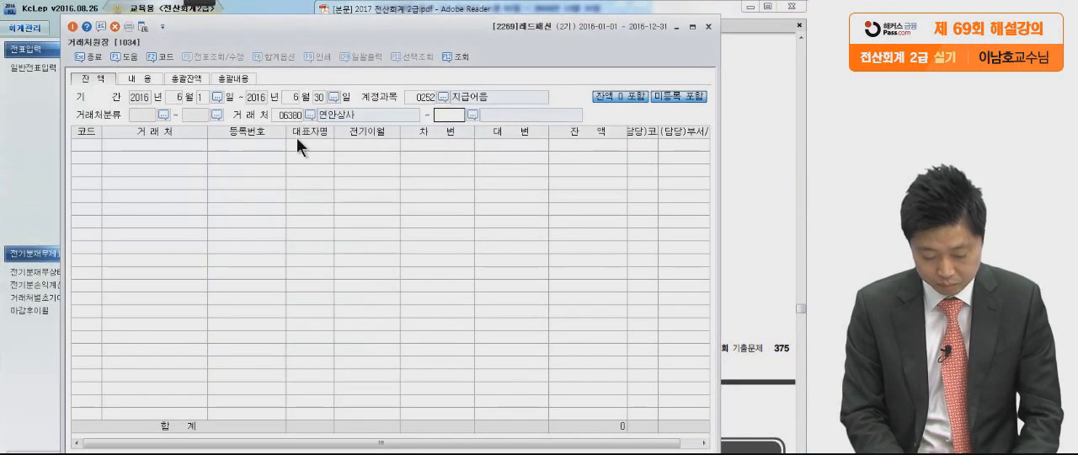
Look up 연안 in the 거래처 list and set the ending 거래처 of the 거래처원장 to 연안상사.
type("연안")
key("Return")
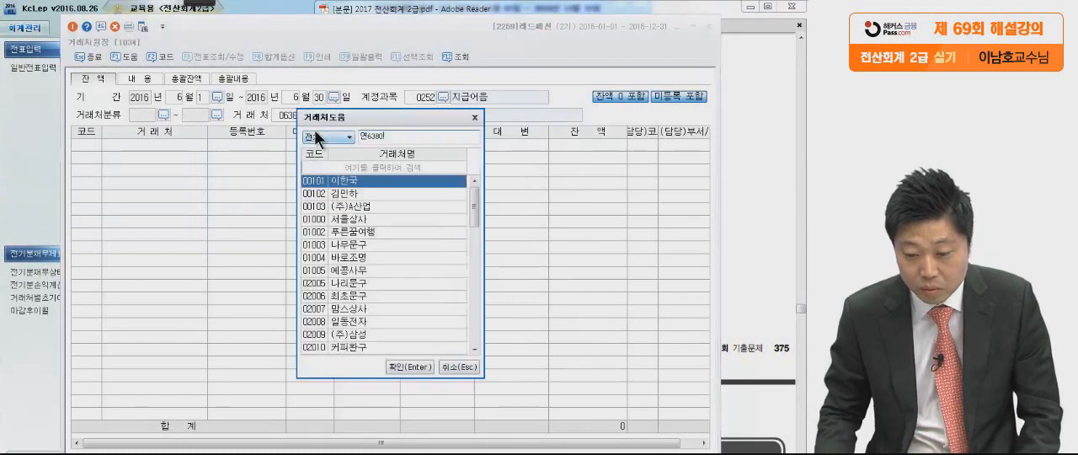
key("BackSpace")
key("BackSpace")
key("BackSpace")
key("BackSpace")
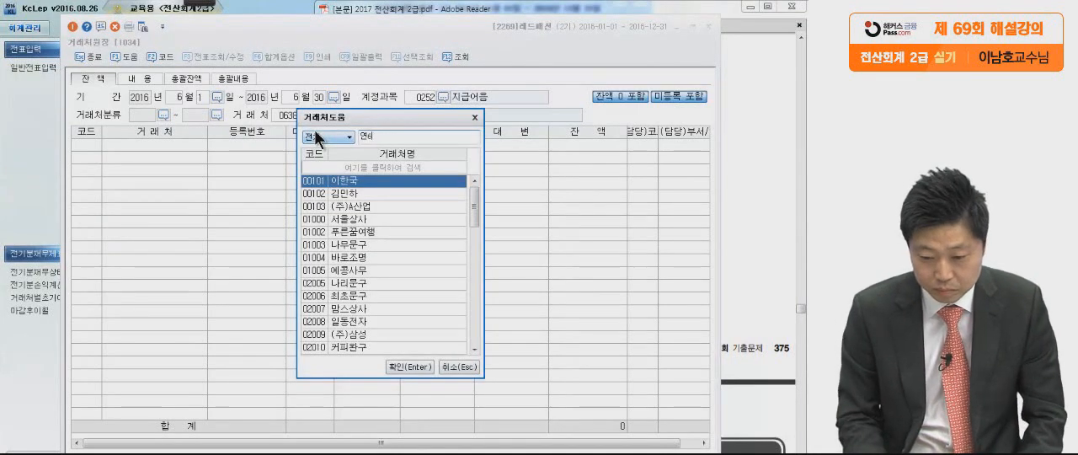
key("Return")
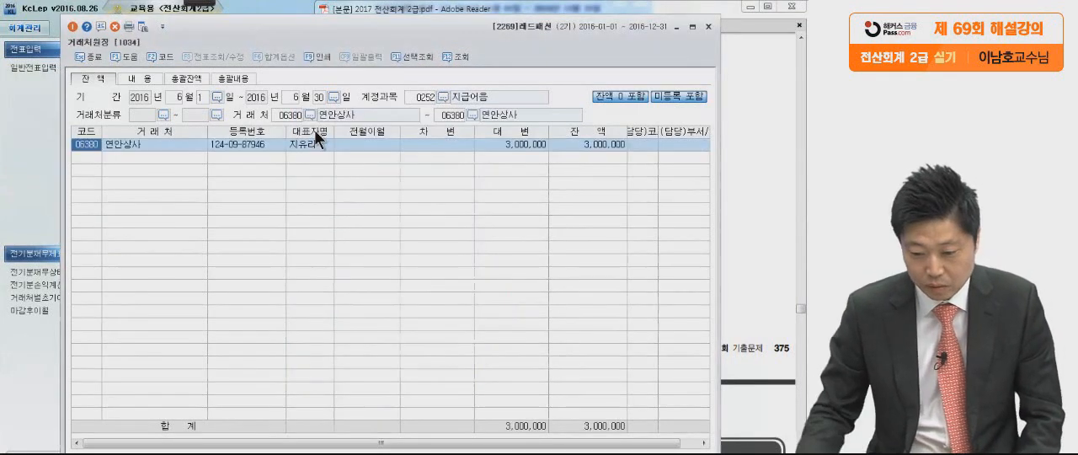
Compare the 차변, 대변 and 잔액 amounts of 연안상사 and select its 대변 amount as the notes issued in June.
left_click(449, 149)
left_click(512, 148)
left_click(576, 144)
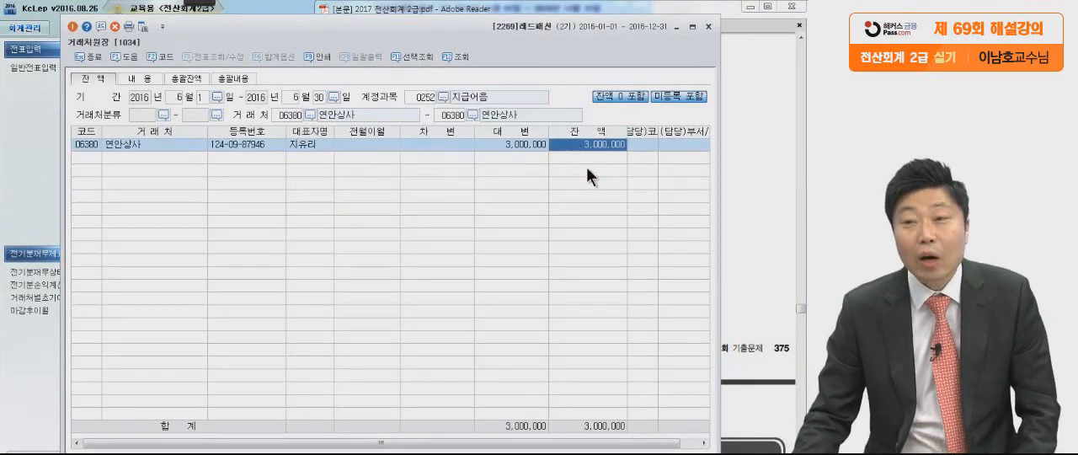
left_click(515, 145)
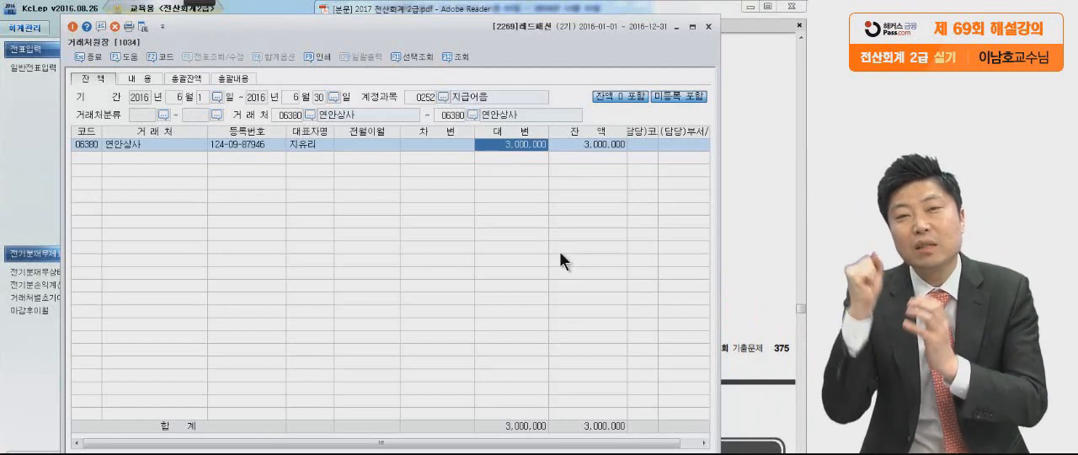
Drill down from the 연안상사 대변 amount to its 내용 ledger and inspect the 지급어음 line of the 06-02 voucher.
double_click(532, 146)
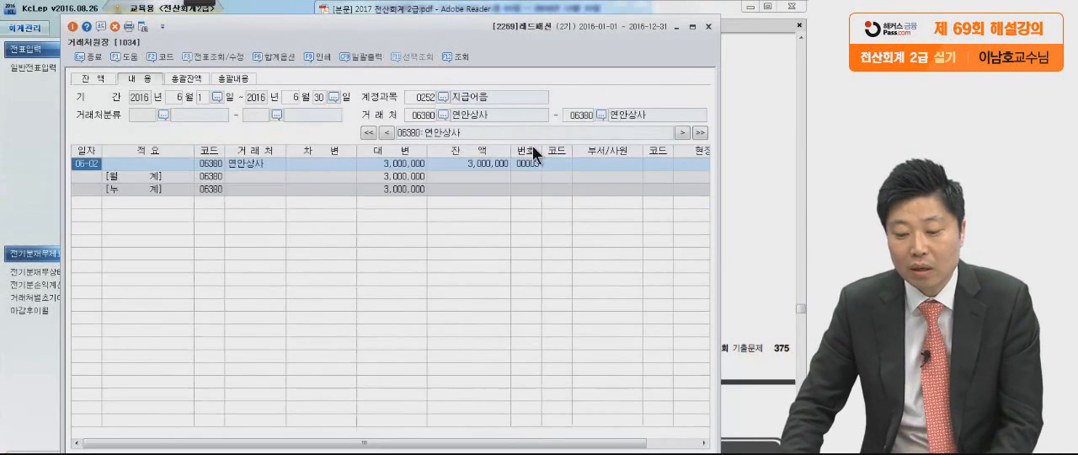
double_click(89, 165)
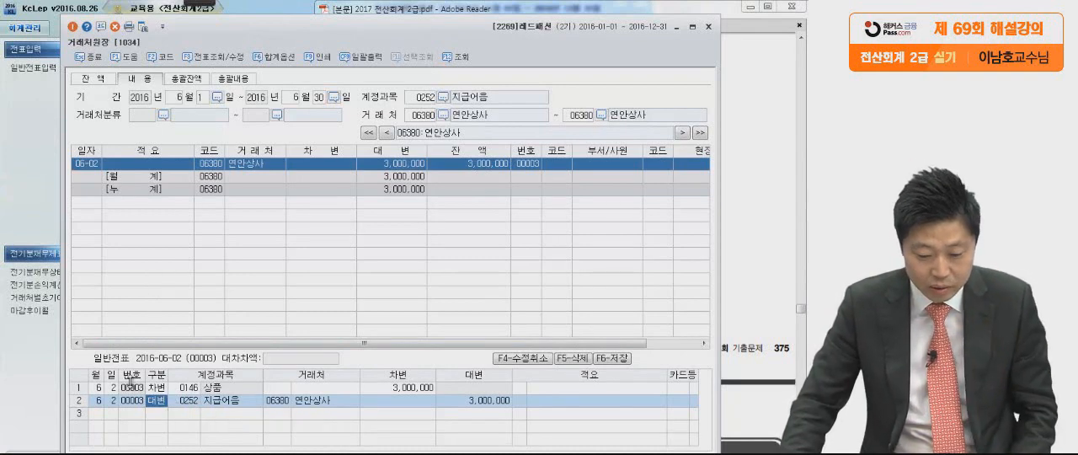
left_click(224, 402)
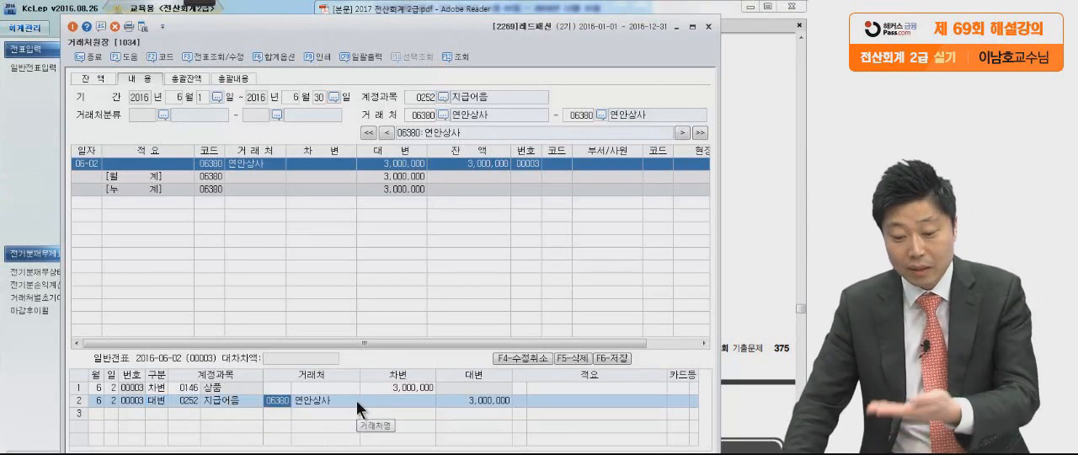
Recheck question (2) in the exam PDF, return to the 거래처원장 and close it.
left_click(765, 187)
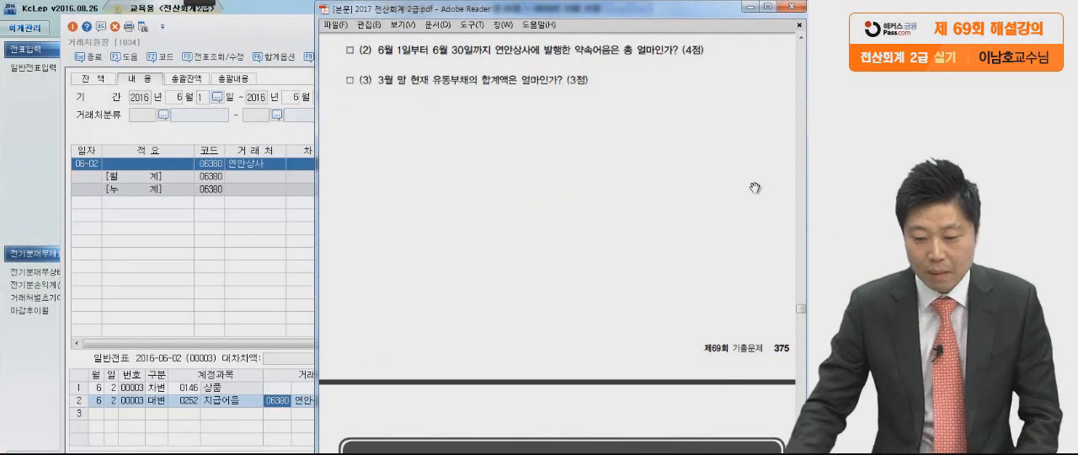
left_click(247, 37)
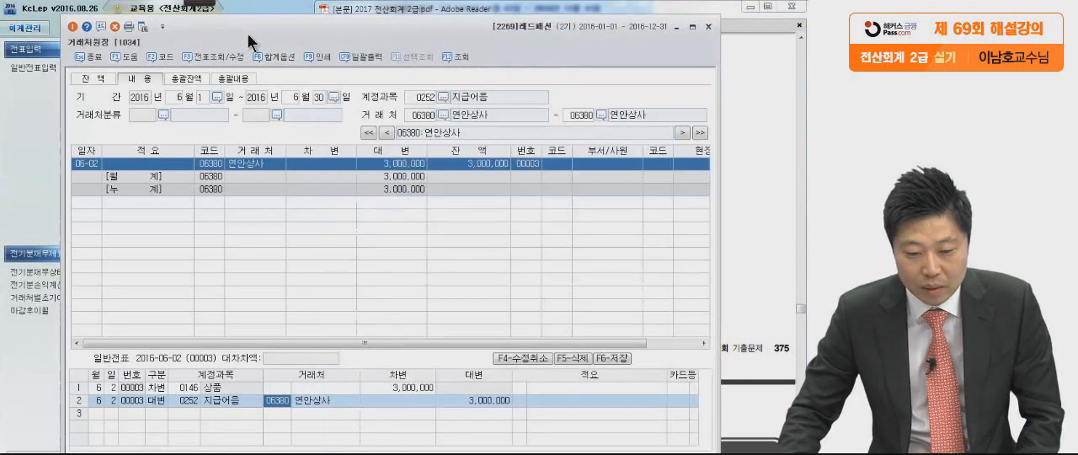
left_click(708, 26)
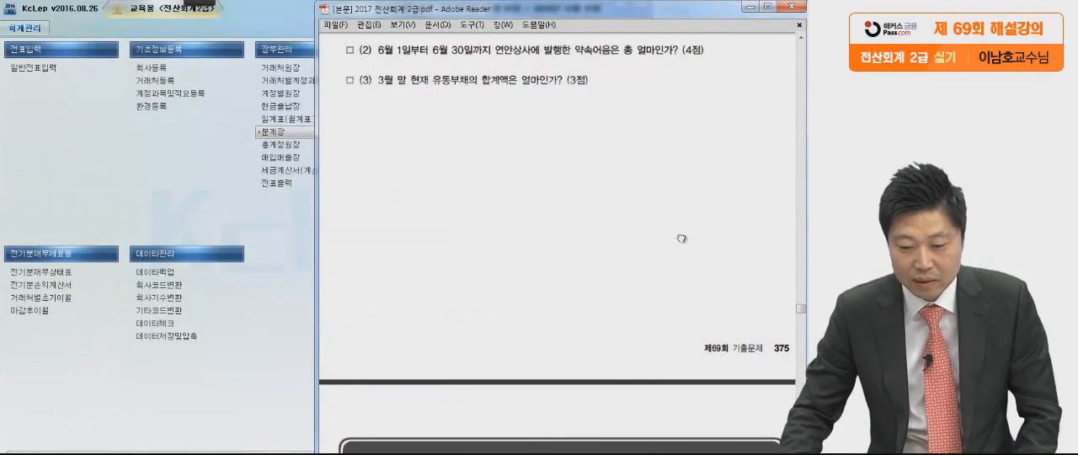
Bring up question (3) in the PDF, underline its text on 3월 말 유동부채 with the Pen, and leave drawing mode.
scroll(681, 238, "down", 1)
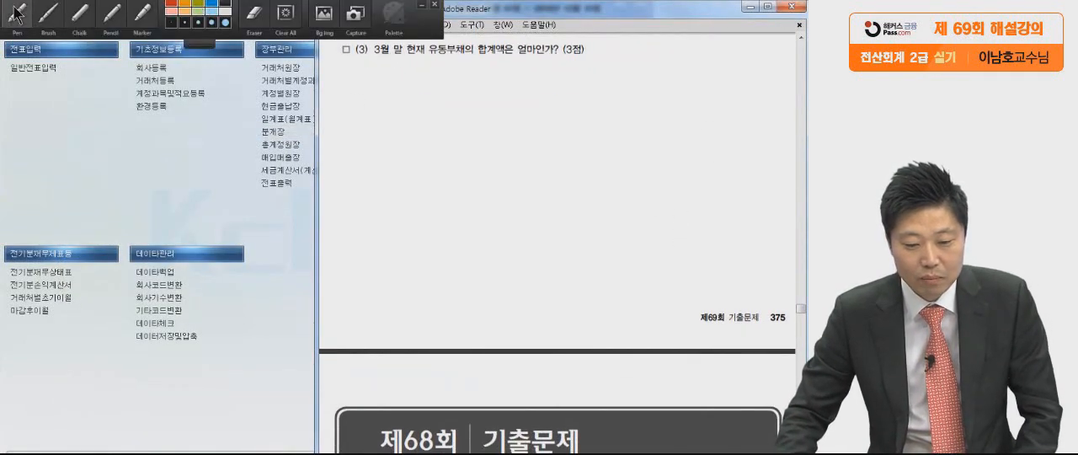
left_click(17, 11)
left_click_drag(367, 62, 594, 56)
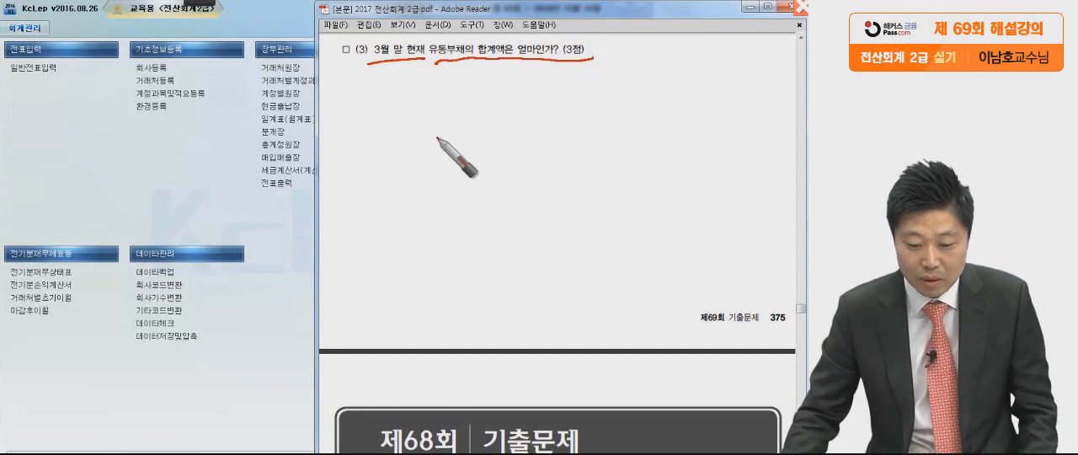
key("Escape")
Switch to KcLep, open the 재무상태표 and set its period to 2016년 03월.
left_click(309, 231)
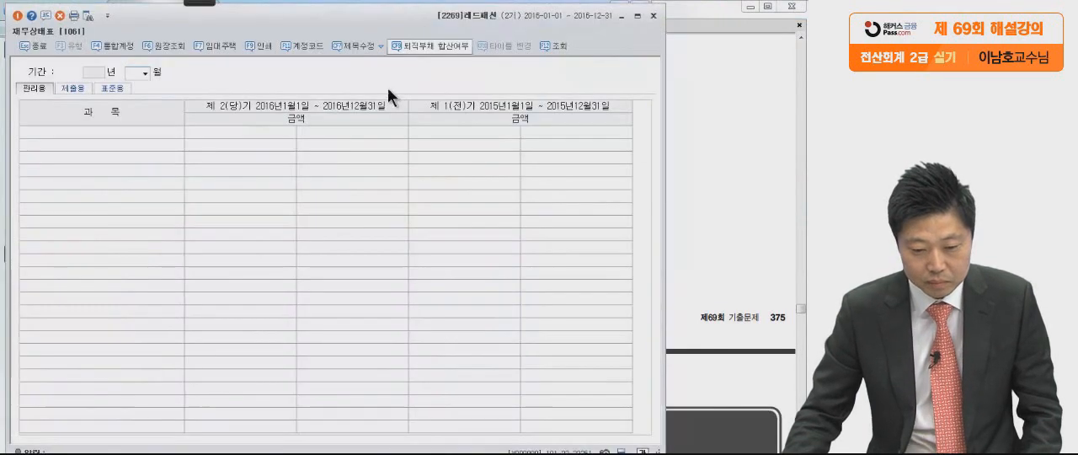
type("3")
key("Return")
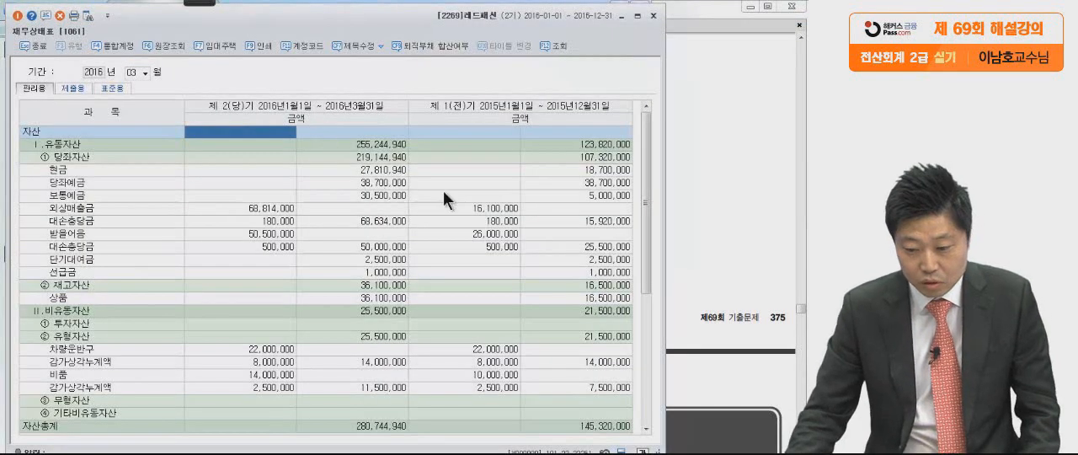
Recheck question (3), return to the 재무상태표 and select the current-period 유동부채 total.
left_click(766, 147)
left_click(220, 273)
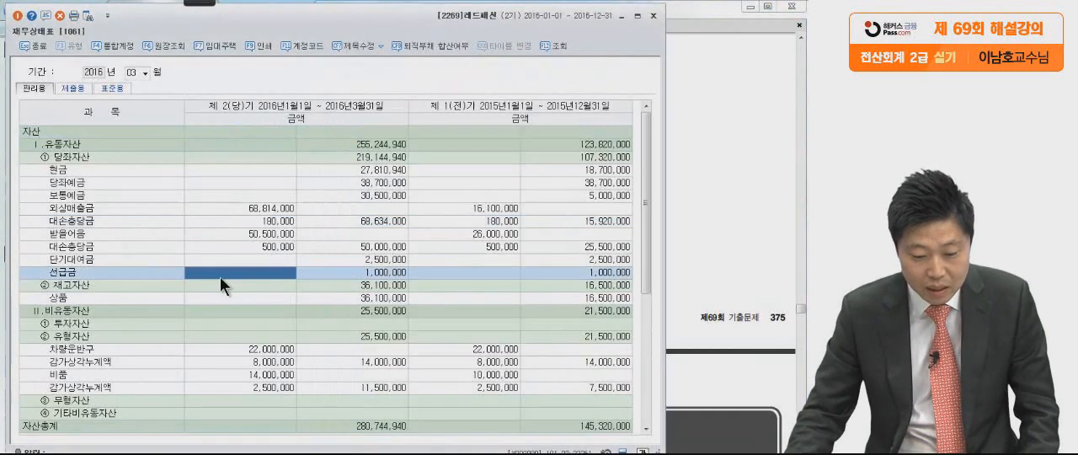
scroll(219, 276, "down", 5)
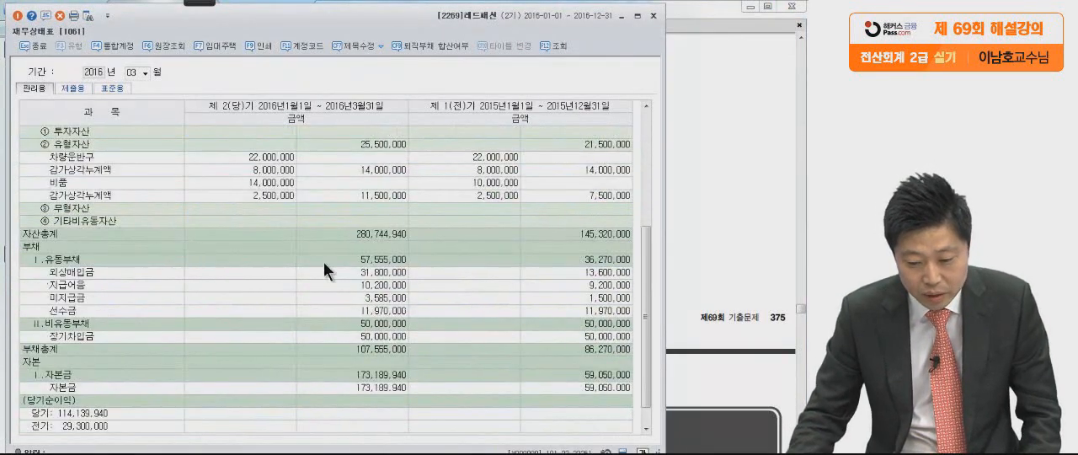
left_click(349, 256)
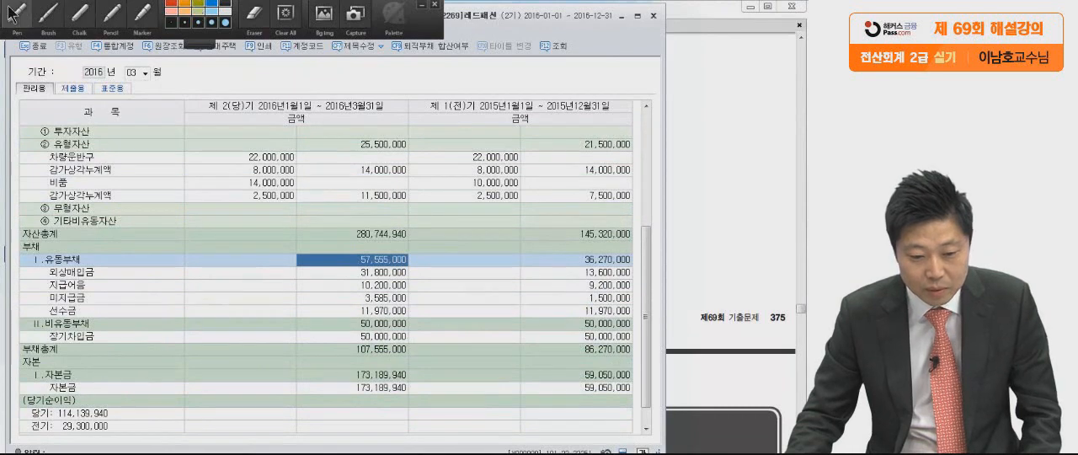
Circle the current-period 유동부채 total with the Pen, leave drawing mode and close the 재무상태표.
left_click(17, 12)
mouse_move(416, 270)
left_mouse_down()
mouse_move(330, 258)
mouse_move(362, 275)
left_mouse_up()
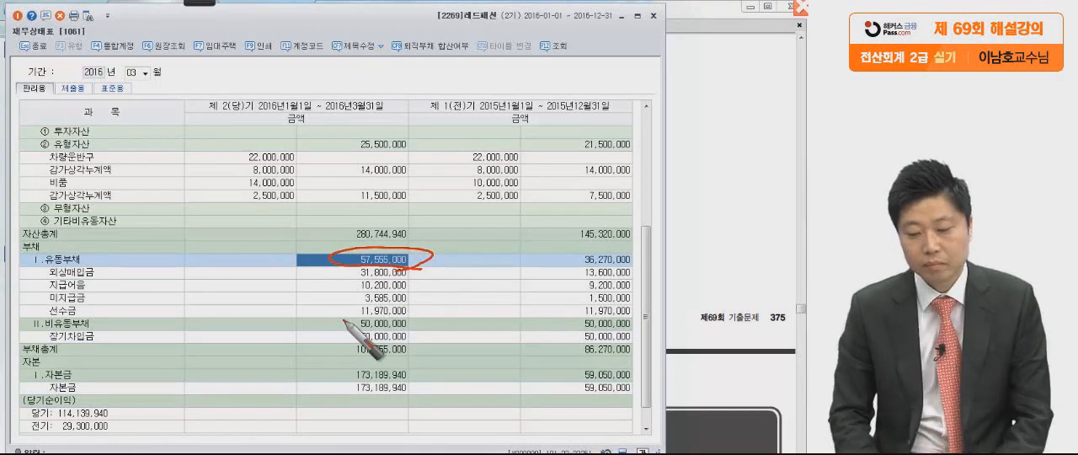
key("Escape")
left_click(654, 16)
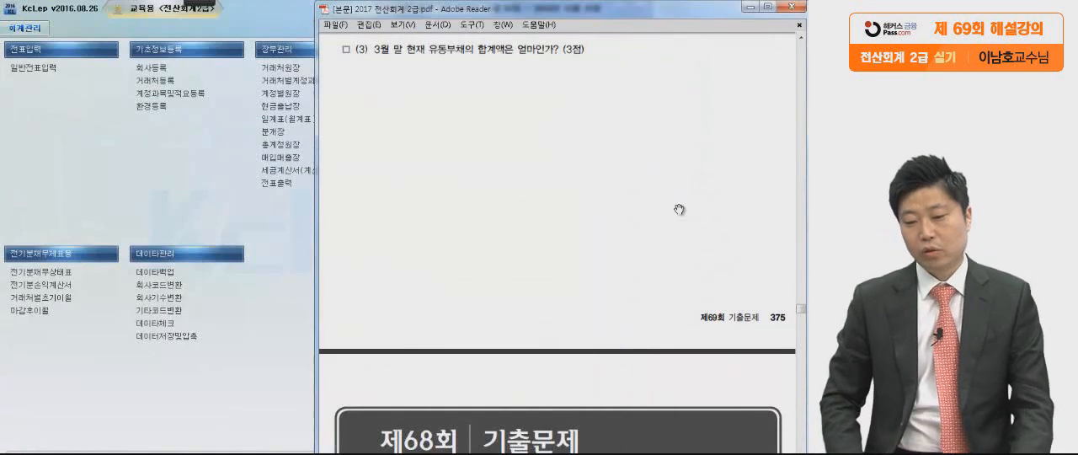